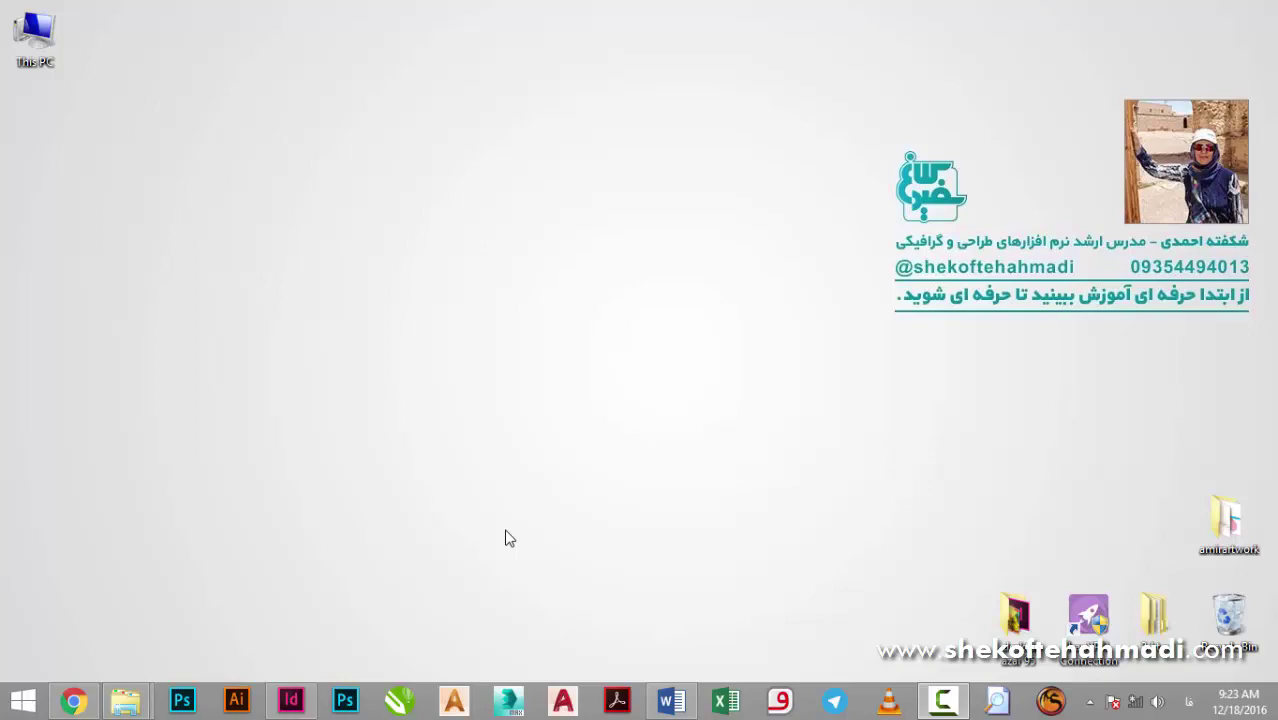
# Switch to InDesign and set up a new A4 print document, 210 × 297 mm, with the live preview enabled.
pyautogui.click(290, 700)
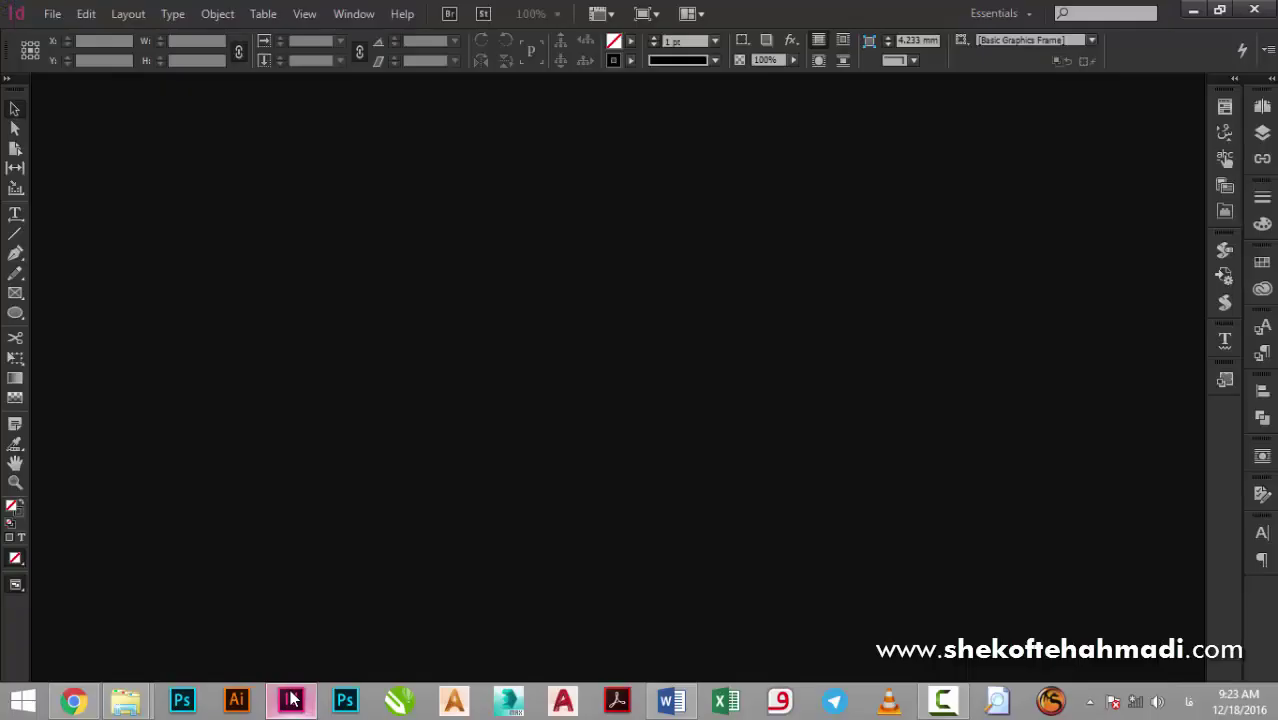
pyautogui.hotkey('ctrl', 'n')
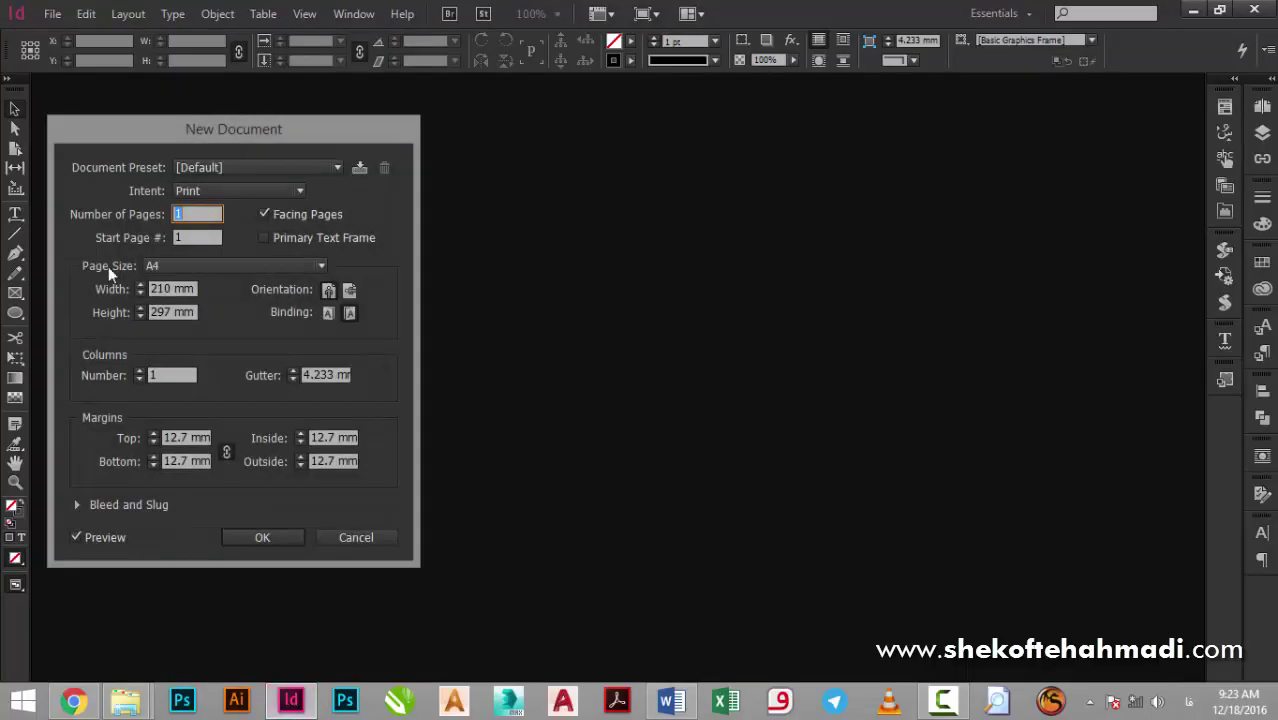
pyautogui.moveTo(142, 143); pyautogui.dragTo(406, 170)
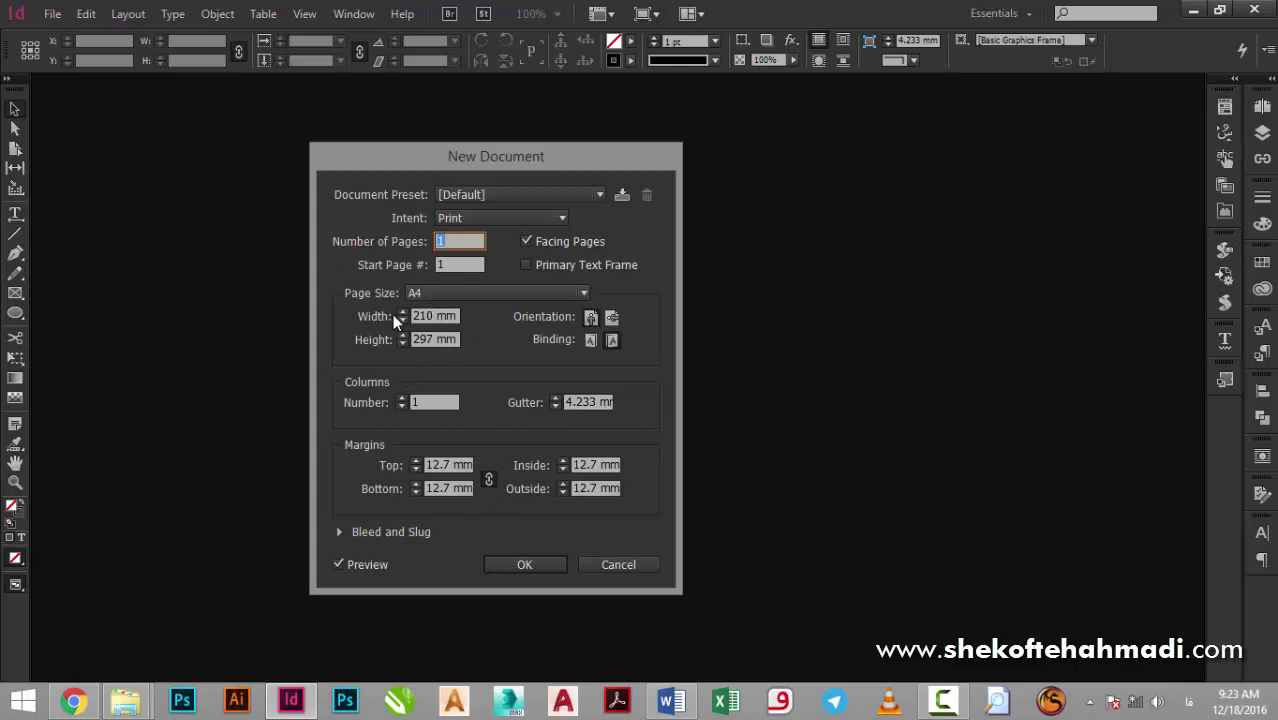
pyautogui.click(403, 398)
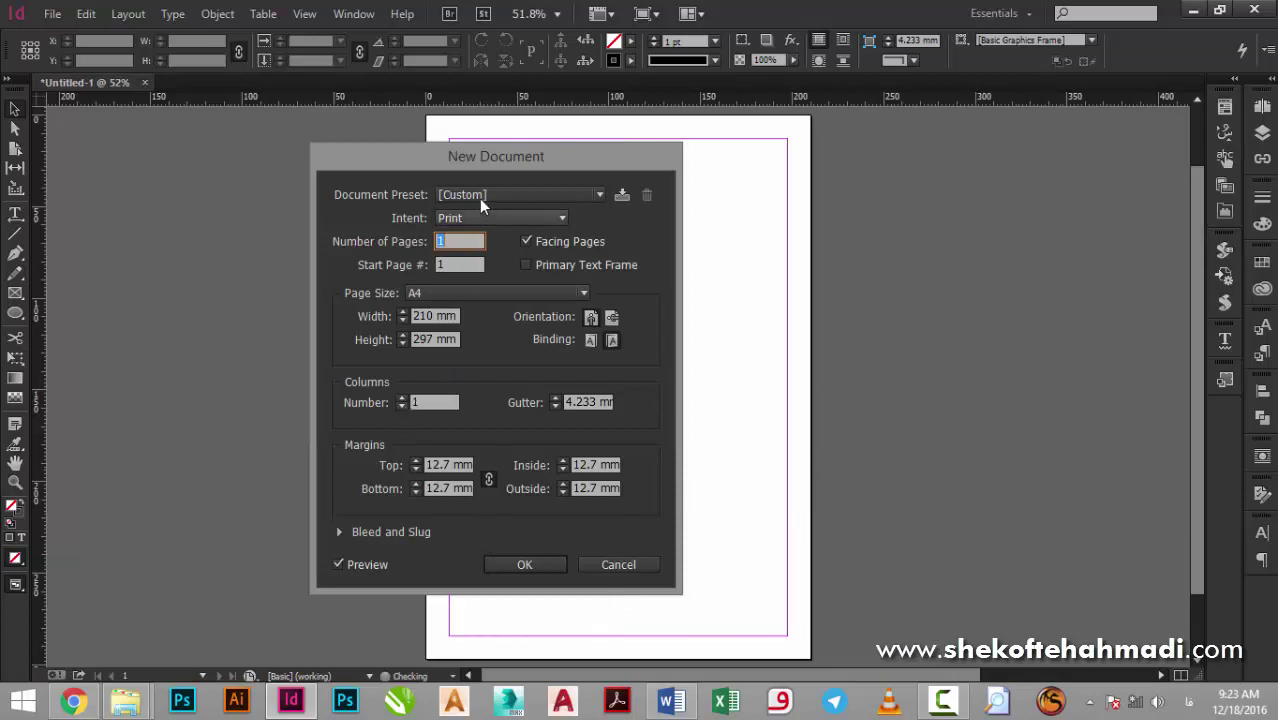
pyautogui.moveTo(459, 162); pyautogui.dragTo(245, 133)
pyautogui.click(158, 538)
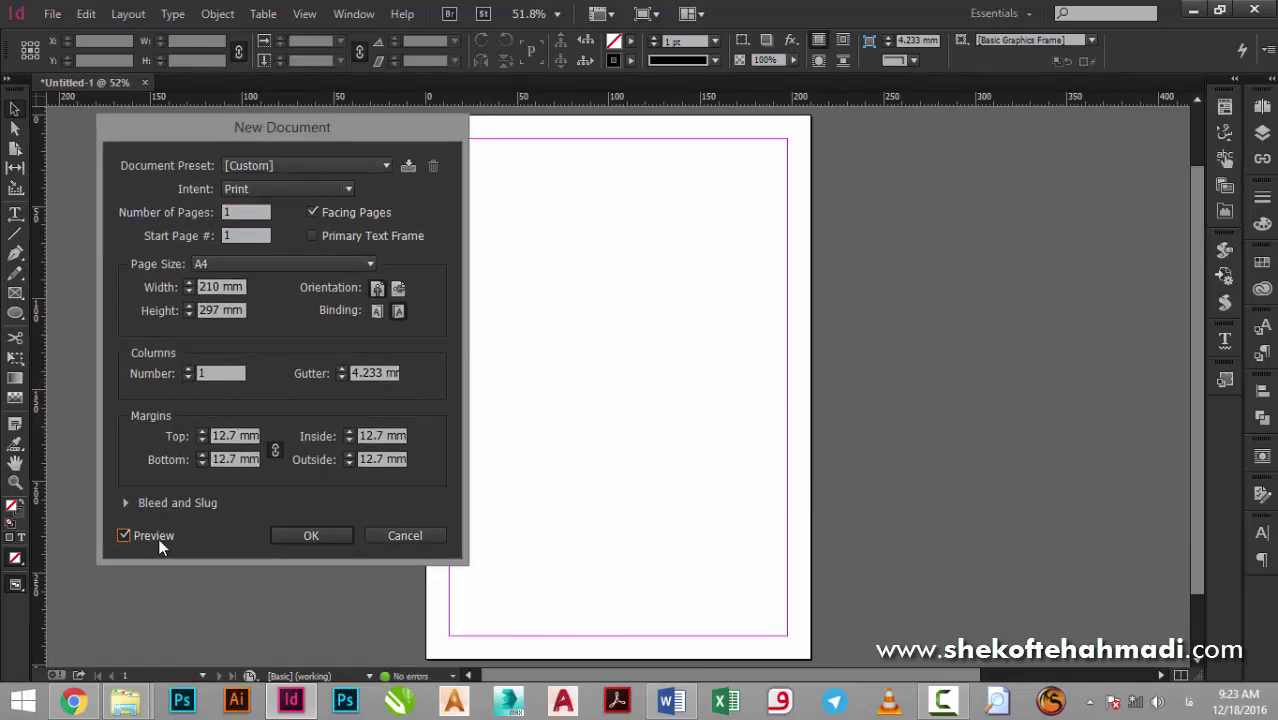
# Try a three-column page layout in the preview and return the column number to 1.
pyautogui.click(187, 369)
pyautogui.click(187, 369)
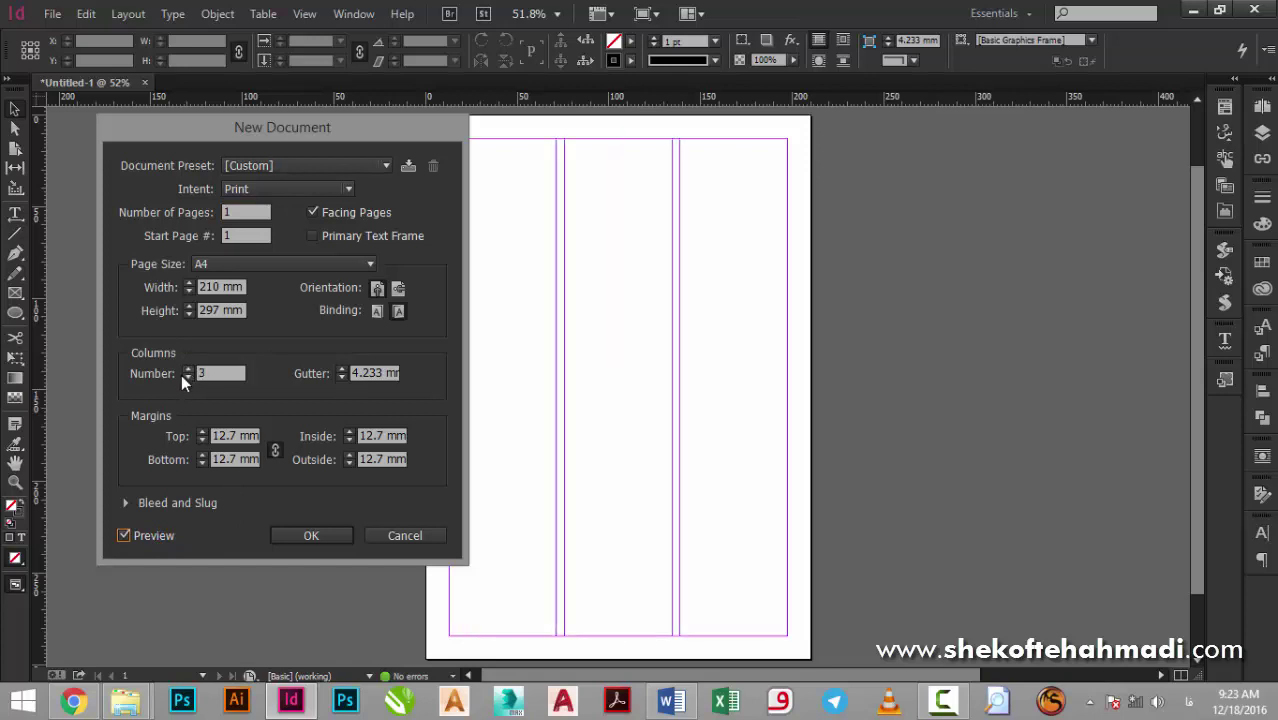
pyautogui.click(187, 377)
pyautogui.click(187, 377)
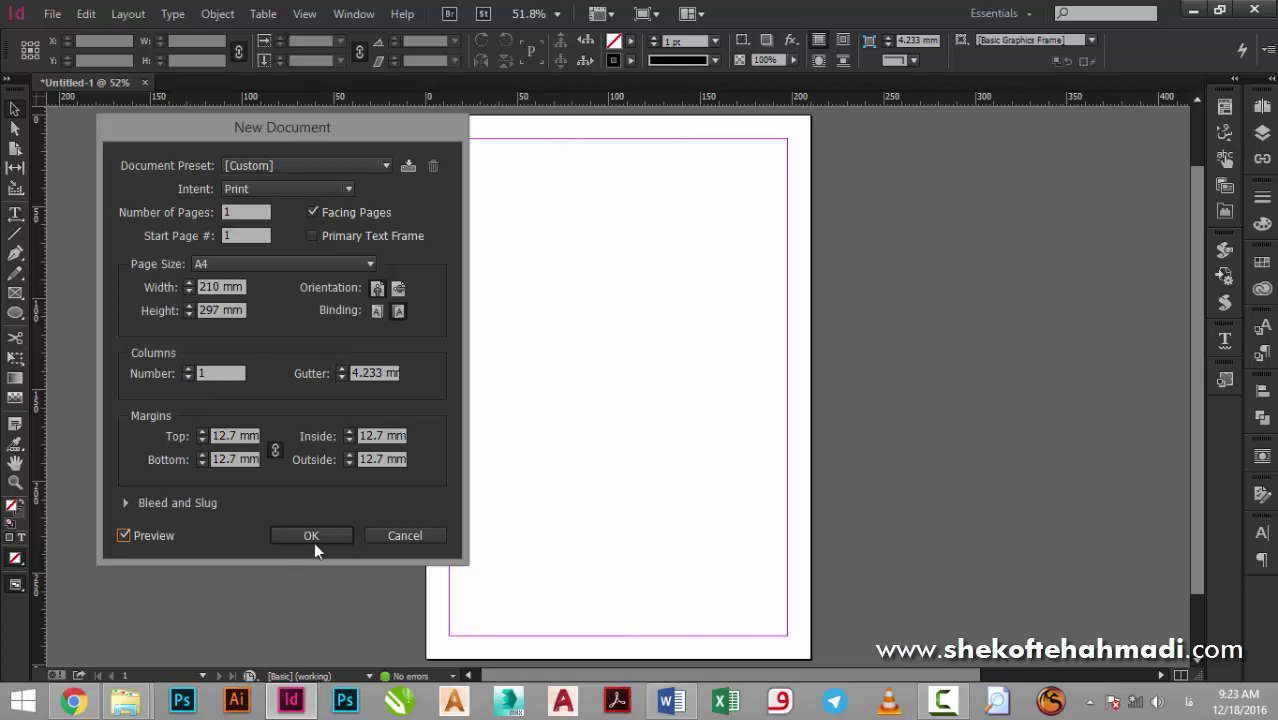
# Set all four page margins to 15 mm and create the document.
pyautogui.click(314, 539)
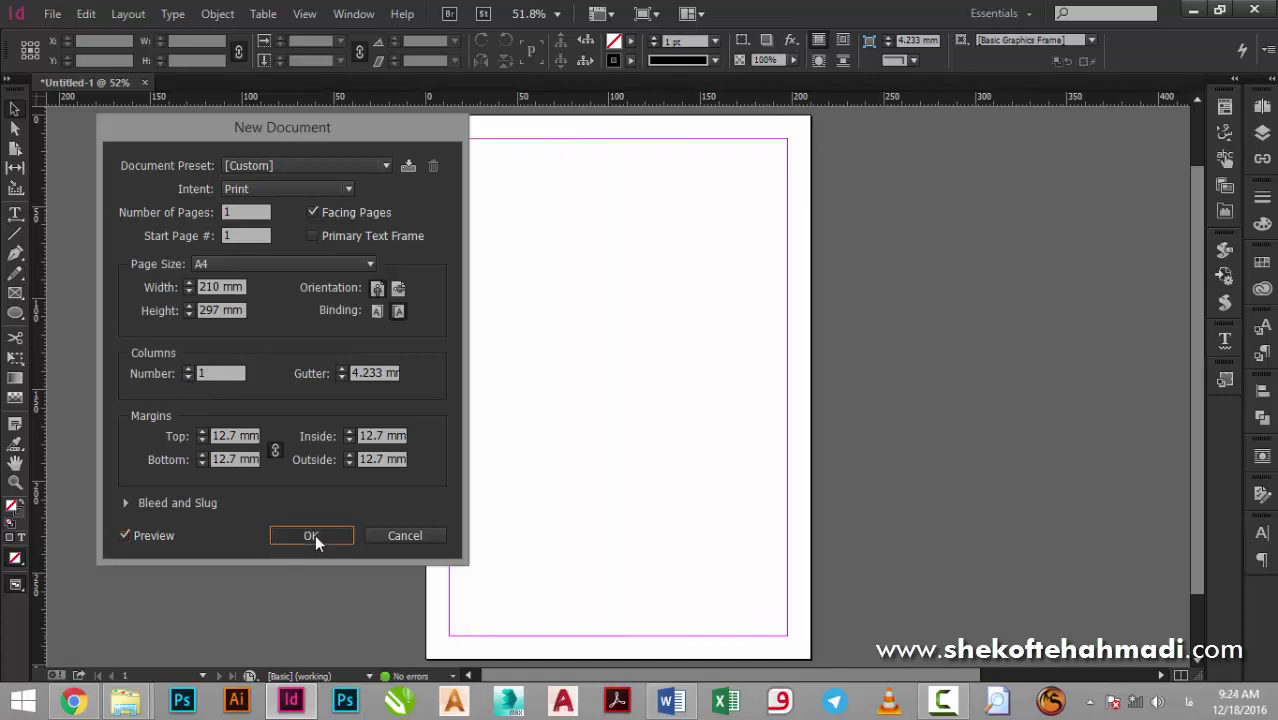
pyautogui.click(203, 433)
pyautogui.click(203, 433)
pyautogui.click(203, 433)
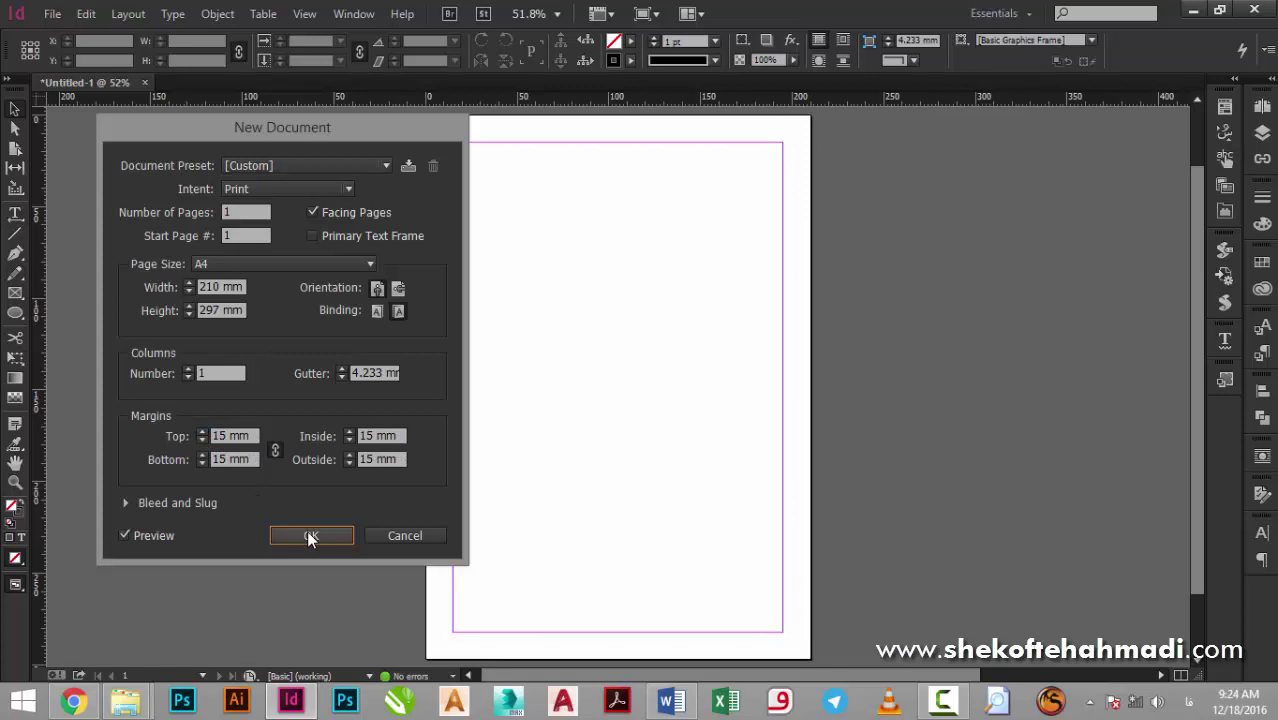
pyautogui.click(310, 537)
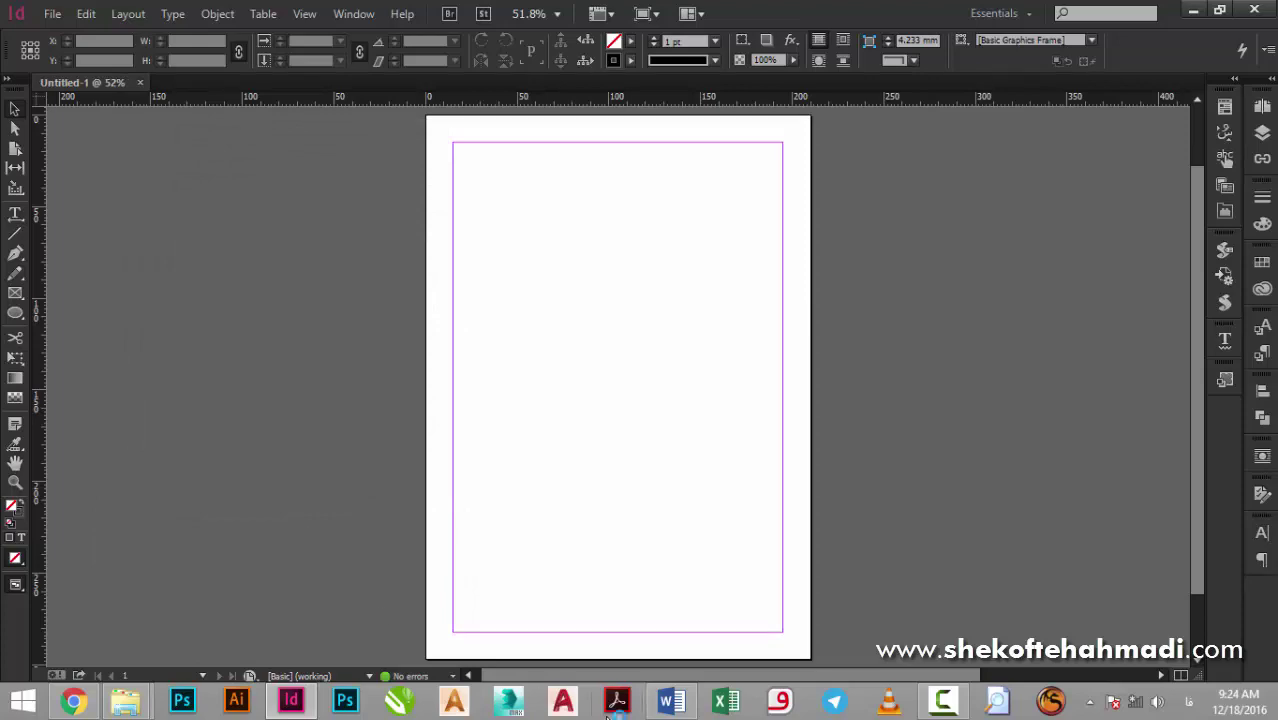
# Switch to Word and skim the opening pages of the clothing manuscript.
pyautogui.click(670, 700)
pyautogui.scroll(-15, 675, 405)
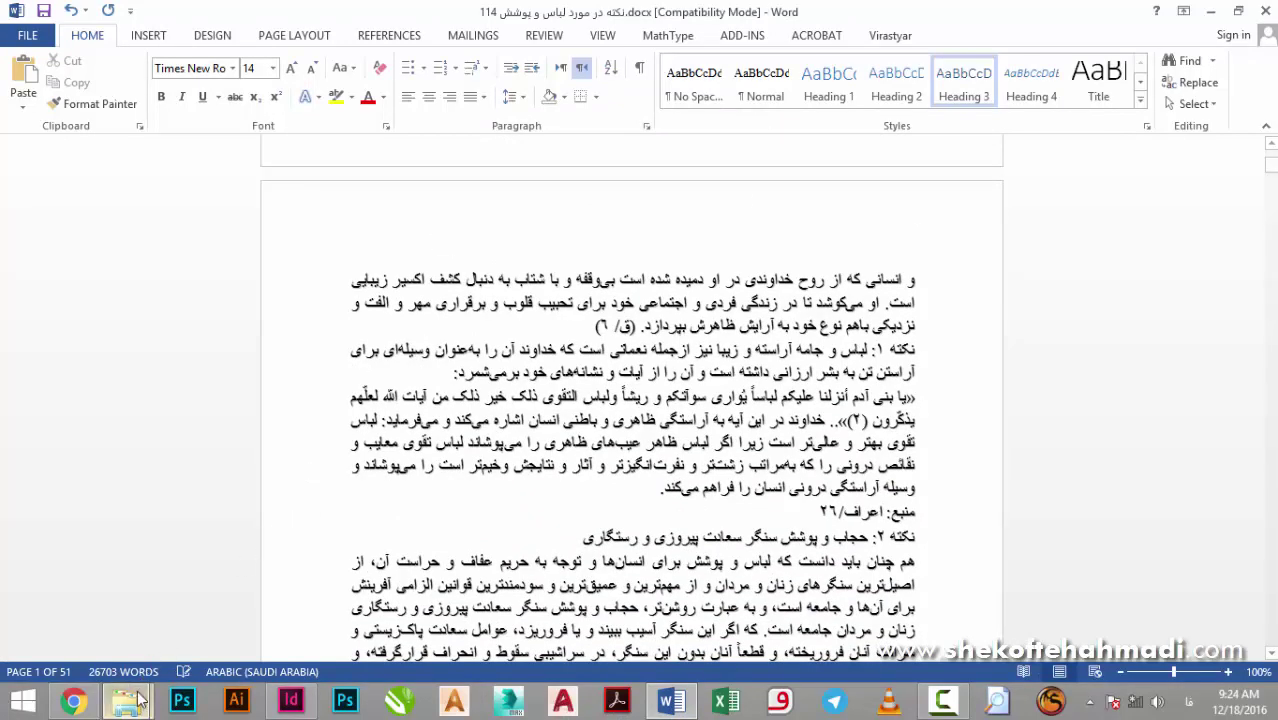
# Open the second manuscript version, "114 نکته در مورد لباس و پوشش (2).docx", enable editing and skim its opening pages.
pyautogui.moveTo(125, 700)
pyautogui.click(270, 615)
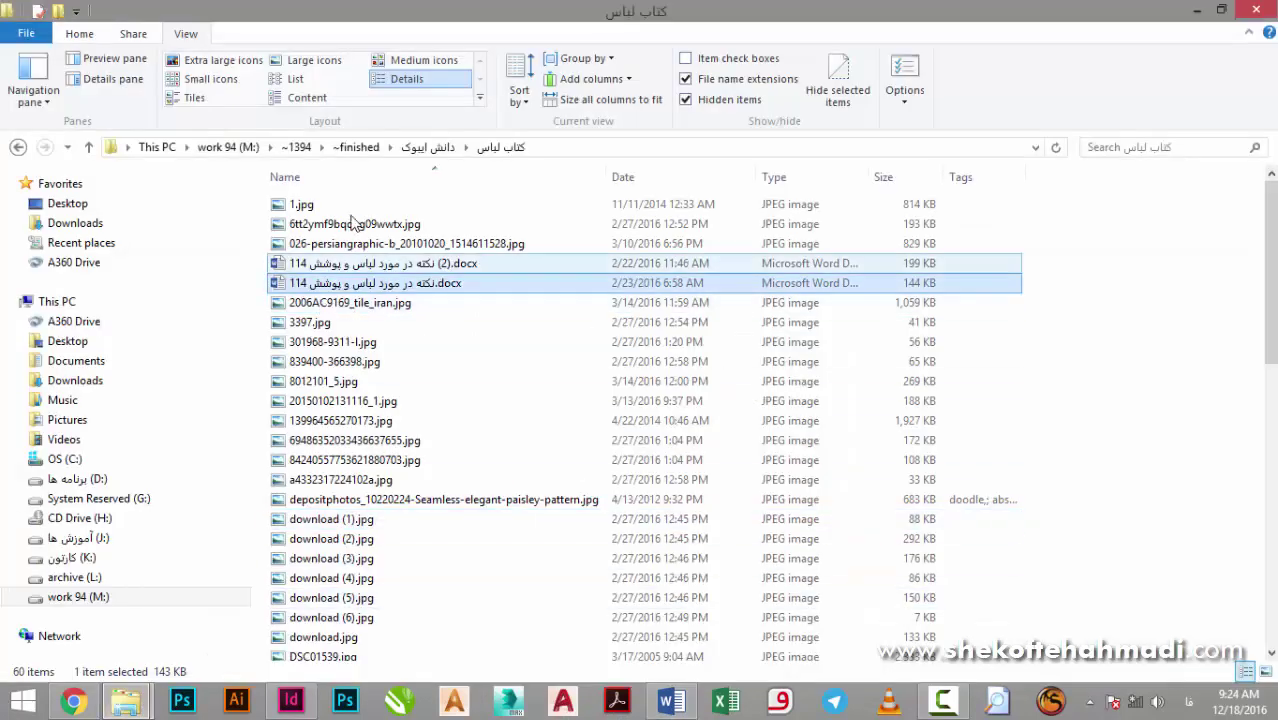
pyautogui.doubleClick(367, 283)
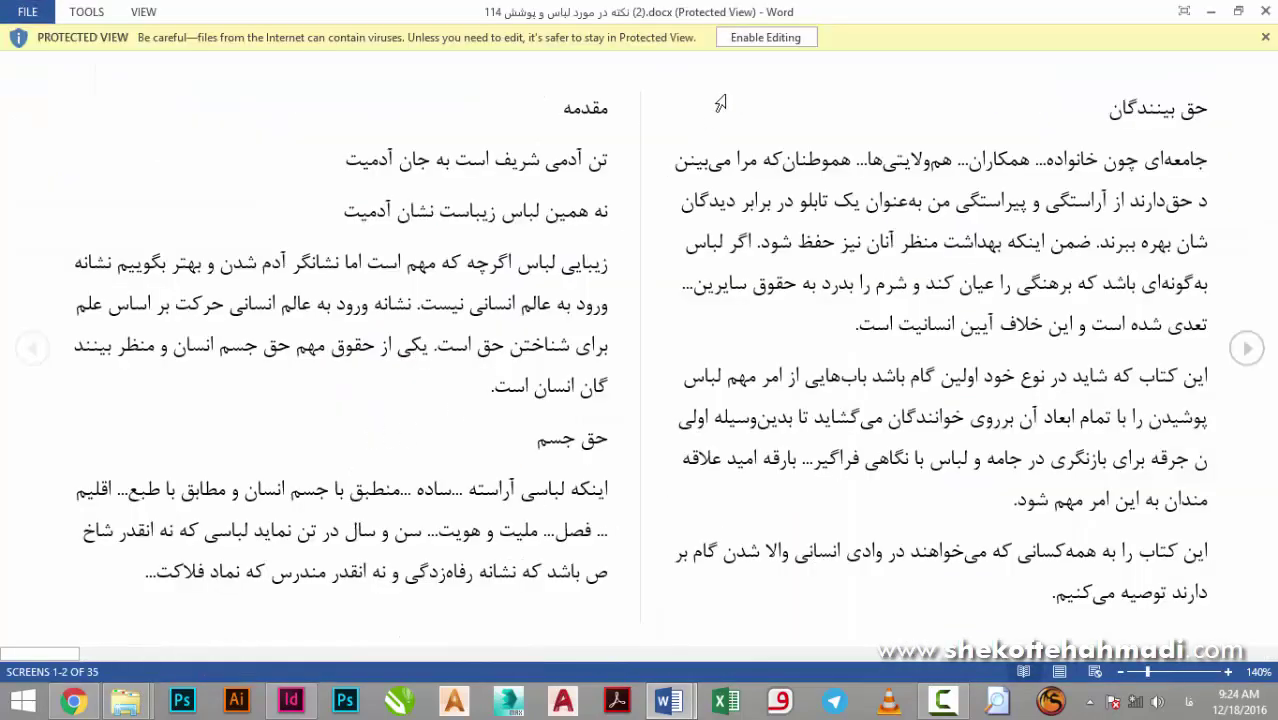
pyautogui.click(766, 37)
pyautogui.scroll(-15, 765, 448)
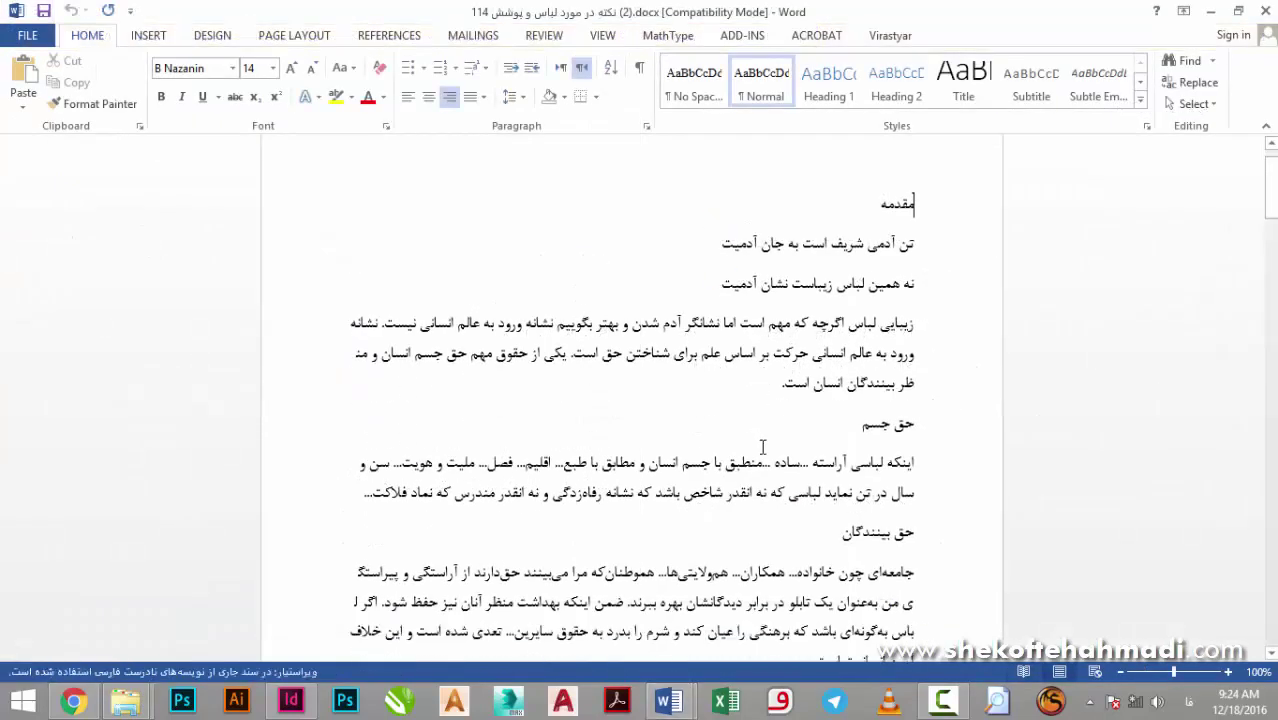
pyautogui.scroll(-20, 844, 392)
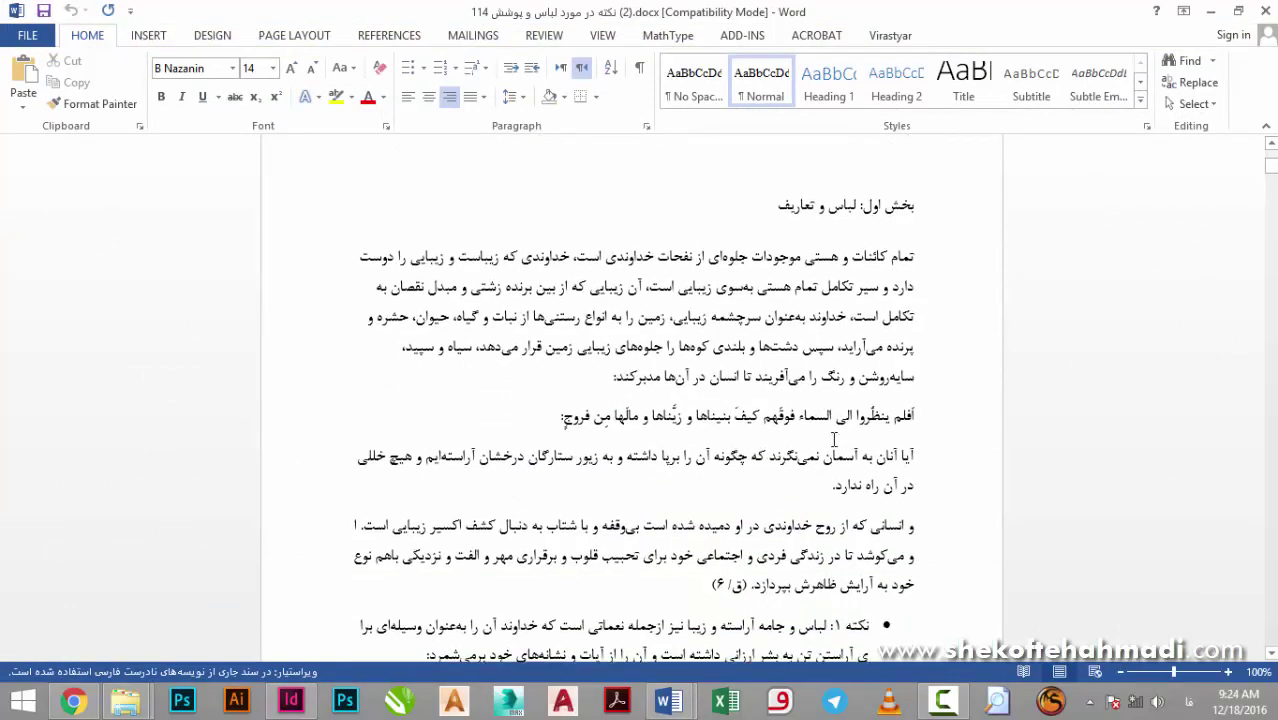
pyautogui.scroll(-2, 825, 460)
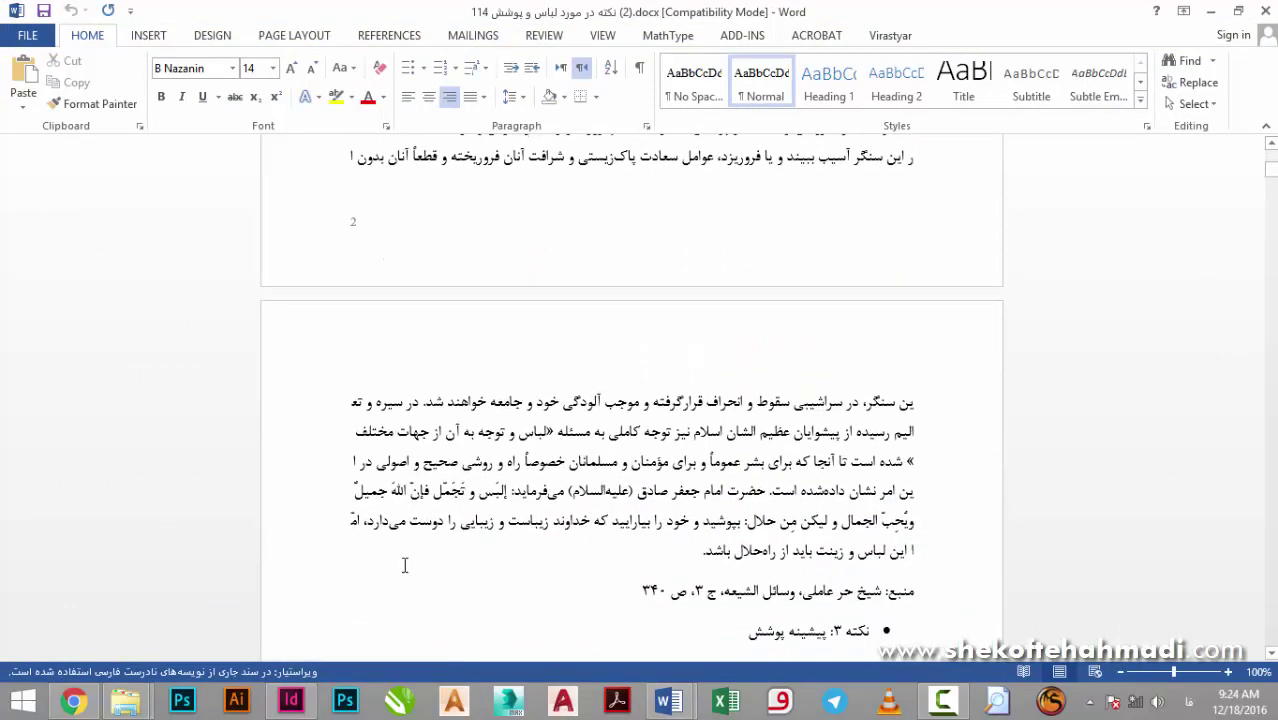
# Open the Word document "21 صفحه ویرایش شده.docx" from the neighbouring folder "کتاب اخلاق بانکداری".
pyautogui.moveTo(125, 701)
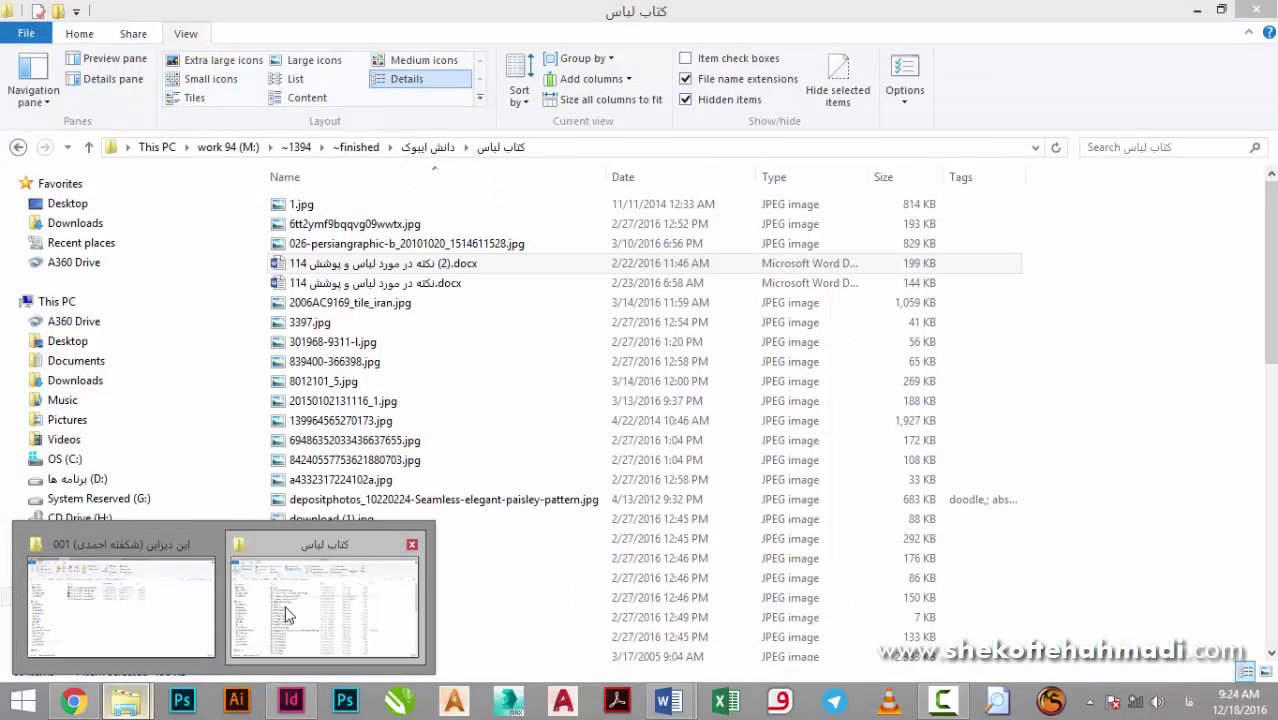
pyautogui.click(324, 605)
pyautogui.click(420, 147)
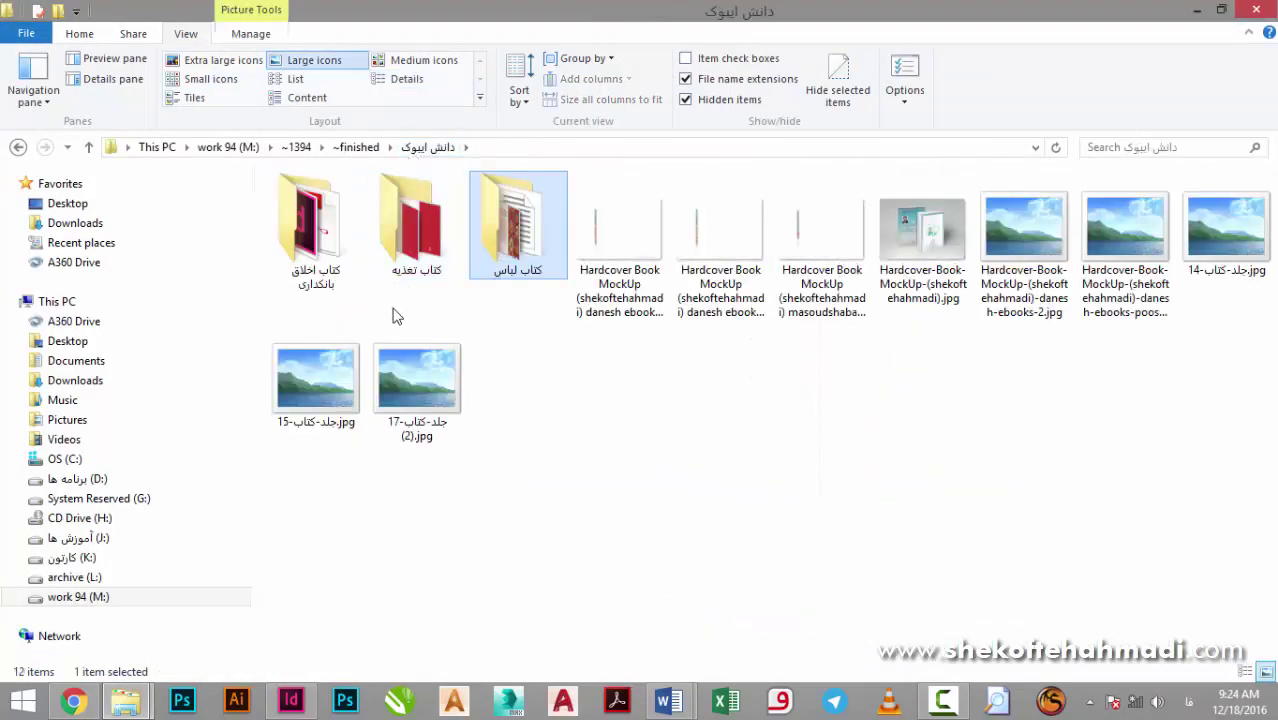
pyautogui.doubleClick(322, 251)
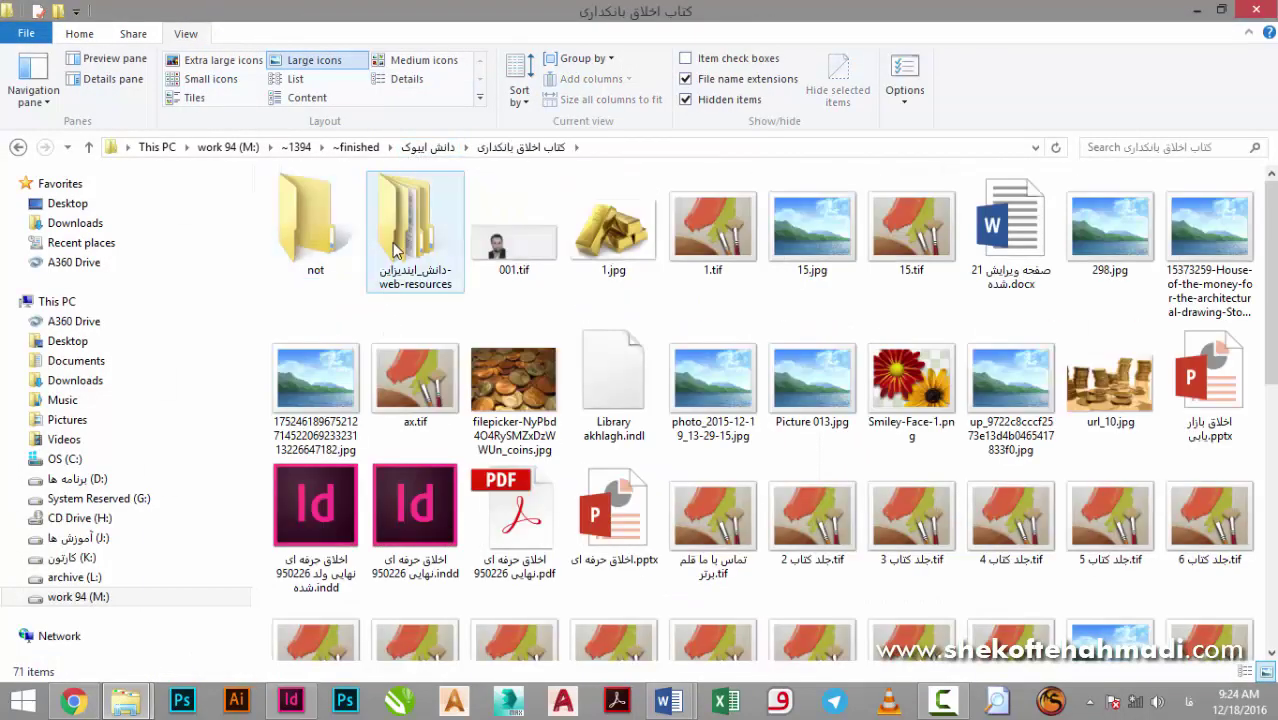
pyautogui.click(1018, 232)
pyautogui.doubleClick(1018, 232)
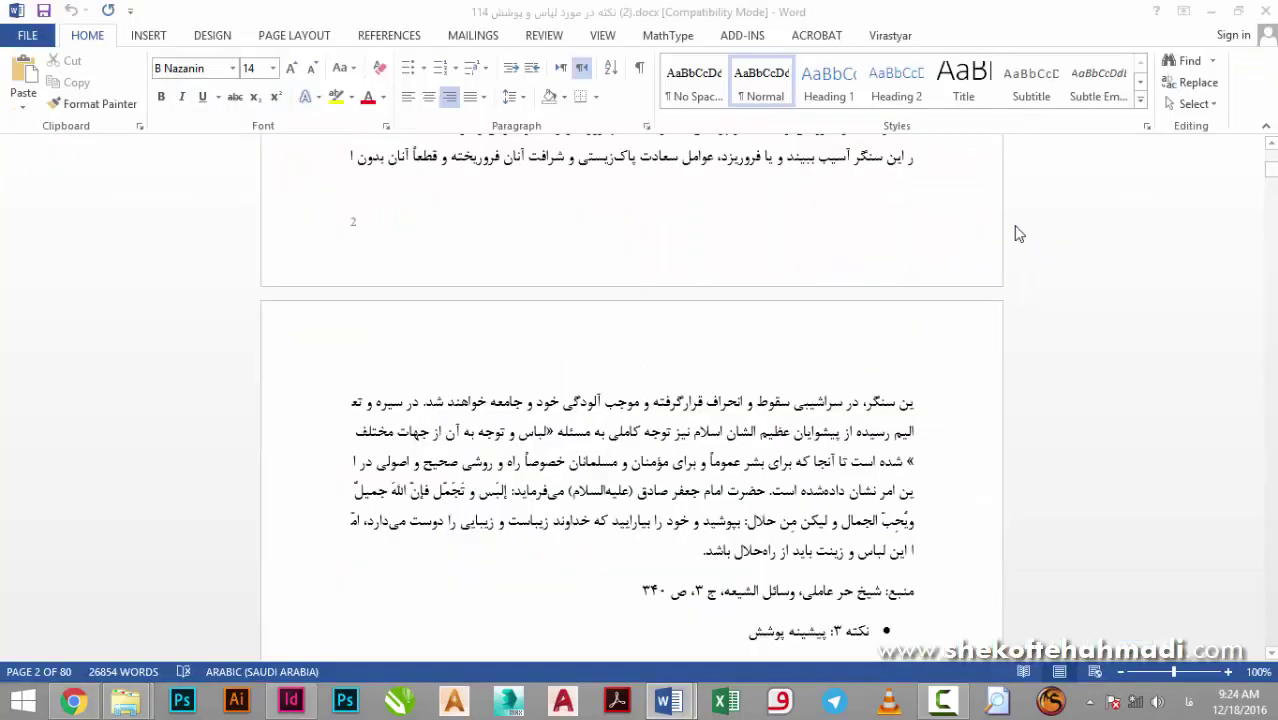
# Examine the edited document's headings, body text and footnote formatting across its first three pages.
pyautogui.scroll(-3, 712, 353)
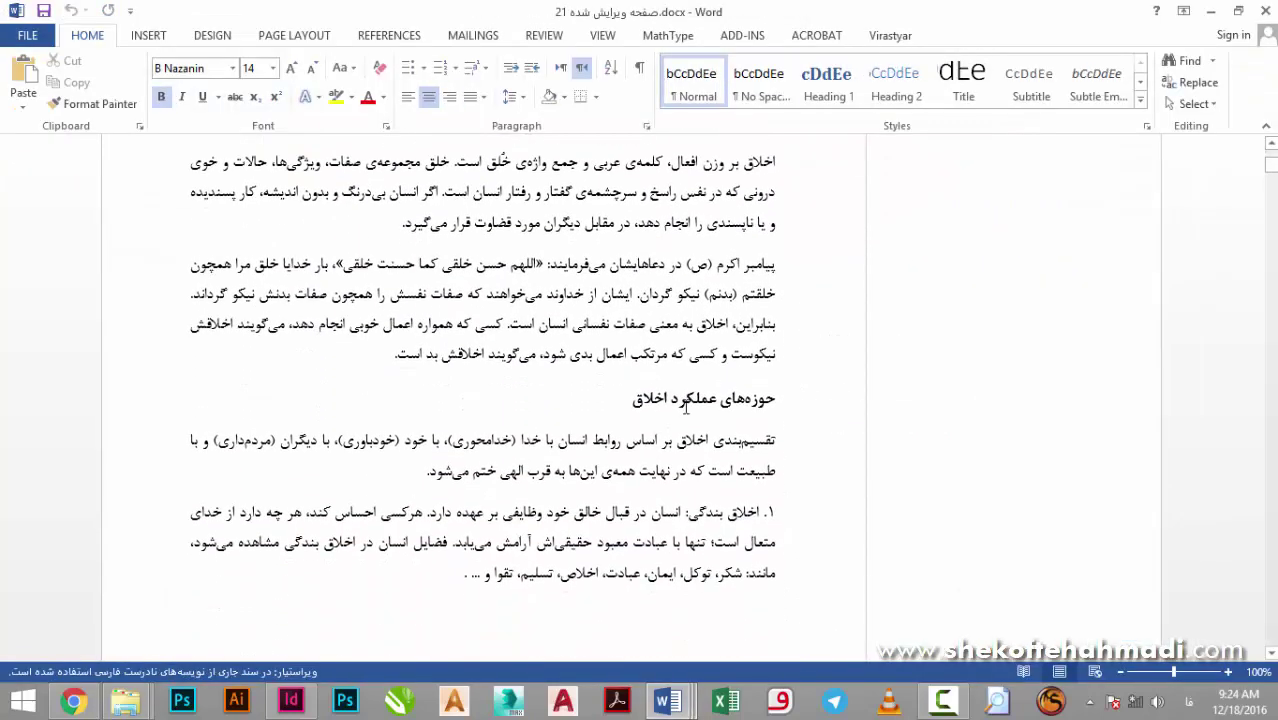
pyautogui.moveTo(668, 394); pyautogui.dragTo(776, 394)
pyautogui.click(589, 436)
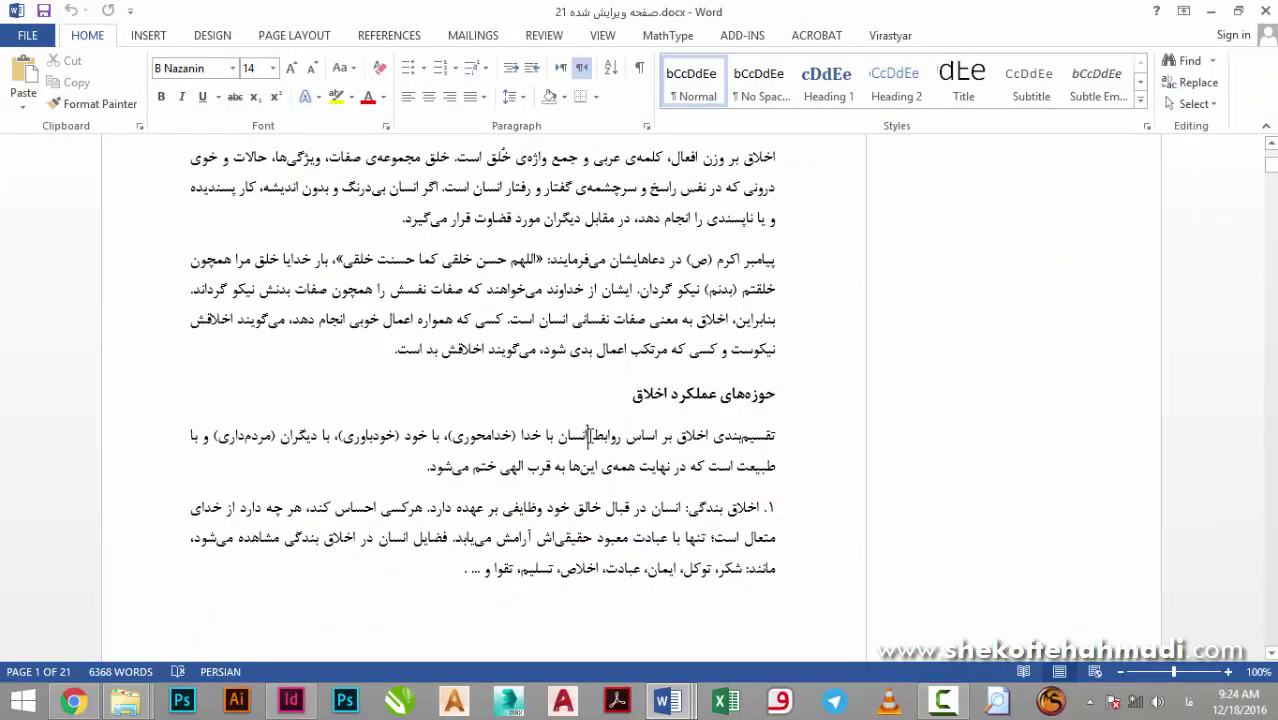
pyautogui.click(666, 392)
pyautogui.scroll(-15, 631, 320)
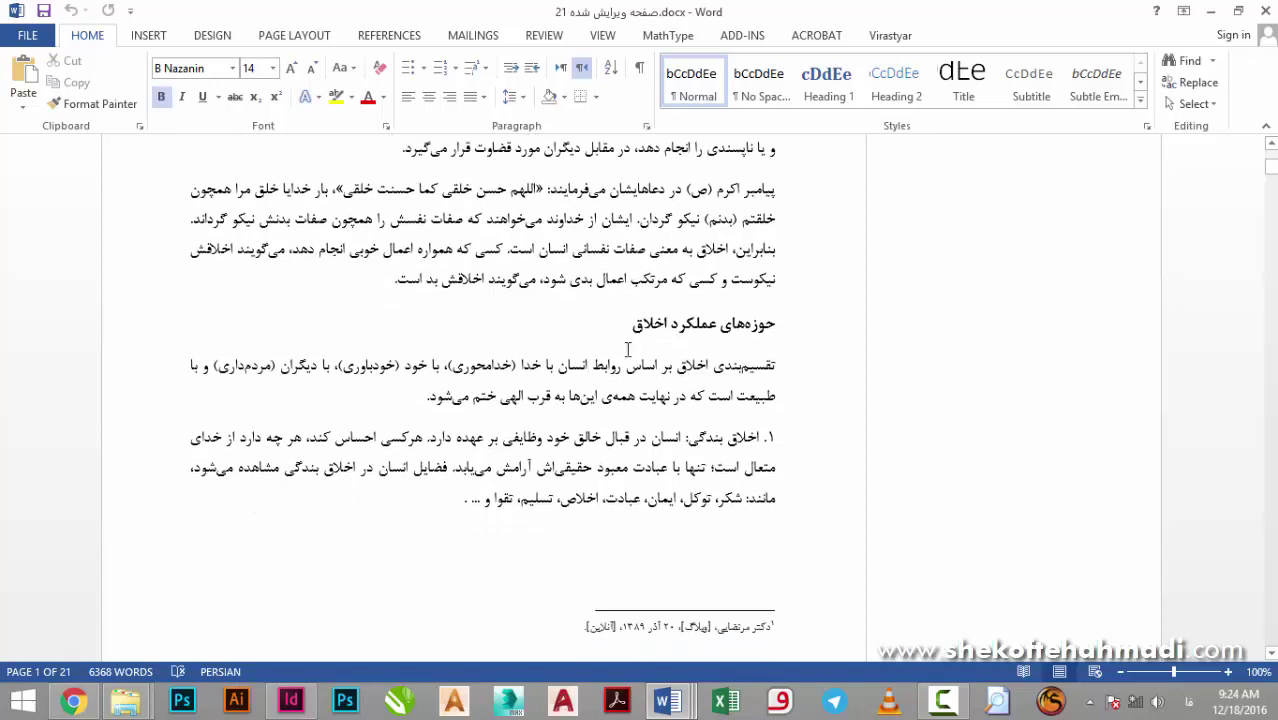
pyautogui.scroll(-20, 592, 491)
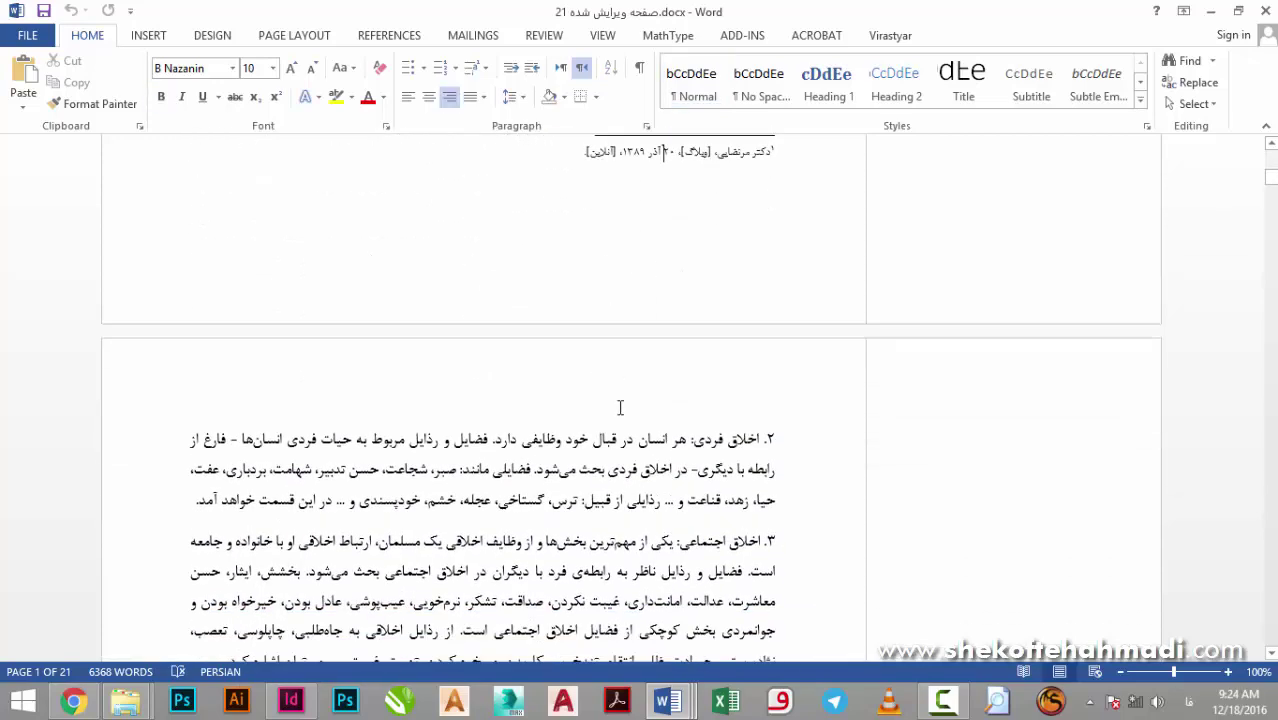
pyautogui.scroll(-9, 592, 491)
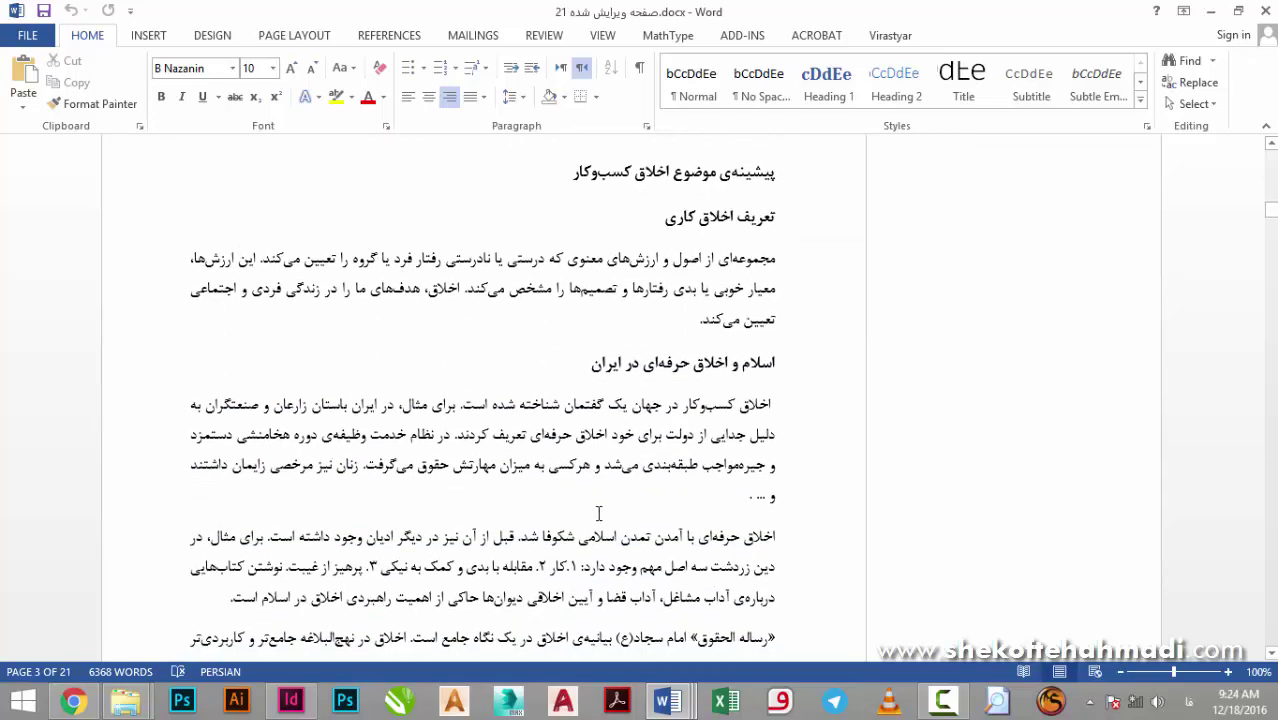
# Return to the first manuscript, "114 نکته در مورد لباس و پوشش.docx", and go to the start of its introduction.
pyautogui.moveTo(668, 700)
pyautogui.moveTo(651, 630)
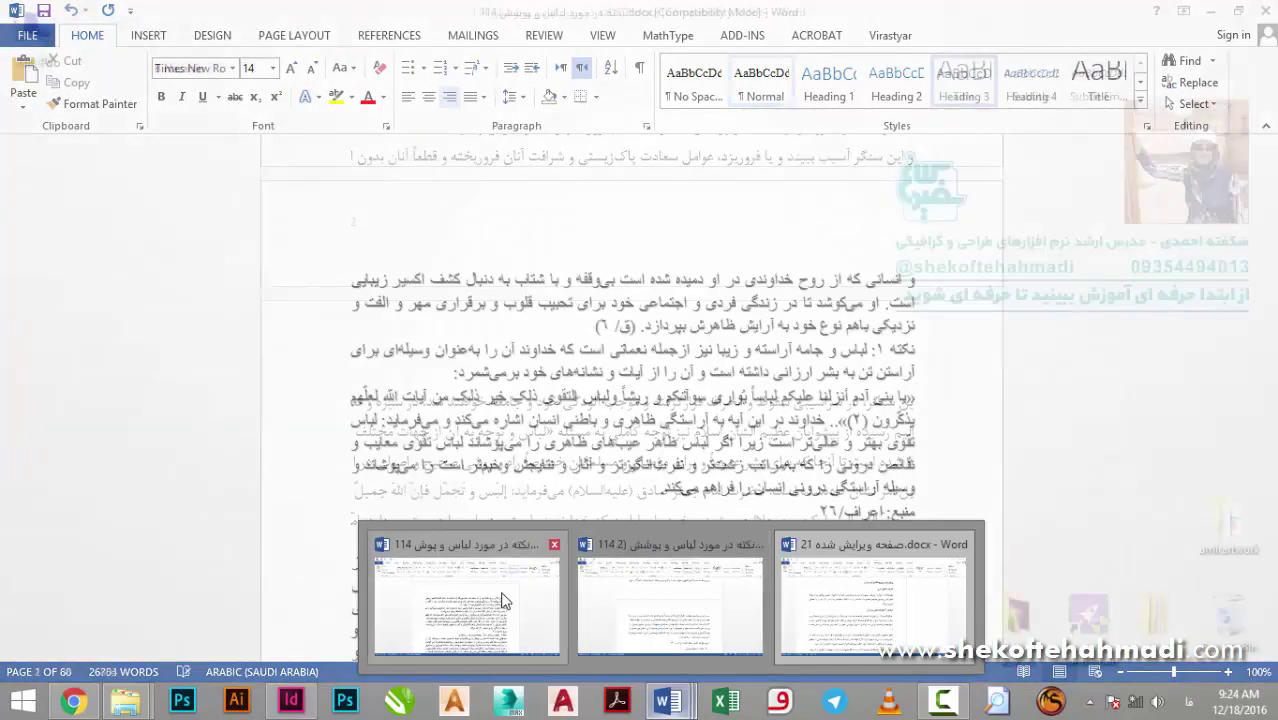
pyautogui.click(502, 600)
pyautogui.scroll(10, 641, 484)
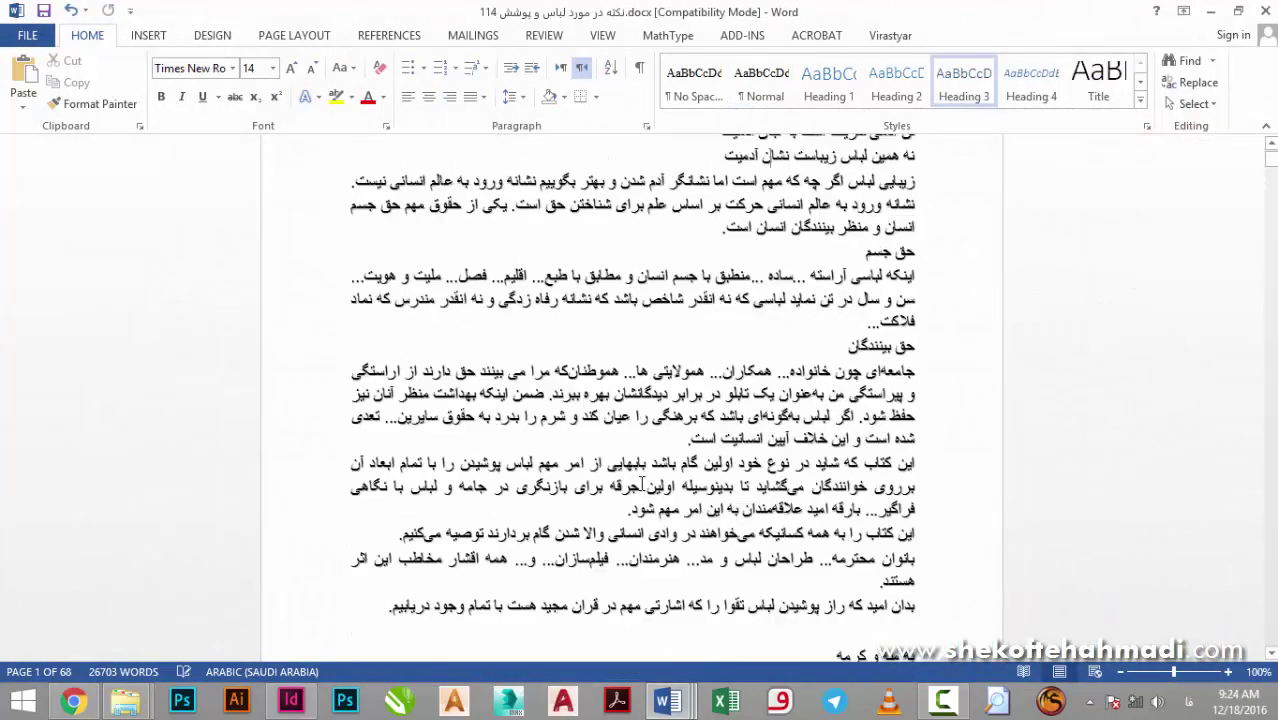
pyautogui.scroll(3, 641, 484)
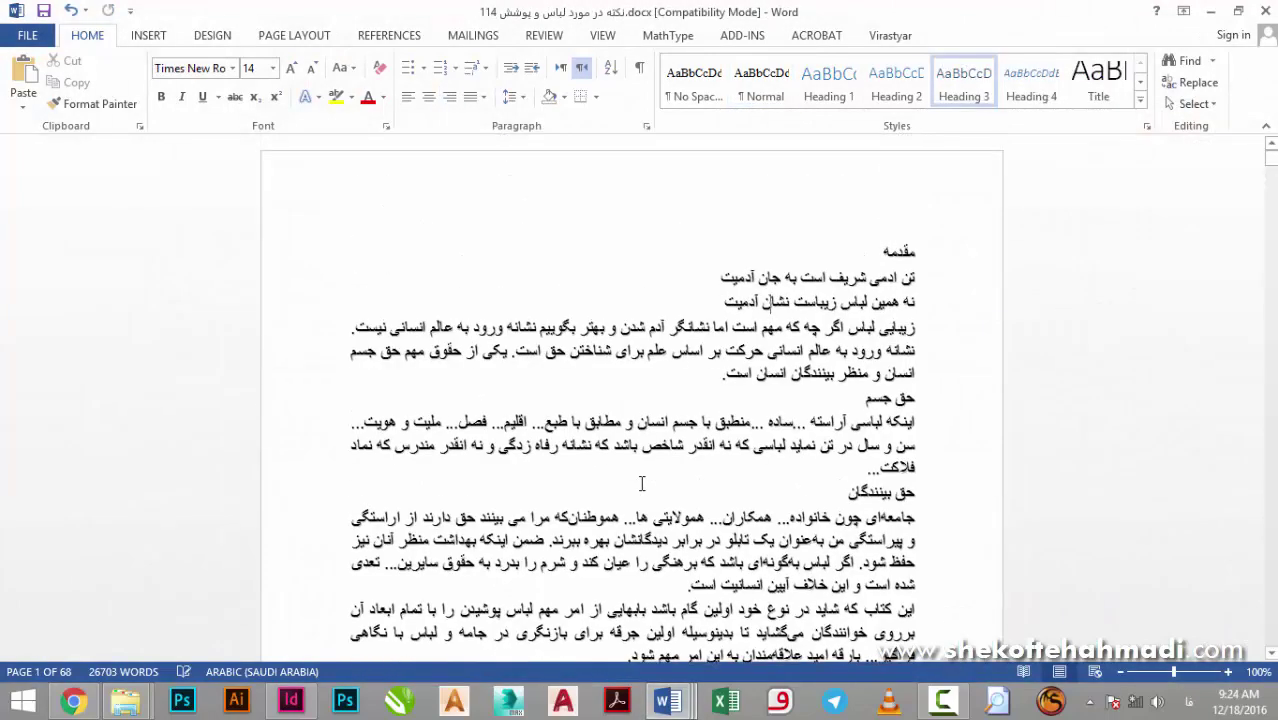
# Show the Virastyar proofreading commands and highlight the initial letter of the second word in the introduction's first verse line.
pyautogui.click(886, 36)
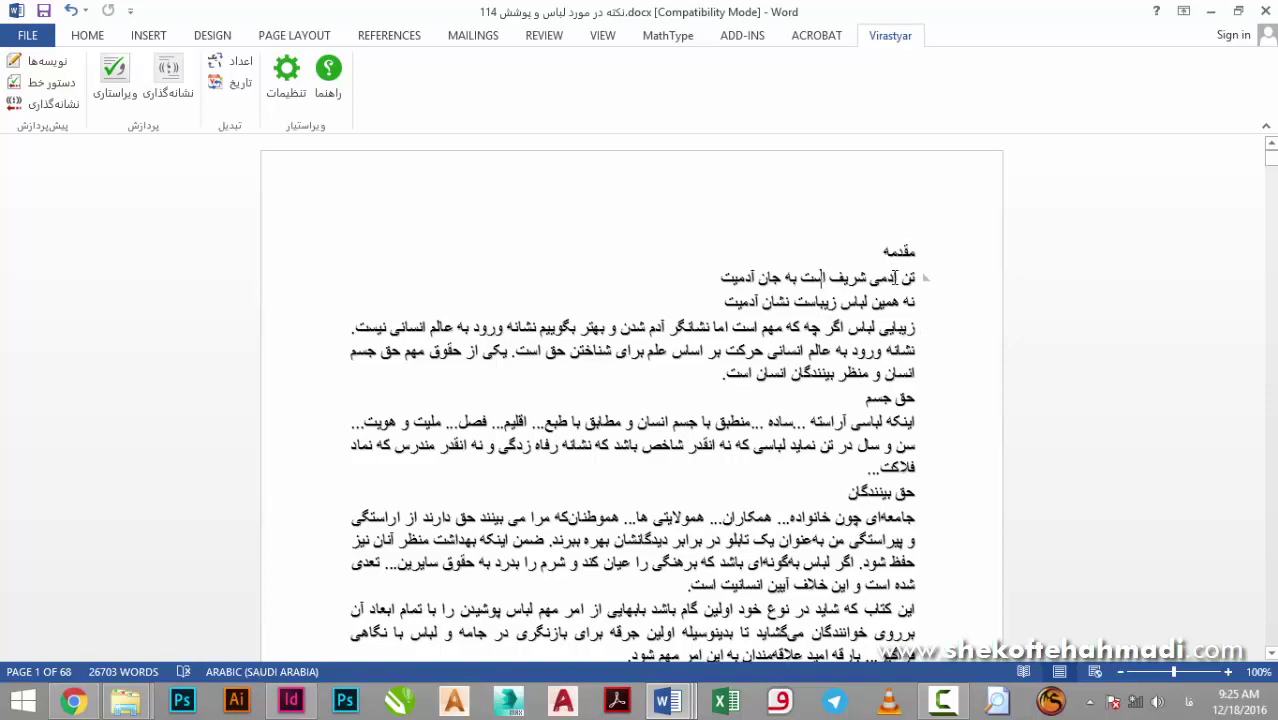
pyautogui.doubleClick(896, 277)
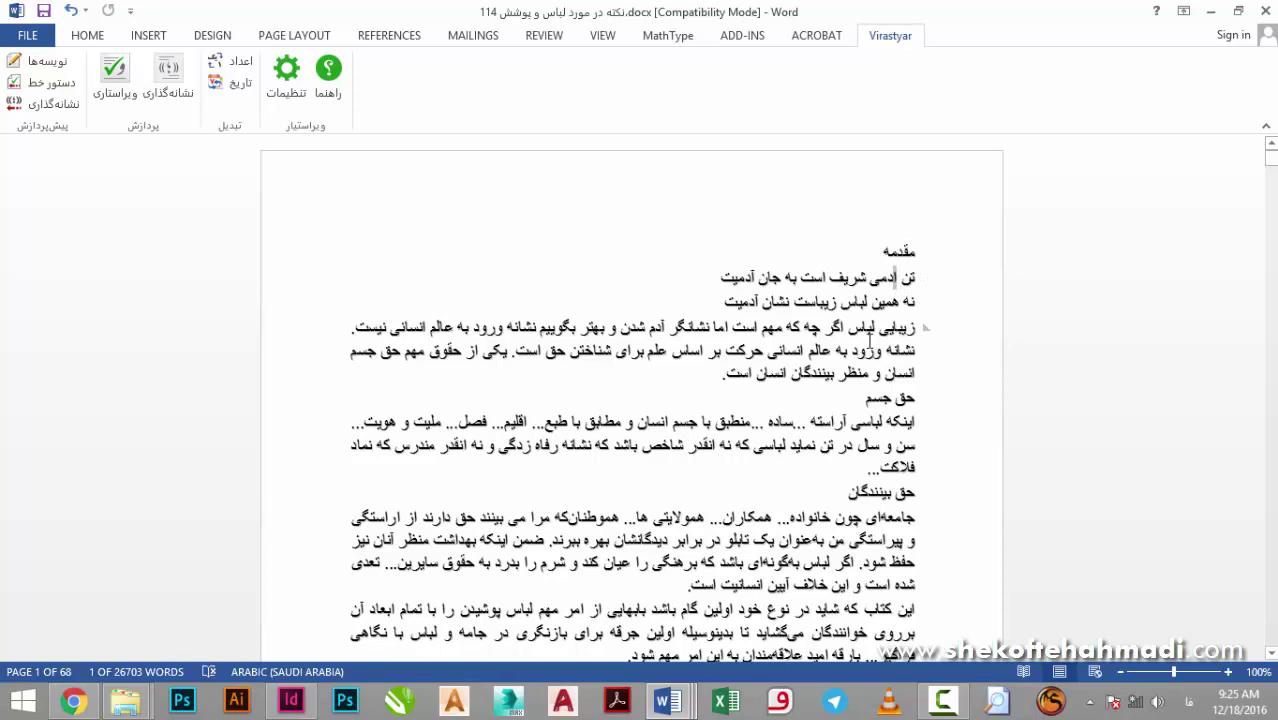
# Insert a space before the full stop after "حفظ شود" in the "حق بینندگان" paragraph.
pyautogui.scroll(-2, 869, 341)
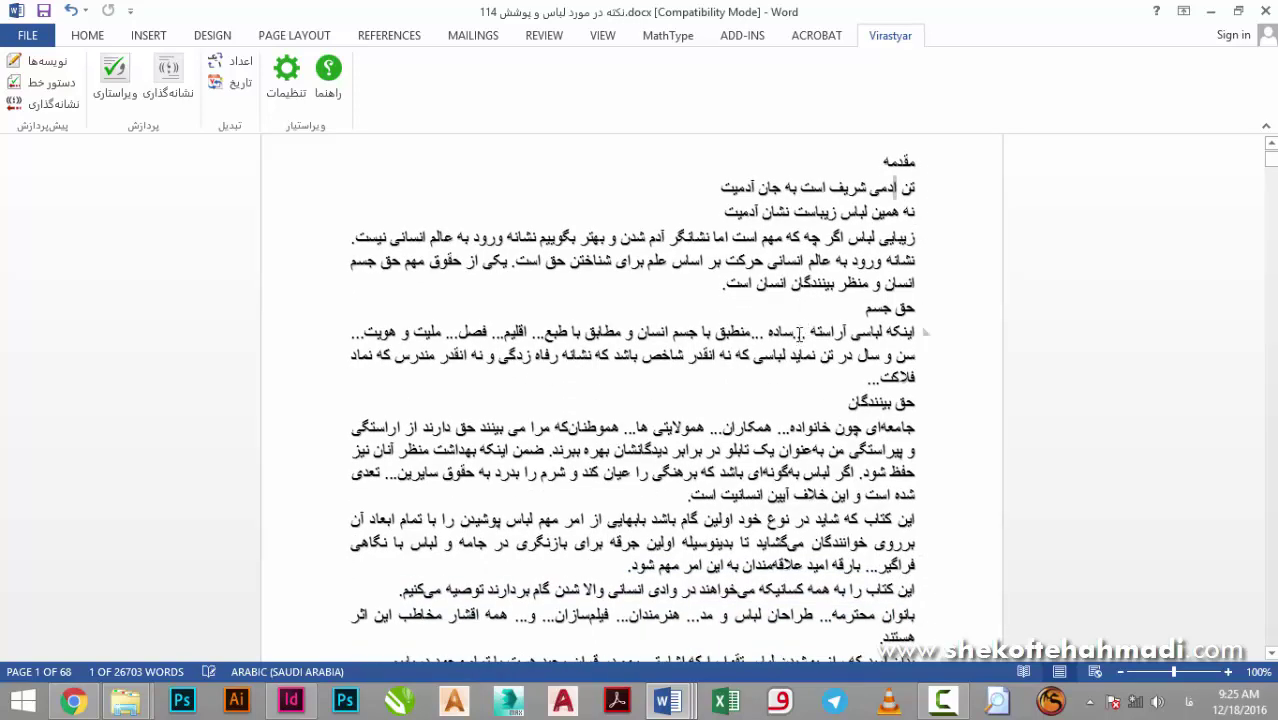
pyautogui.scroll(-1, 799, 333)
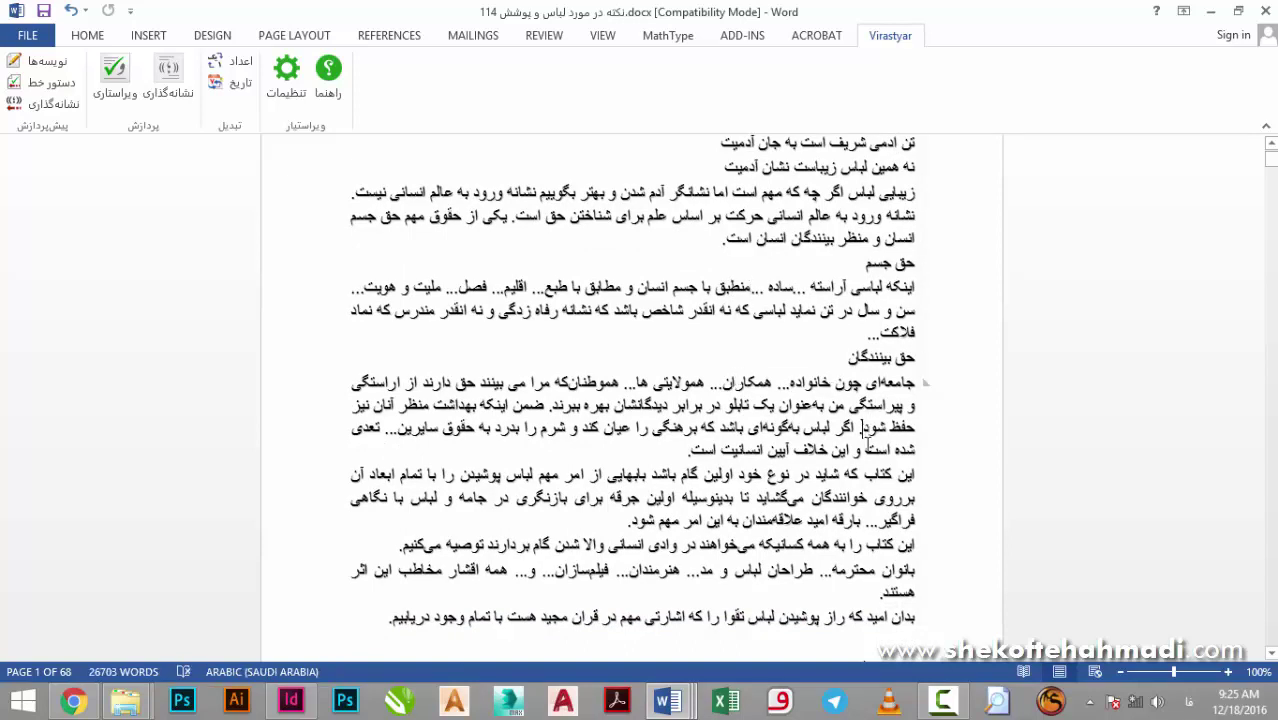
pyautogui.click(866, 428)
pyautogui.write('.')
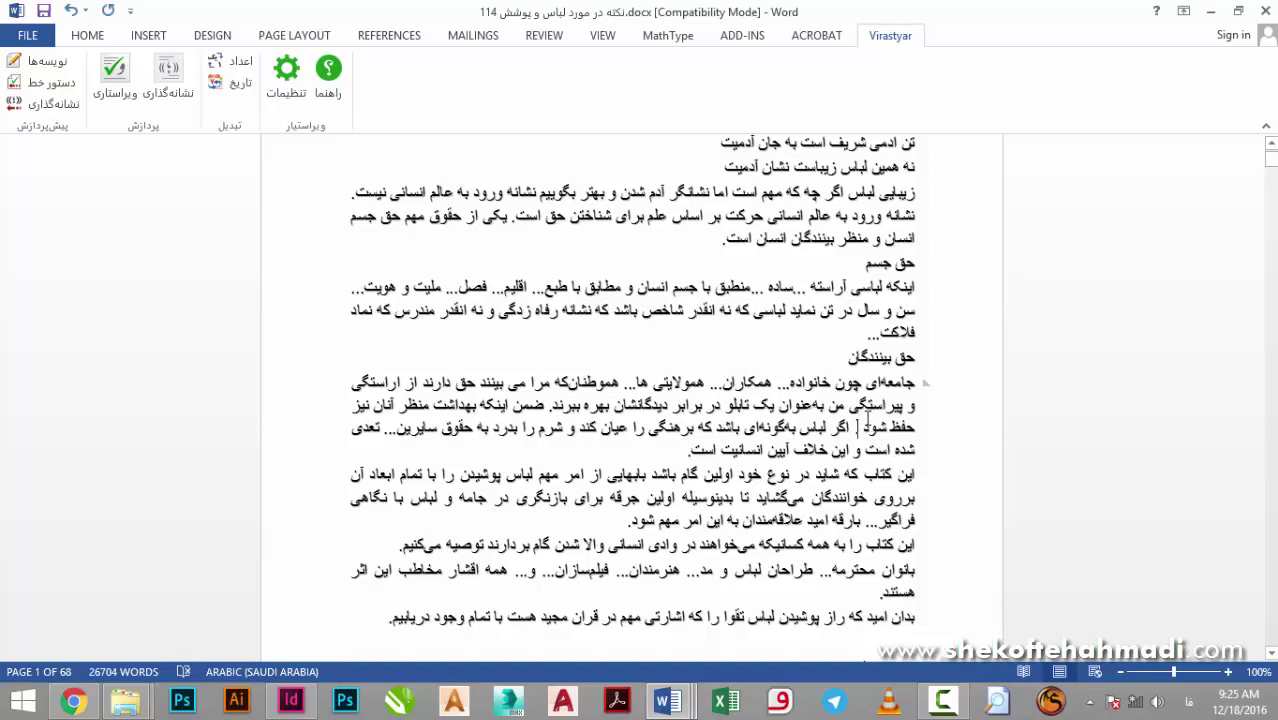
# Set the font of the entire manuscript to B Nazanin.
pyautogui.scroll(-1, 836, 490)
pyautogui.scroll(-2, 560, 460)
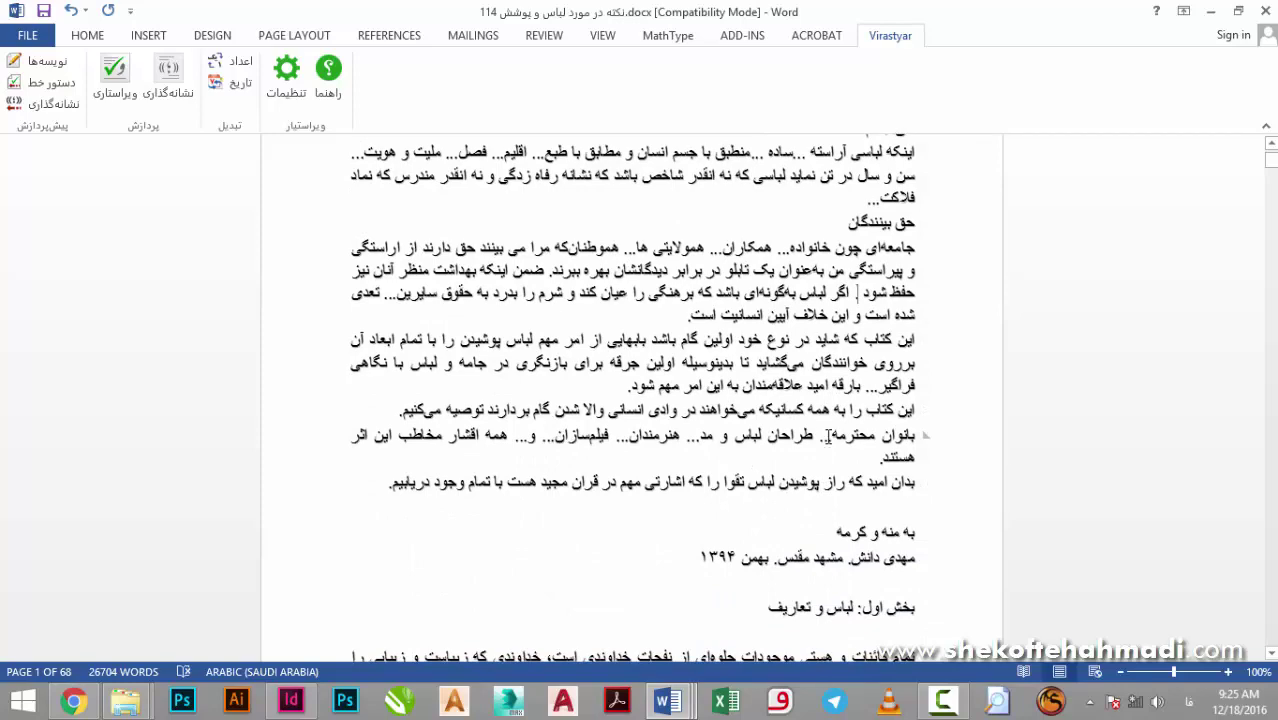
pyautogui.scroll(-2, 828, 436)
pyautogui.hotkey('ctrl', 'a')
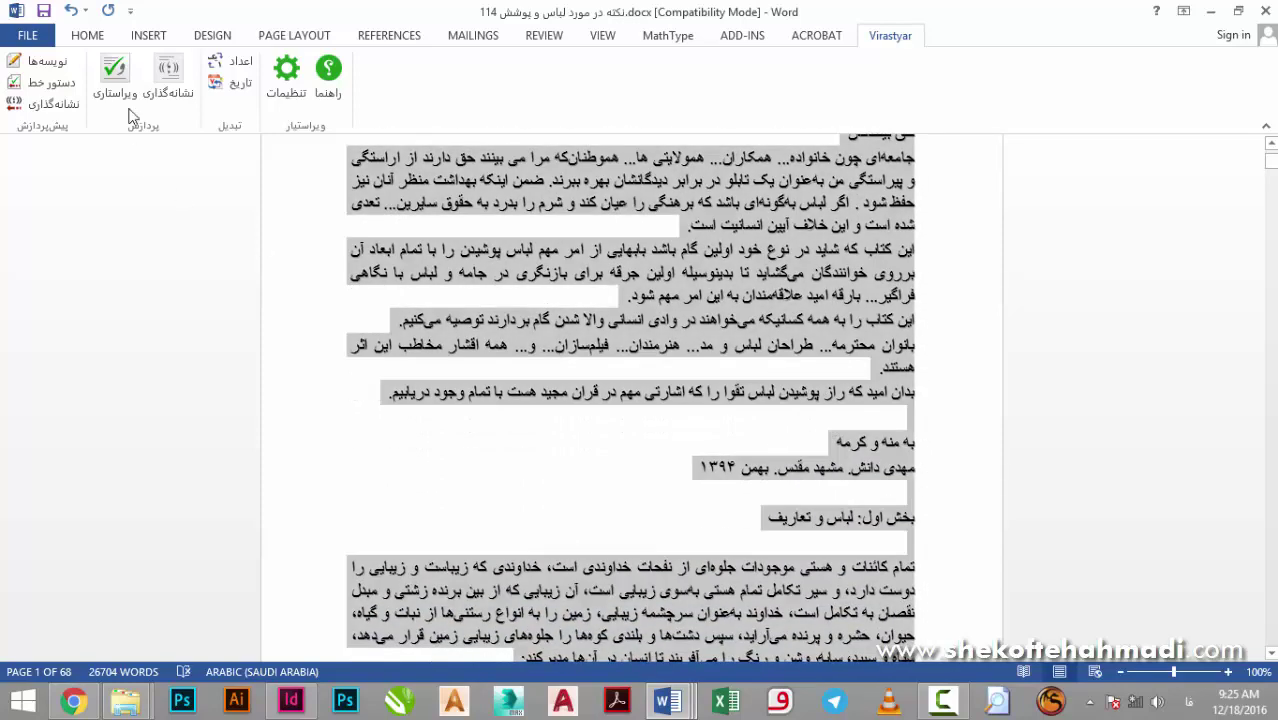
pyautogui.click(88, 36)
pyautogui.click(233, 68)
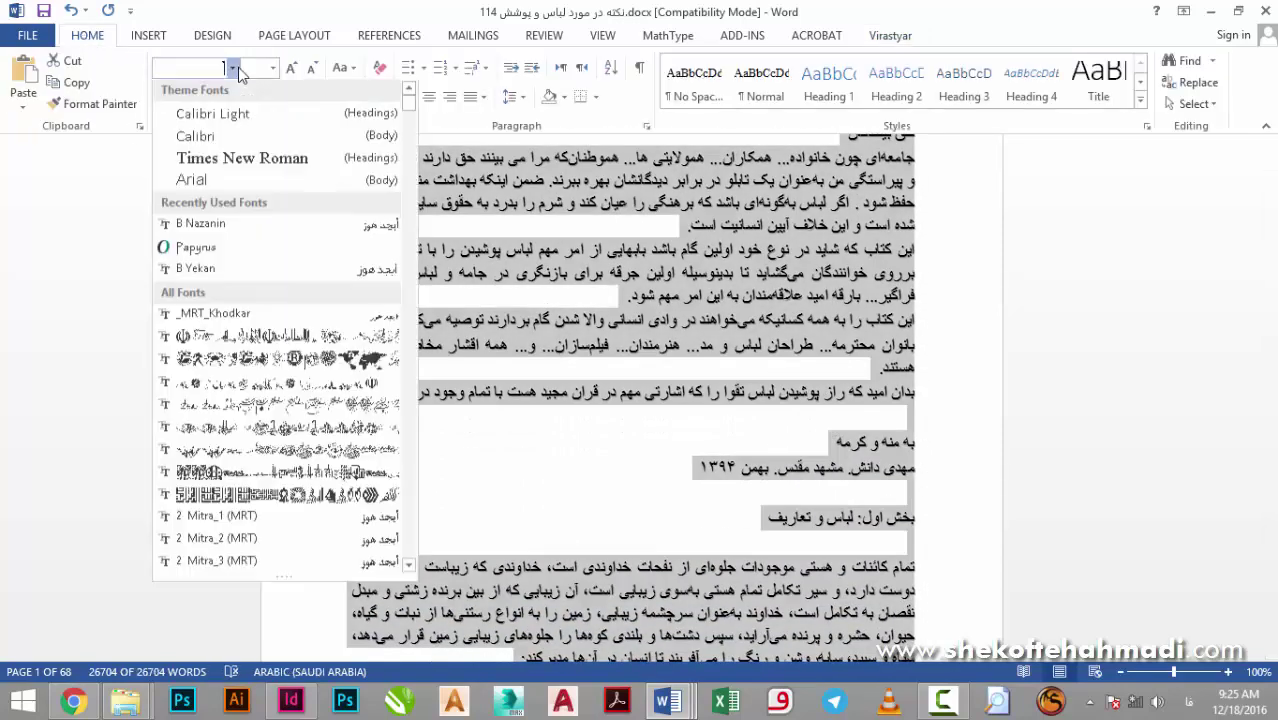
pyautogui.click(205, 224)
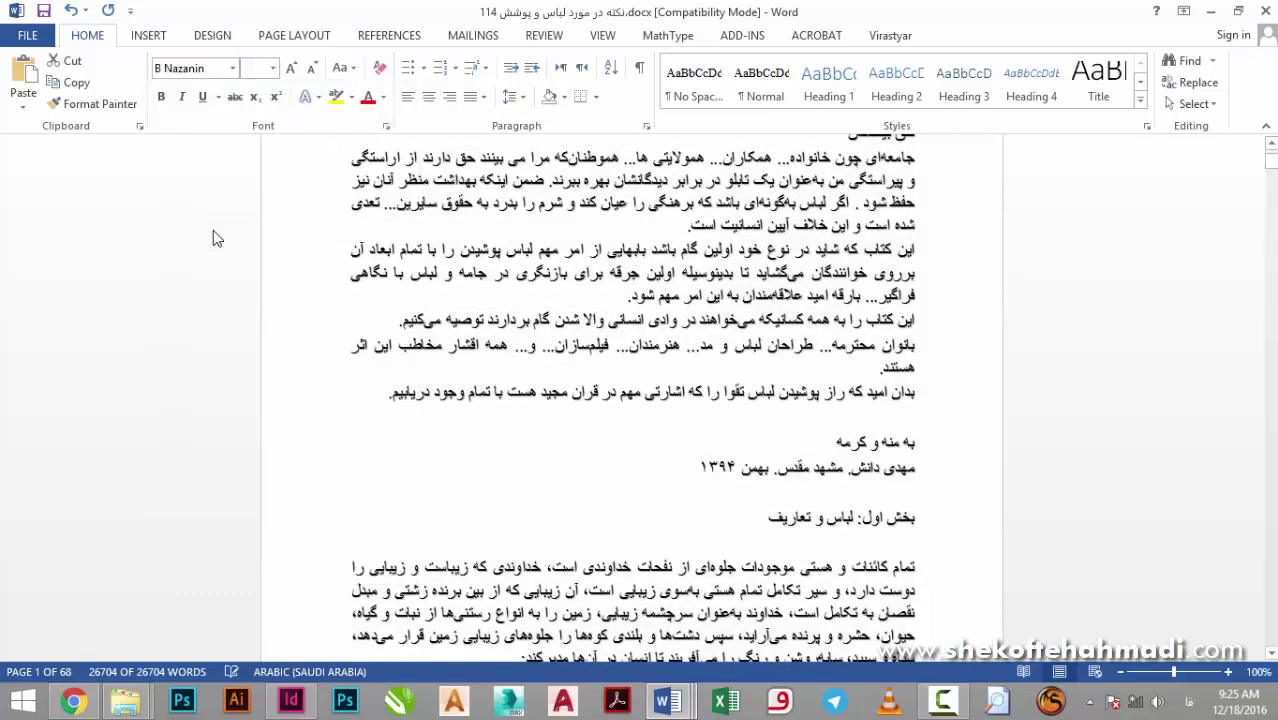
pyautogui.click(698, 322)
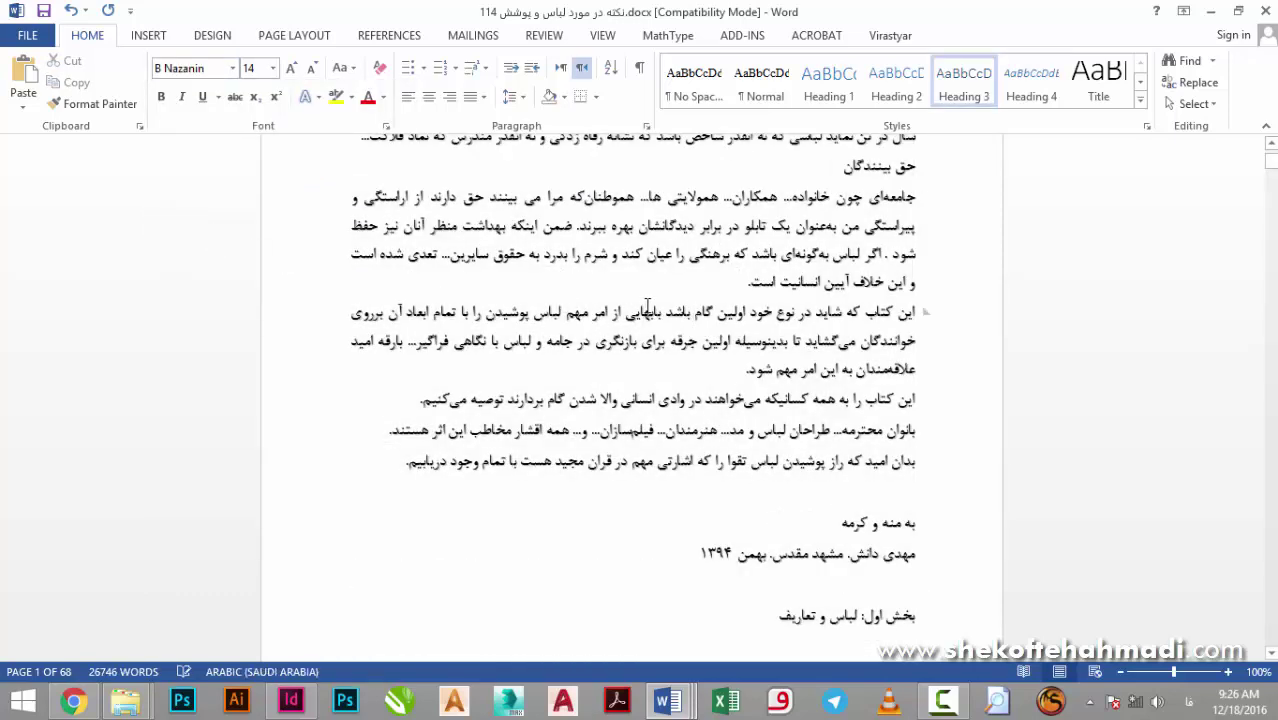
# Replace the half-space in "می‌خواهند" with a full space and show the document's formatting marks.
pyautogui.click(647, 306)
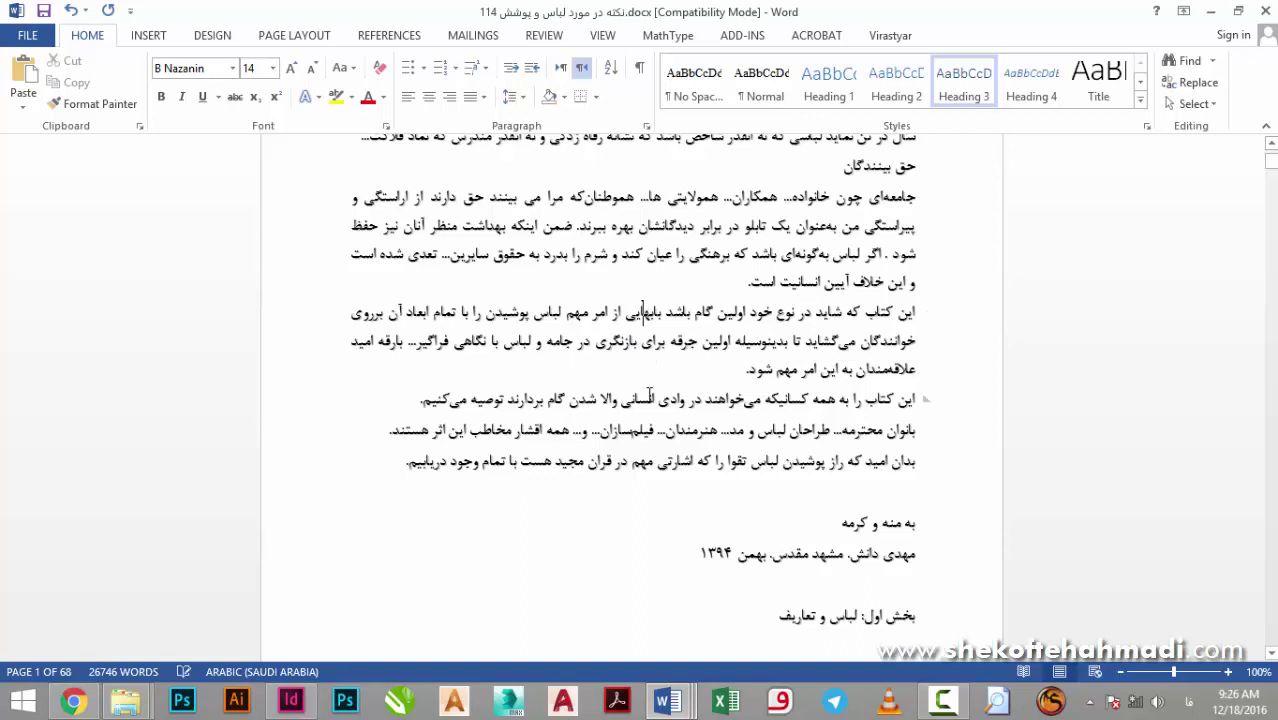
pyautogui.click(777, 398)
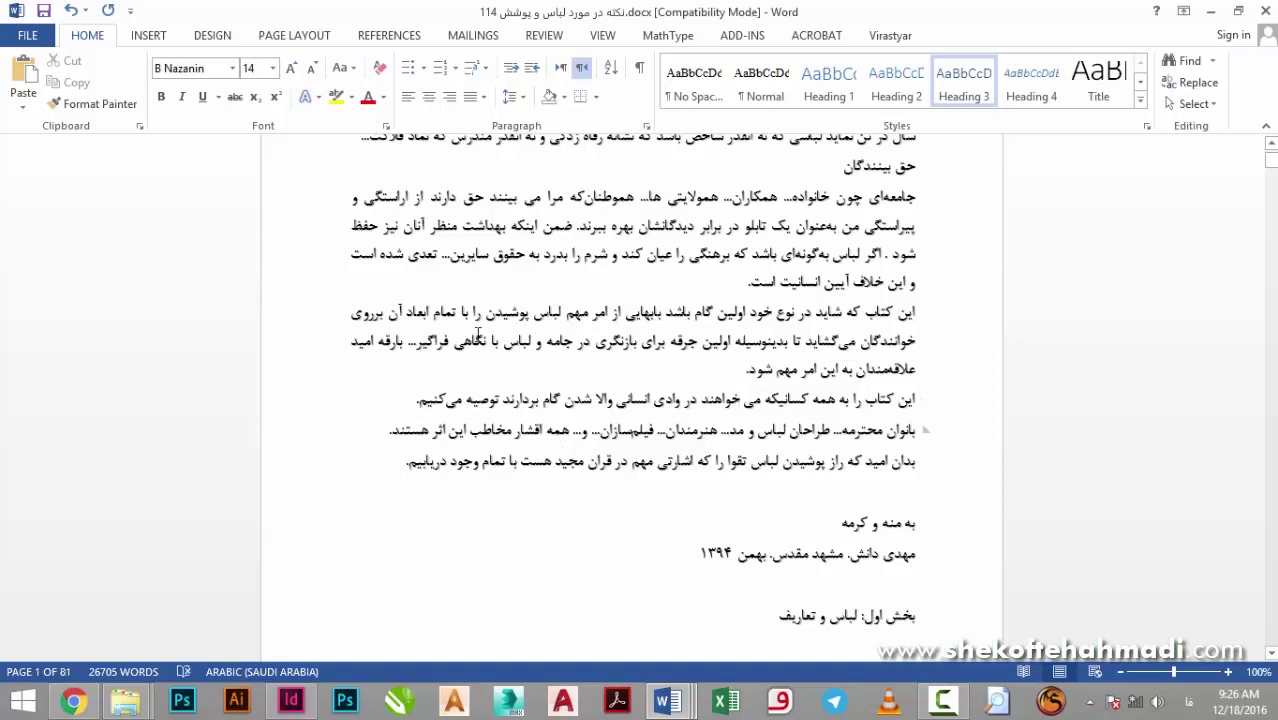
pyautogui.click(638, 70)
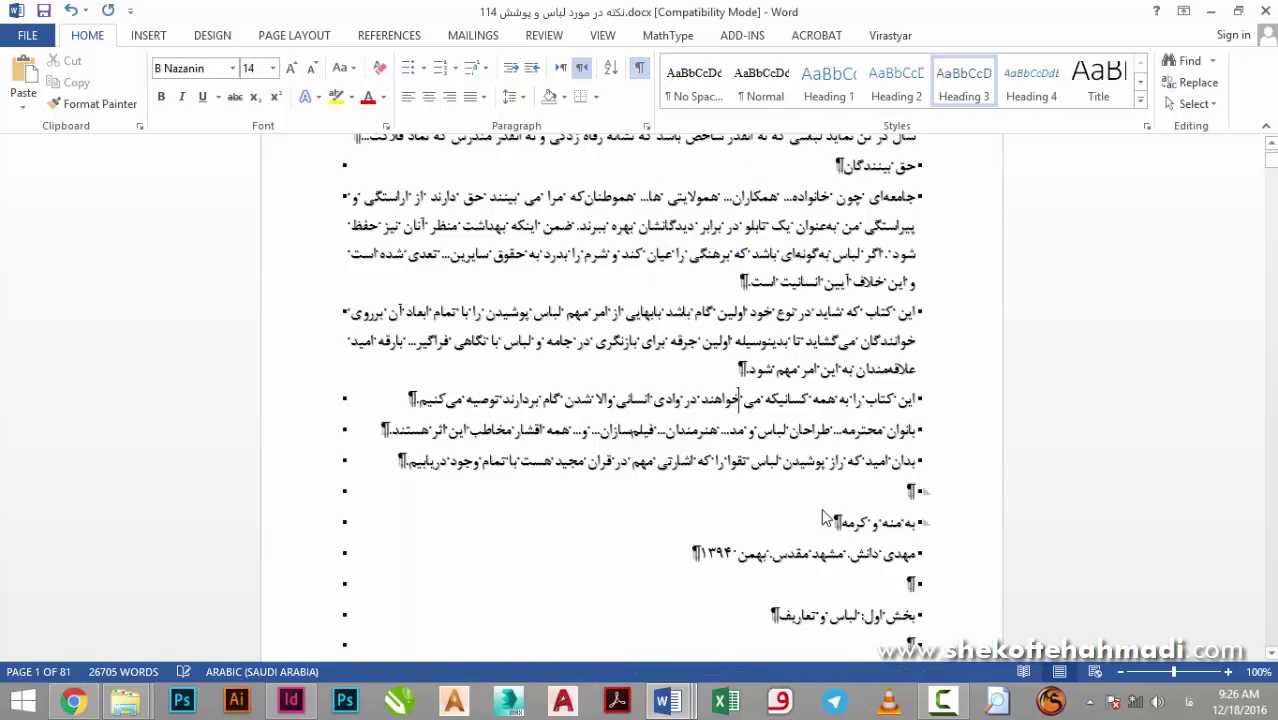
# Replace the half-space in "می‌گشاید" with a full space in the paragraph beginning "این کتاب که شاید".
pyautogui.scroll(-1, 833, 478)
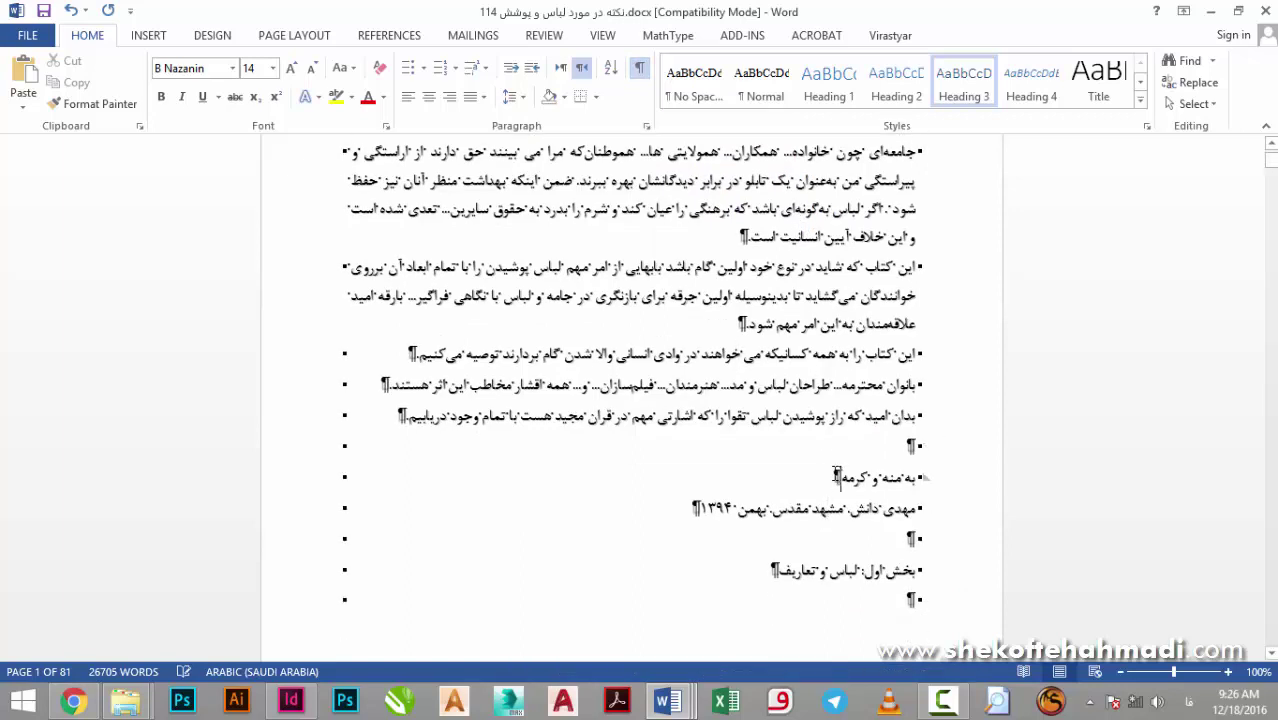
pyautogui.click(659, 449)
pyautogui.press('Up')
pyautogui.press('Up')
pyautogui.click(1188, 673)
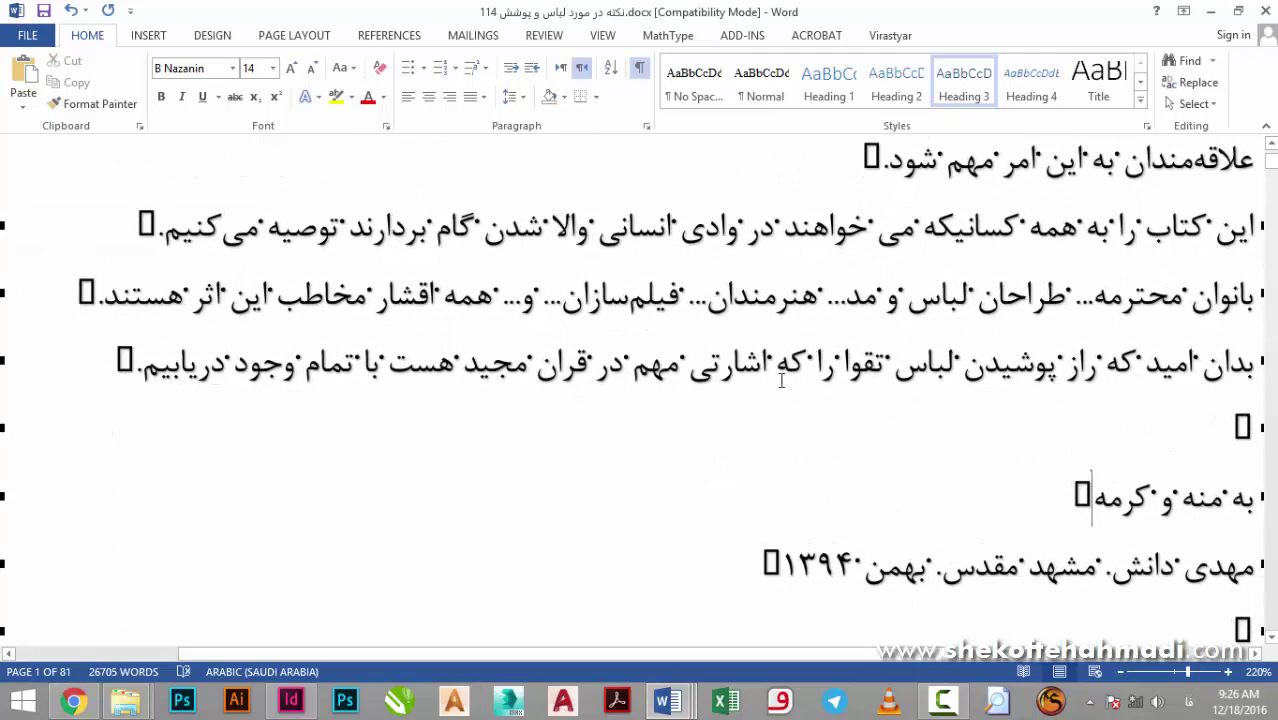
pyautogui.scroll(3, 395, 318)
pyautogui.scroll(3, 657, 366)
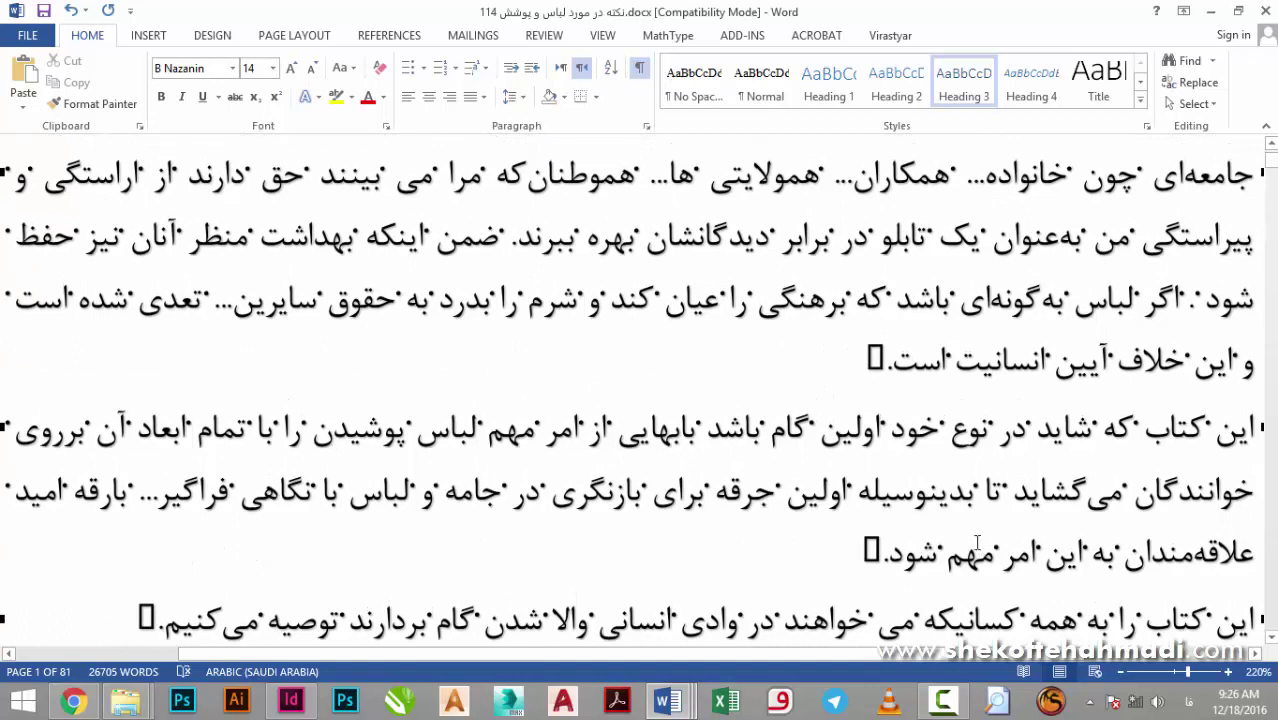
pyautogui.click(1083, 490)
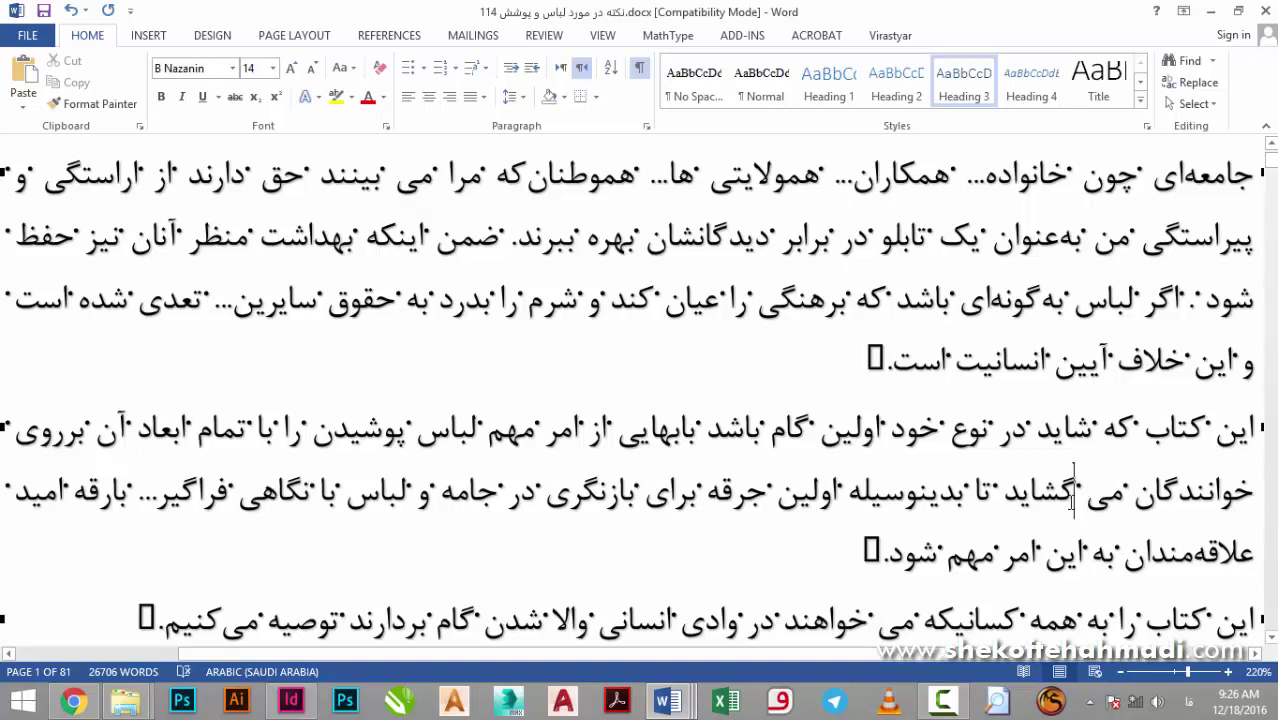
# Try spelling "ادمی" as "آدمی" in the introduction's first verse line, show the Virastyar commands and undo the spelling change.
pyautogui.click(988, 300)
pyautogui.scroll(10, 922, 310)
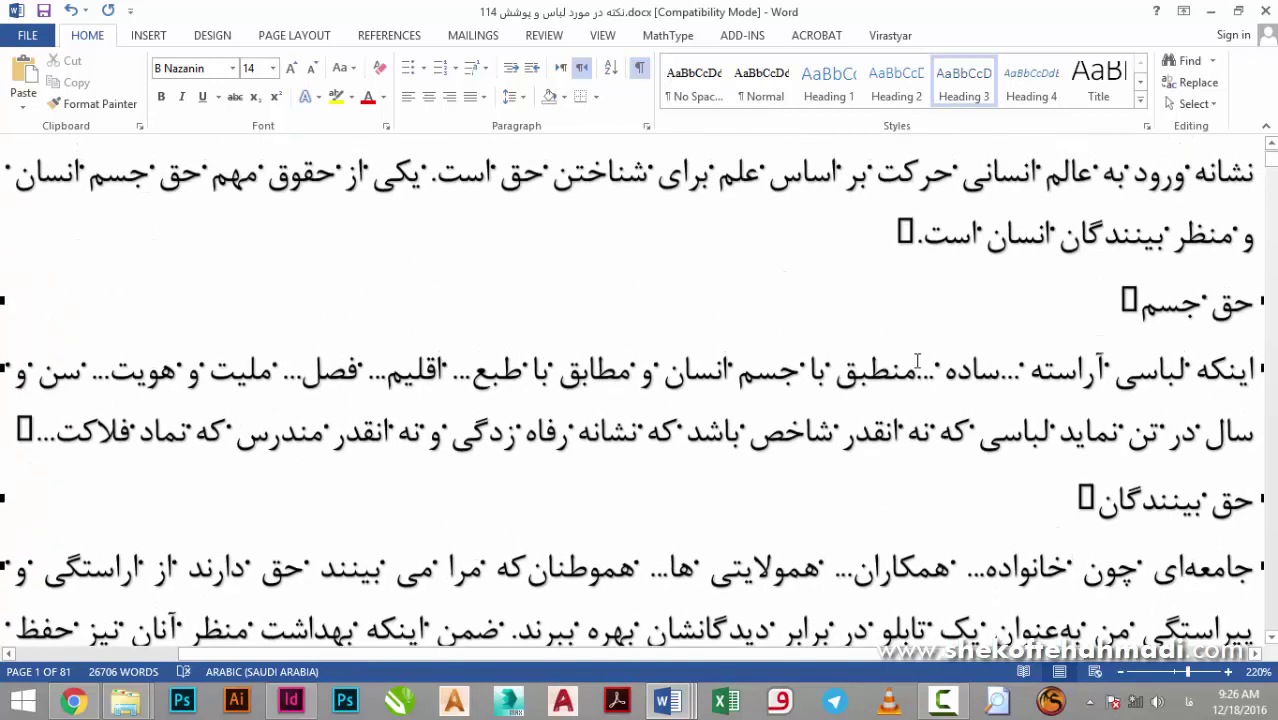
pyautogui.scroll(-3, 907, 365)
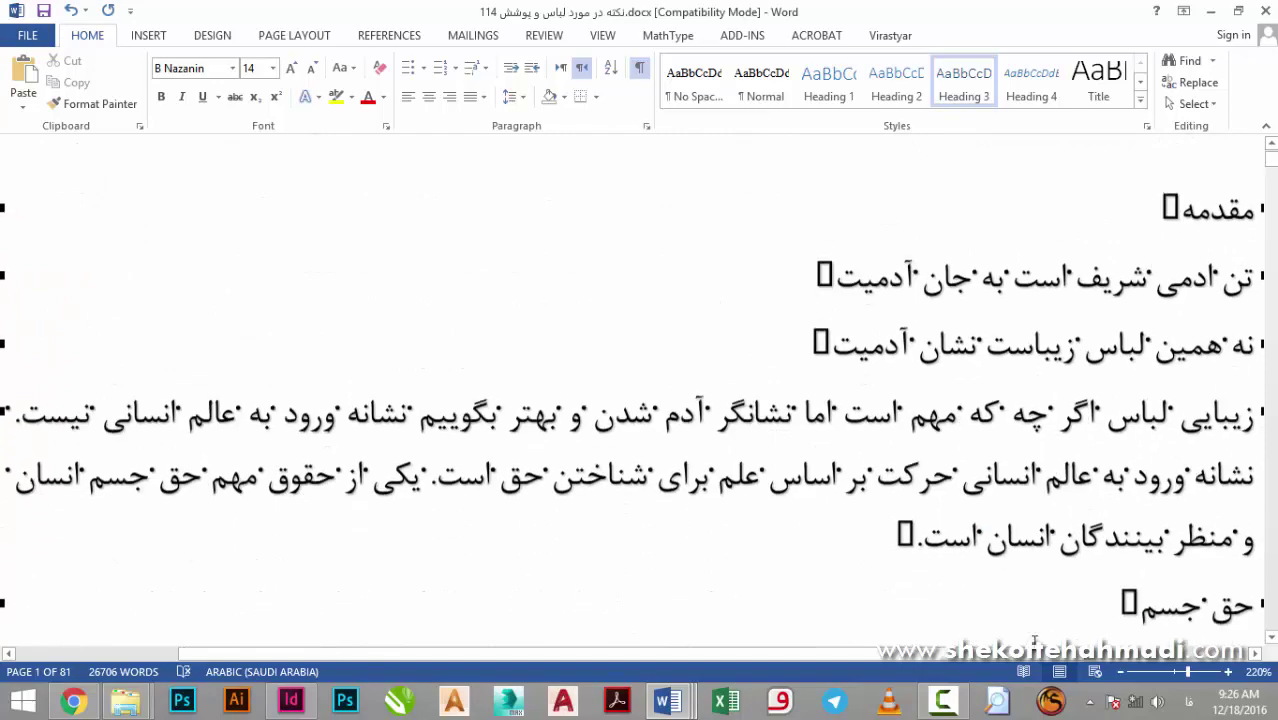
pyautogui.click(1179, 675)
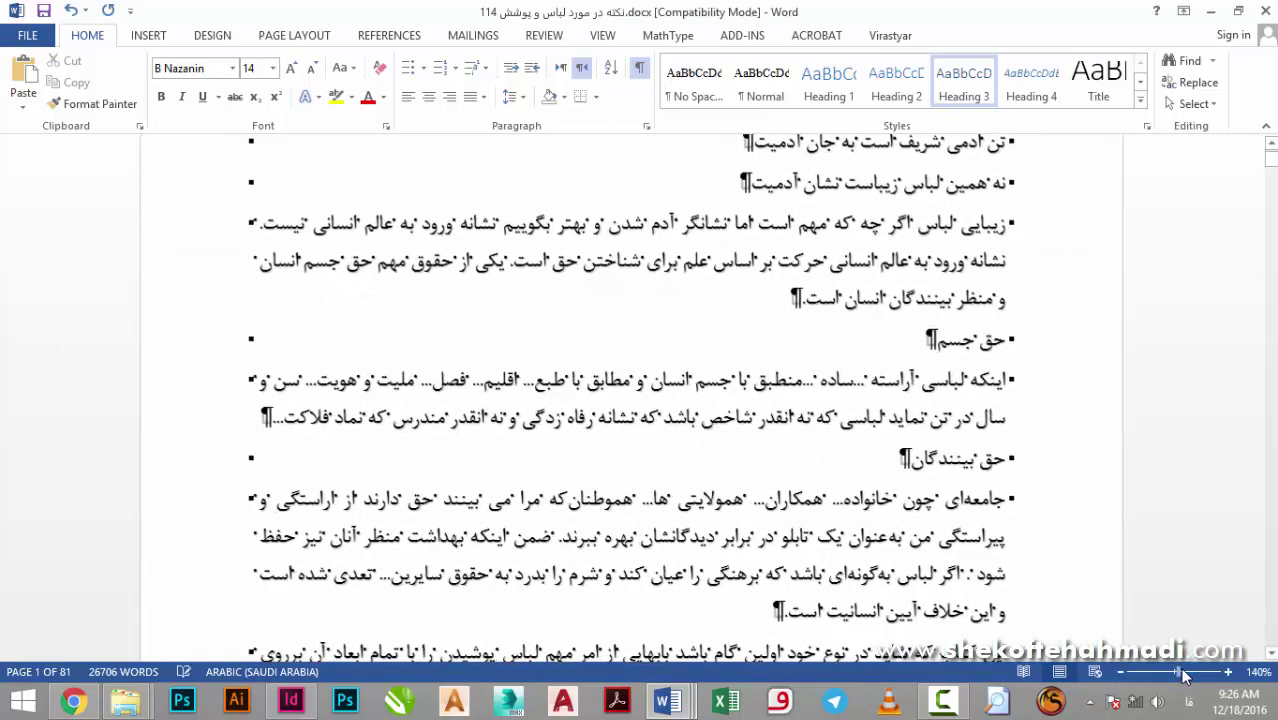
pyautogui.scroll(6, 1130, 461)
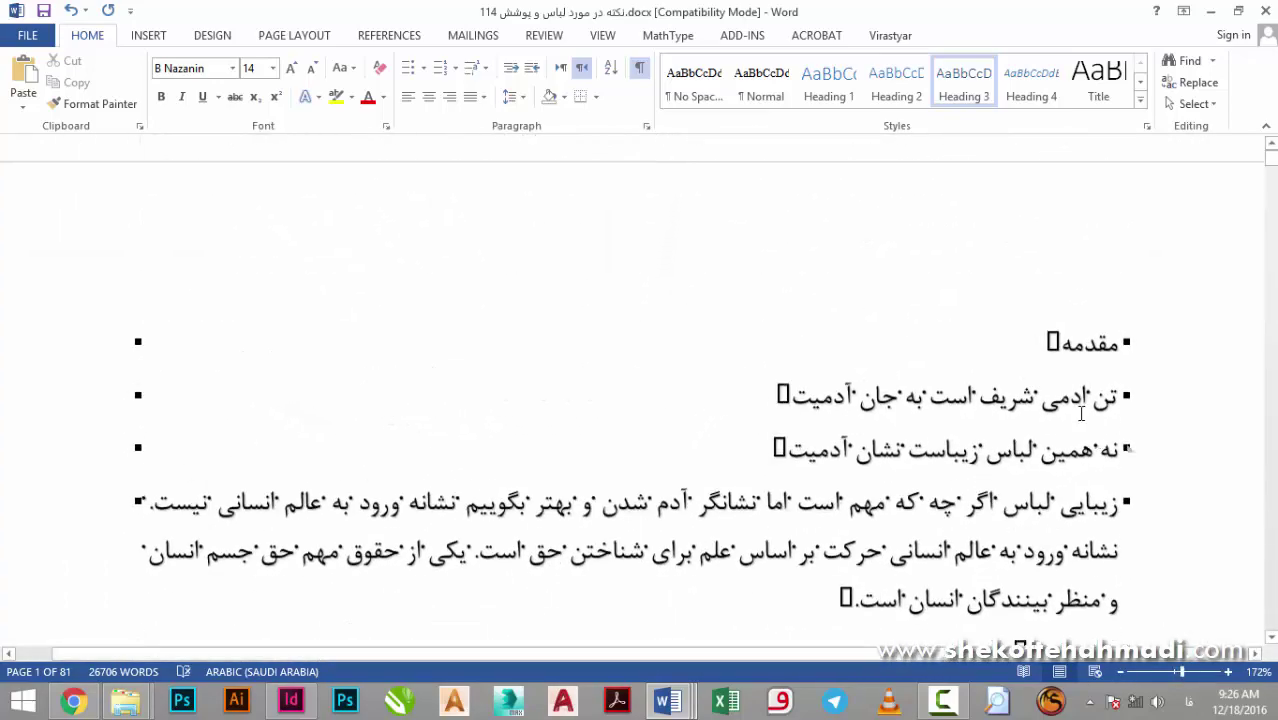
pyautogui.click(1086, 396)
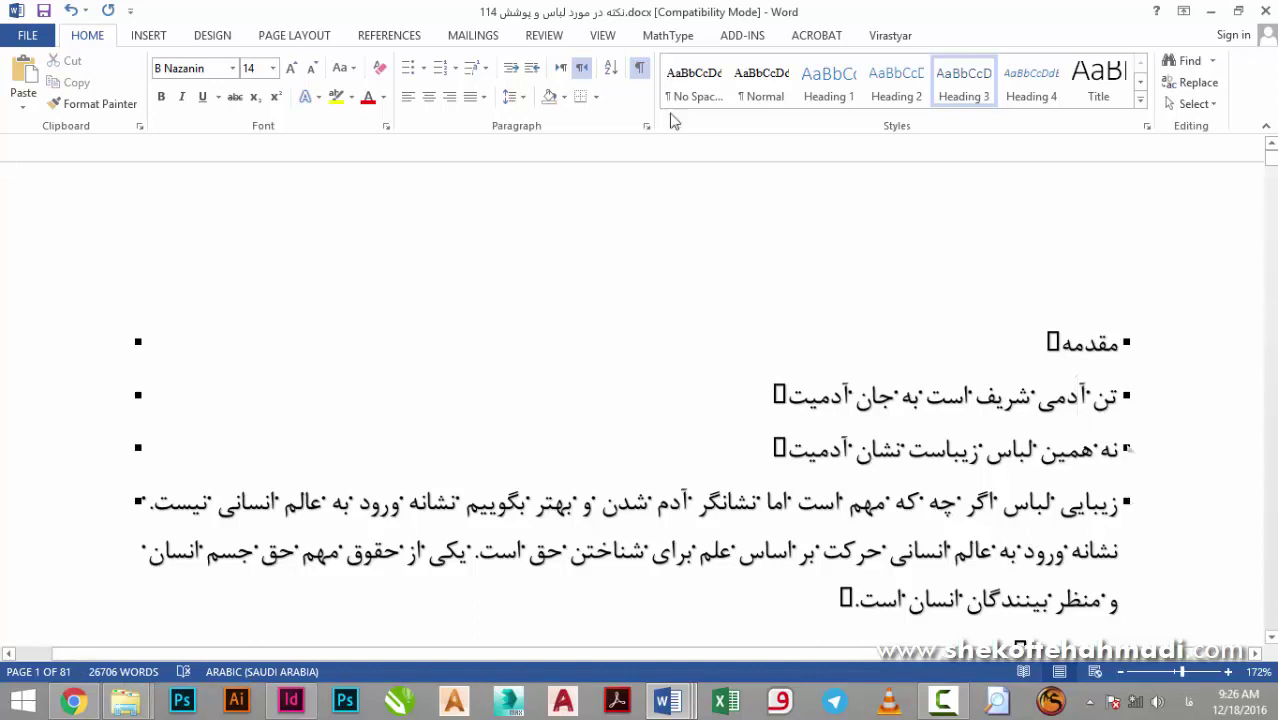
pyautogui.click(886, 37)
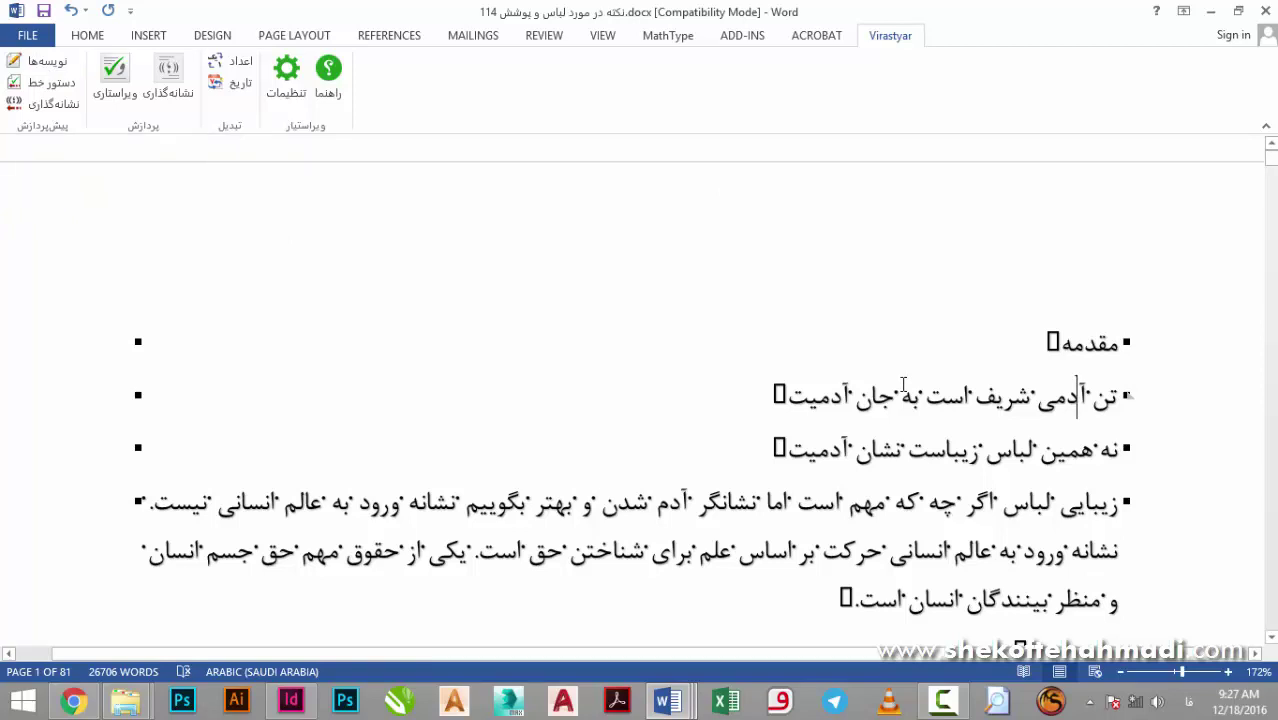
pyautogui.hotkey('shift', 'Right')
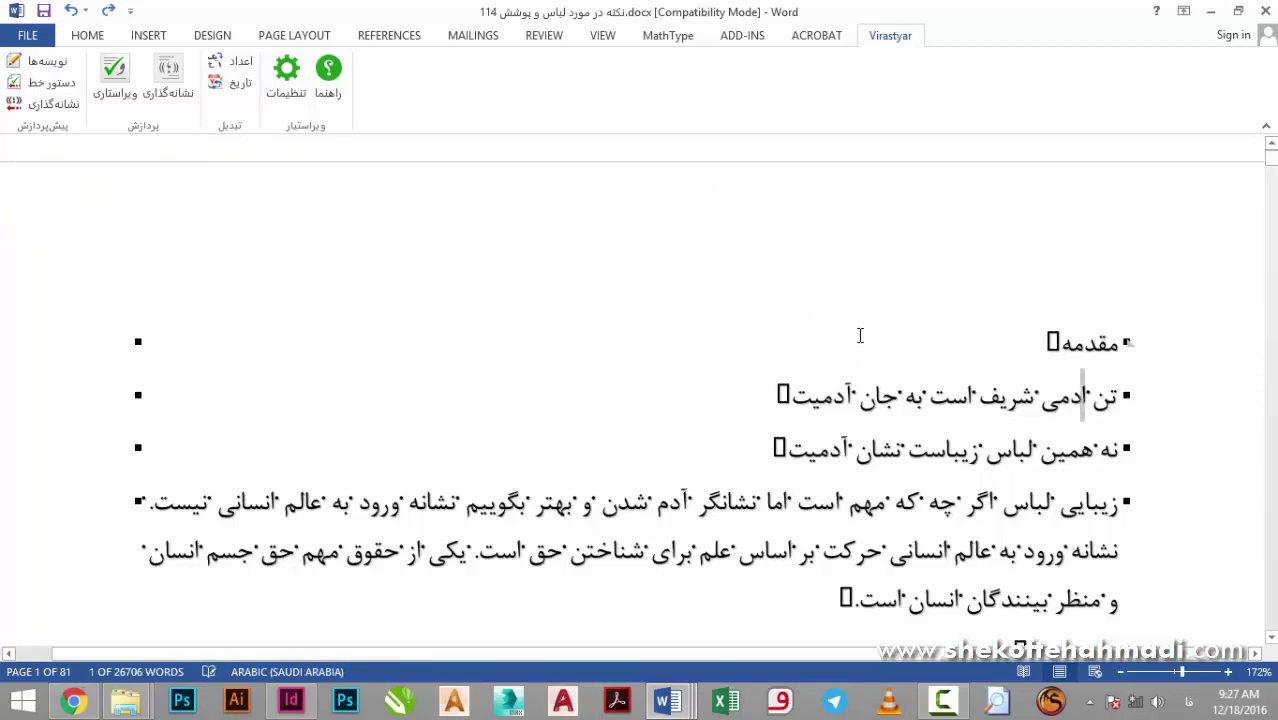
# Start Virastyar's character pre-processing, switch its progress display on and off, stop the run and close the report.
pyautogui.click(33, 62)
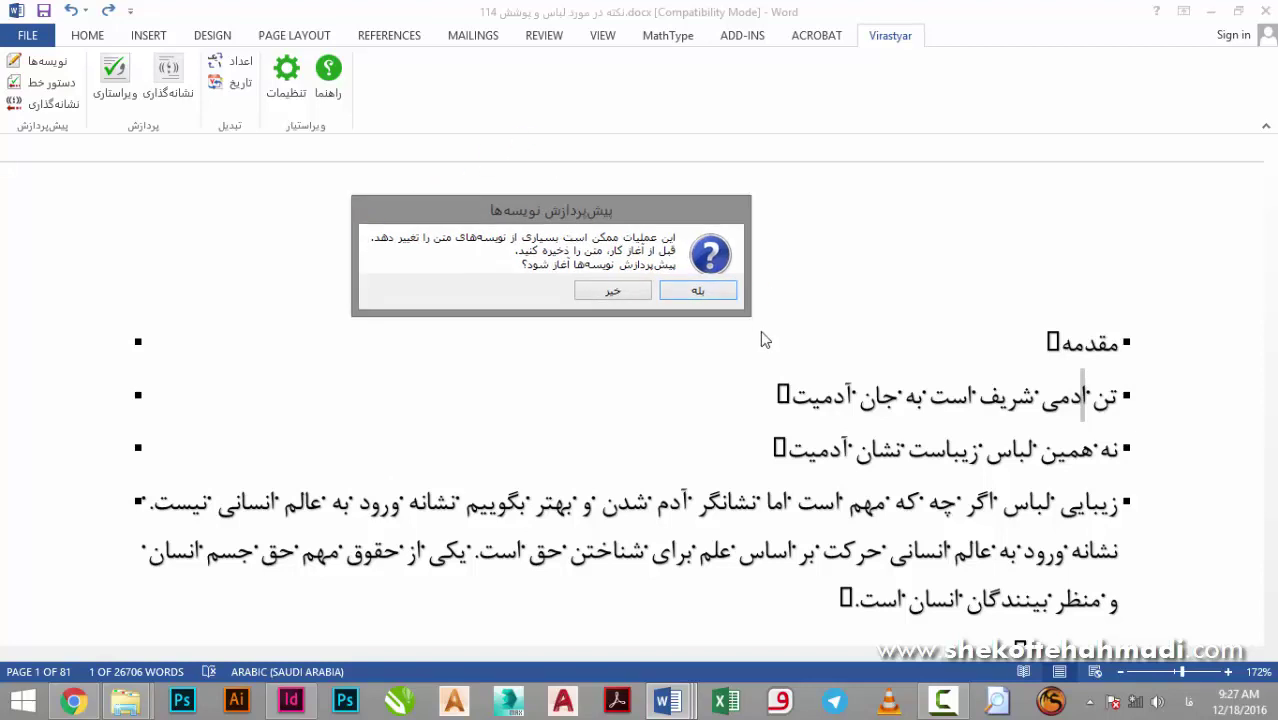
pyautogui.click(697, 291)
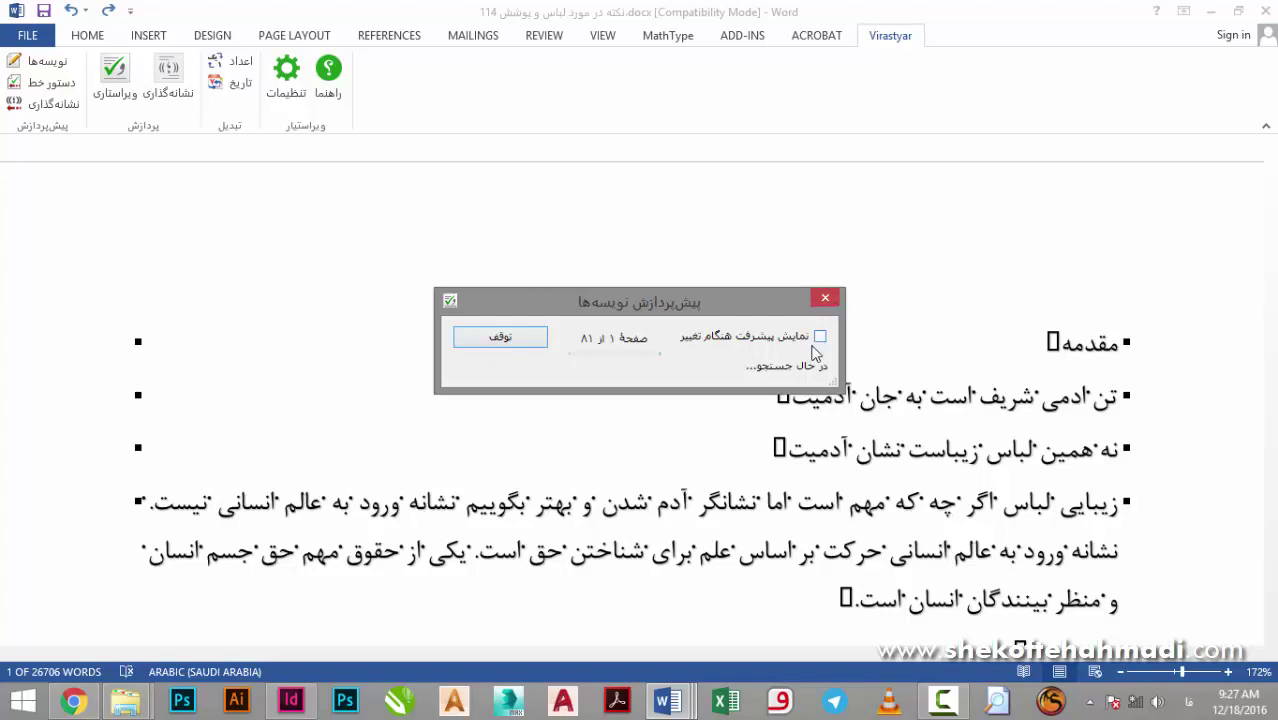
pyautogui.click(819, 336)
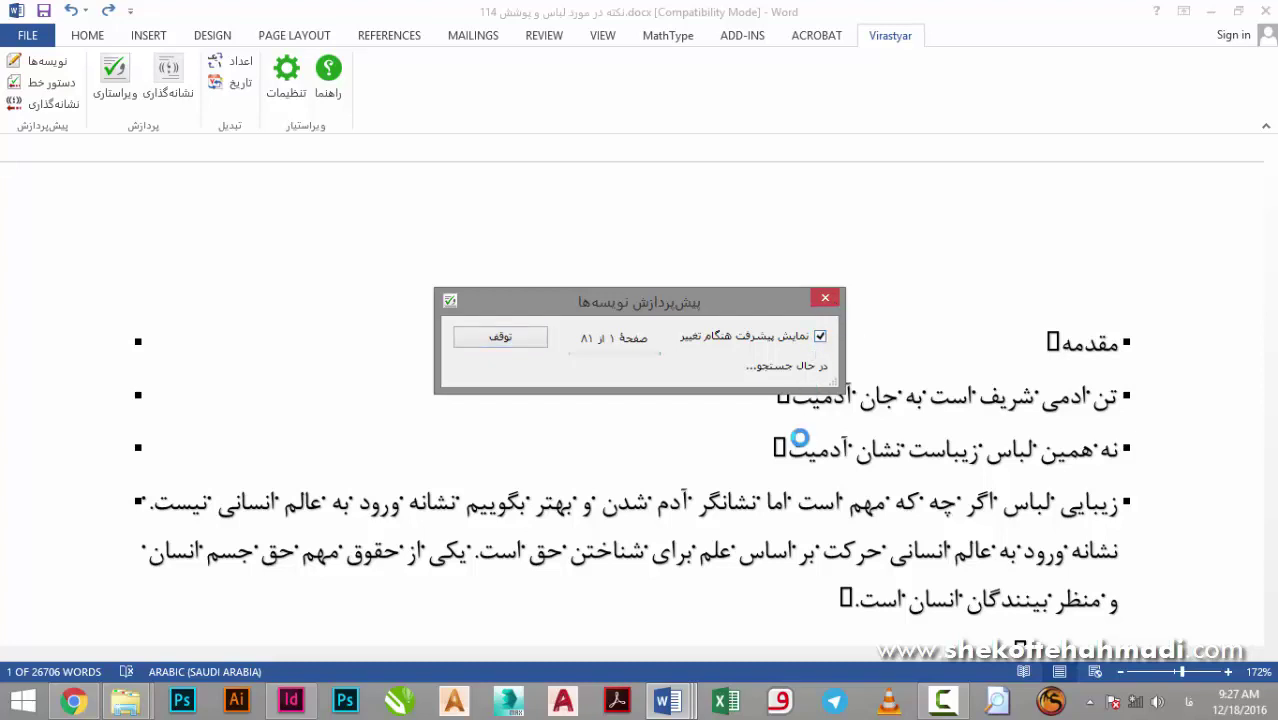
pyautogui.click(819, 336)
pyautogui.click(528, 339)
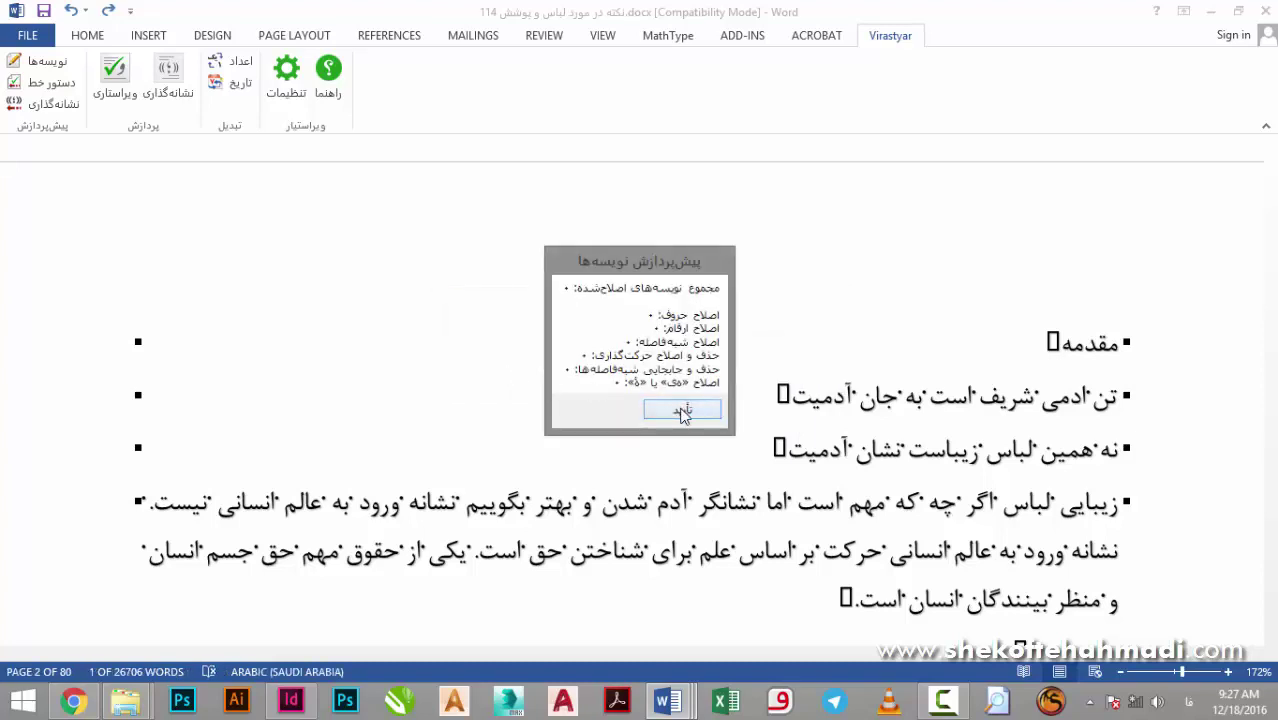
pyautogui.click(682, 410)
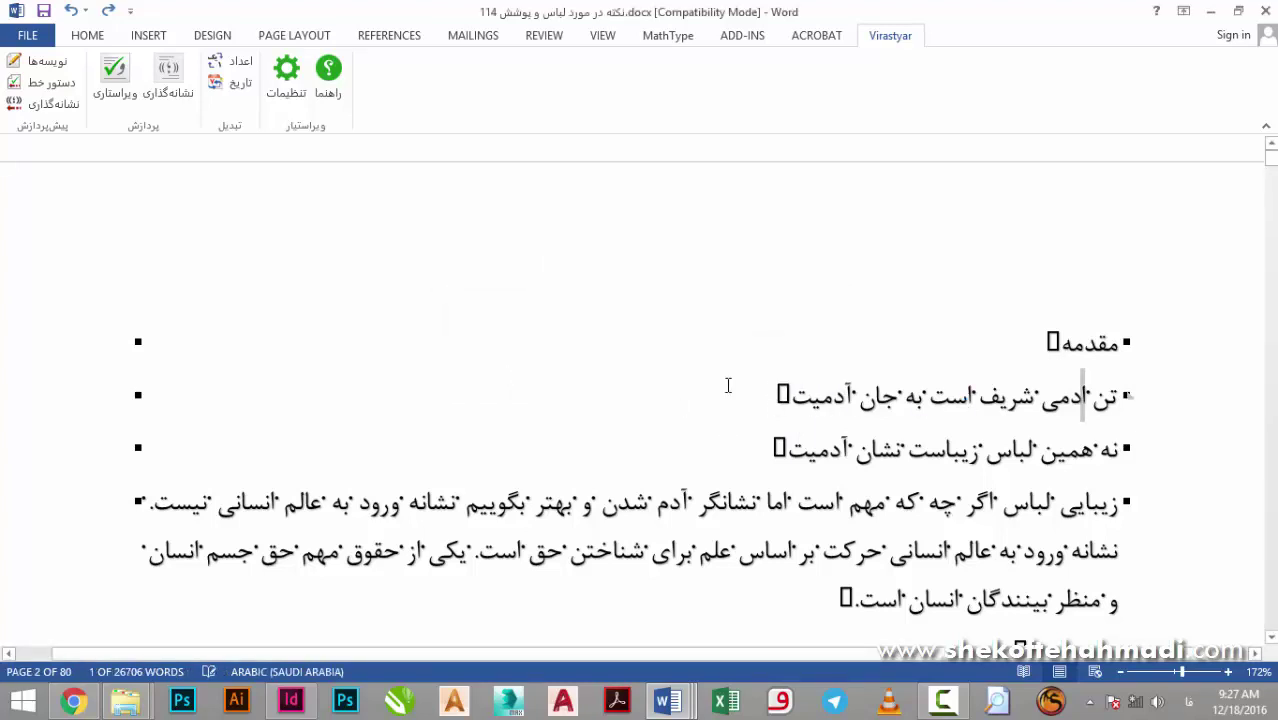
# Insert a space and a Persian comma after "مهم است" in the introduction's first prose paragraph.
pyautogui.click(809, 392)
pyautogui.scroll(-2, 875, 482)
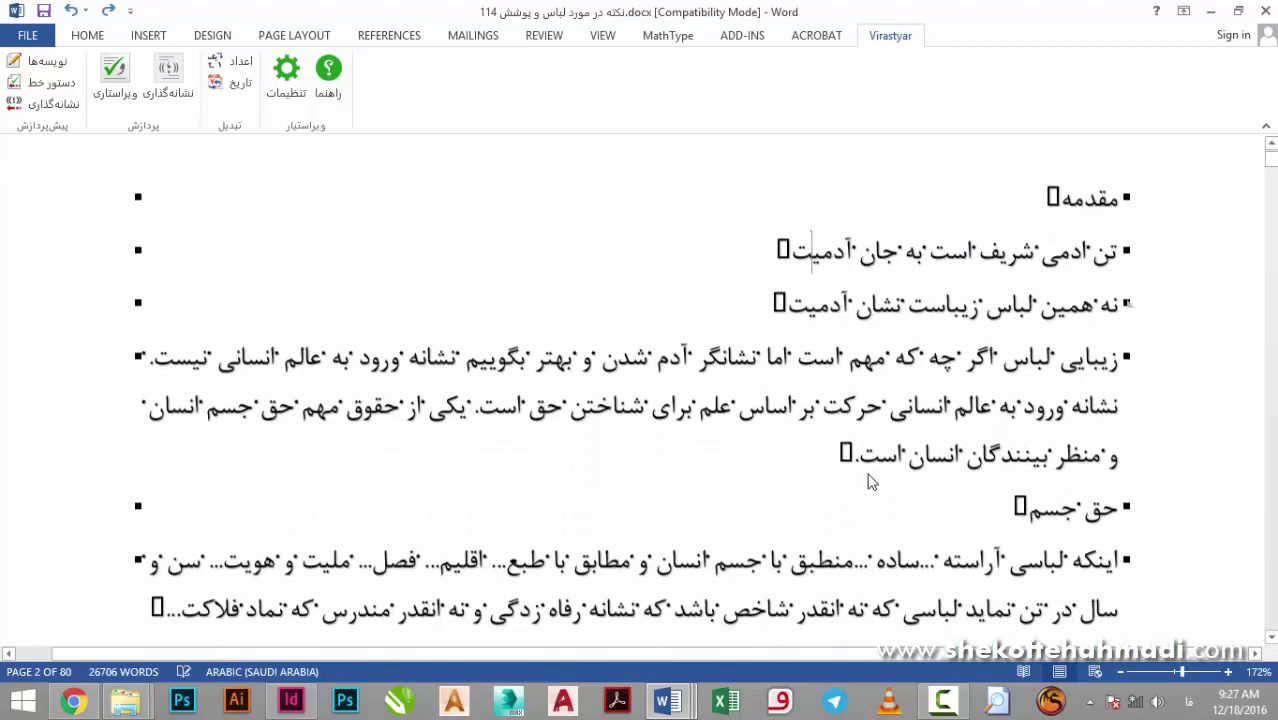
pyautogui.write('،')
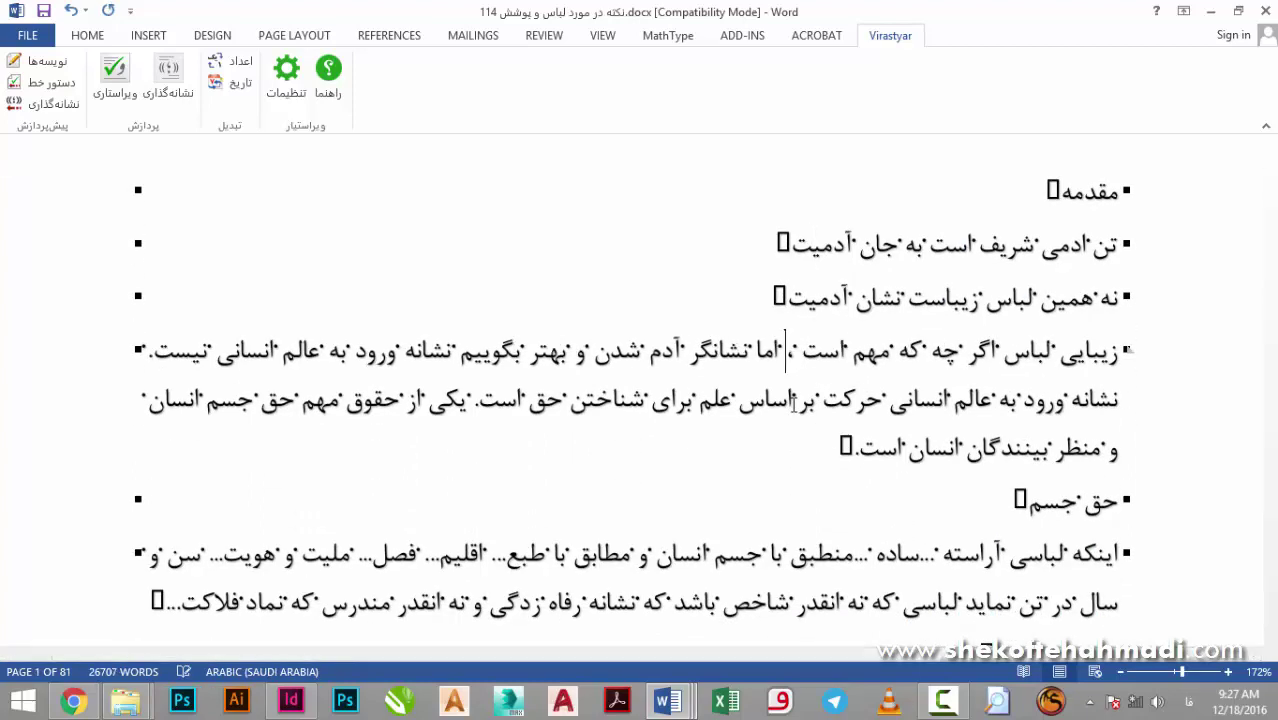
# Insert a space before the full stops after "بینندگان انسان است" and "خلاف آیین انسانیت است".
pyautogui.scroll(-1, 793, 400)
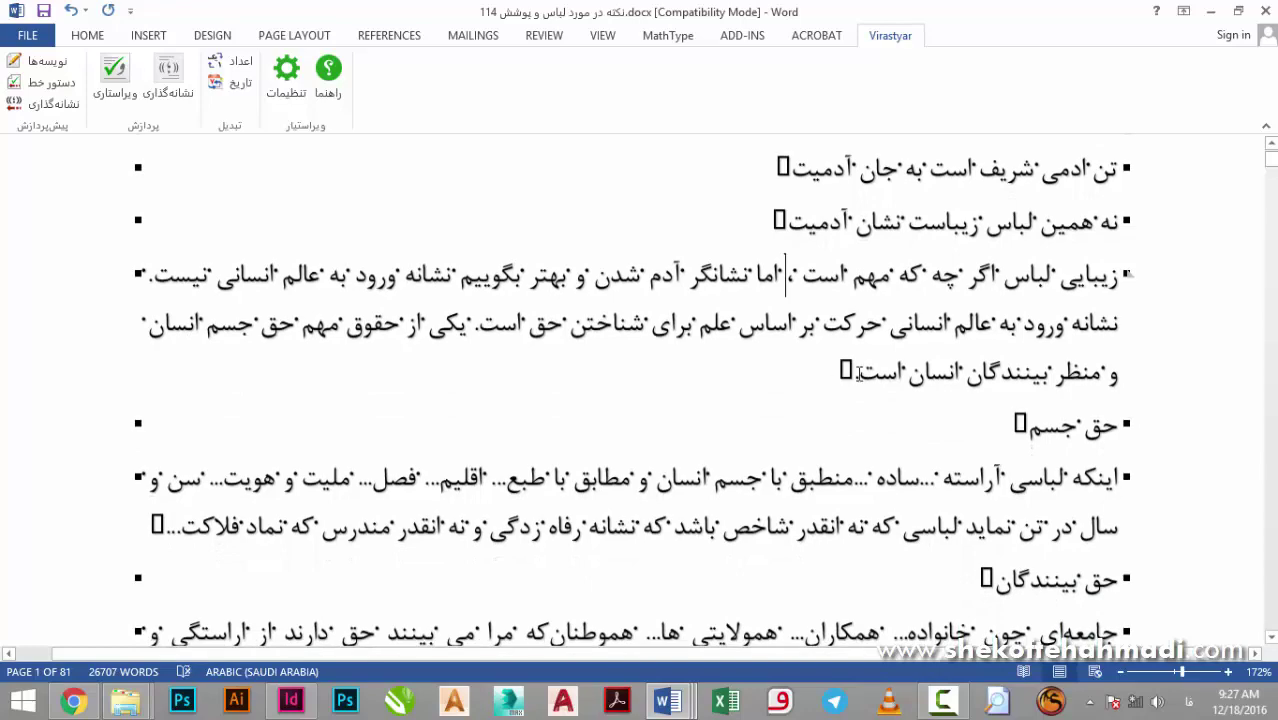
pyautogui.write('.')
pyautogui.scroll(-3, 956, 470)
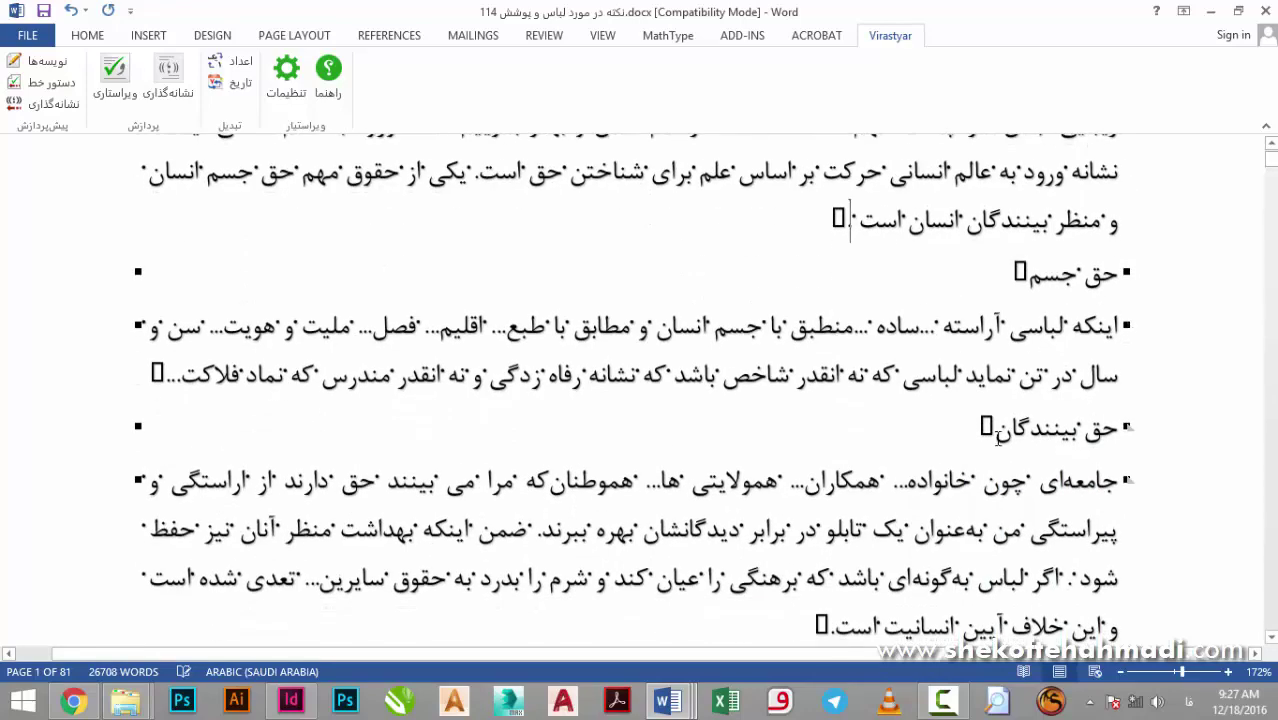
pyautogui.scroll(-1, 980, 462)
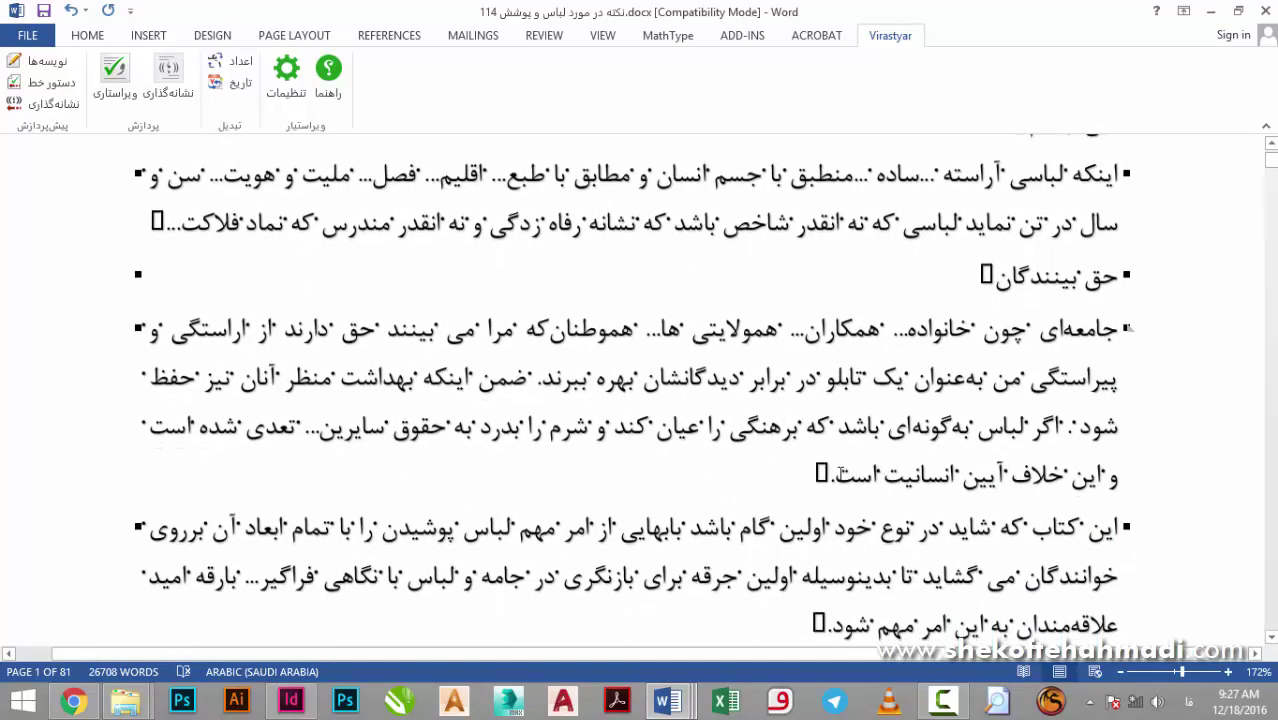
pyautogui.write('.')
pyautogui.scroll(-1, 833, 470)
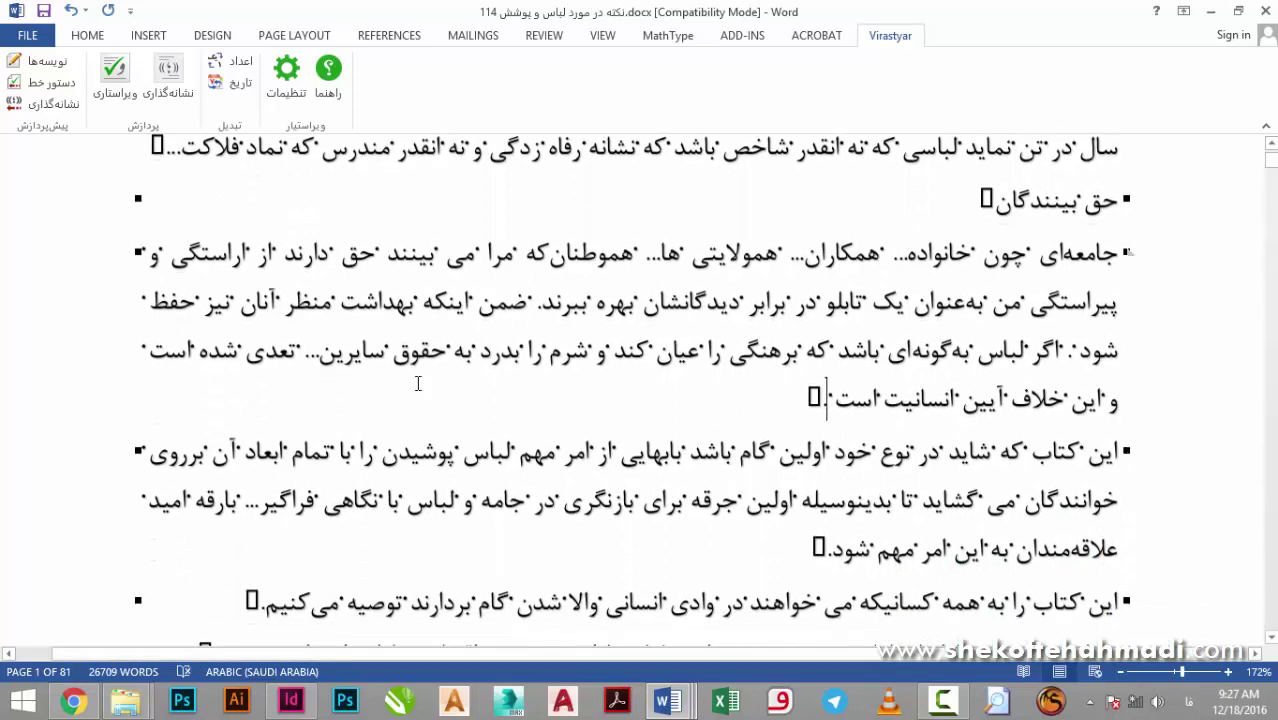
# Try a space before the full stop after "شناختن حق است" and undo it.
pyautogui.scroll(7, 445, 398)
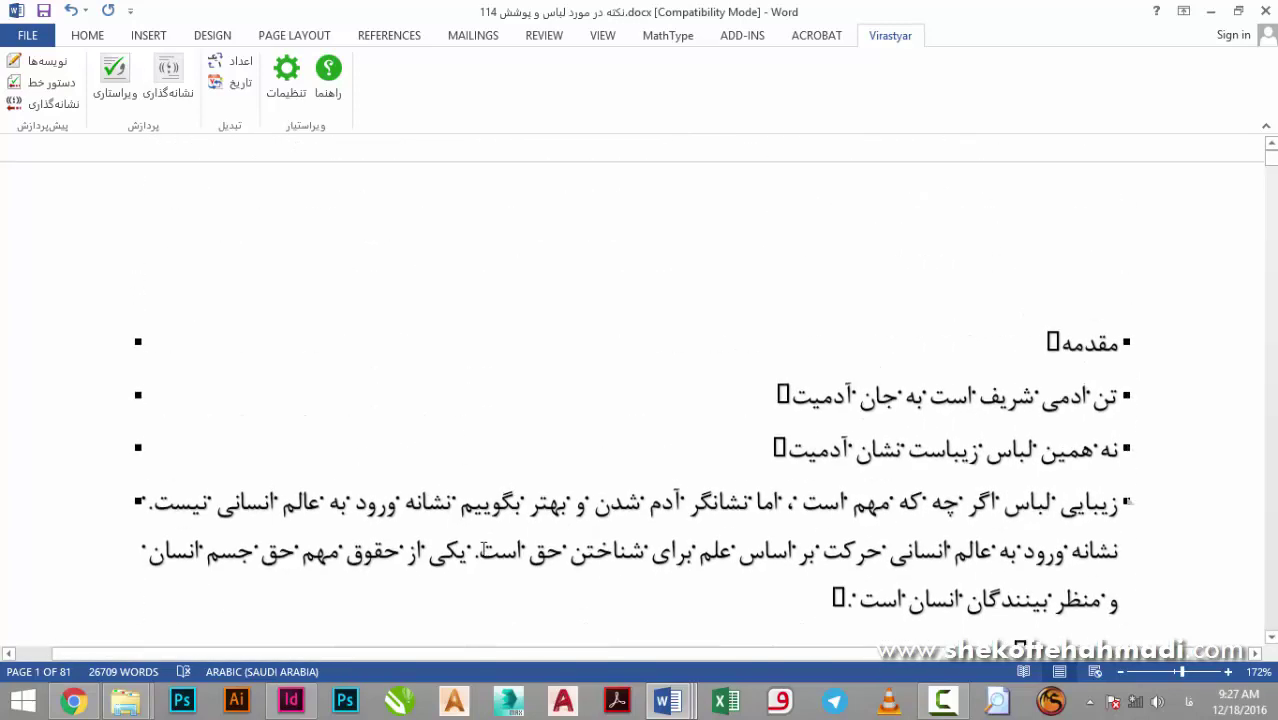
pyautogui.write('.')
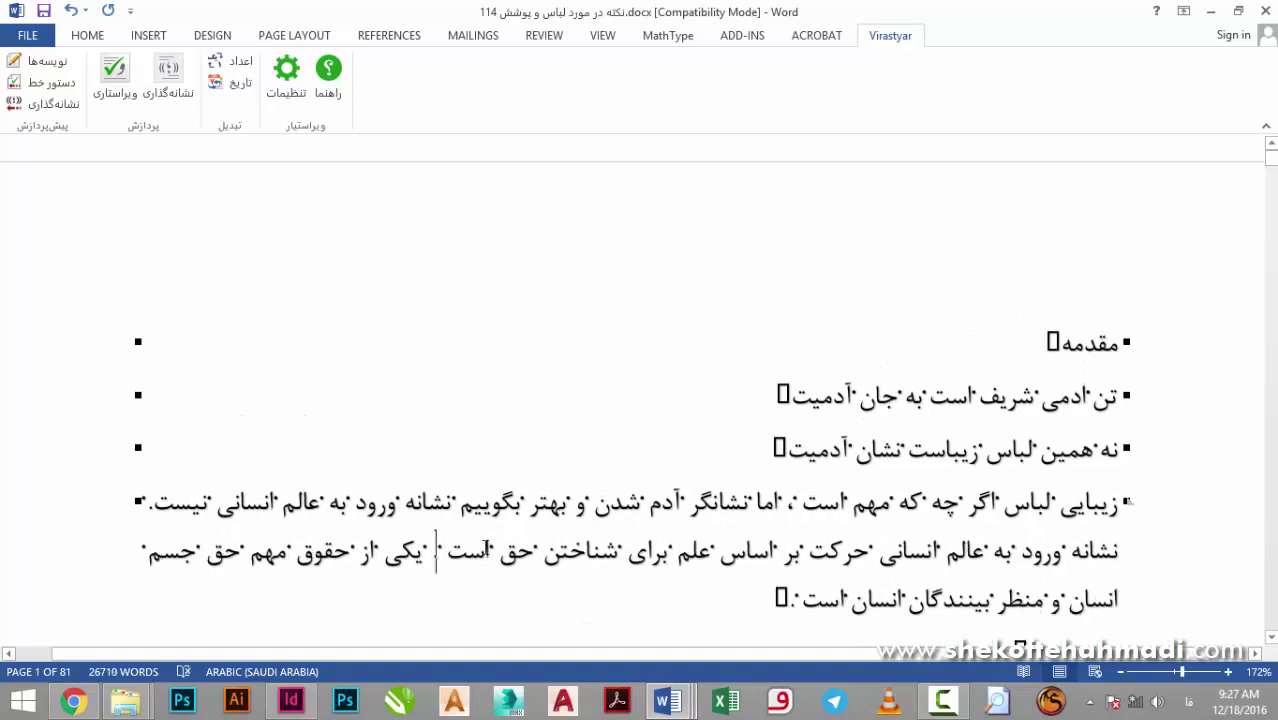
pyautogui.hotkey('ctrl', 'z')
# Look through the rest of the introduction and the opening paragraphs of "بخش اول: لباس و تعاریف" on the next page.
pyautogui.press('Down')
pyautogui.press('Down')
pyautogui.press('Down')
pyautogui.press('Down')
pyautogui.press('Down')
pyautogui.press('Down')
pyautogui.press('Down')
pyautogui.press('Down')
pyautogui.press('Down')
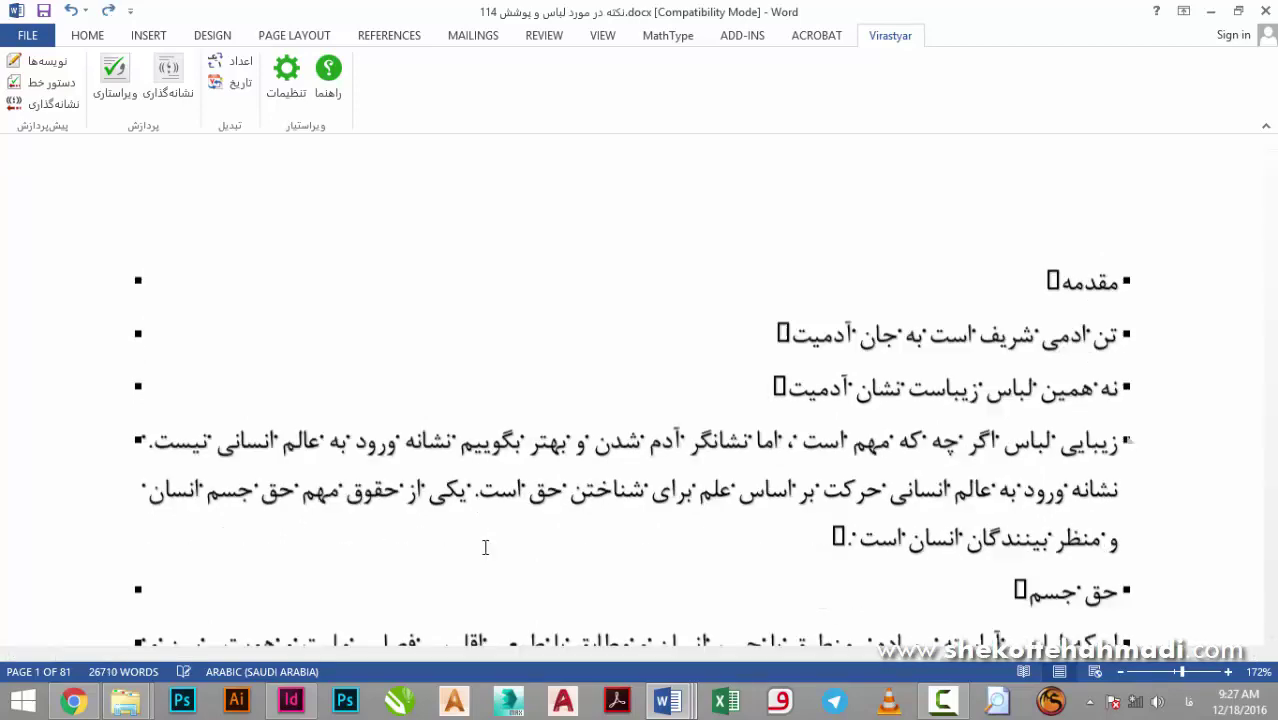
pyautogui.scroll(-10, 440, 357)
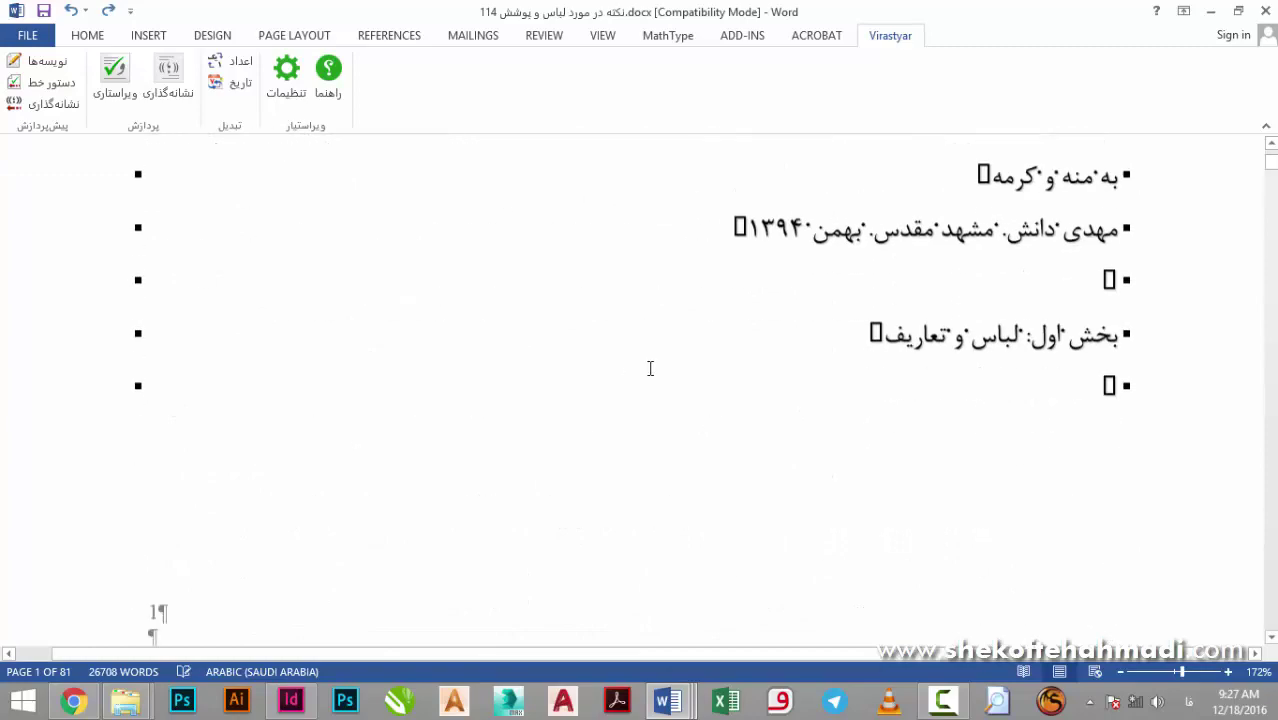
pyautogui.scroll(-10, 1140, 351)
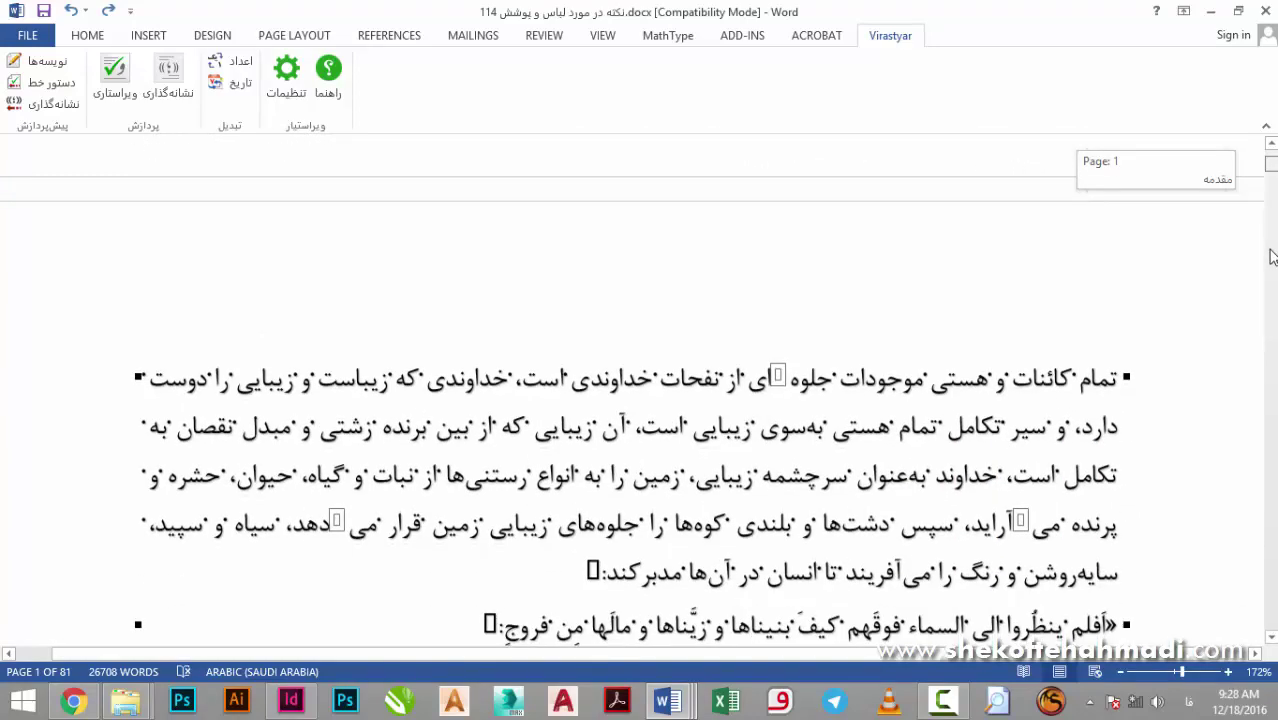
# Delete everything from the paragraph beginning "این کتاب که شاید" through the end of the document.
pyautogui.scroll(15, 1140, 351)
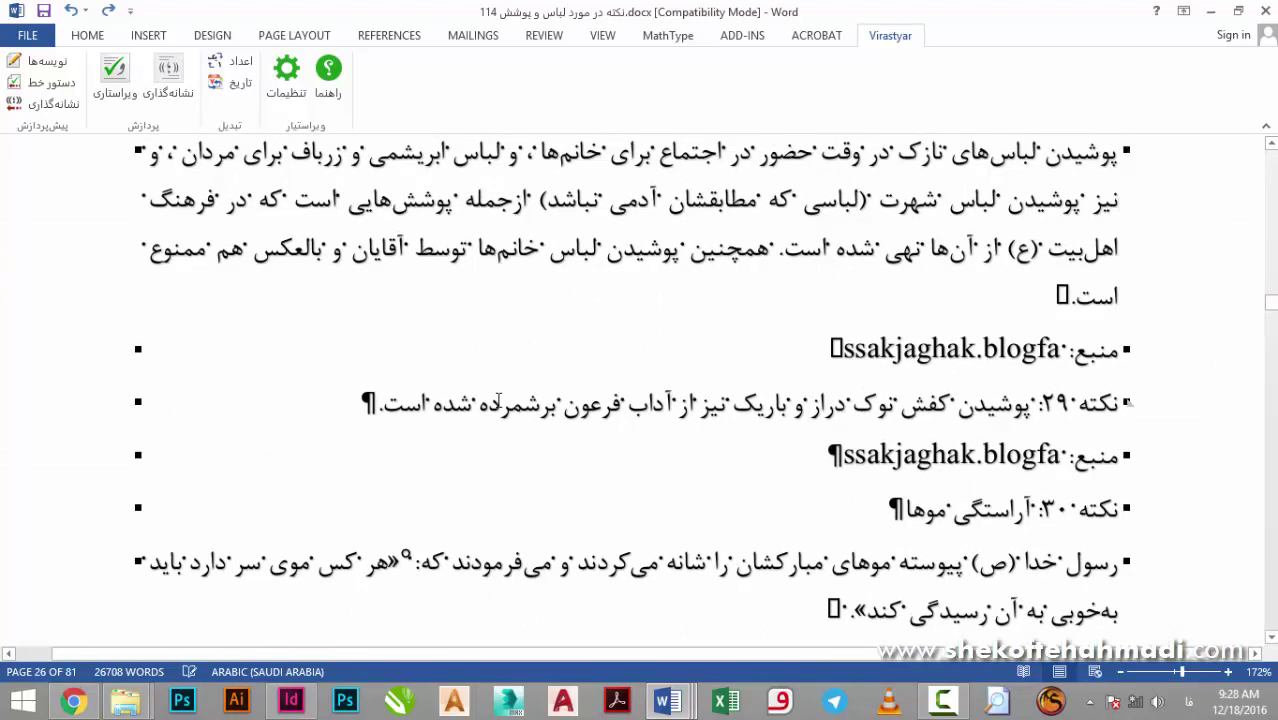
pyautogui.scroll(6, 948, 400)
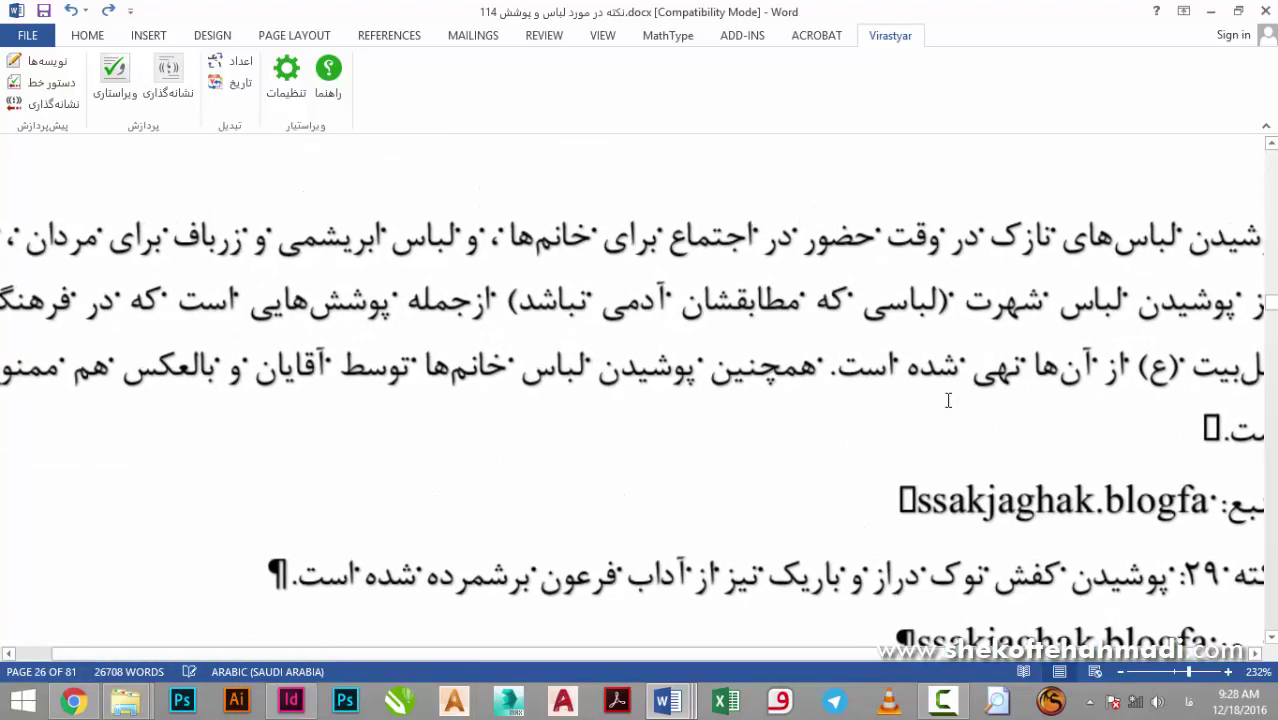
pyautogui.scroll(-8, 948, 400)
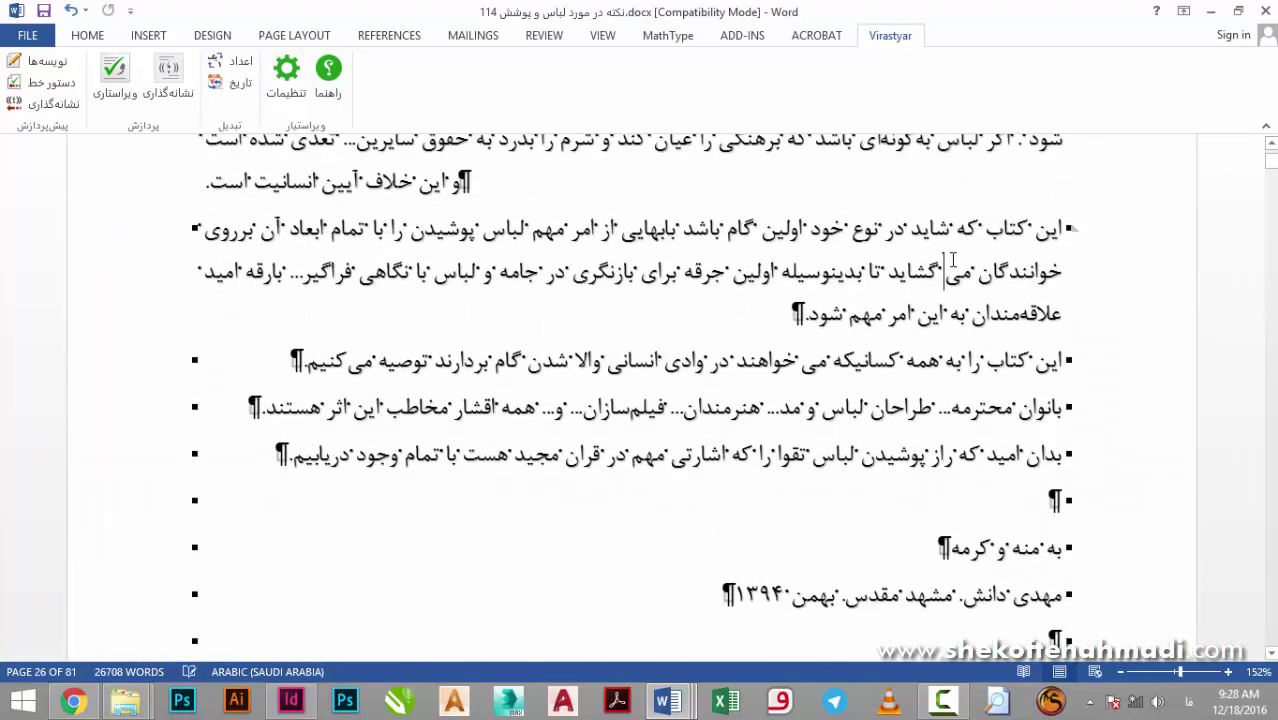
pyautogui.moveTo(941, 369); pyautogui.dragTo(753, 517)
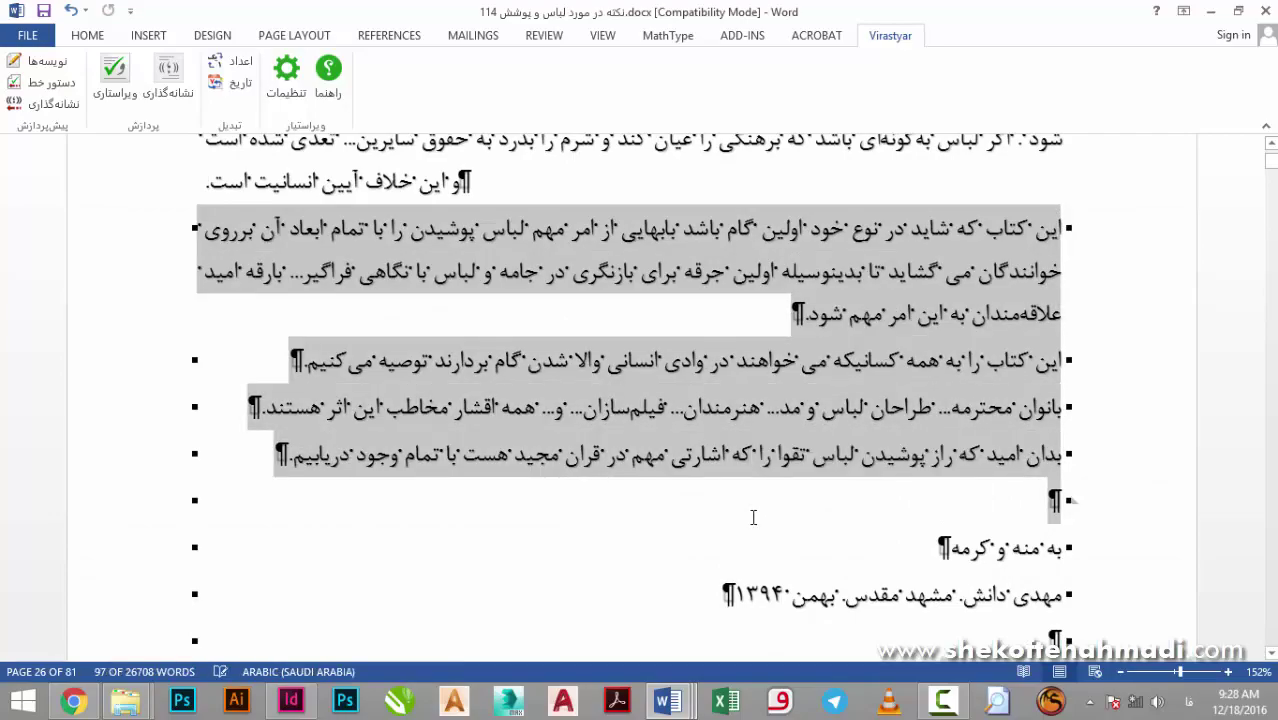
pyautogui.hotkey('ctrl', 'shift', 'Home')
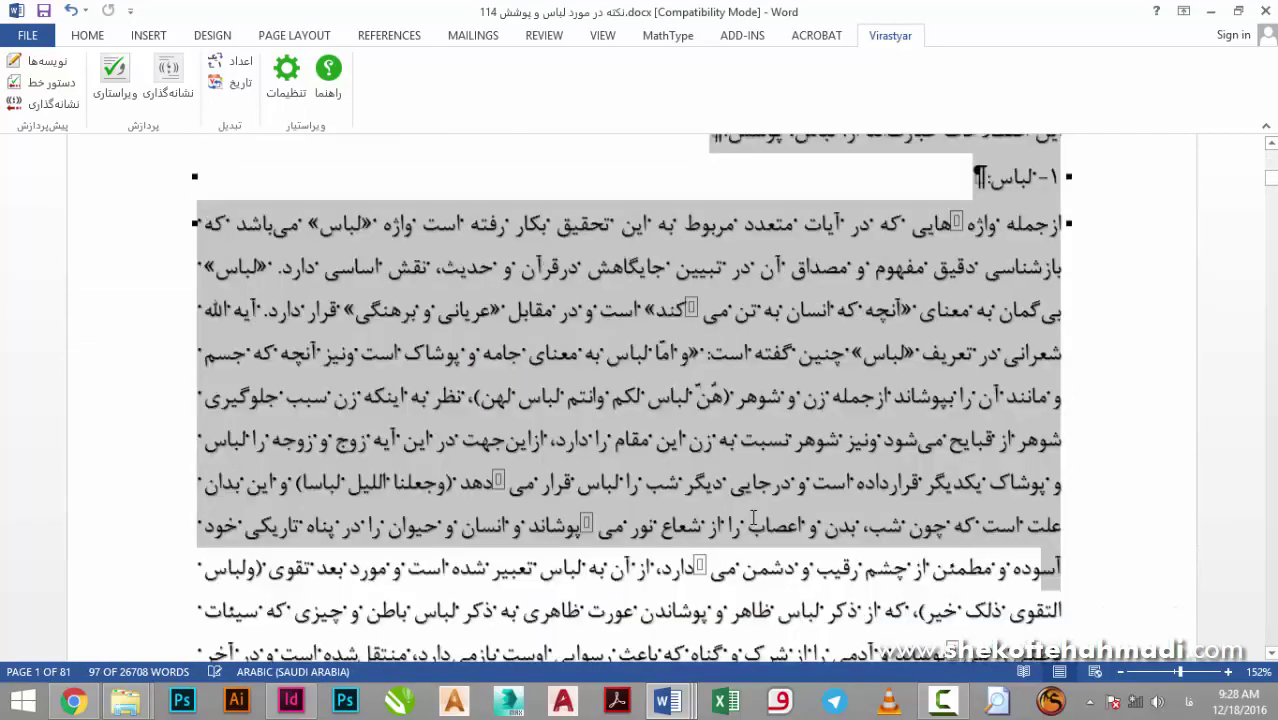
pyautogui.scroll(-20, 753, 517)
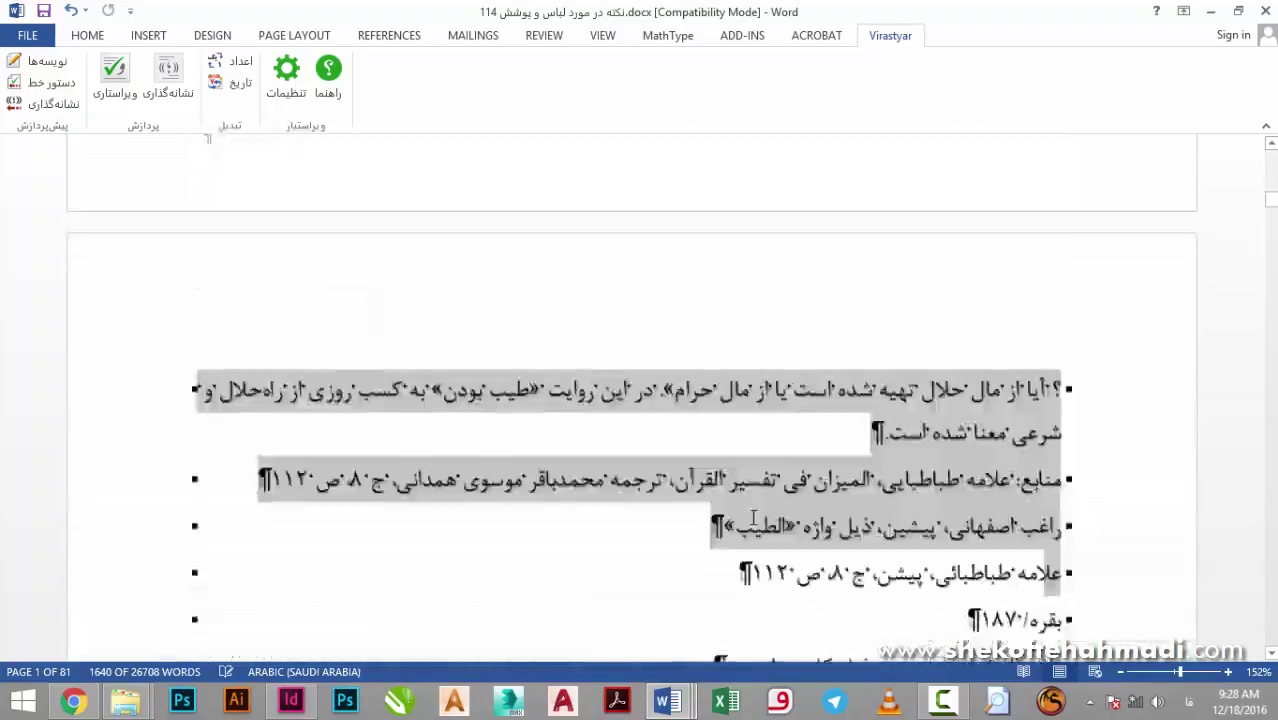
pyautogui.scroll(-15, 753, 517)
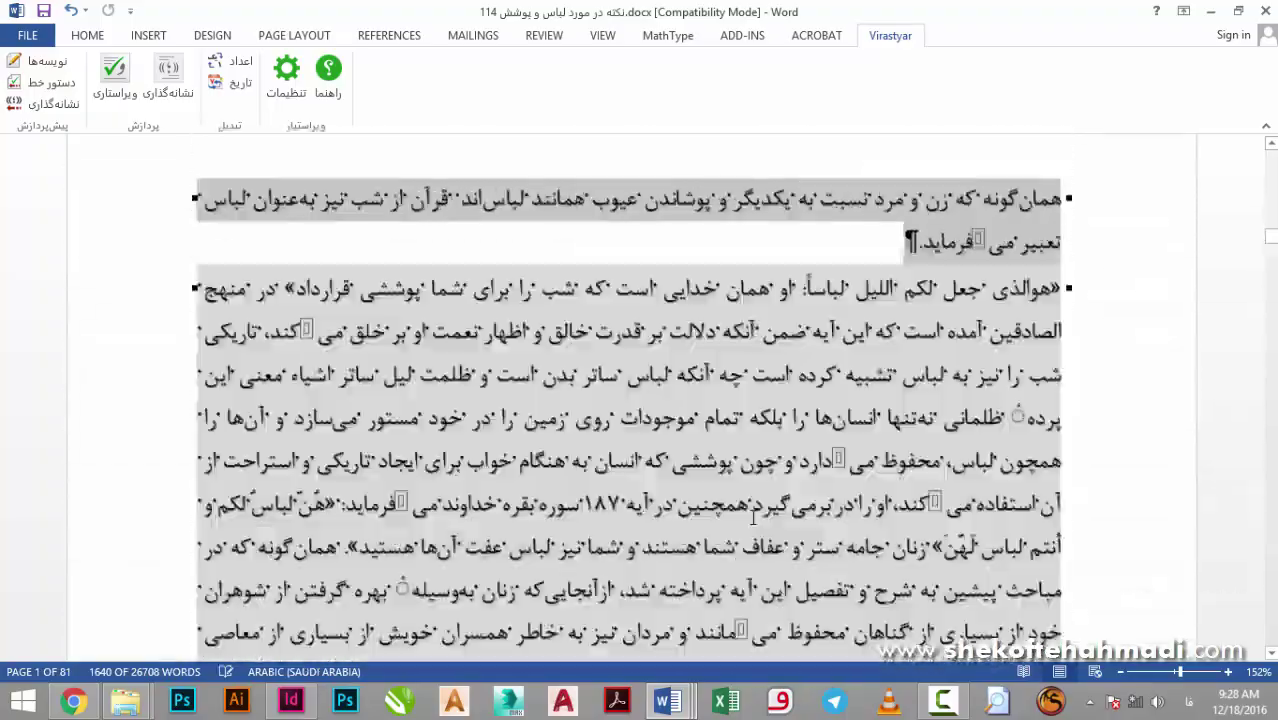
pyautogui.scroll(-20, 753, 517)
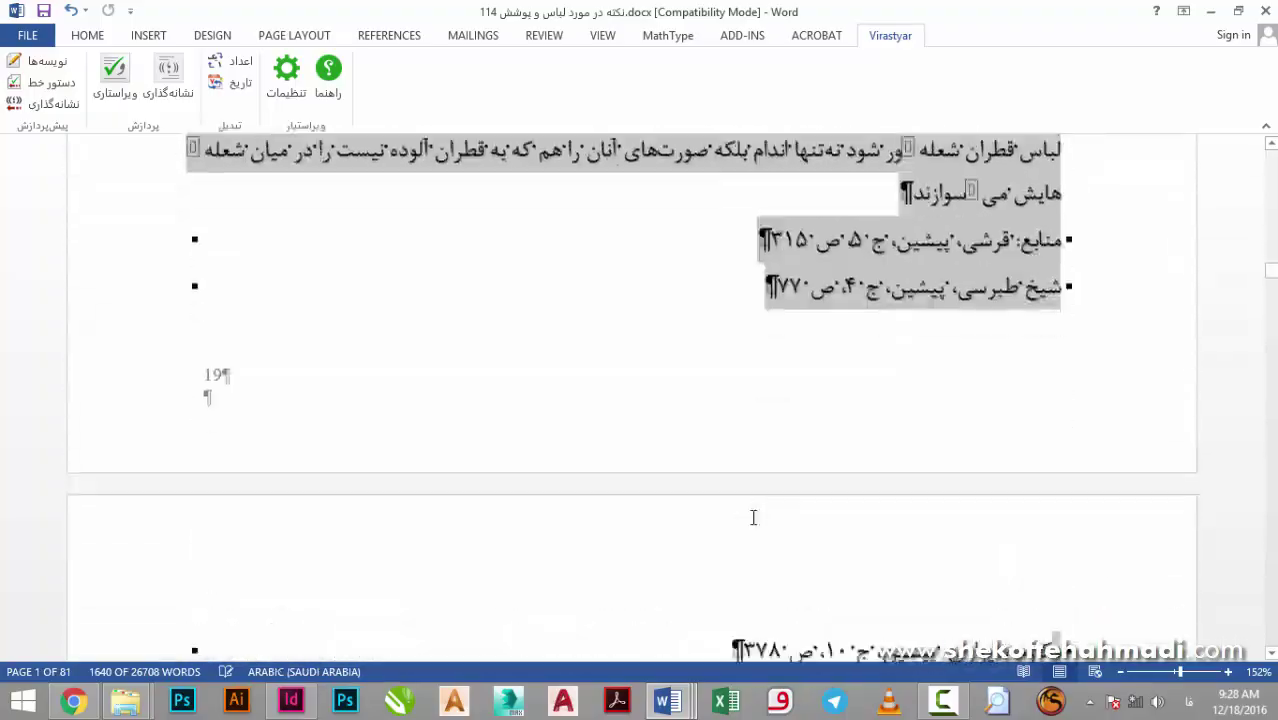
pyautogui.scroll(-20, 753, 517)
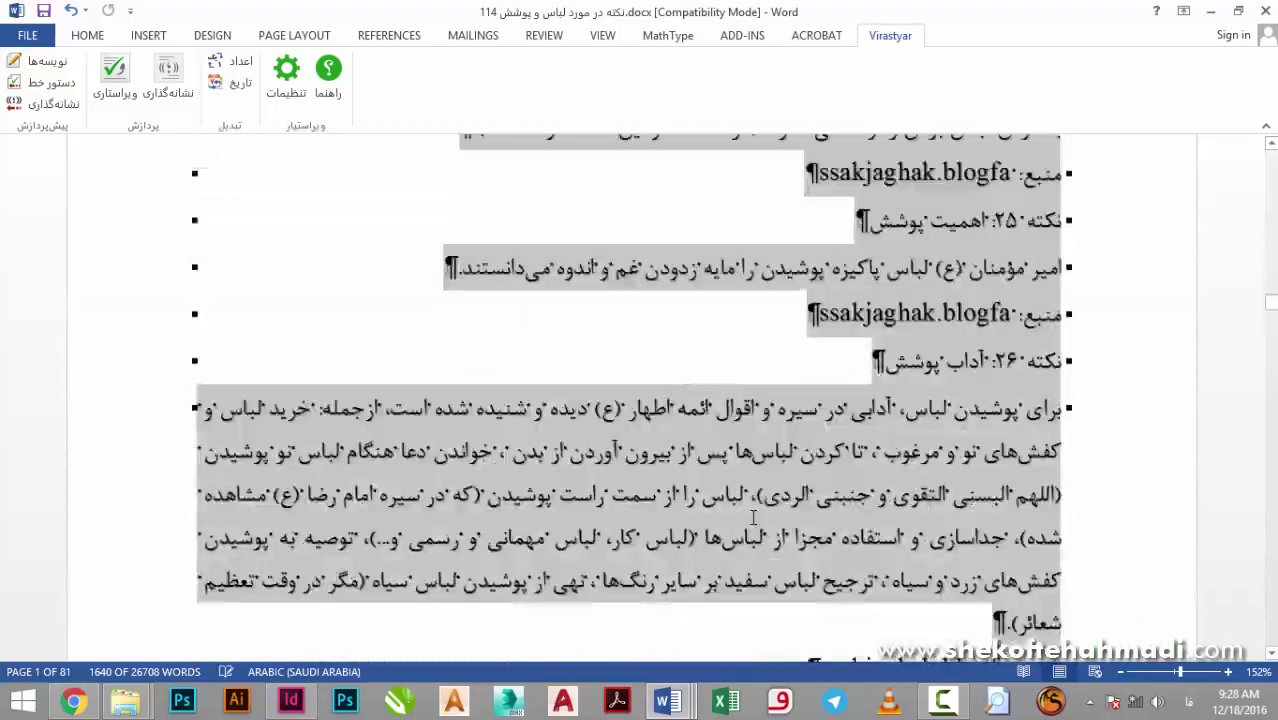
pyautogui.scroll(-20, 753, 517)
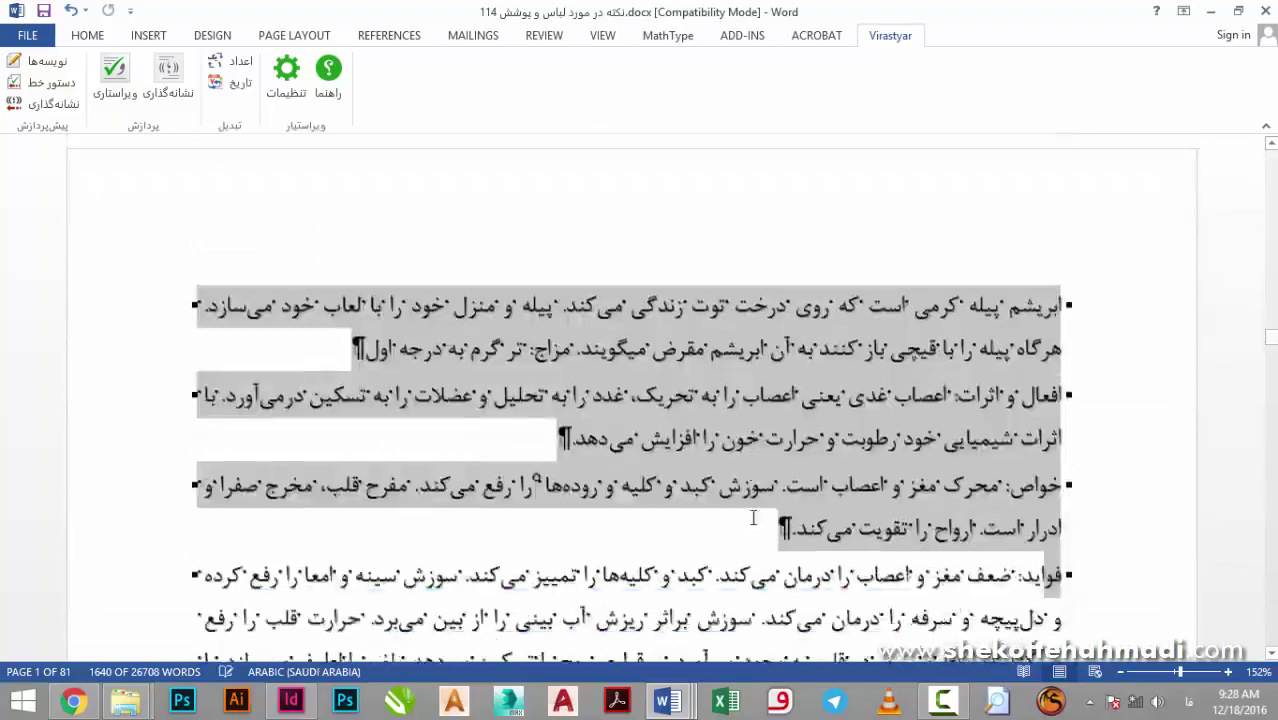
pyautogui.scroll(-20, 753, 517)
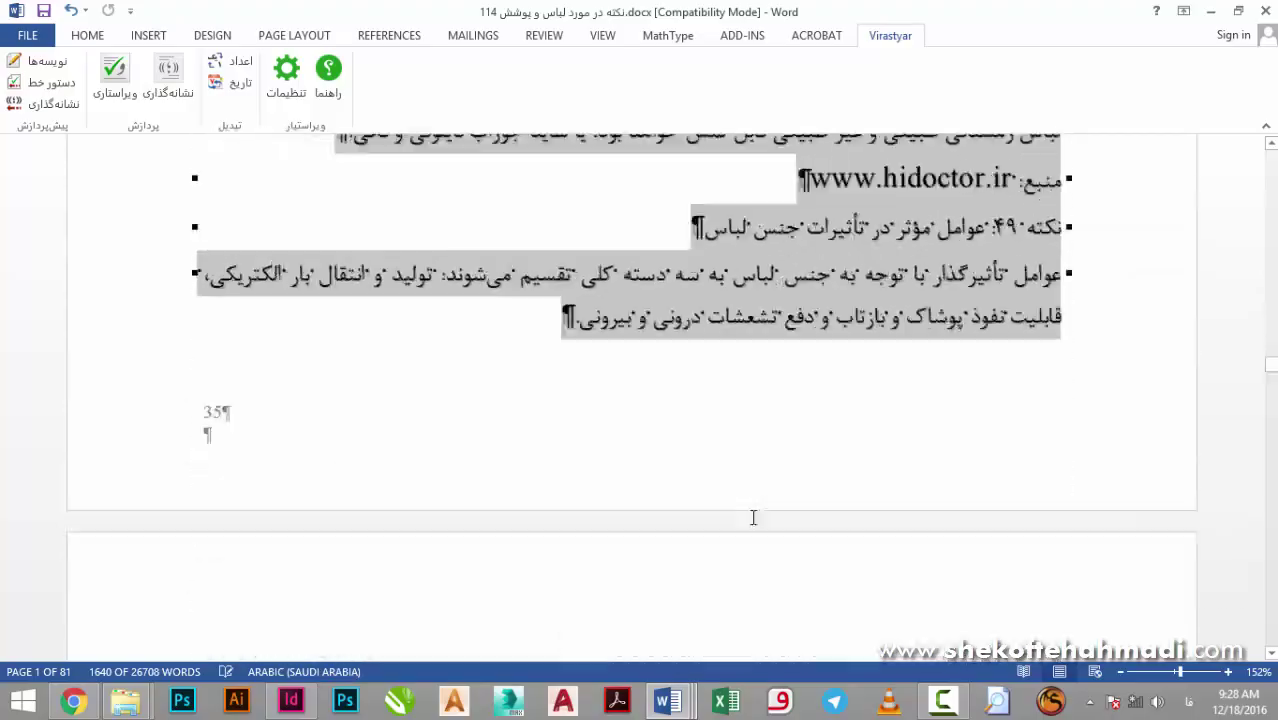
pyautogui.scroll(-20, 753, 517)
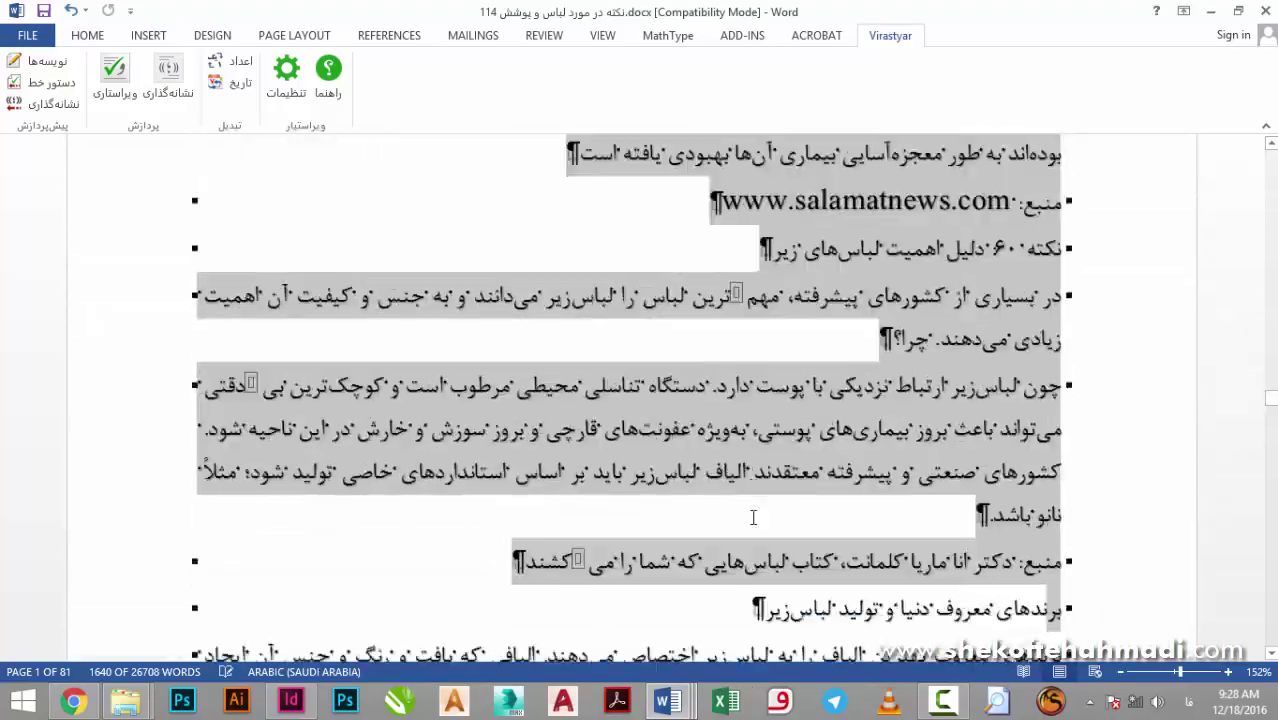
pyautogui.scroll(-20, 753, 517)
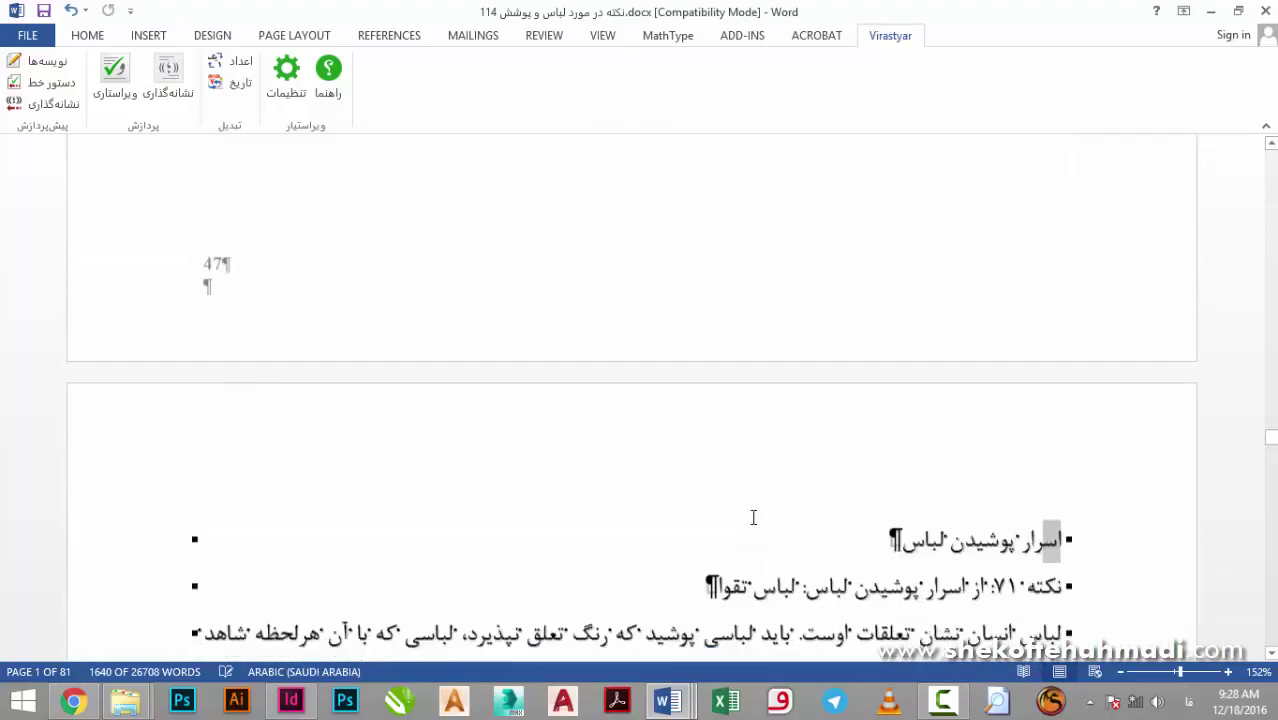
pyautogui.scroll(-20, 753, 517)
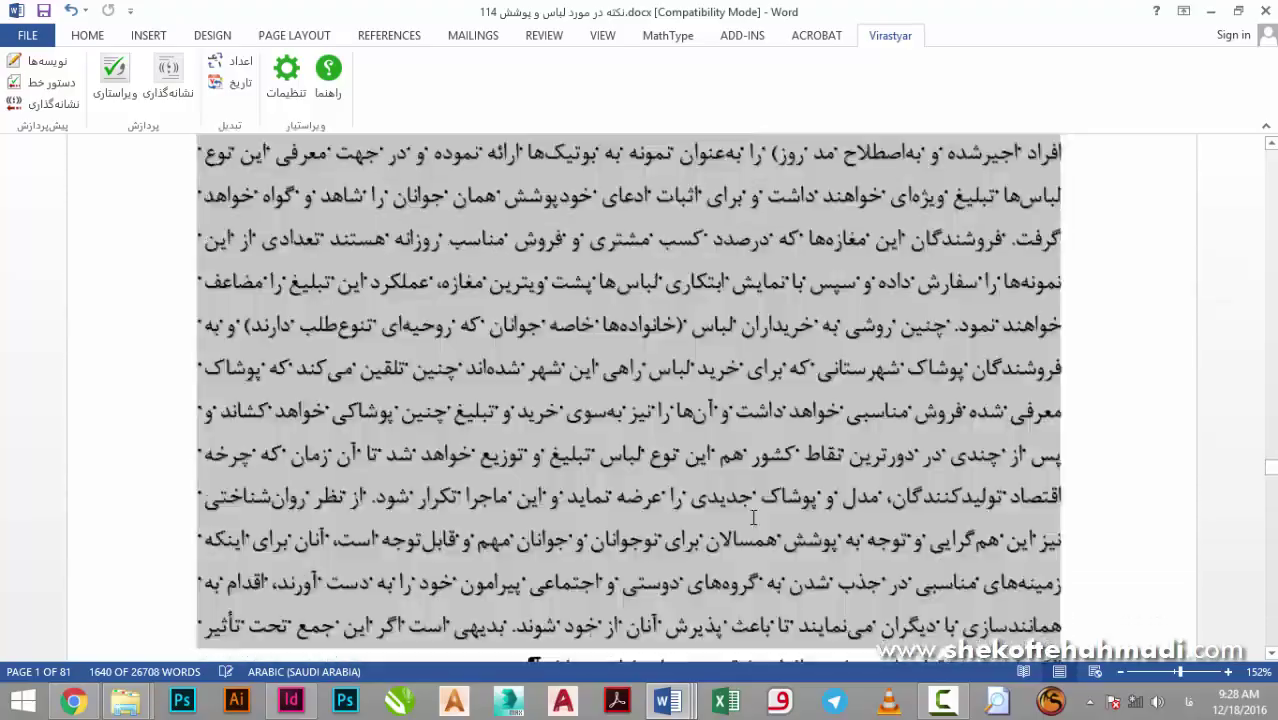
pyautogui.scroll(-20, 753, 517)
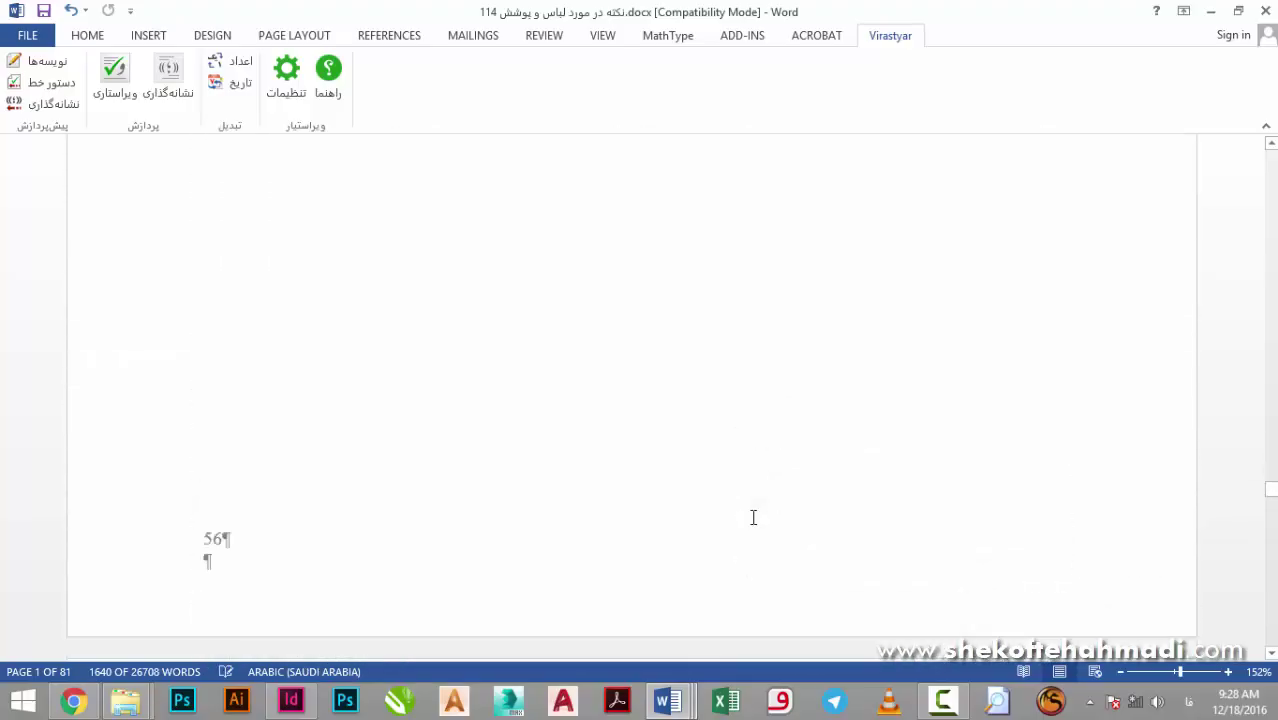
pyautogui.scroll(-15, 753, 517)
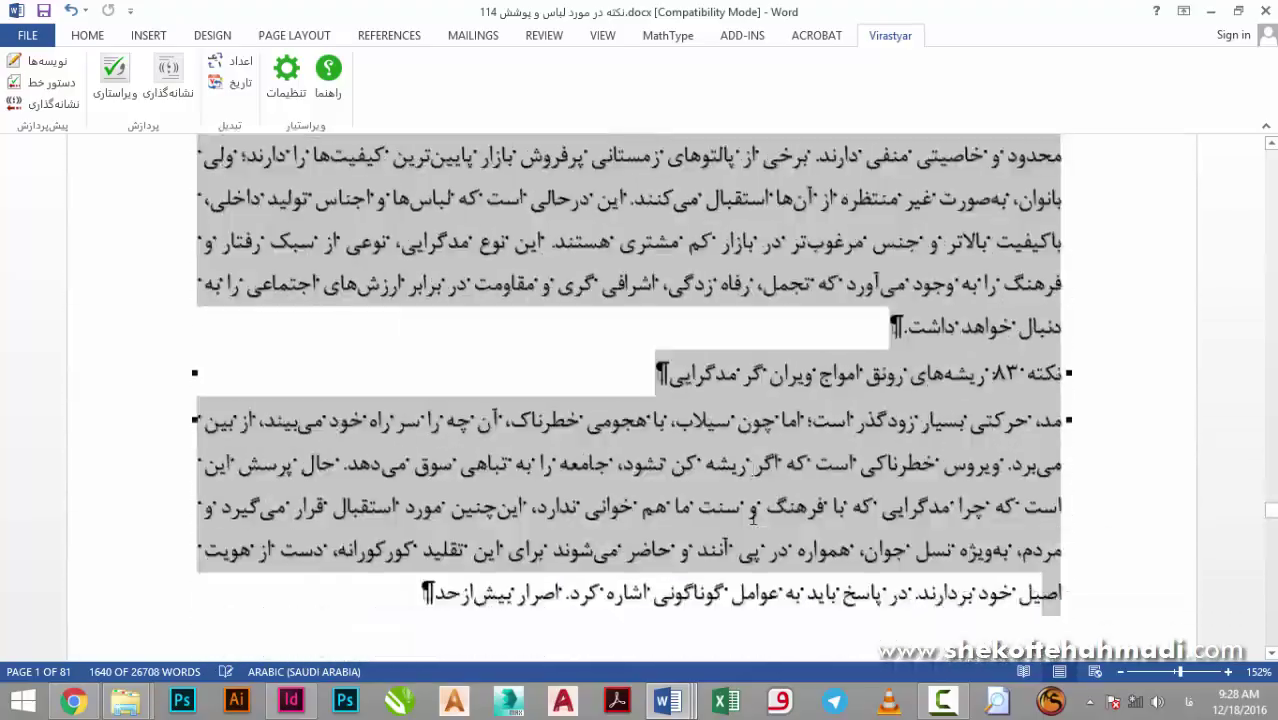
pyautogui.scroll(-20, 753, 517)
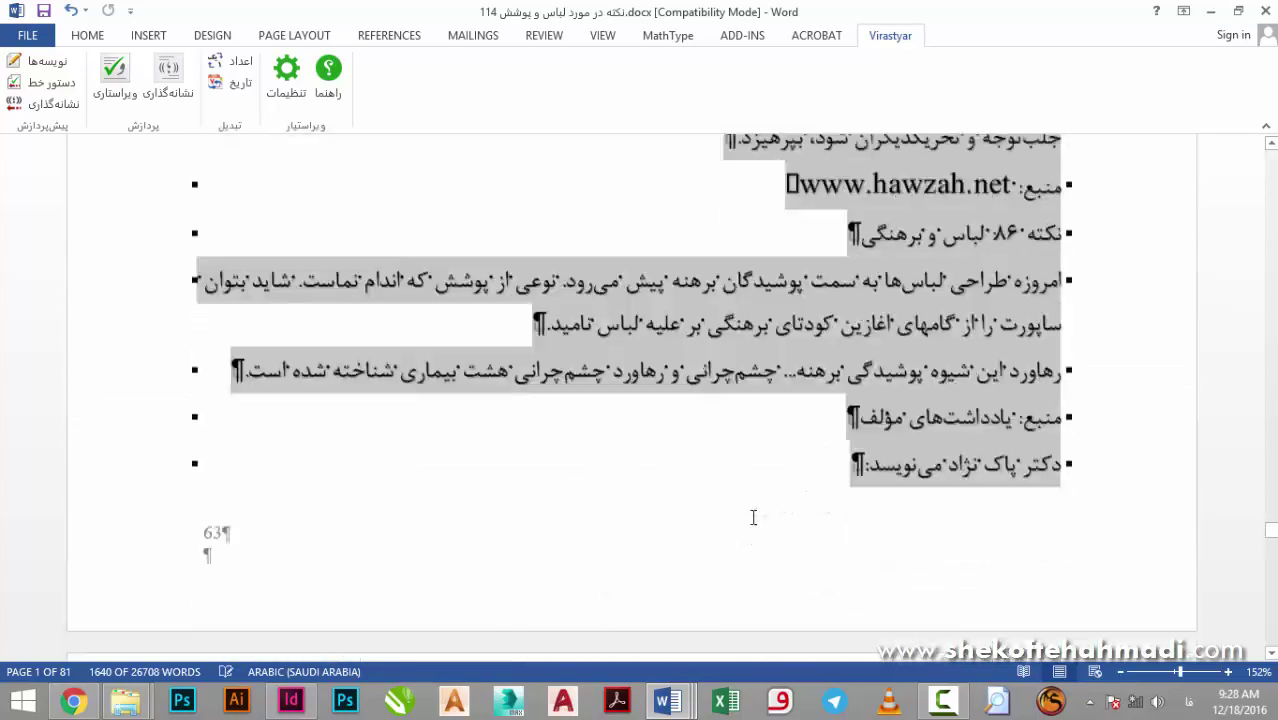
pyautogui.scroll(-20, 753, 517)
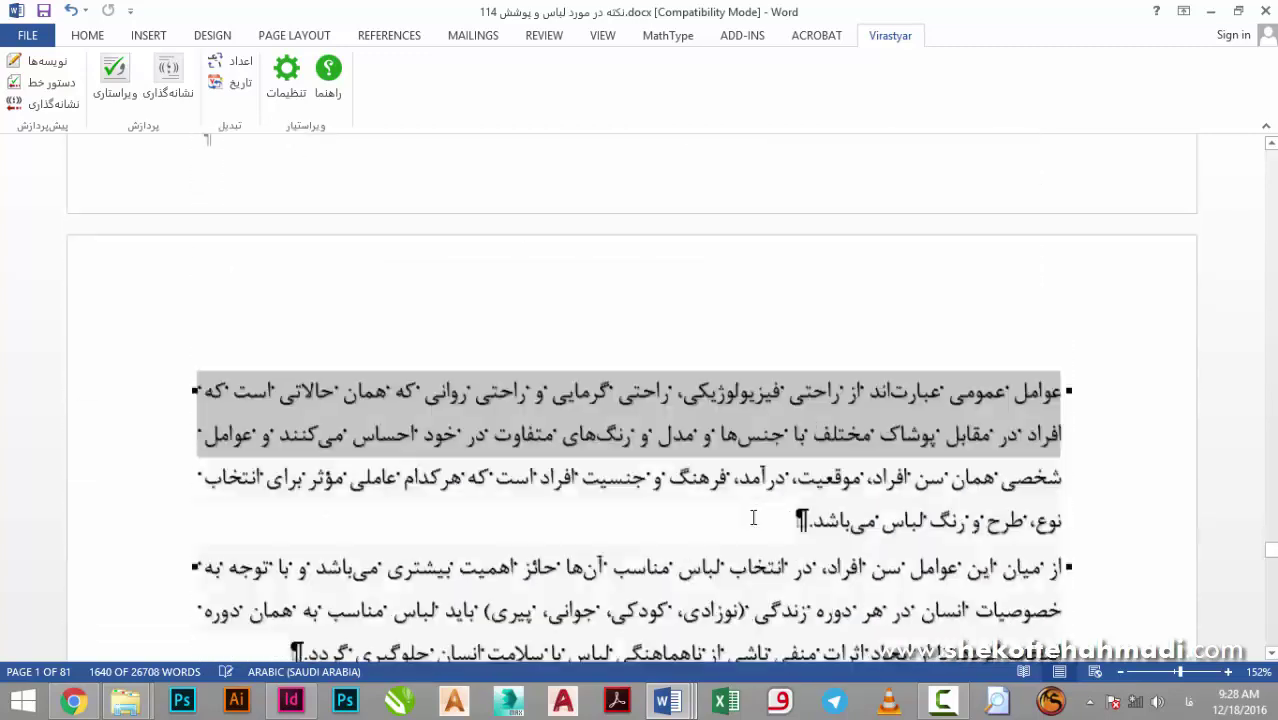
pyautogui.scroll(-20, 753, 517)
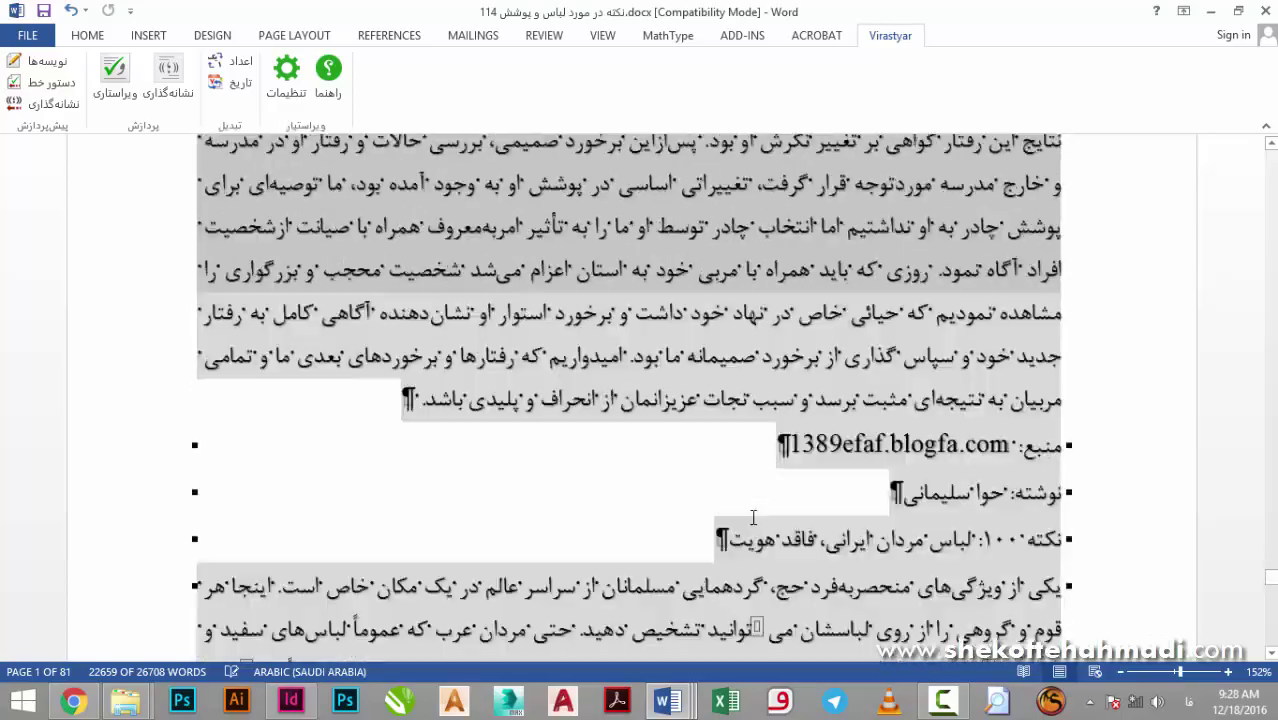
pyautogui.scroll(-20, 753, 517)
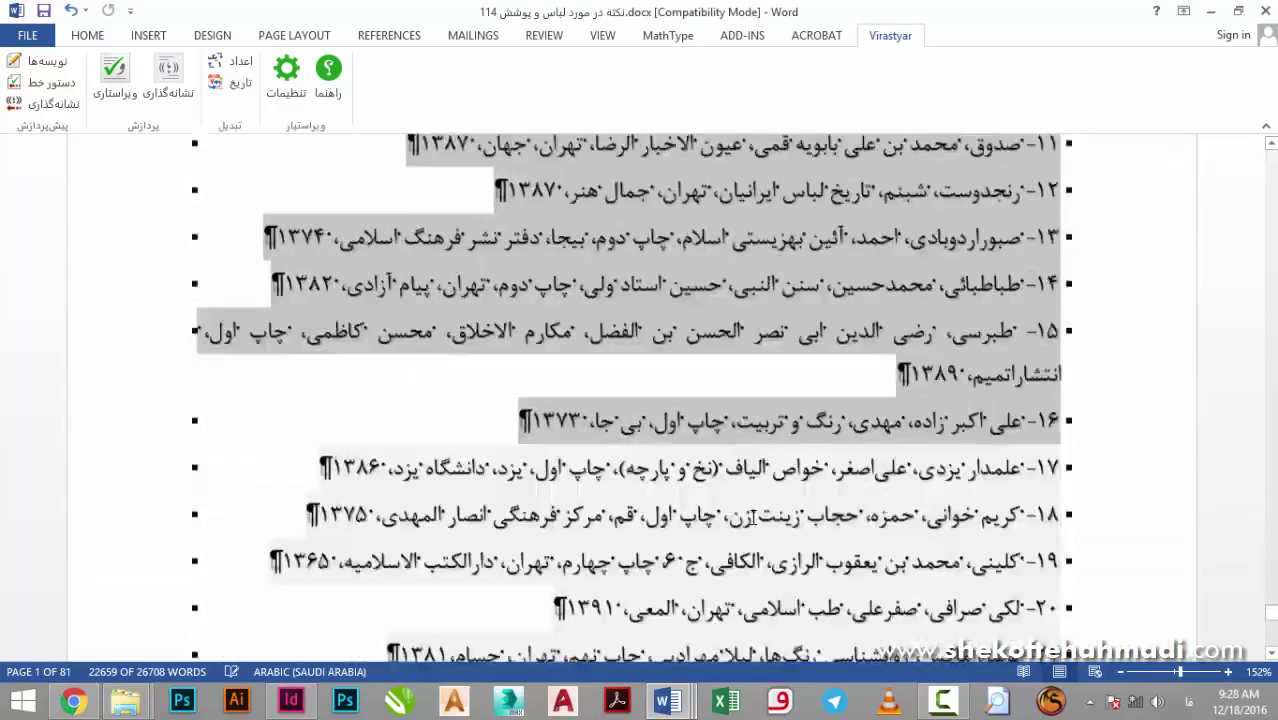
pyautogui.scroll(-6, 753, 517)
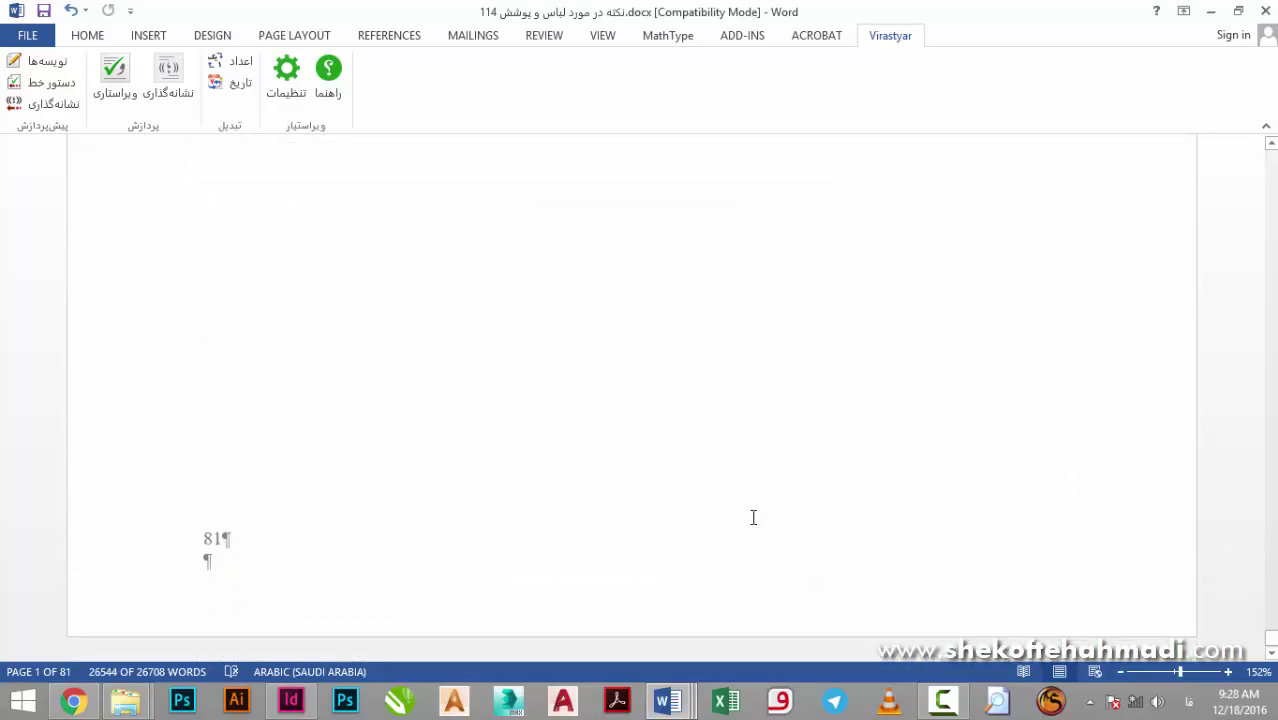
pyautogui.press('Delete')
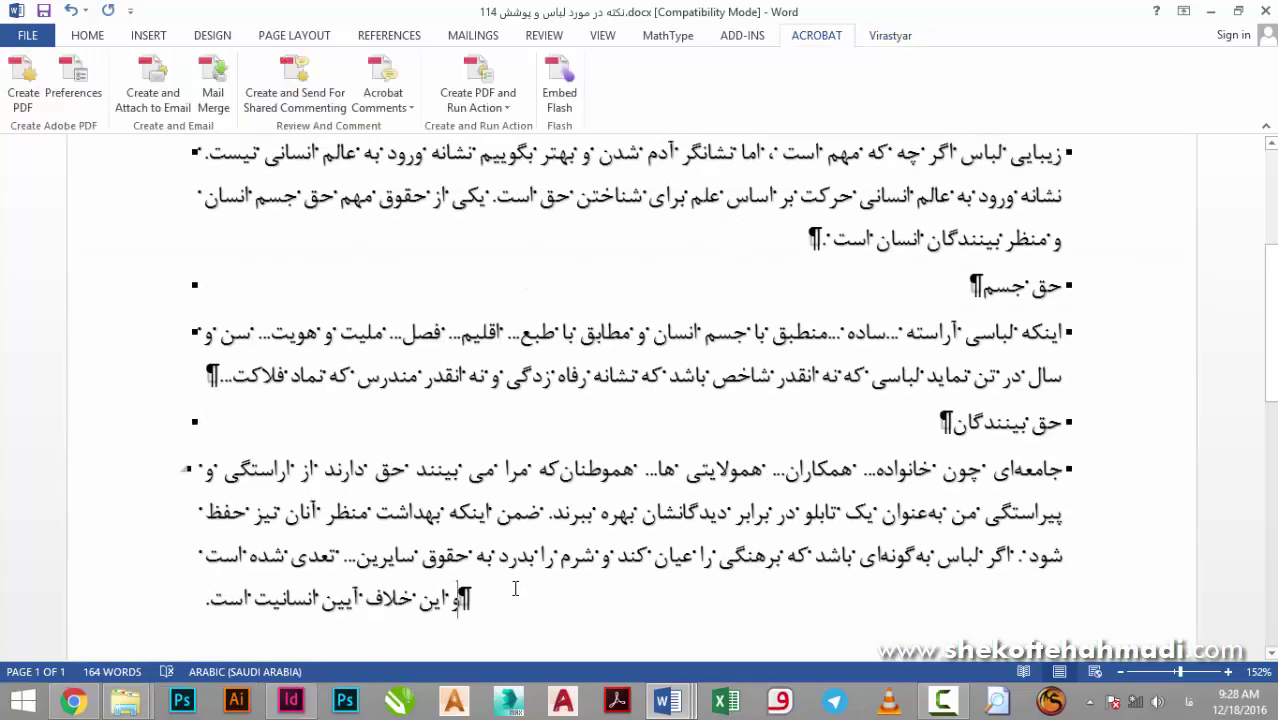
# In the paragraph under "حق بینندگان", split "هموطنان" and "مرا" with stray spaces and misspell "حفظ" as "هفظ".
pyautogui.scroll(-8, 628, 457)
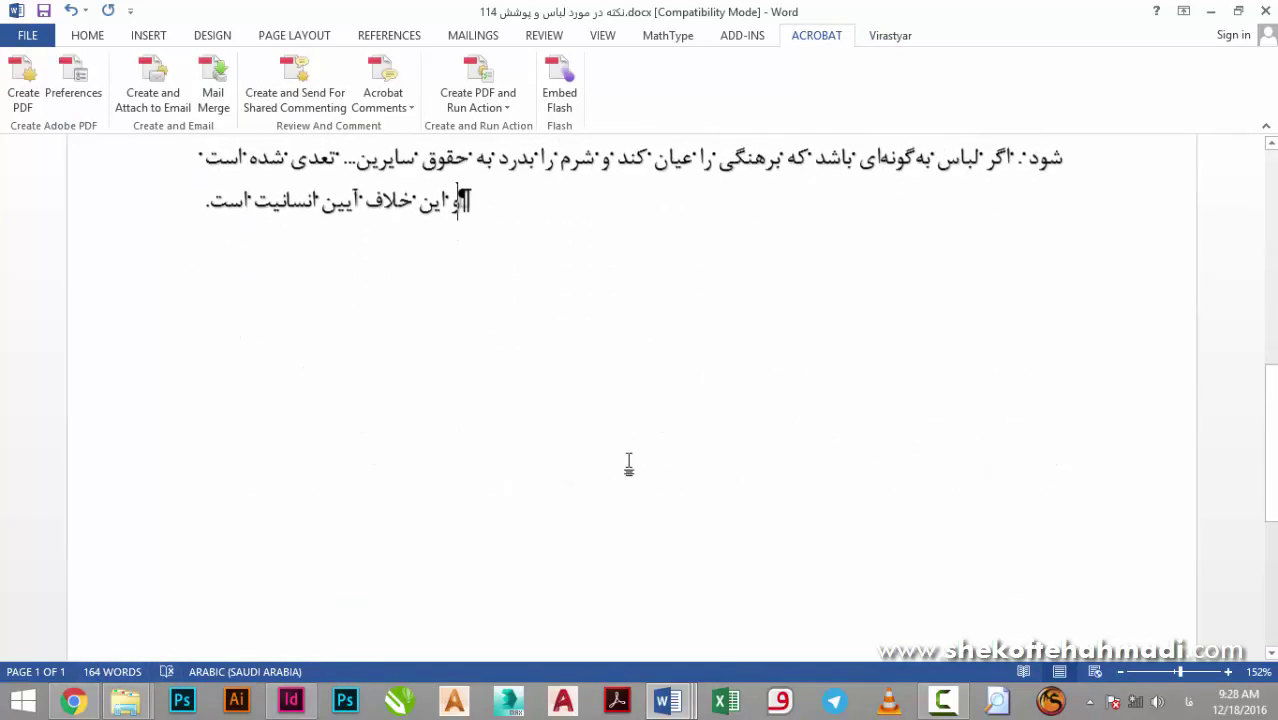
pyautogui.scroll(10, 649, 452)
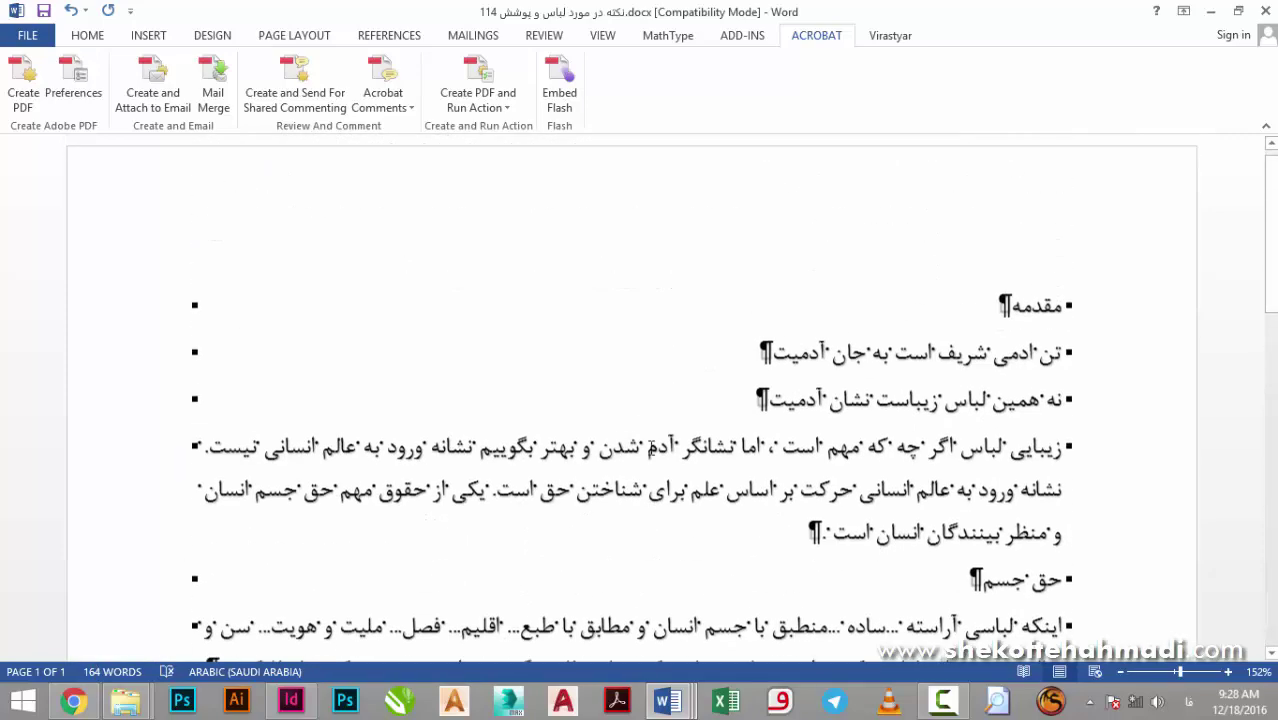
pyautogui.scroll(-5, 650, 449)
pyautogui.scroll(1, 572, 437)
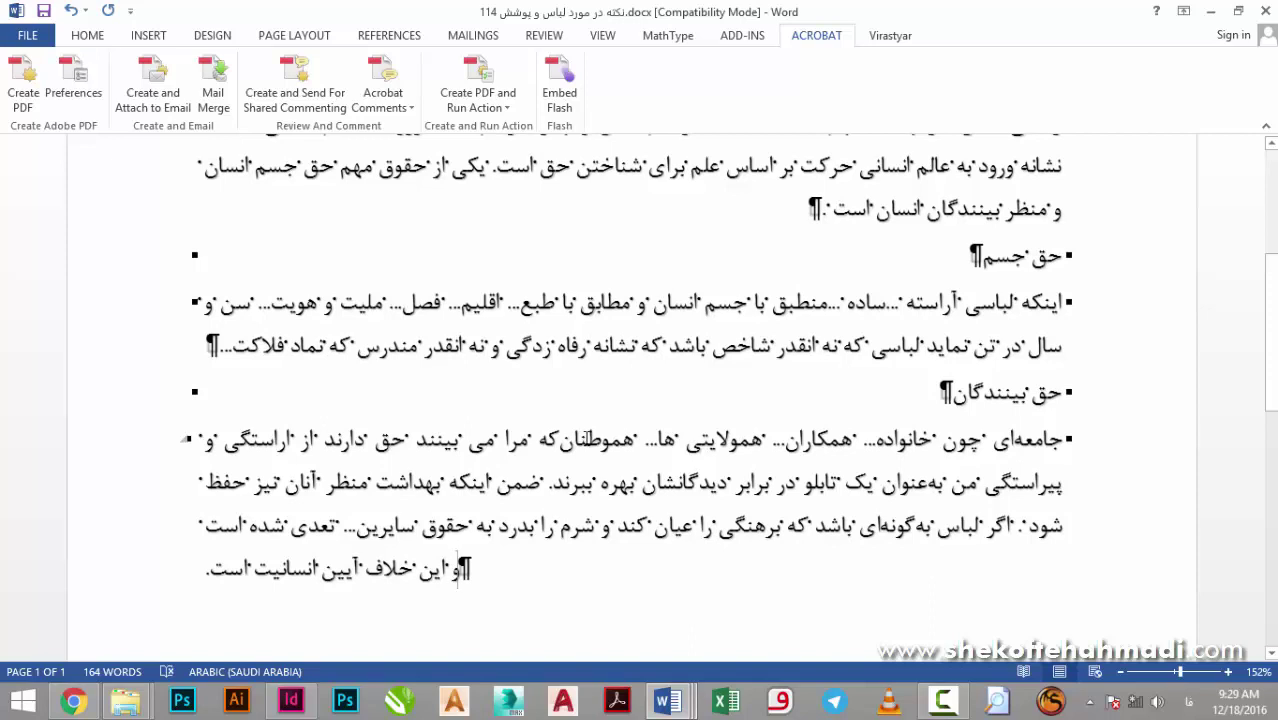
pyautogui.click(588, 440)
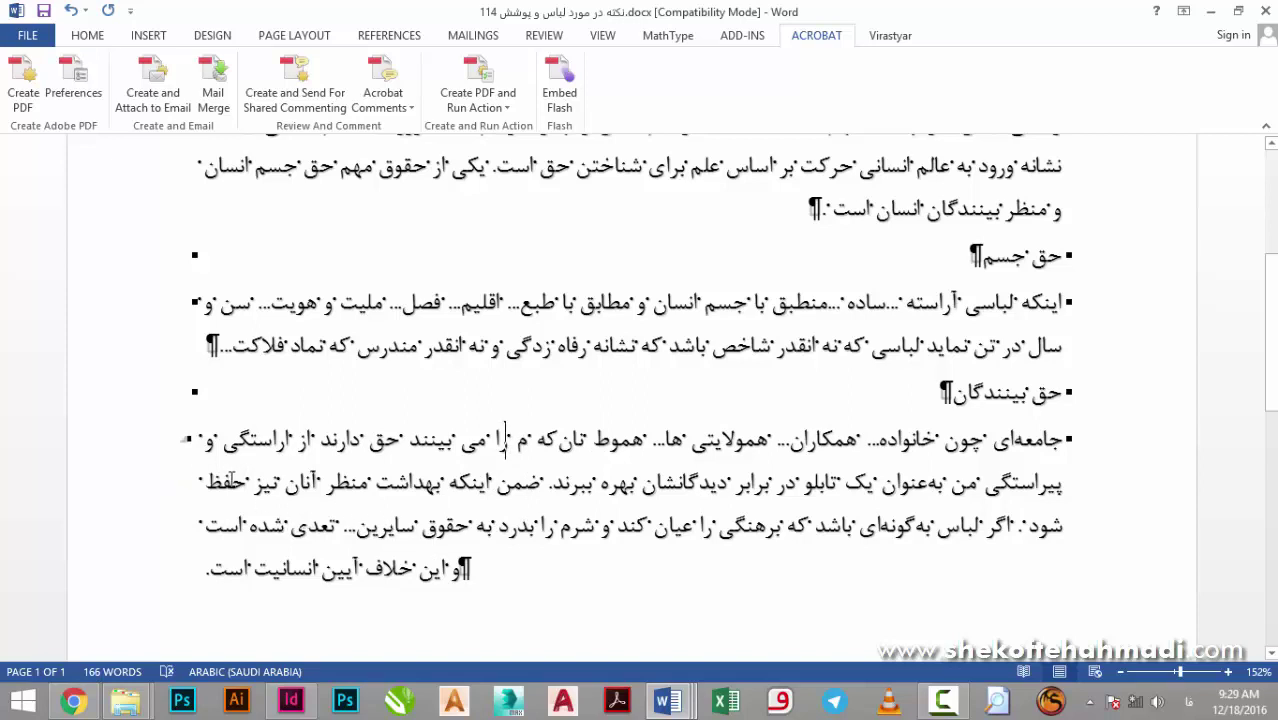
pyautogui.moveTo(230, 480); pyautogui.dragTo(245, 481)
pyautogui.write('ه')
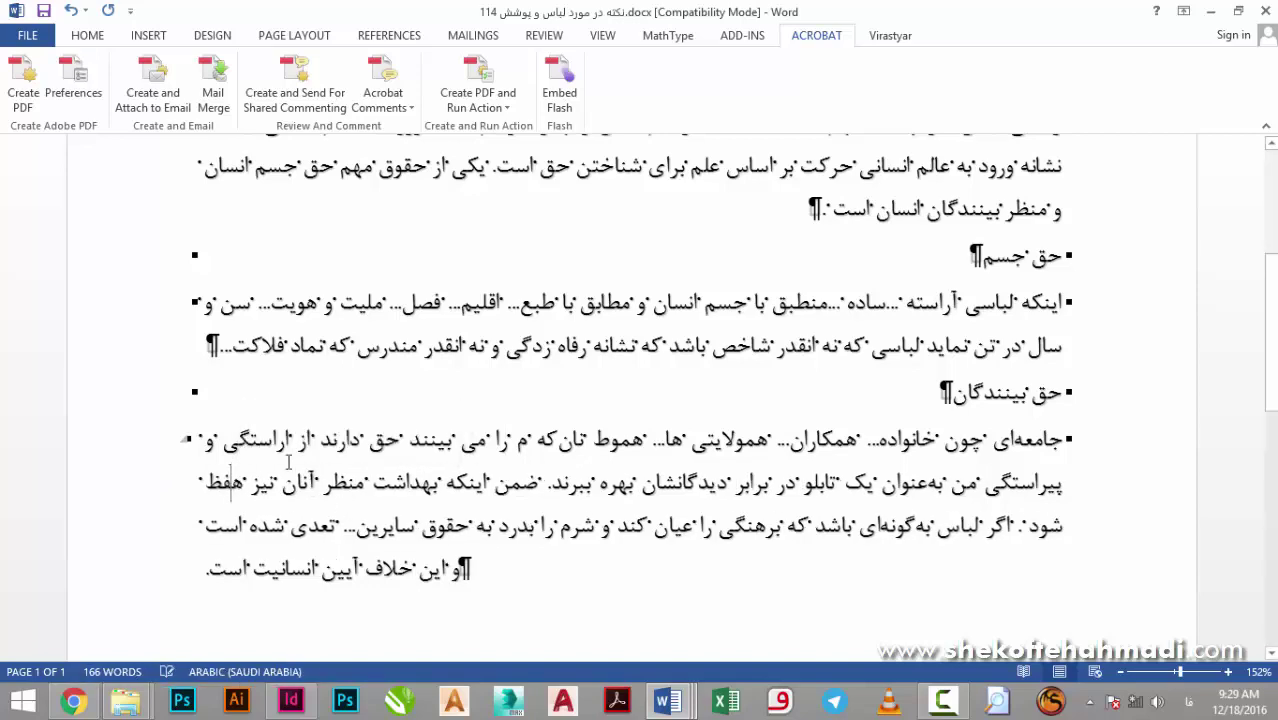
# Run Virastyar's character preprocessing (نویسه‌ها) on the shortened text and dismiss its report.
pyautogui.scroll(4, 288, 462)
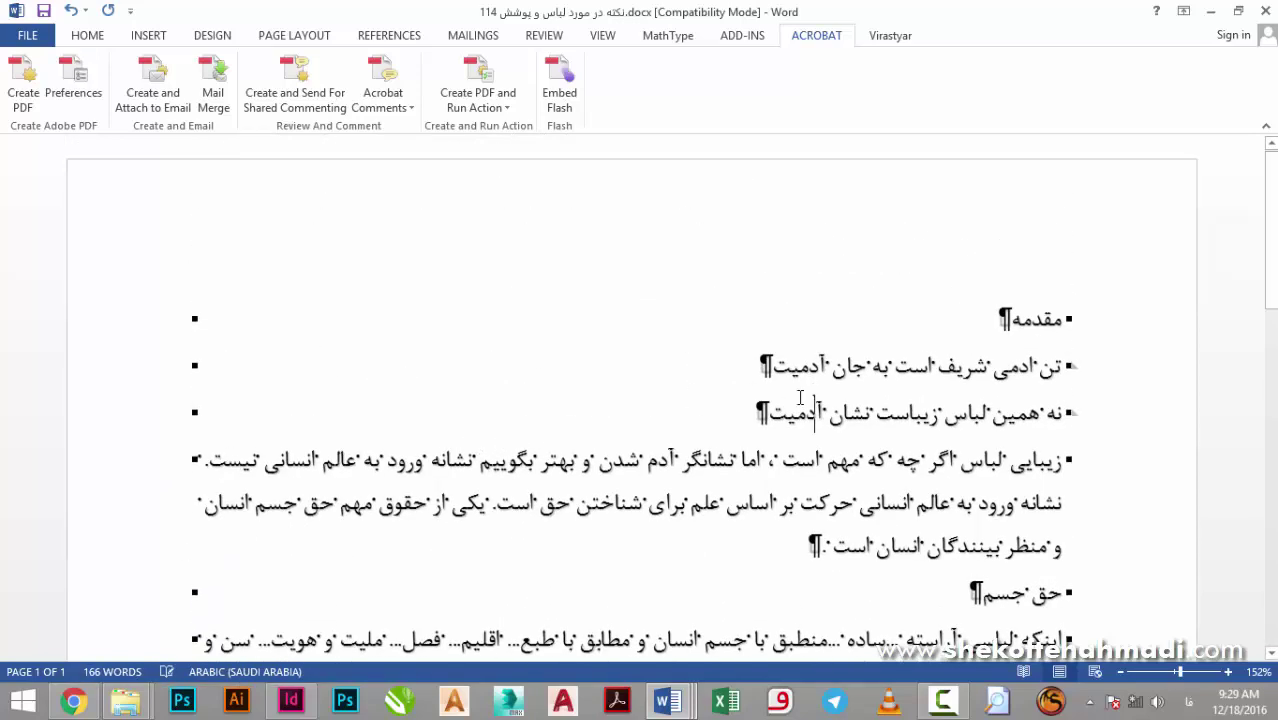
pyautogui.click(893, 36)
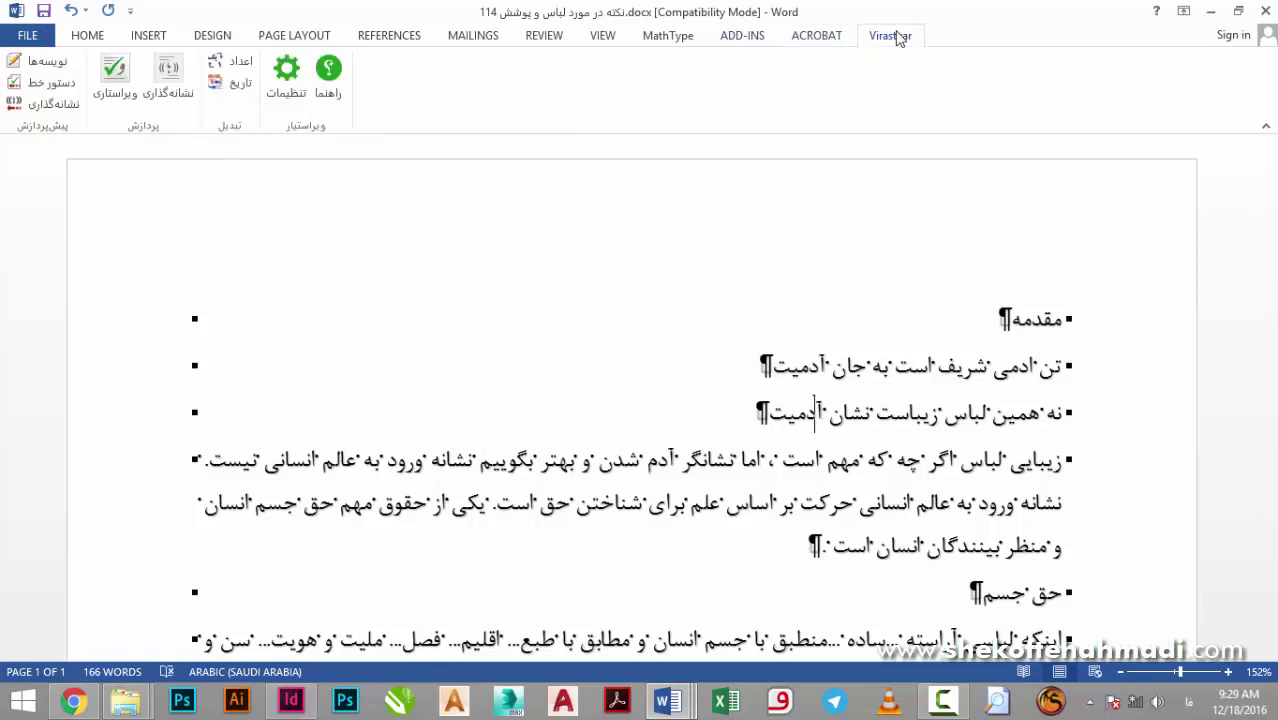
pyautogui.click(44, 61)
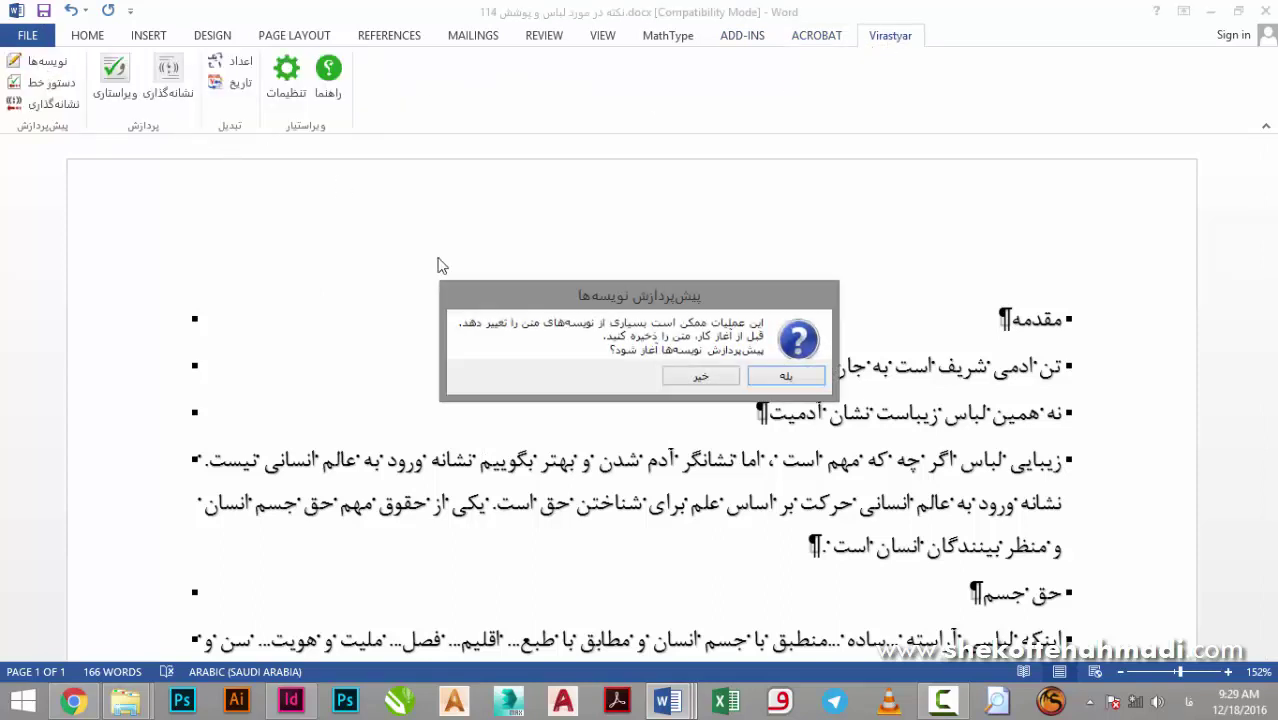
pyautogui.click(764, 376)
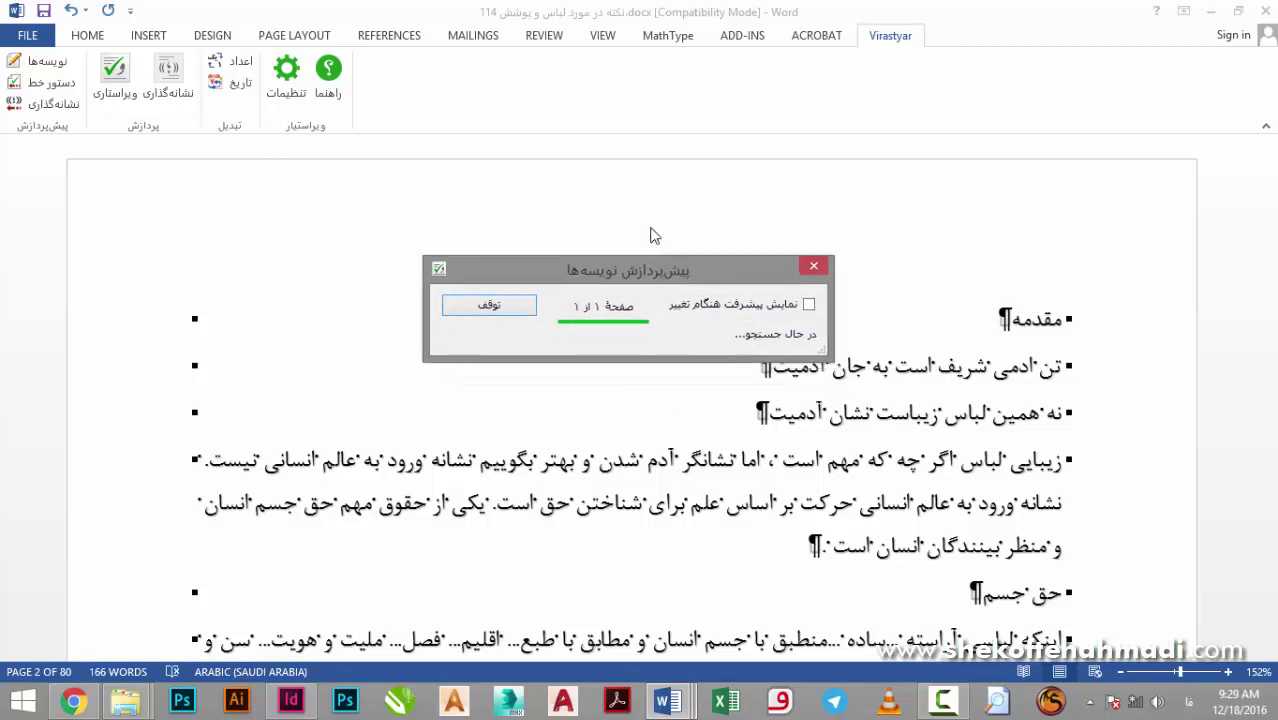
pyautogui.moveTo(678, 305); pyautogui.dragTo(639, 187)
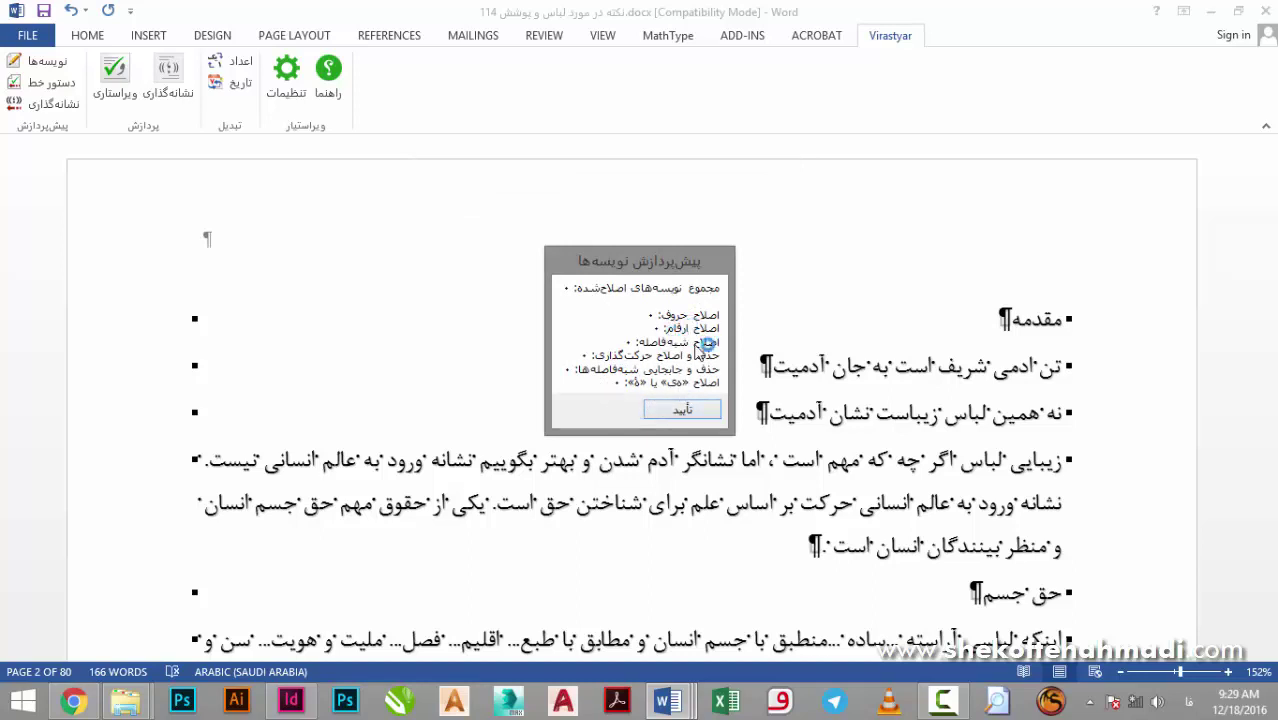
pyautogui.click(673, 408)
# Run Virastyar's orthography preprocessing (دستور خط) on the text and dismiss its report.
pyautogui.click(45, 82)
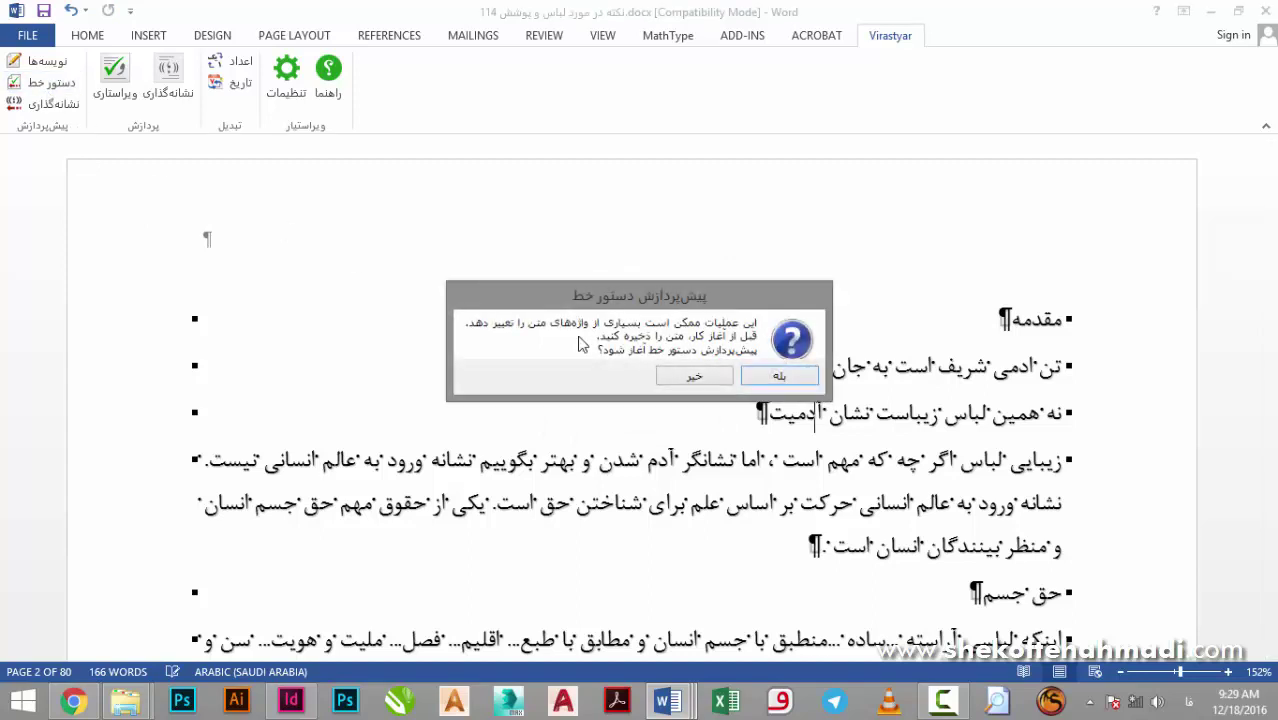
pyautogui.click(753, 372)
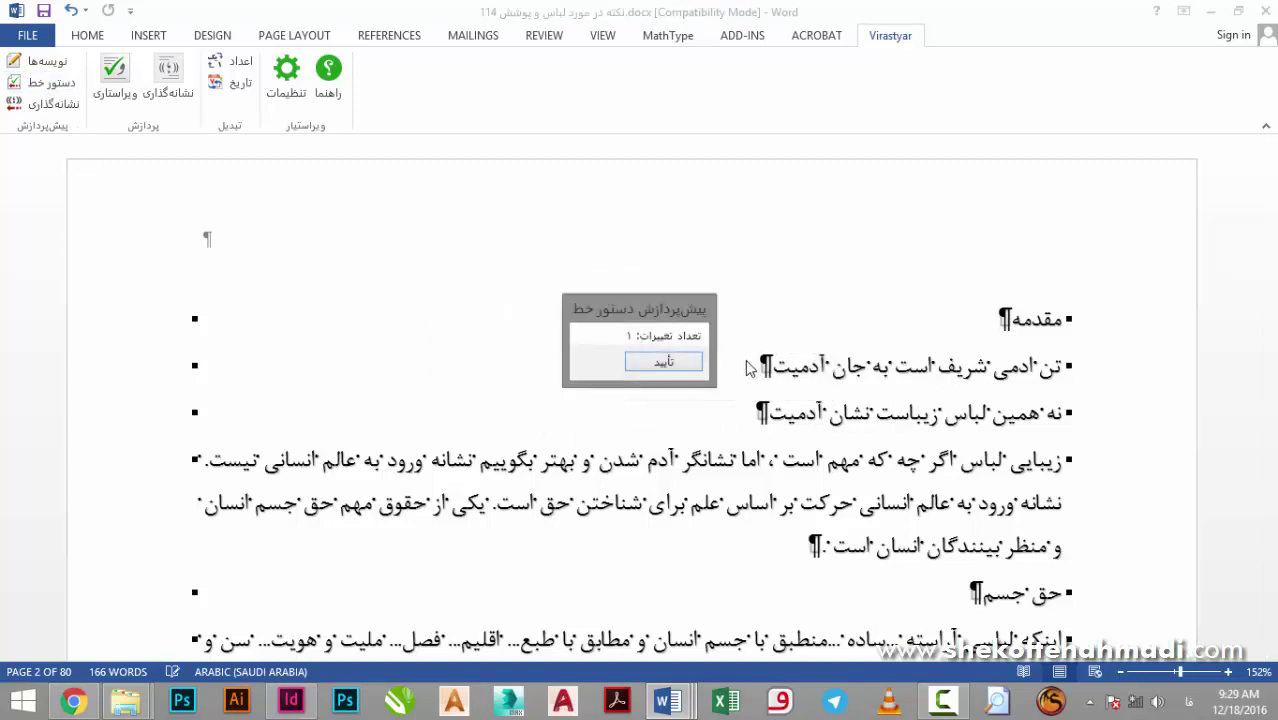
pyautogui.click(668, 364)
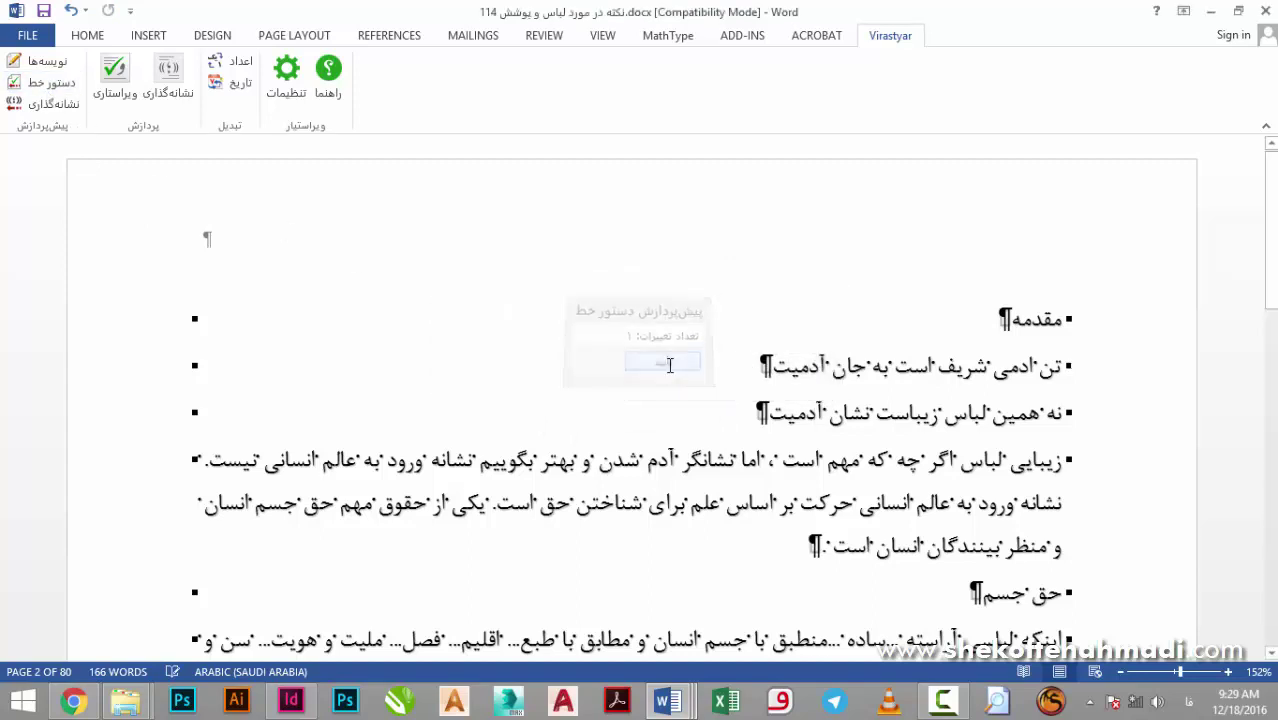
# Try Virastyar's punctuation preprocessing (نشانه‌گذاری) on the text, dismiss its report, and undo the last two changes.
pyautogui.click(56, 106)
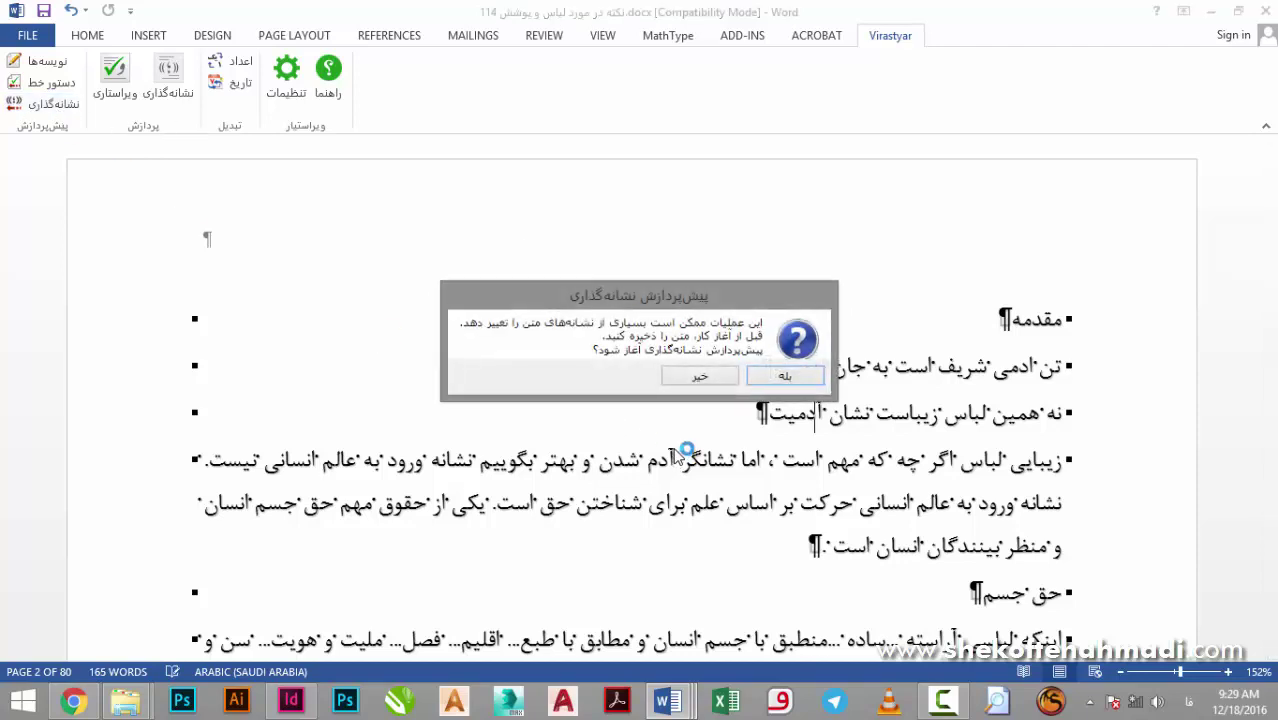
pyautogui.moveTo(681, 296); pyautogui.dragTo(516, 145)
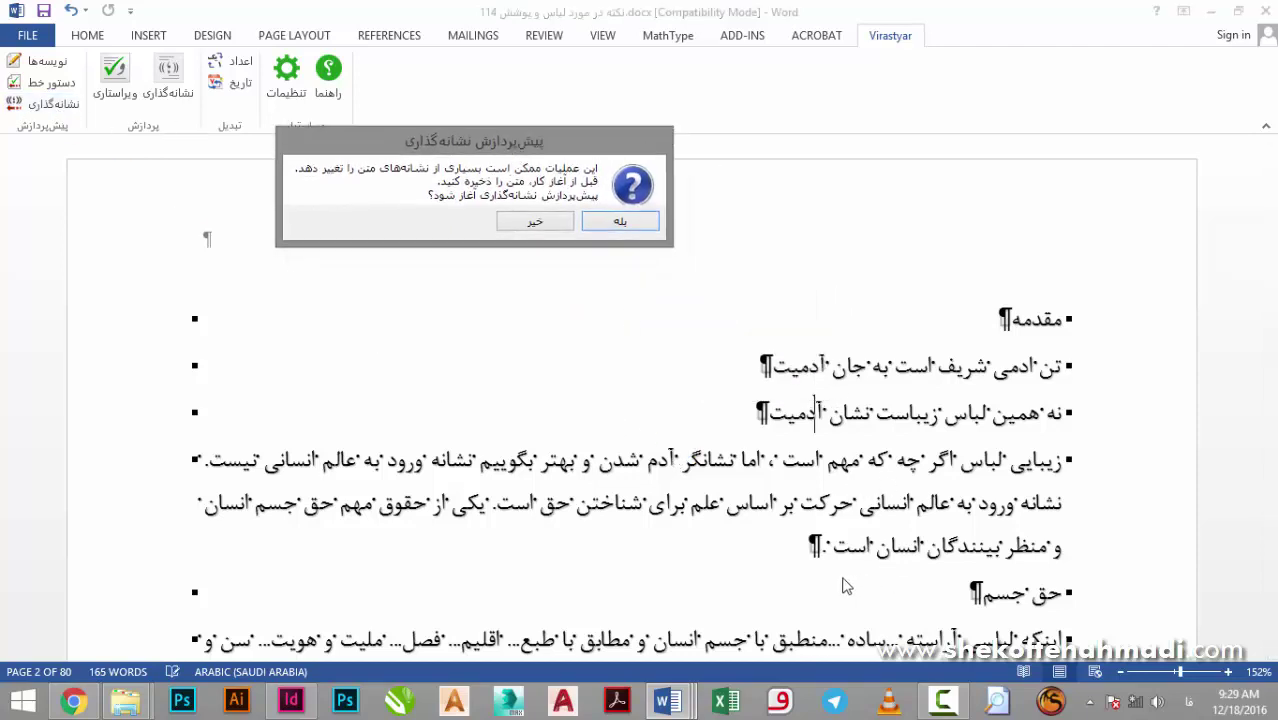
pyautogui.click(617, 222)
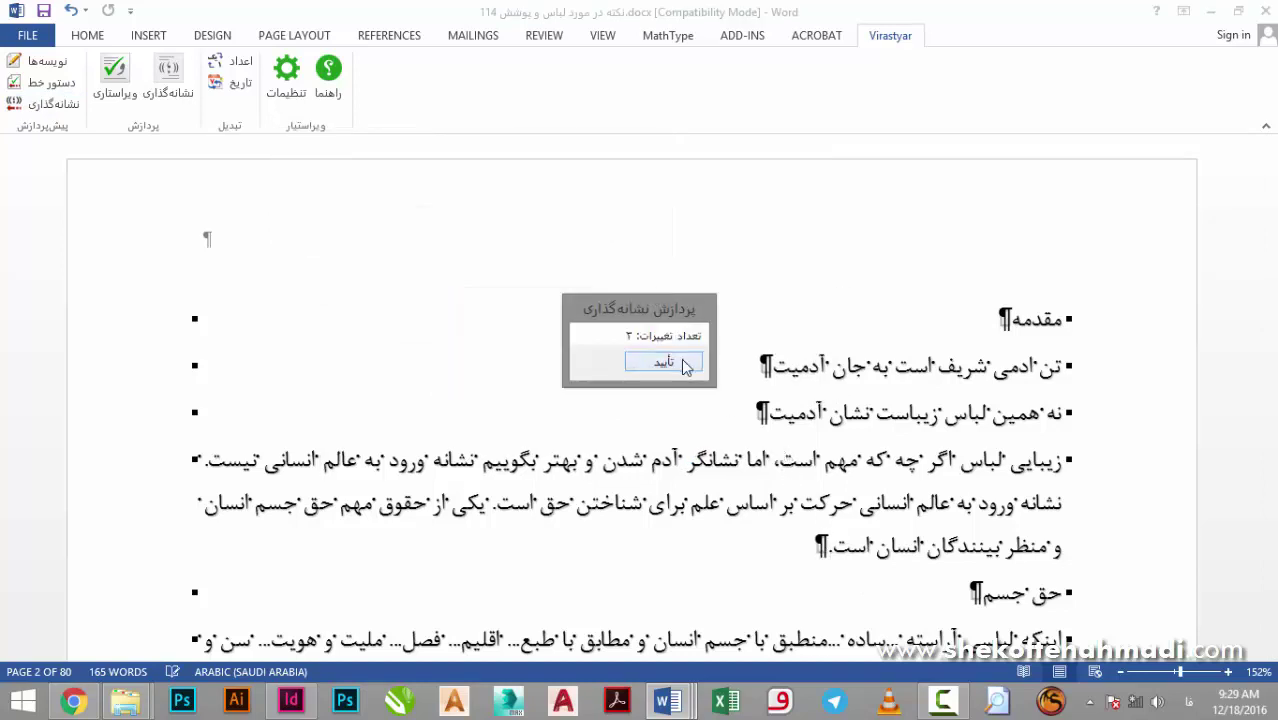
pyautogui.click(686, 367)
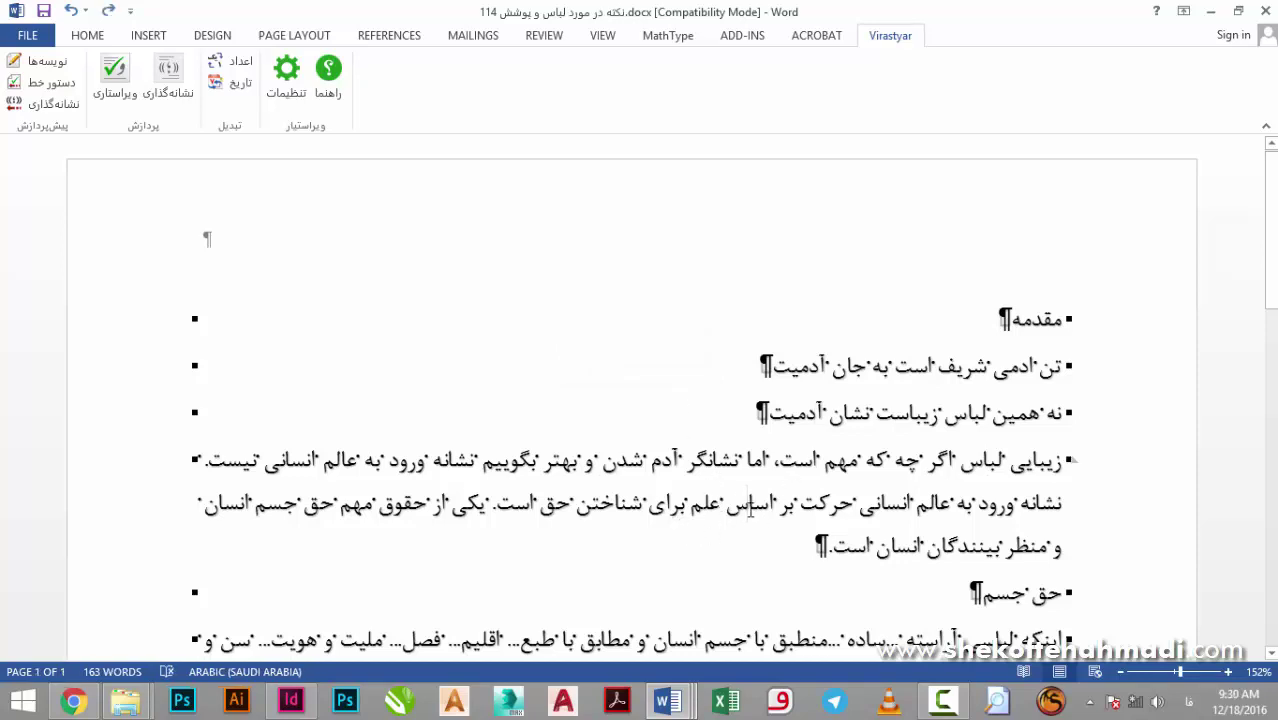
pyautogui.hotkey('ctrl', 'z')
pyautogui.hotkey('ctrl', 'z')
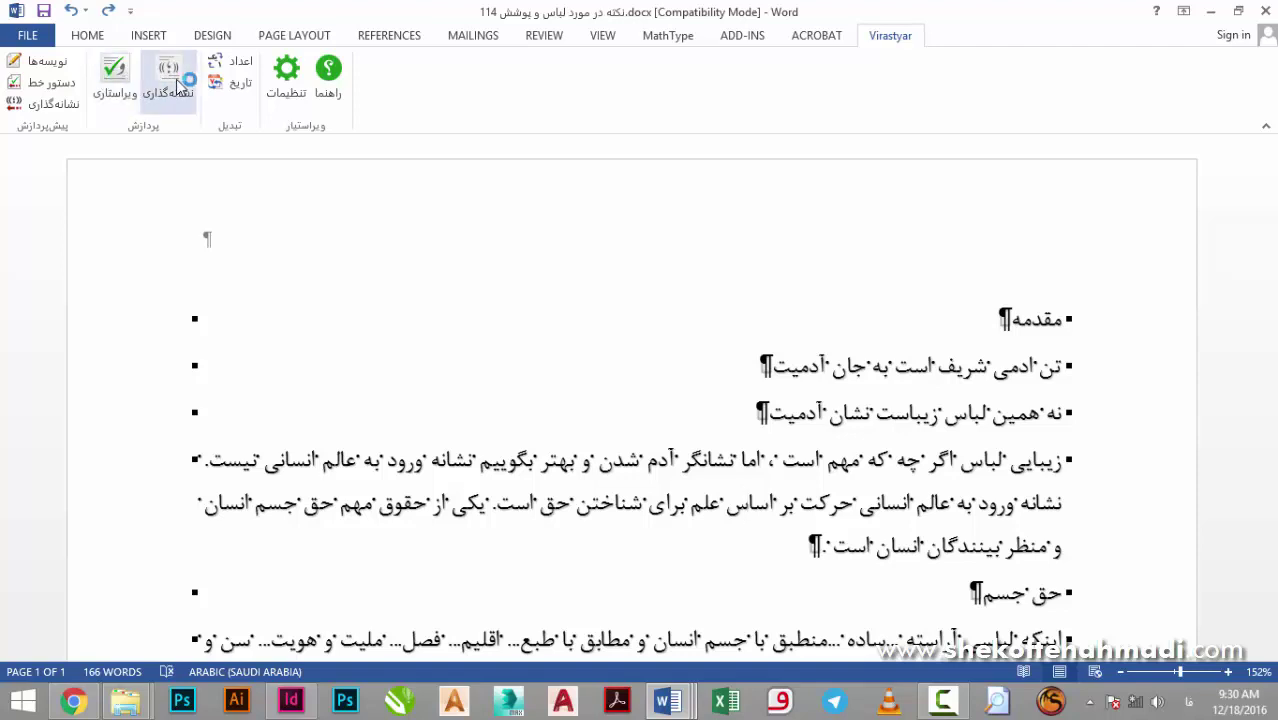
# Start Virastyar's proofreading (ویراستاری) and replace the separated "اگر چه" with the suggested "اگرچه".
pyautogui.click(112, 74)
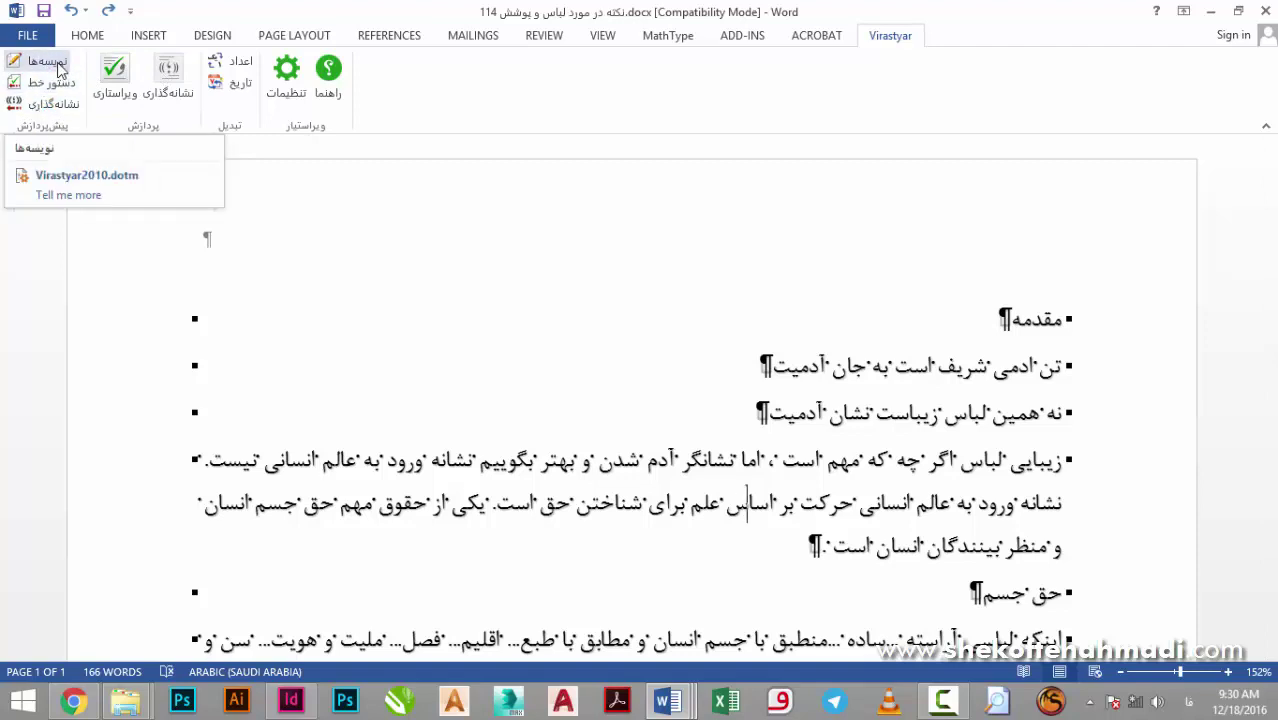
pyautogui.click(116, 71)
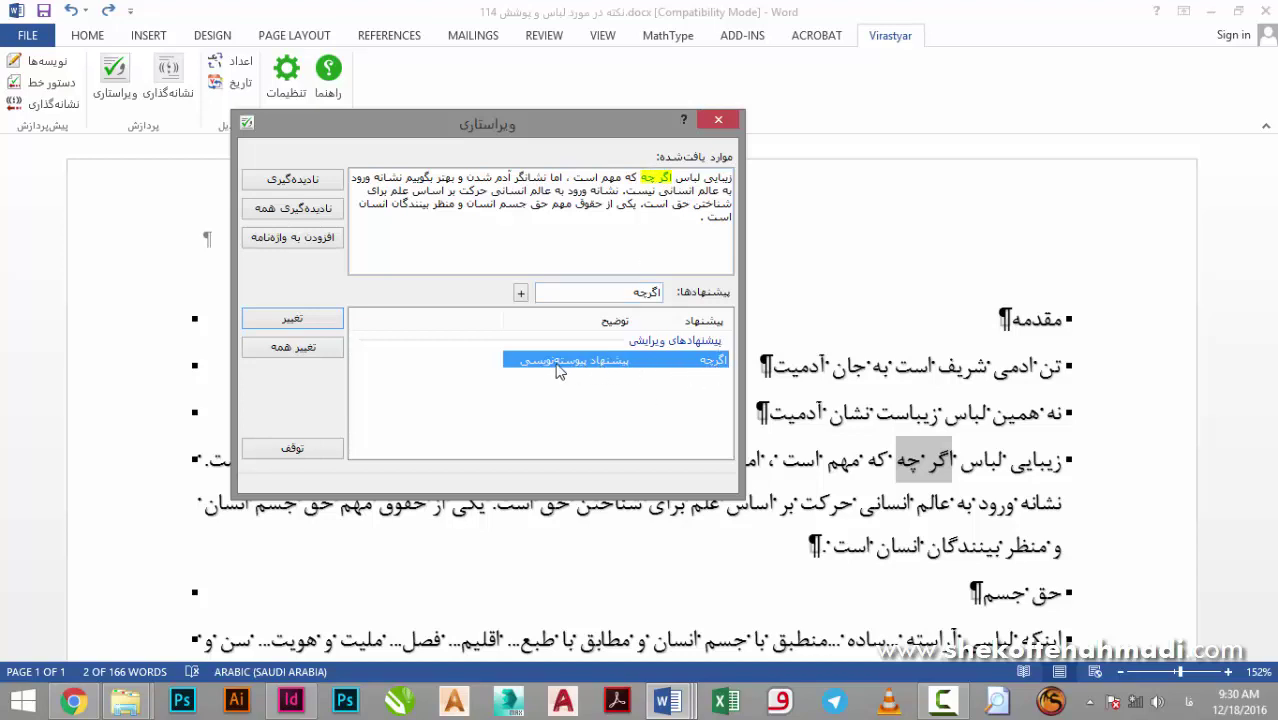
pyautogui.click(281, 318)
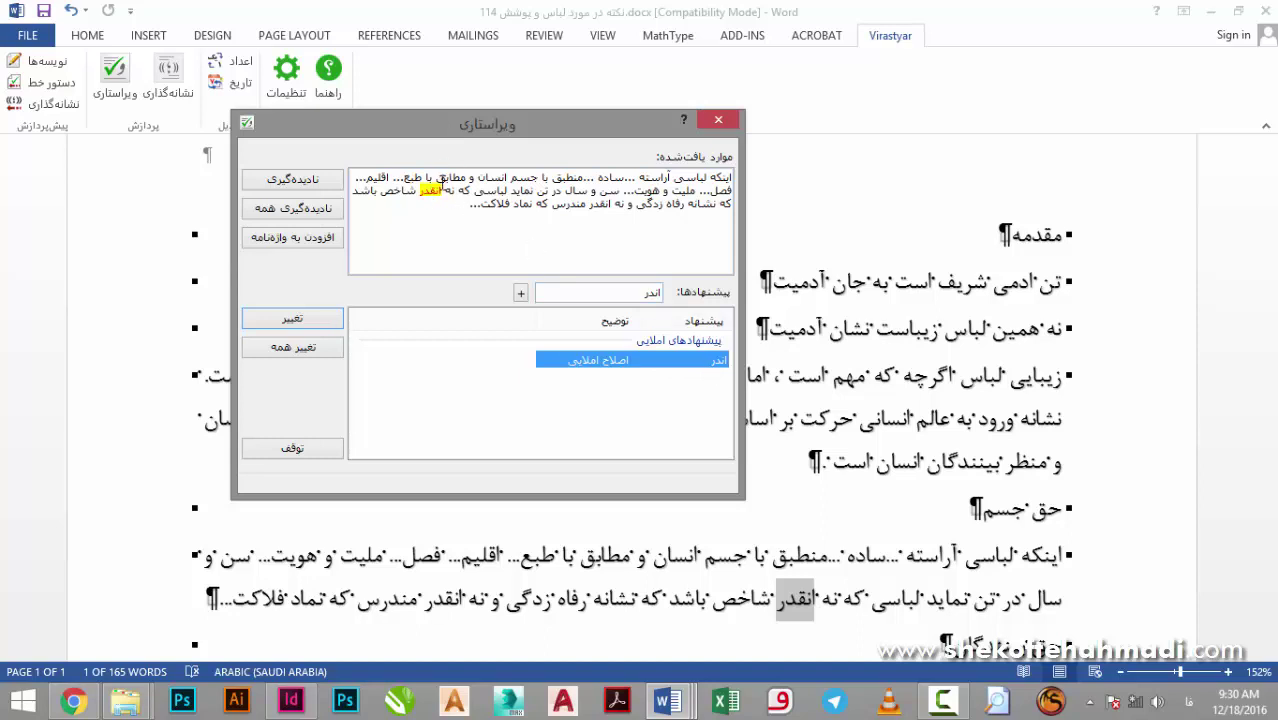
# Correct the first "انقدر" to "آن قدر", then accept the joined forms "آن‌قدر" and "رفاه‌زدگی".
pyautogui.click(616, 290)
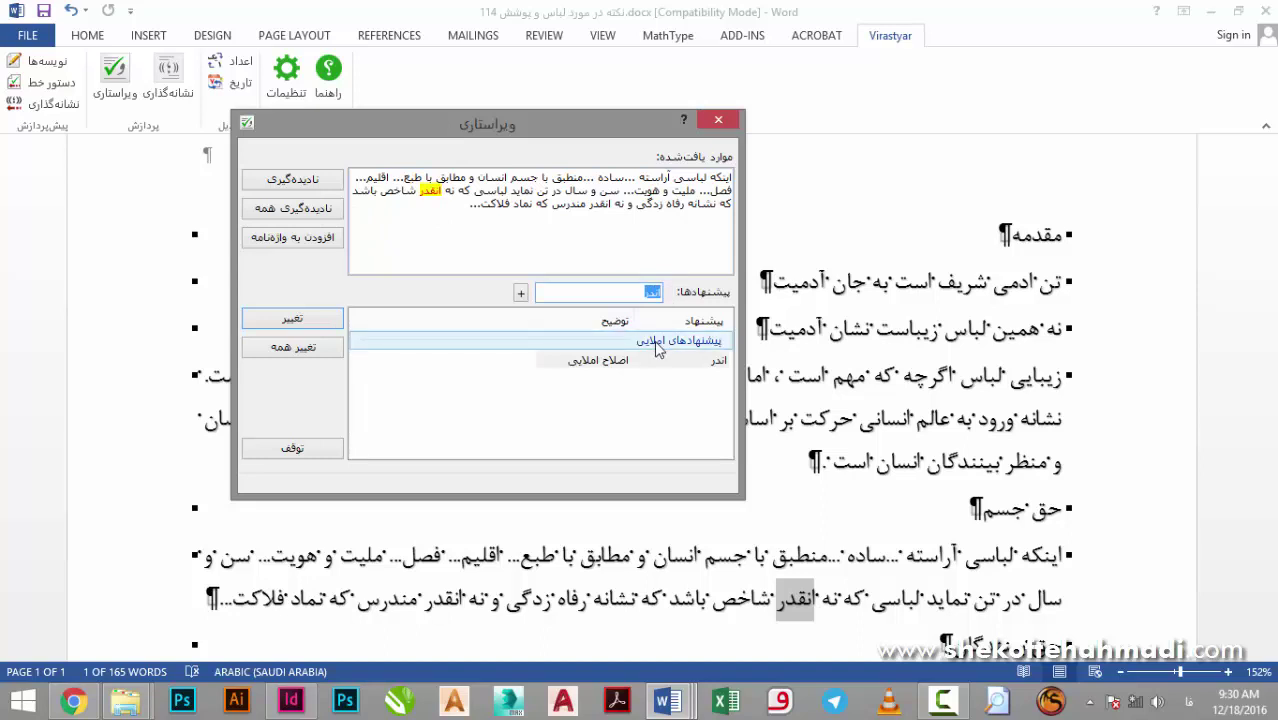
pyautogui.write('آن')
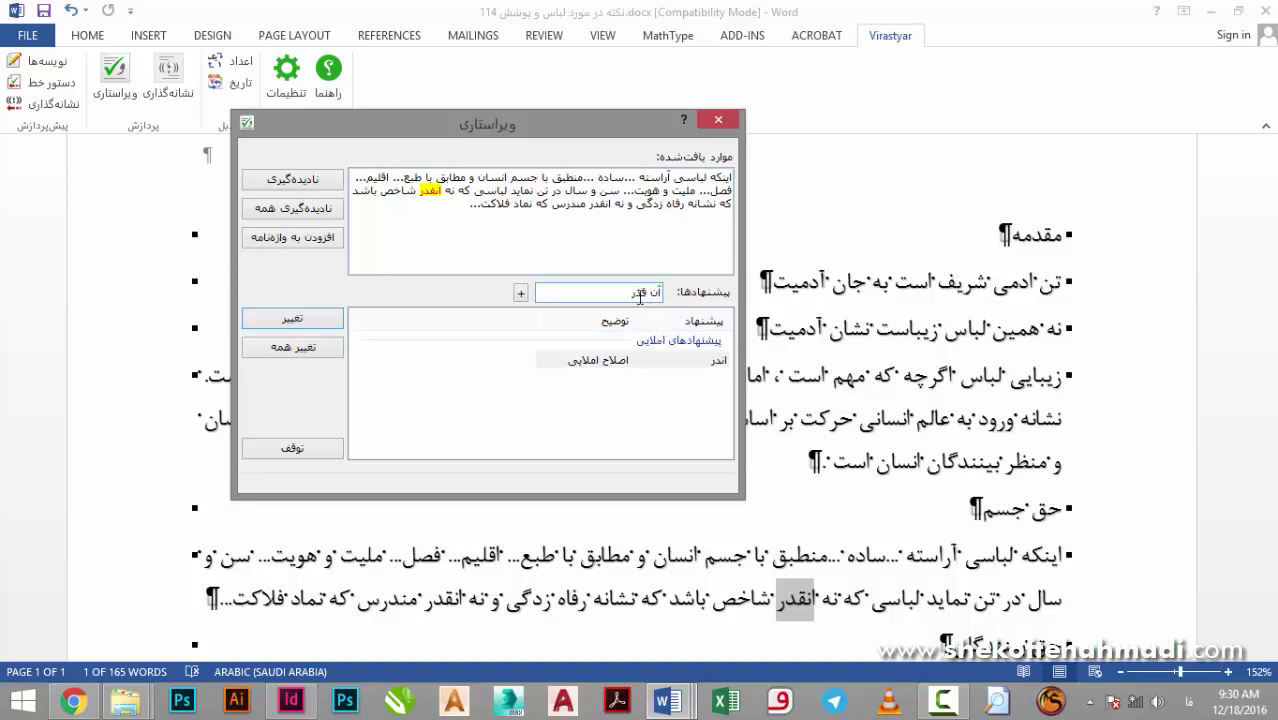
pyautogui.write(' قدر')
pyautogui.click(291, 319)
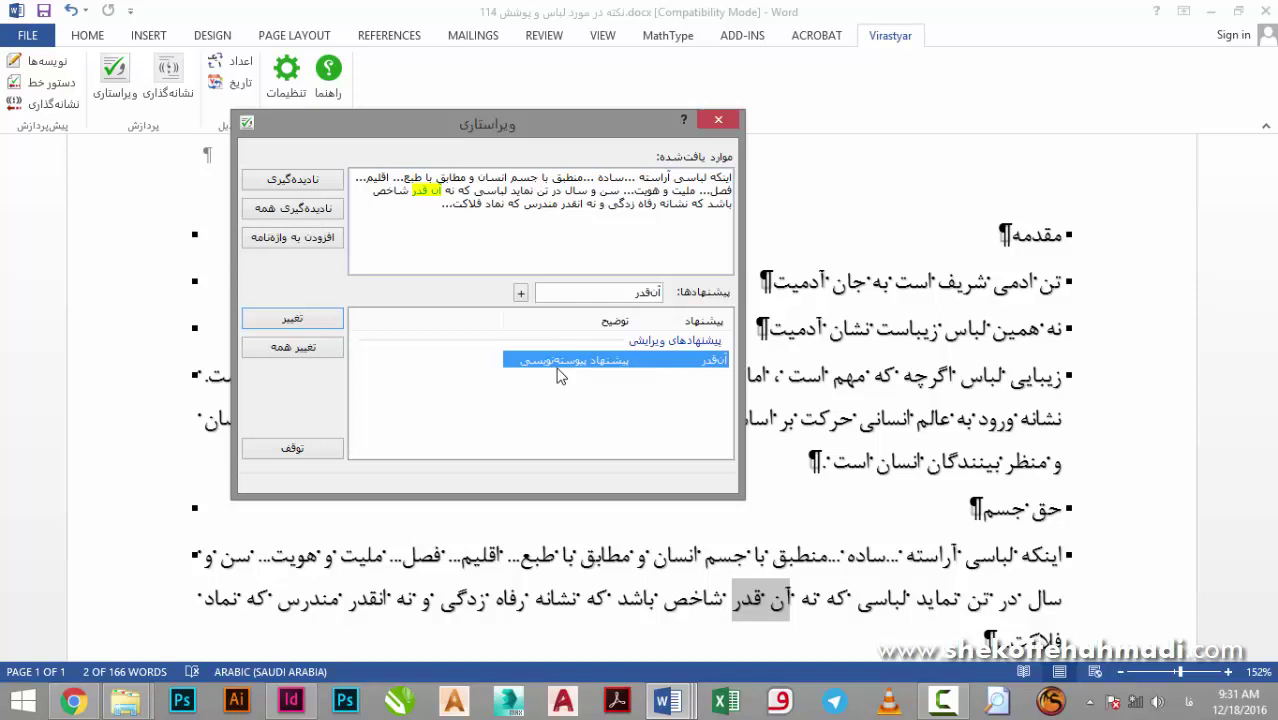
pyautogui.click(318, 320)
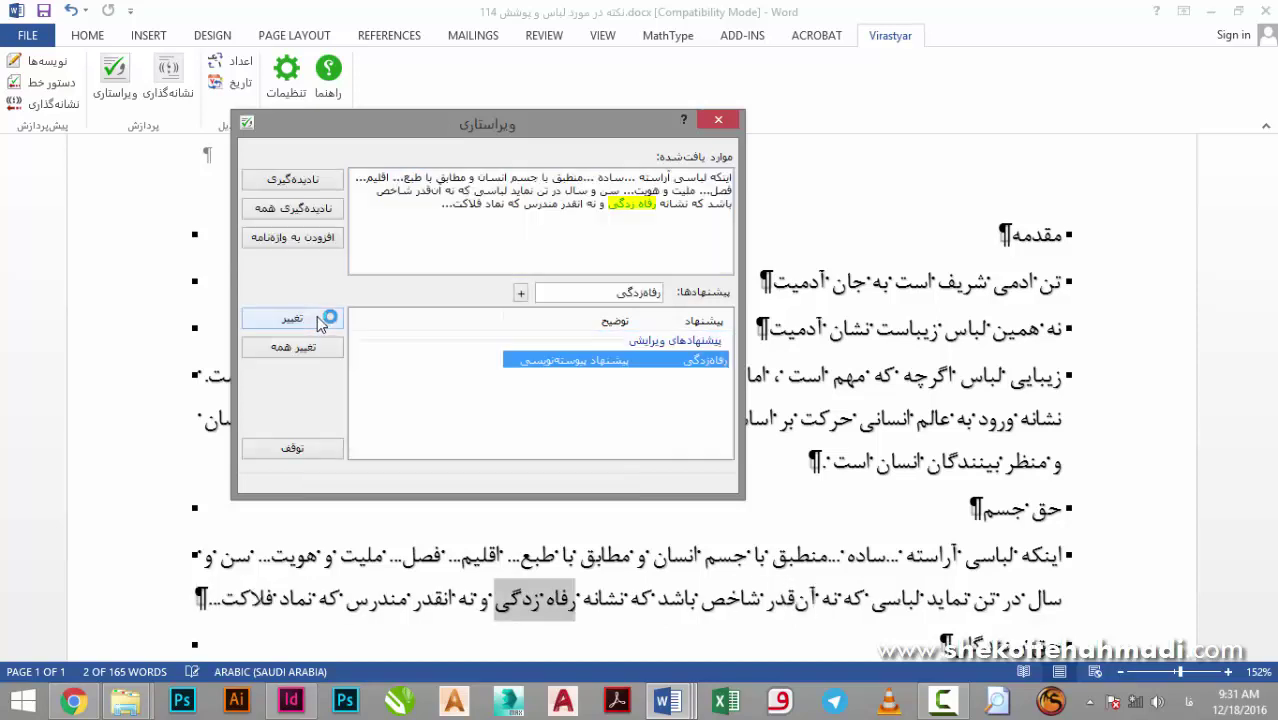
pyautogui.click(306, 321)
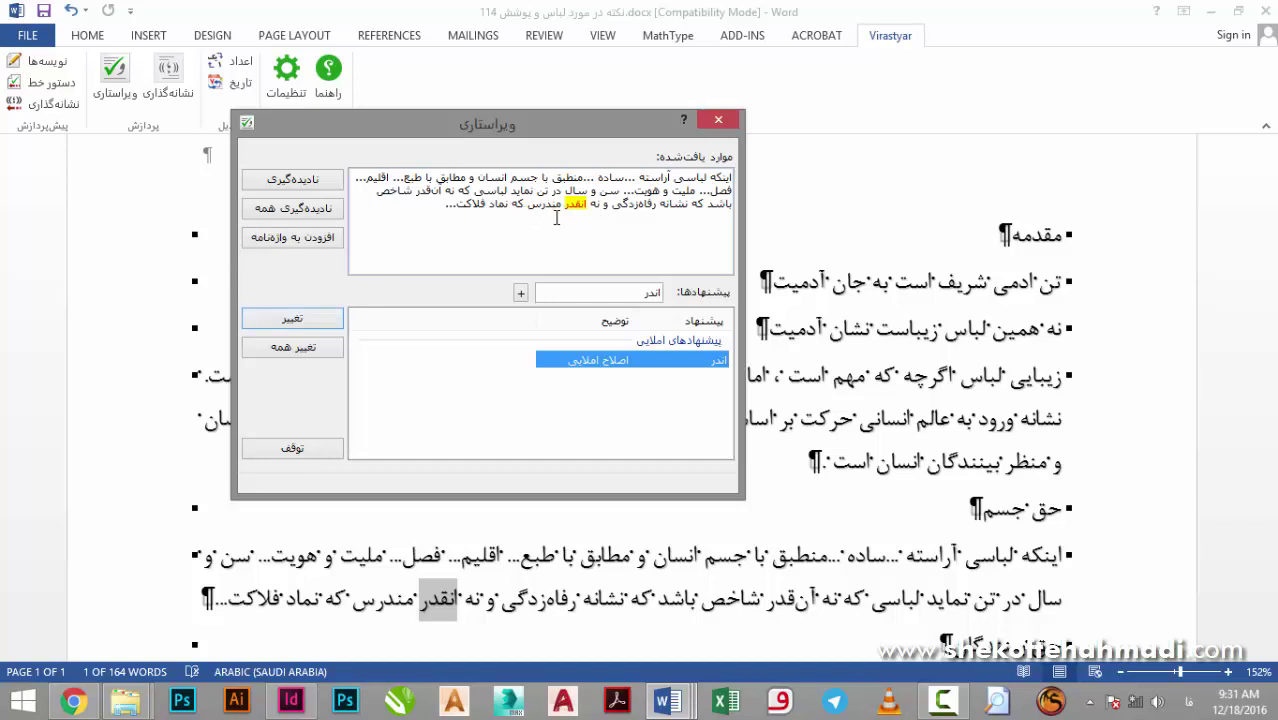
# Enter "آن‌قدر" as the suggestion for the second "انقدر" and add the flagged word to the dictionary.
pyautogui.moveTo(600, 297); pyautogui.dragTo(712, 300)
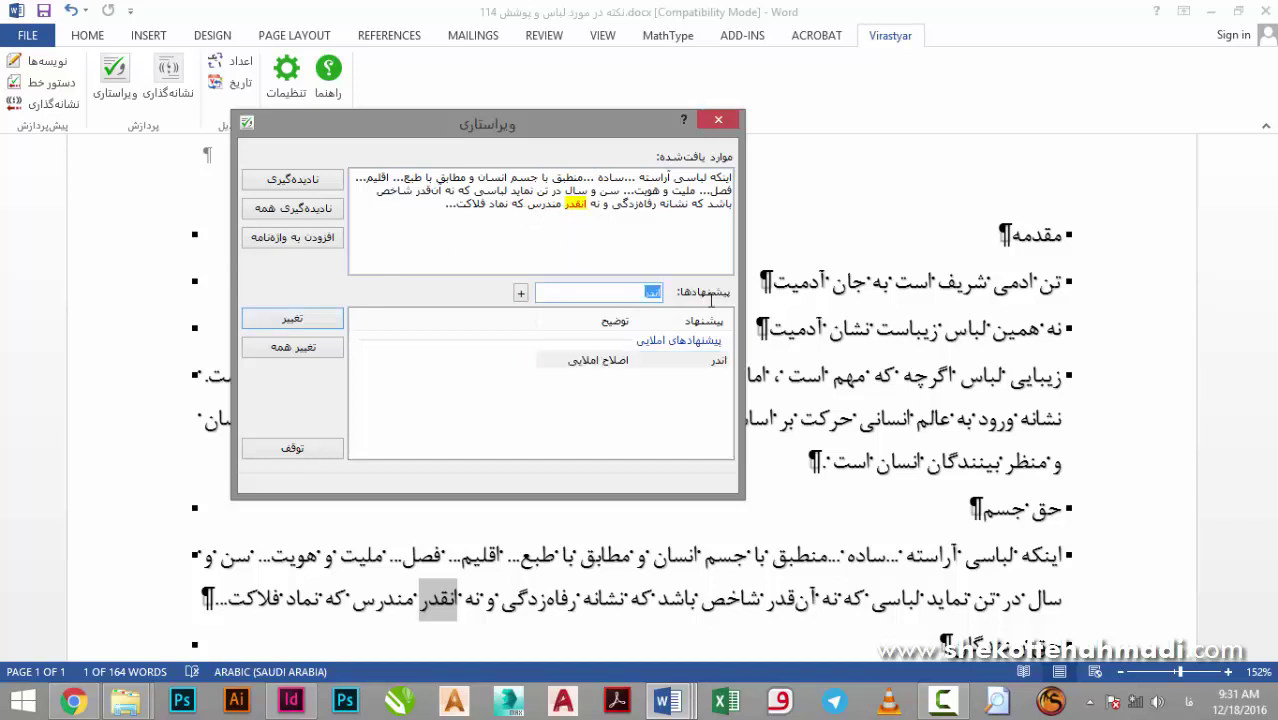
pyautogui.write('آن')
pyautogui.hotkey('ctrl', 'shift')
pyautogui.write('ن\u200cقدر')
pyautogui.click(281, 242)
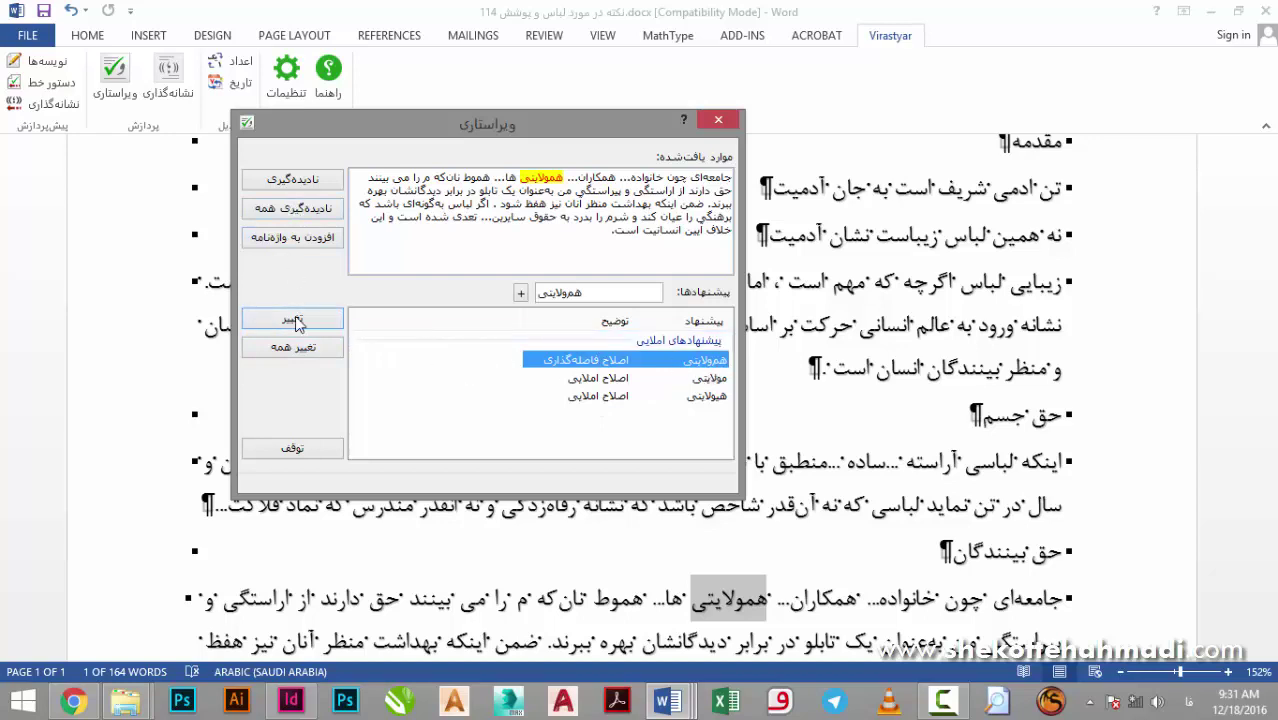
# Correct "همولایتی ها" to "هم‌ولایتی‌ها" by accepting the spacing and suffix suggestions.
pyautogui.click(300, 350)
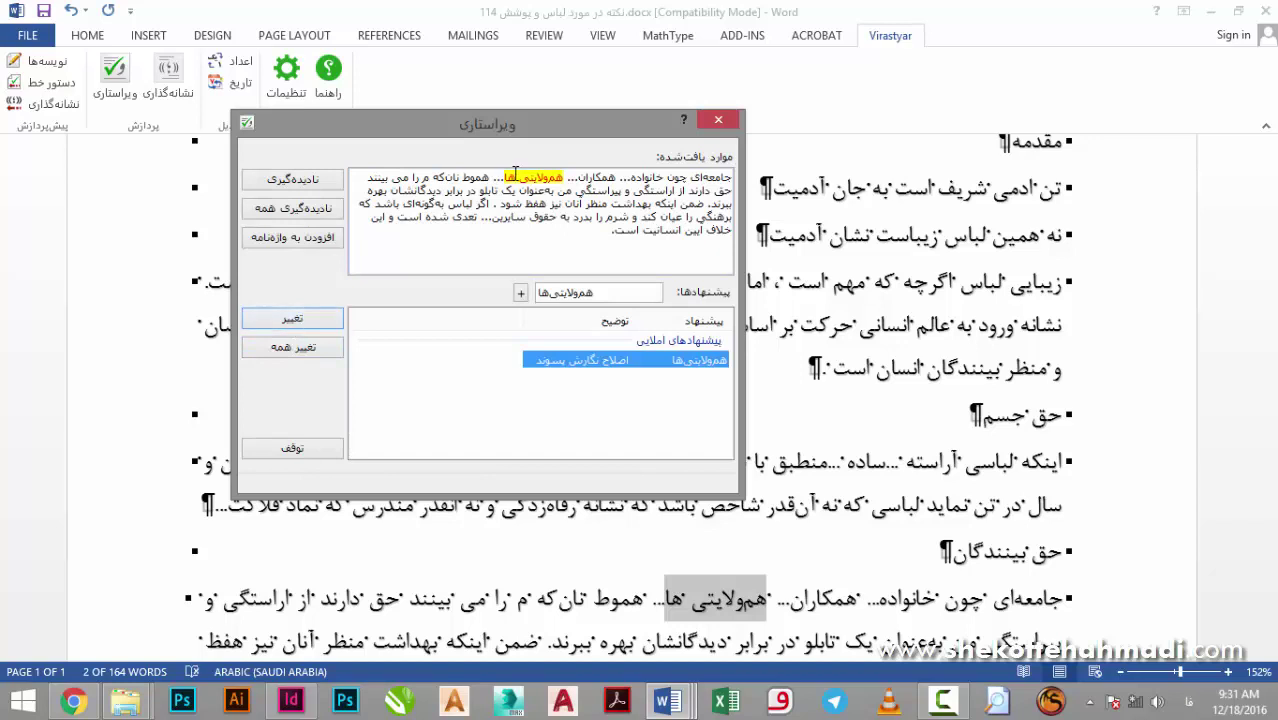
pyautogui.click(516, 174)
pyautogui.click(293, 318)
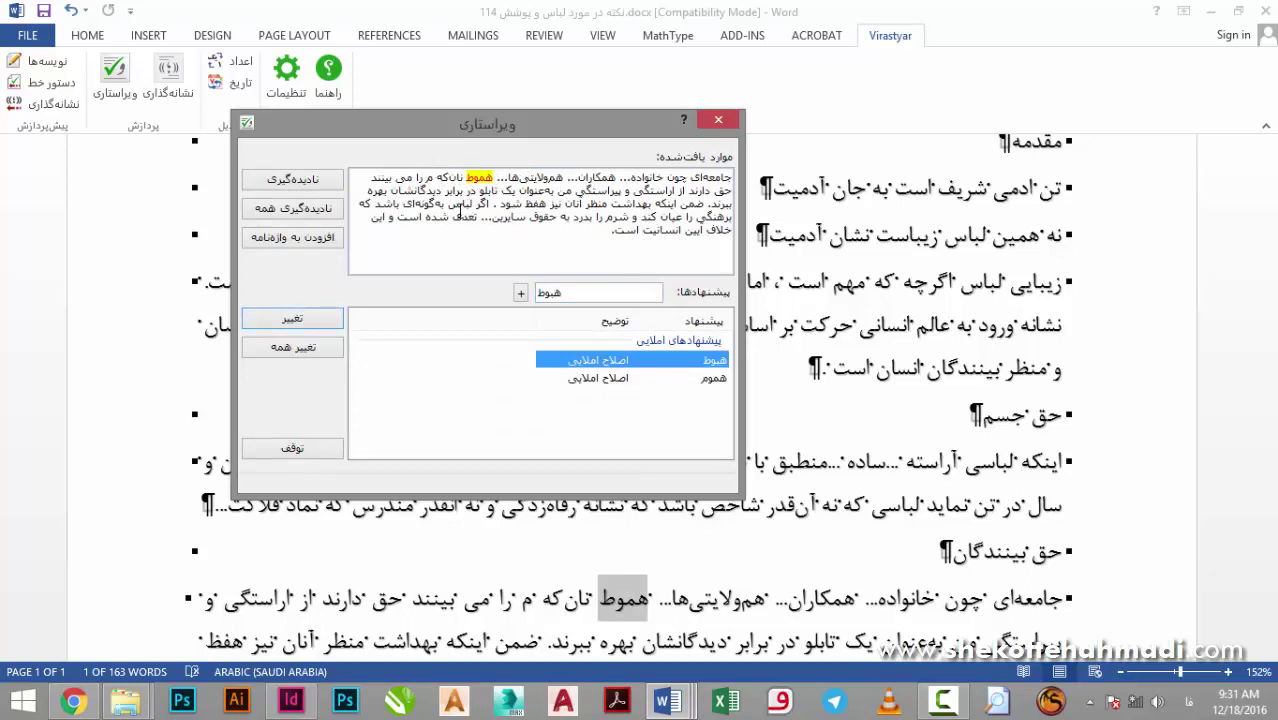
# Ignore the flagged "هموط", join it with "نان‌که" in the document as "هموطنان‌که", and resume proofreading past the joined word.
pyautogui.click(550, 293)
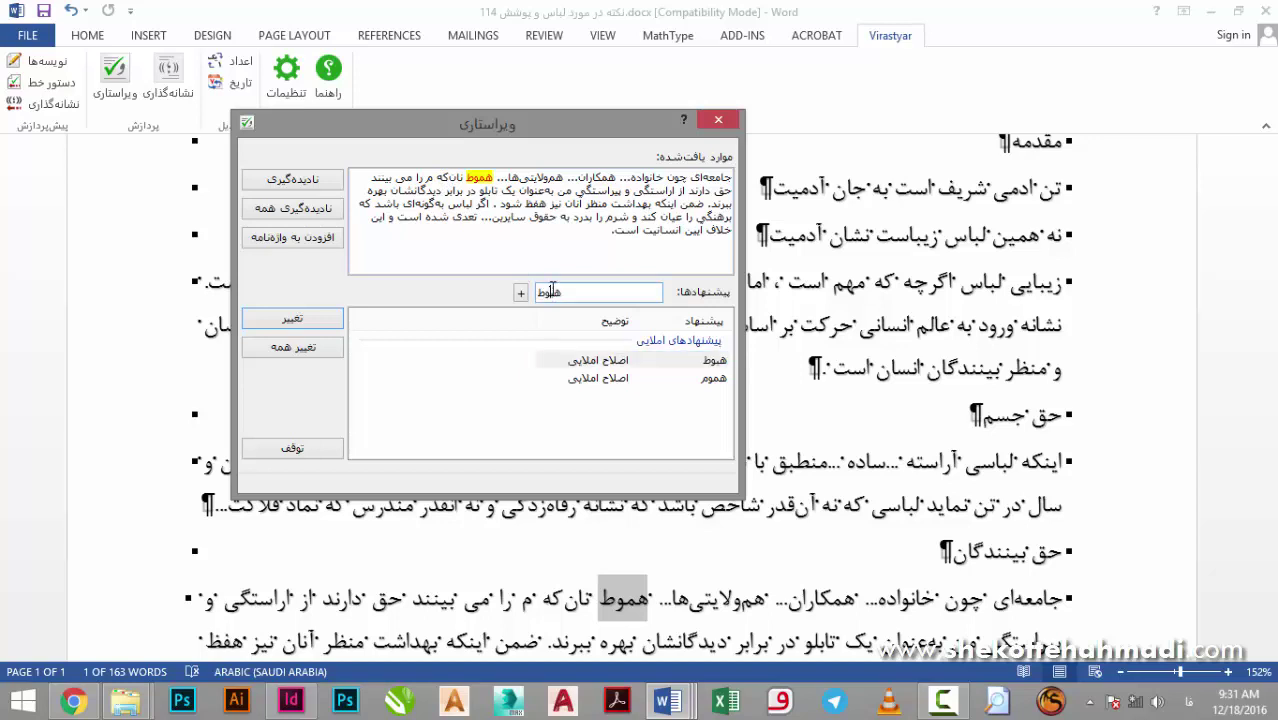
pyautogui.click(291, 184)
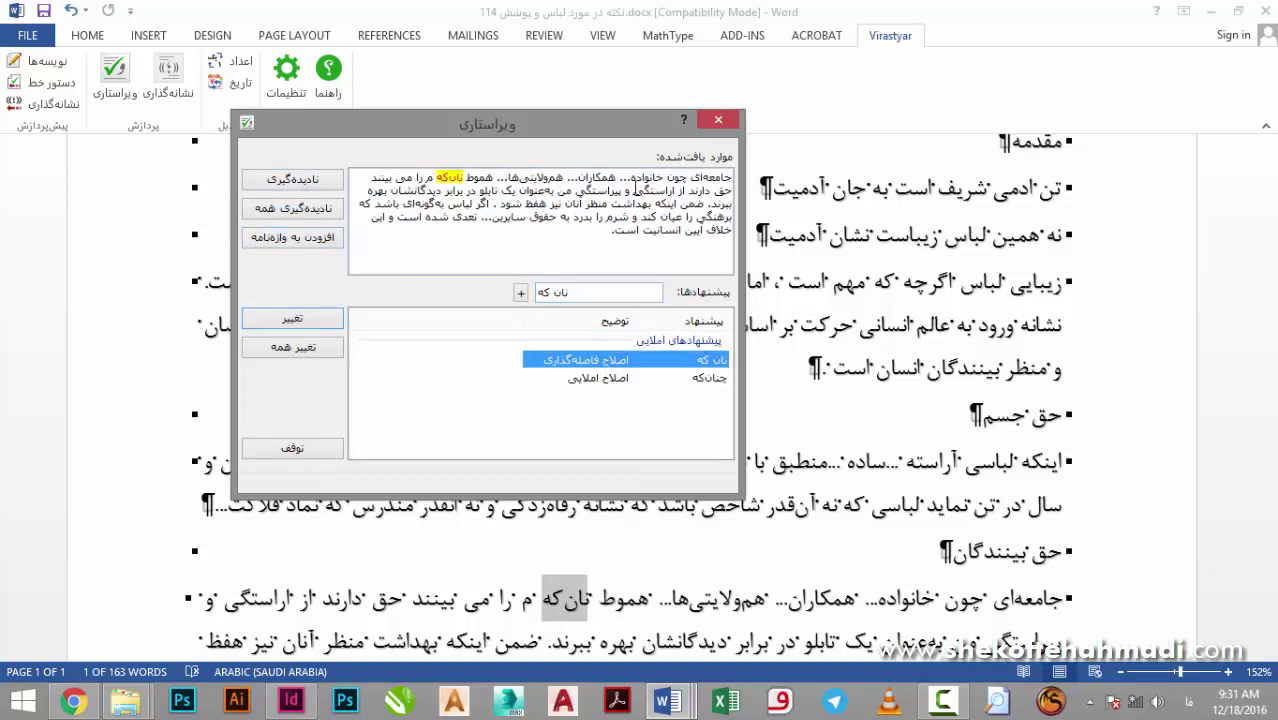
pyautogui.click(593, 610)
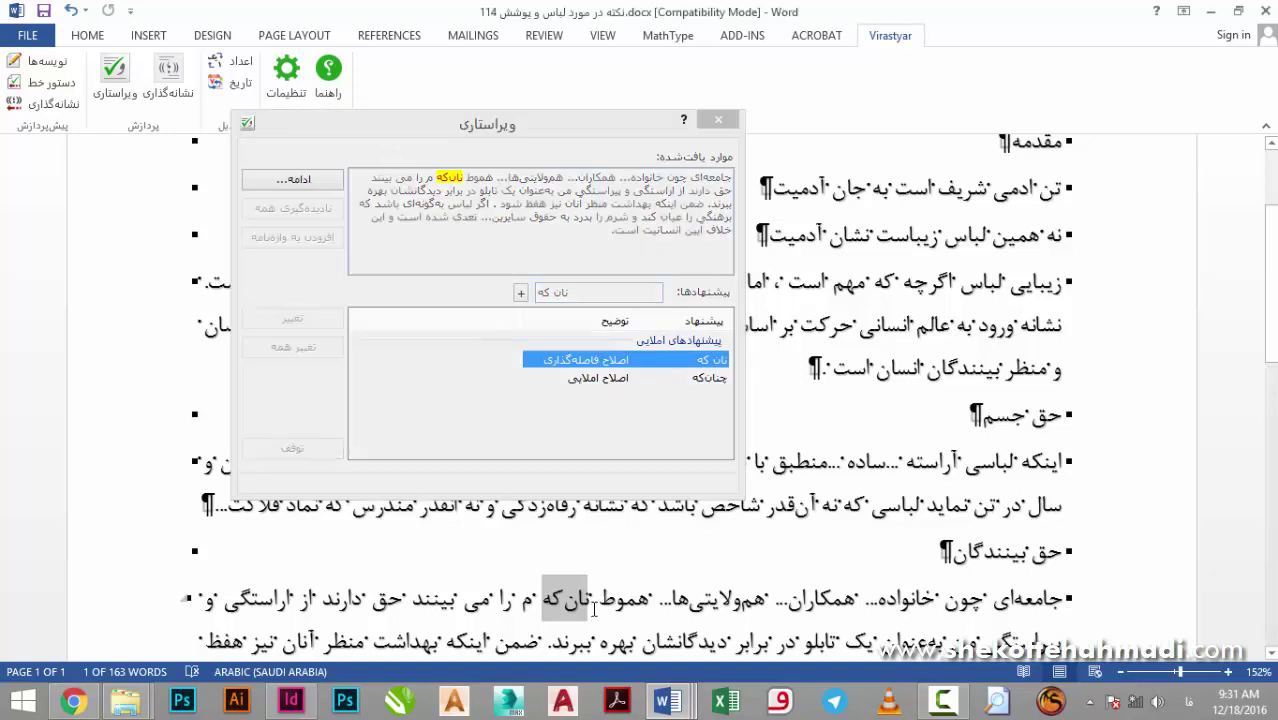
pyautogui.click(588, 610)
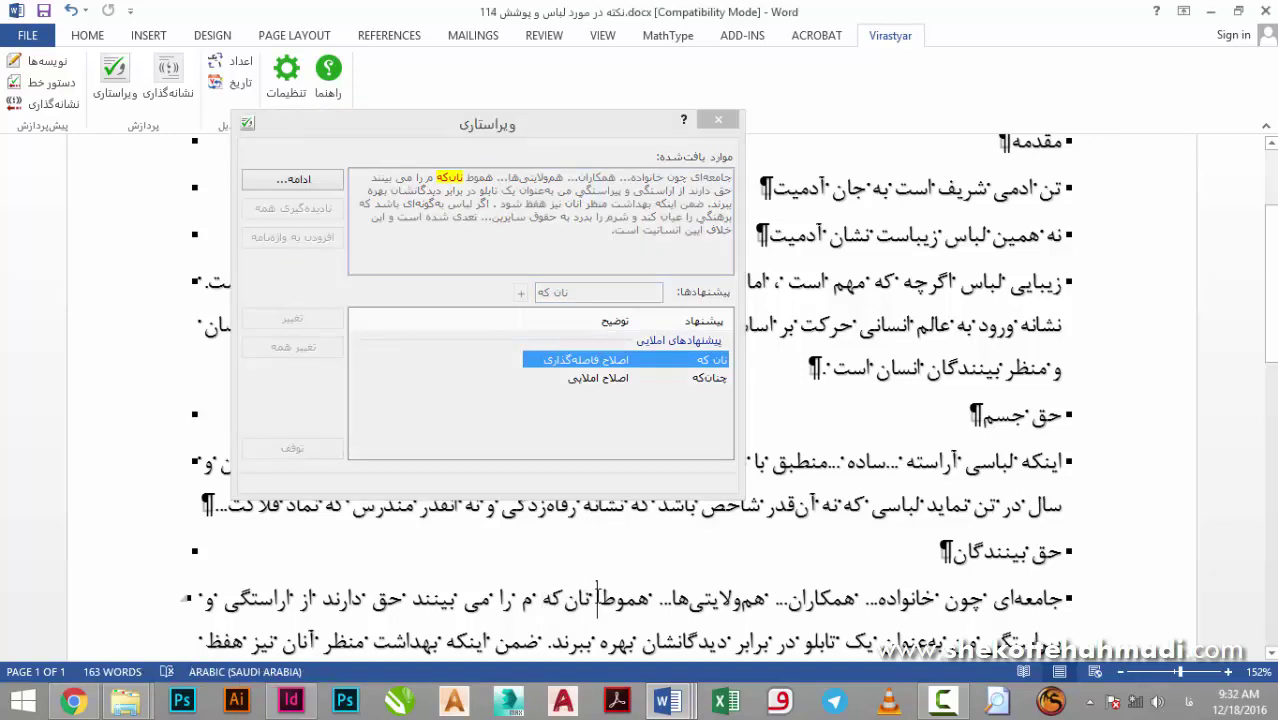
pyautogui.moveTo(598, 600); pyautogui.dragTo(590, 600)
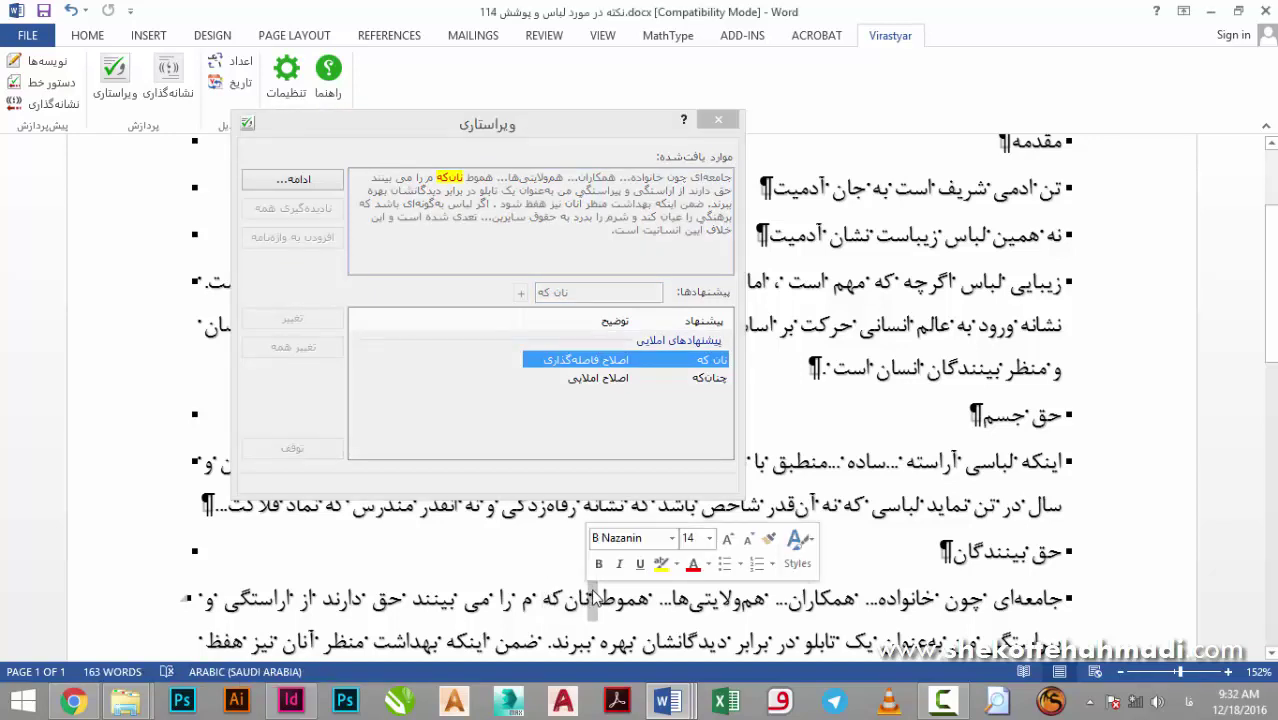
pyautogui.write('نان\u200c')
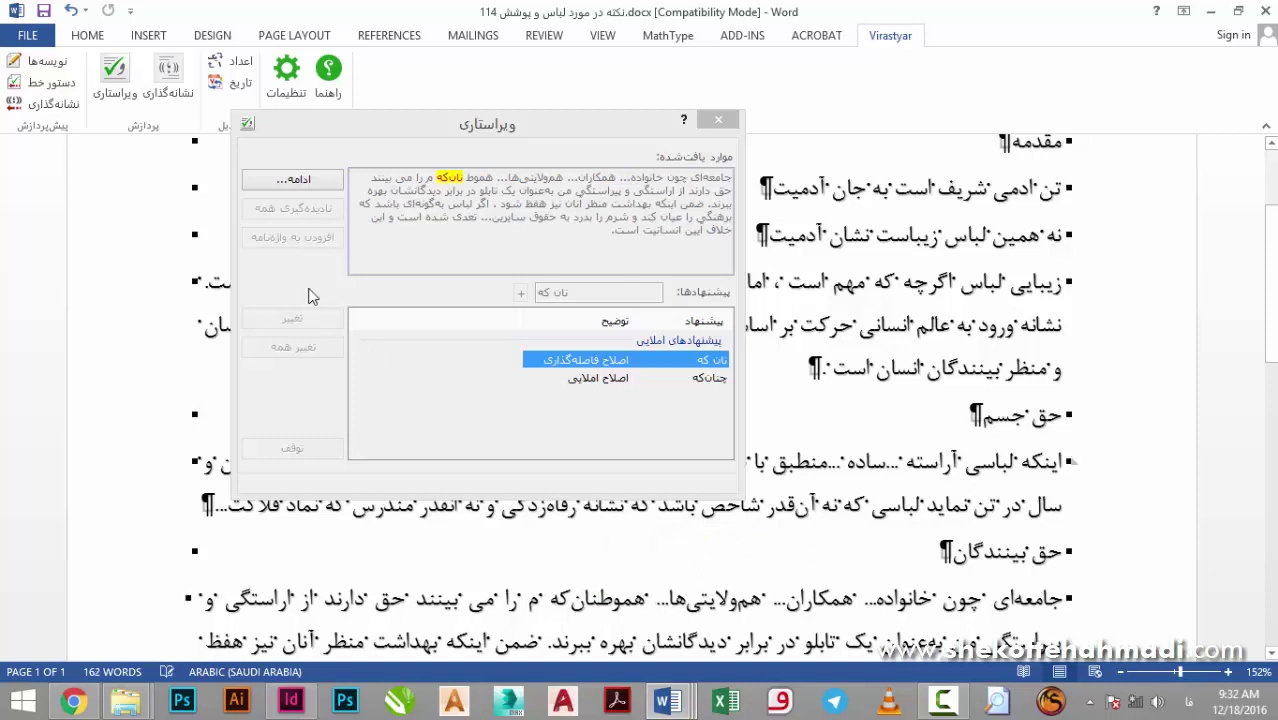
pyautogui.click(287, 182)
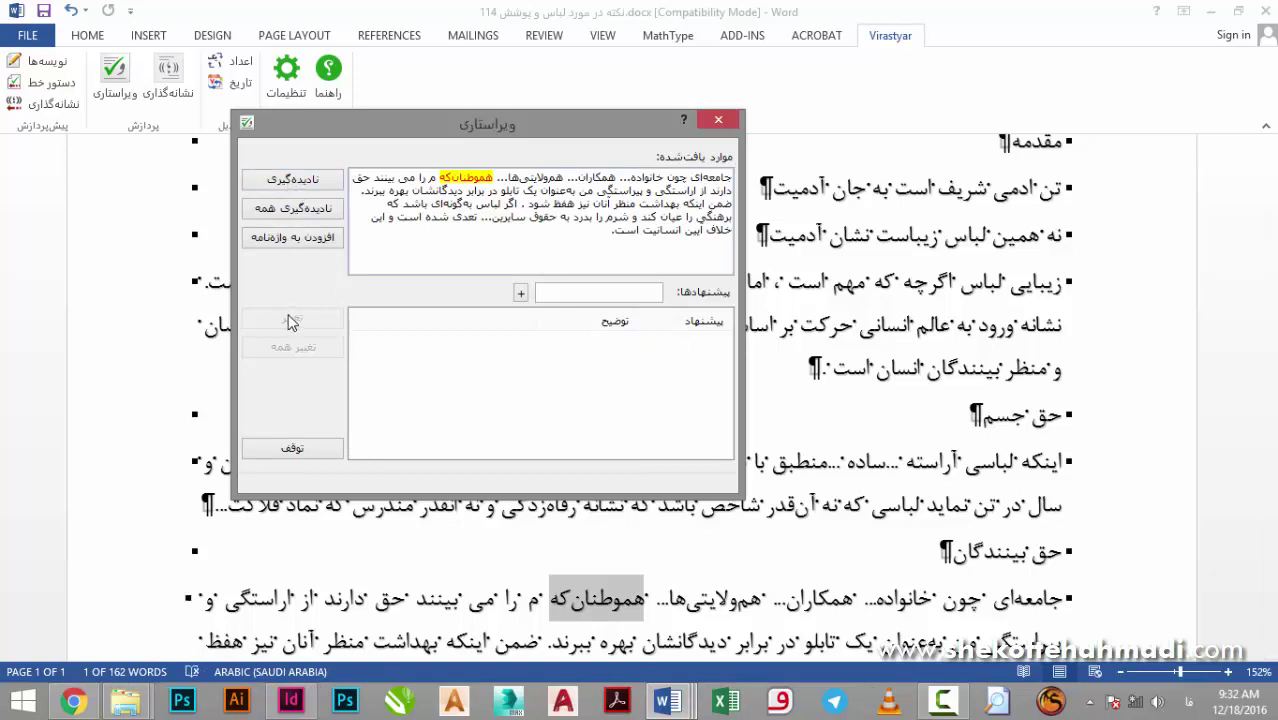
pyautogui.click(298, 186)
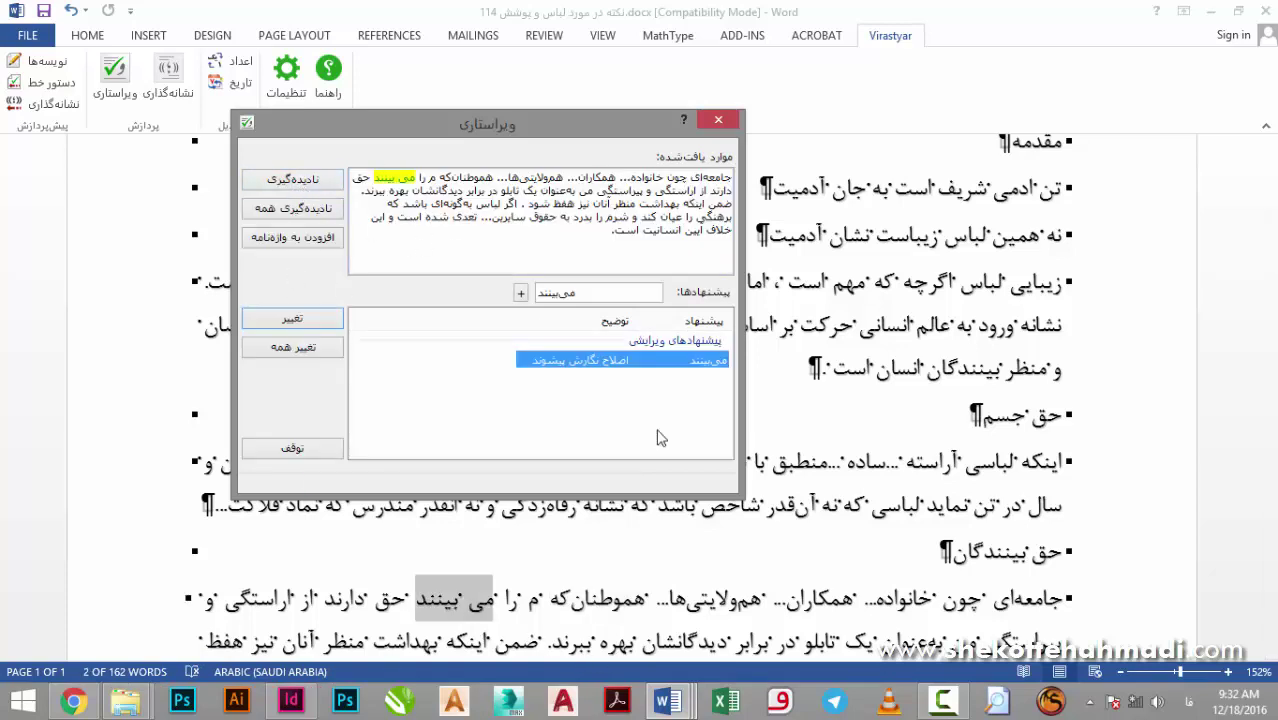
# Apply the corrections "می‌بینند", "حق‌دارند", "آراستگی" and "حفظ" in the paragraph under "حق بینندگان".
pyautogui.click(275, 324)
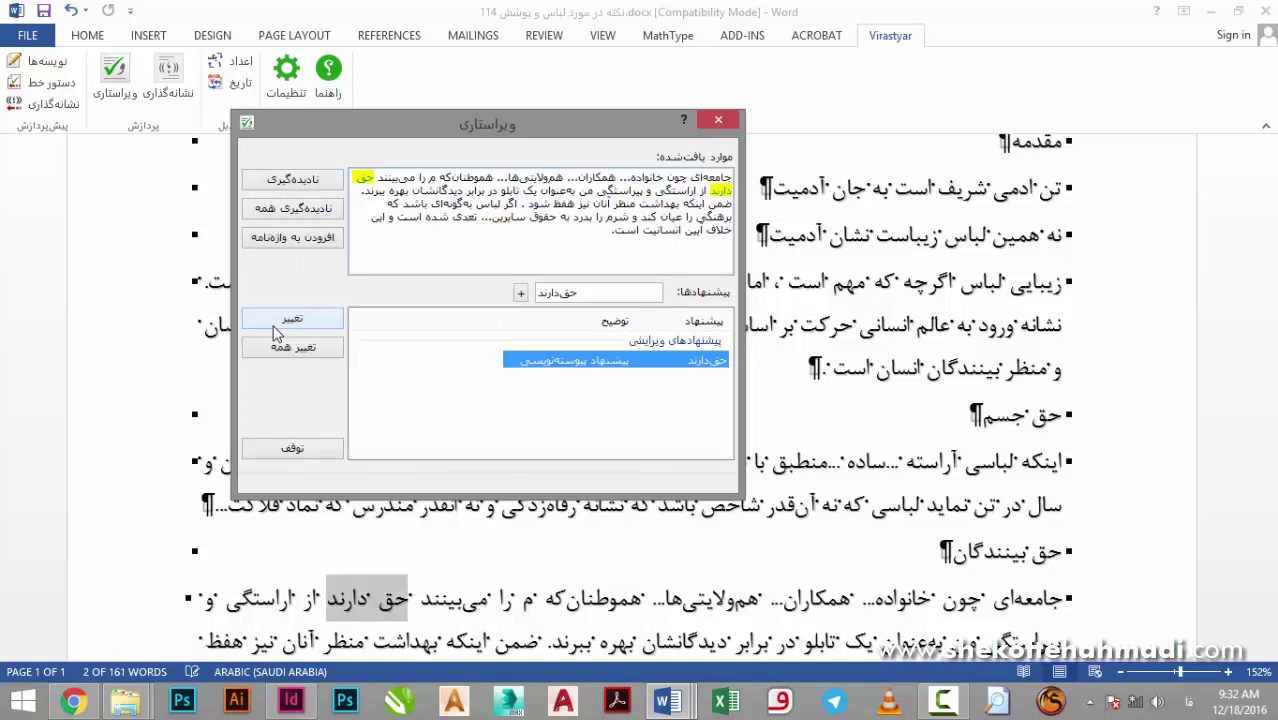
pyautogui.click(284, 320)
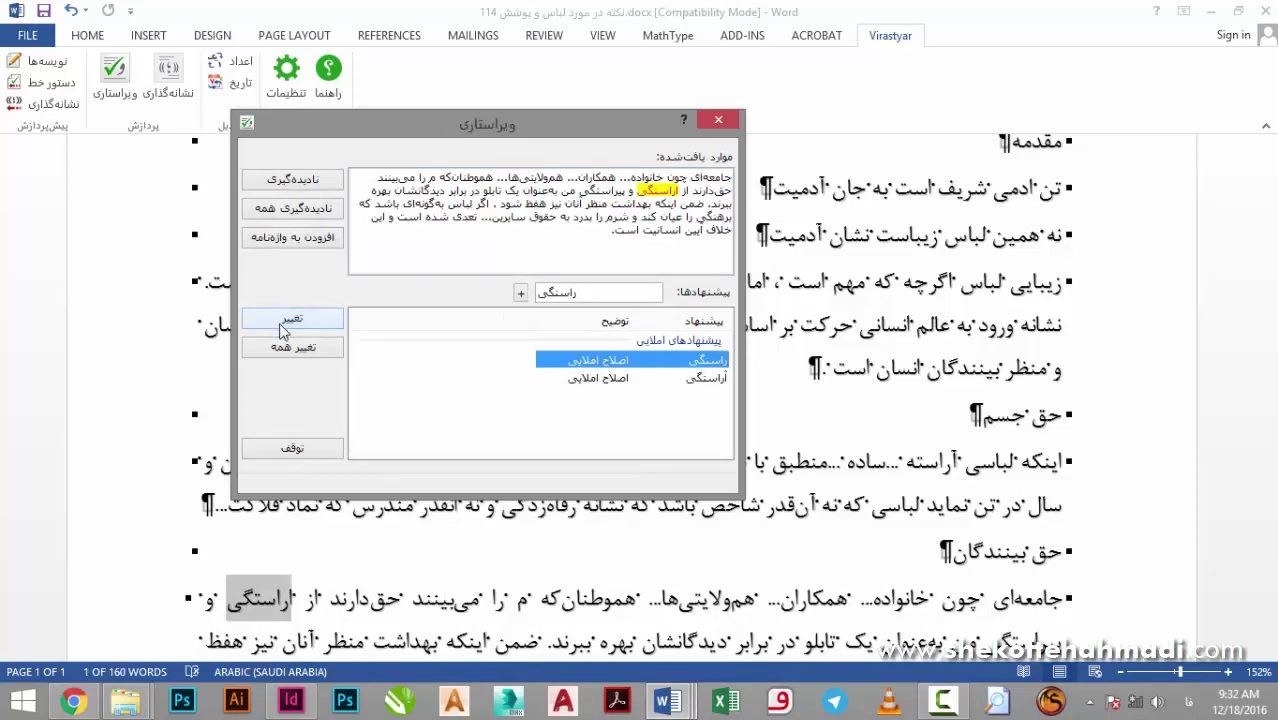
pyautogui.click(589, 293)
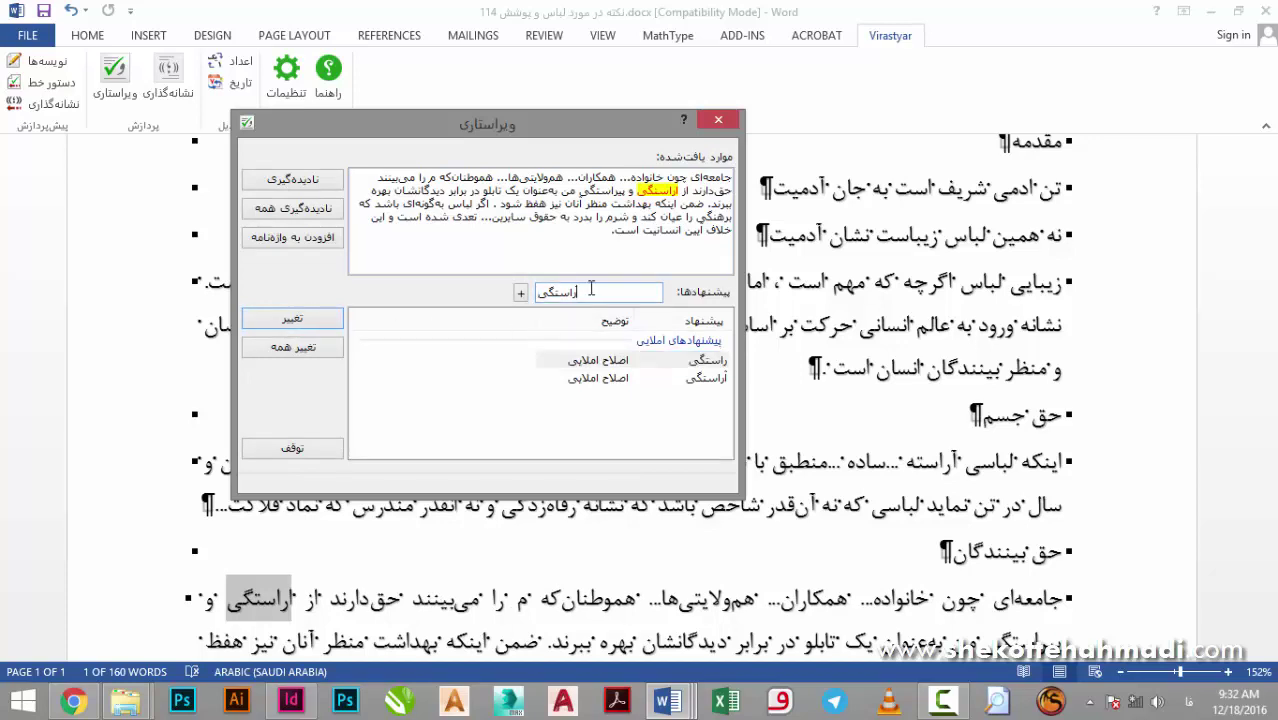
pyautogui.click(289, 322)
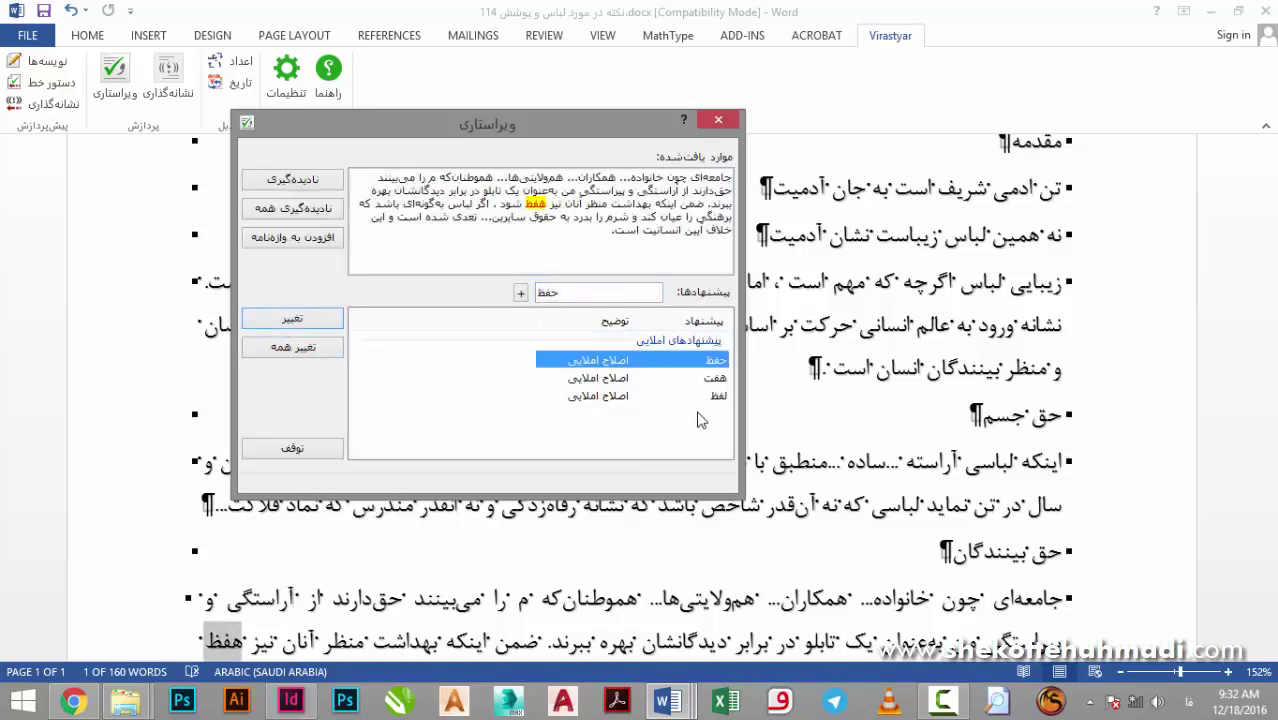
pyautogui.click(299, 317)
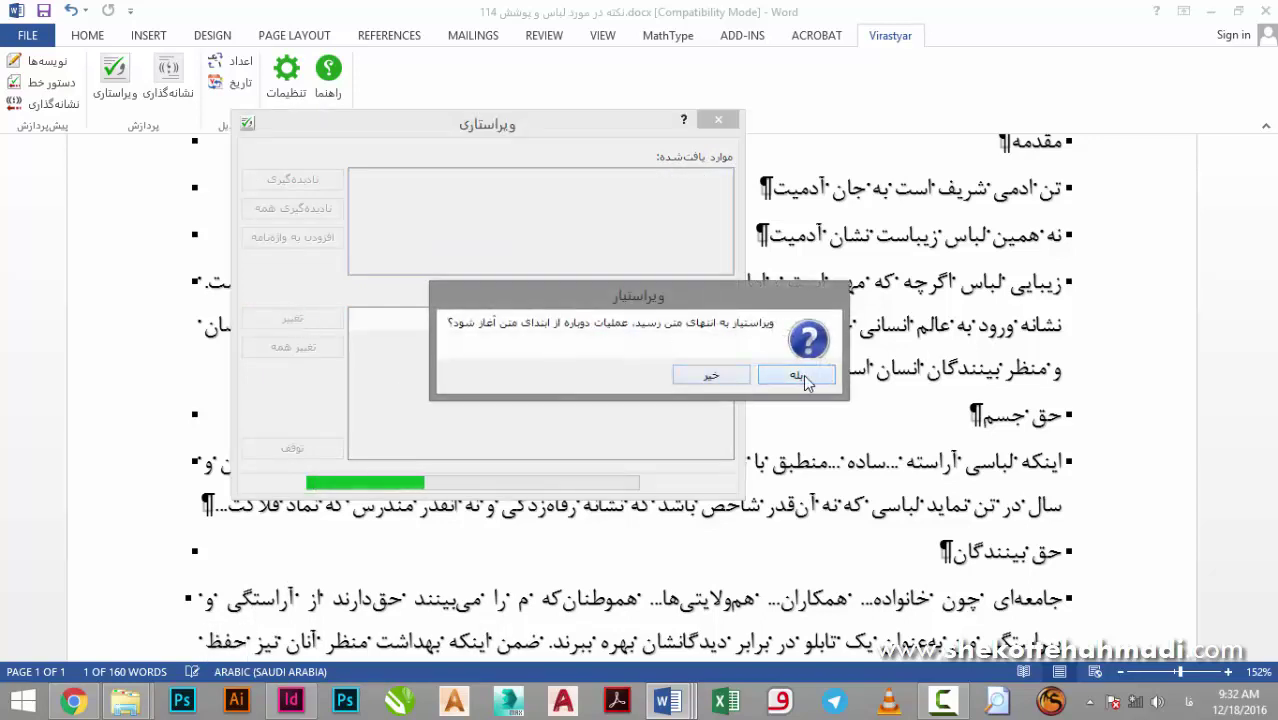
# Proofread again from the beginning, correcting "ادمی" to "آدمی" and ignoring "هموطنان‌که", and close the proofreader.
pyautogui.click(803, 374)
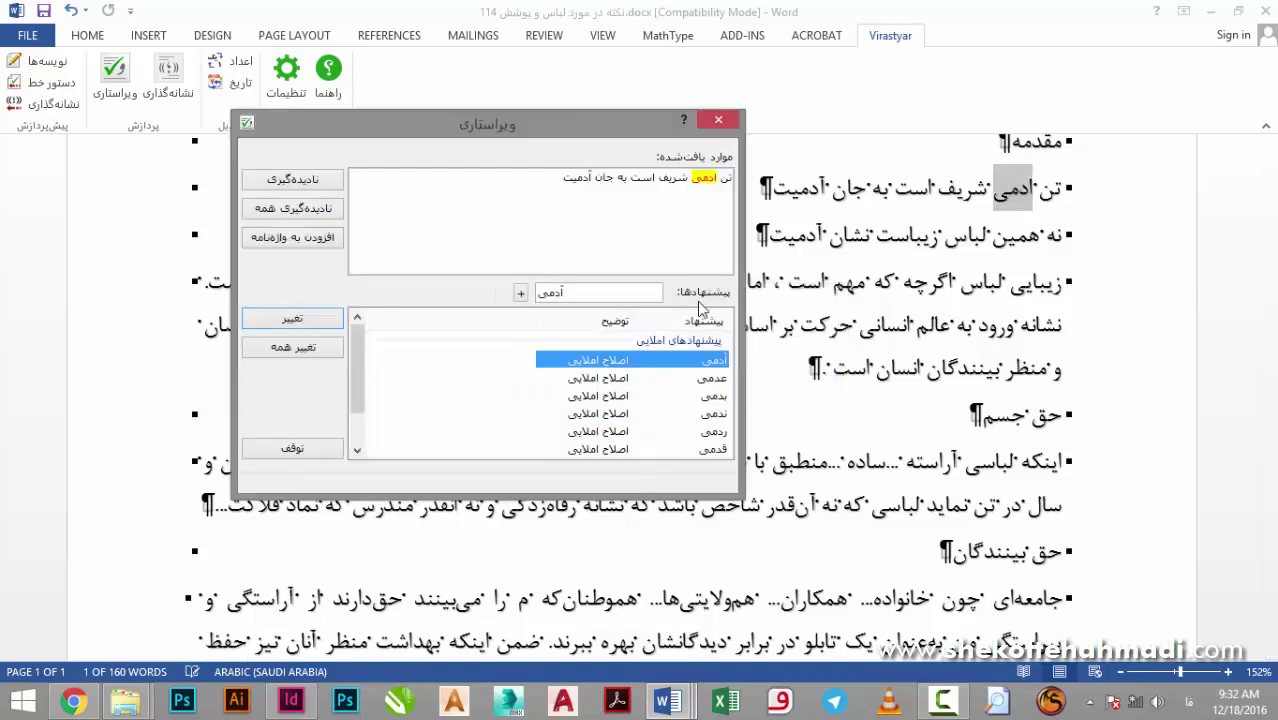
pyautogui.click(285, 319)
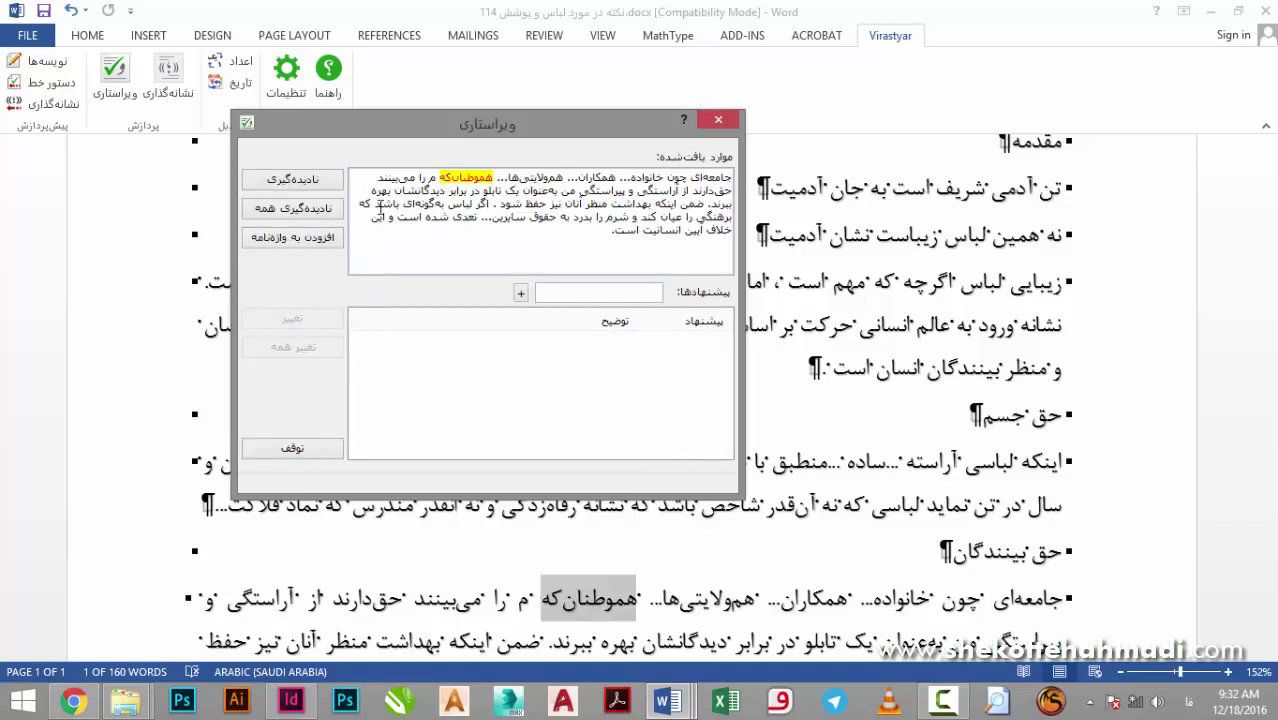
pyautogui.moveTo(431, 136); pyautogui.dragTo(452, 122)
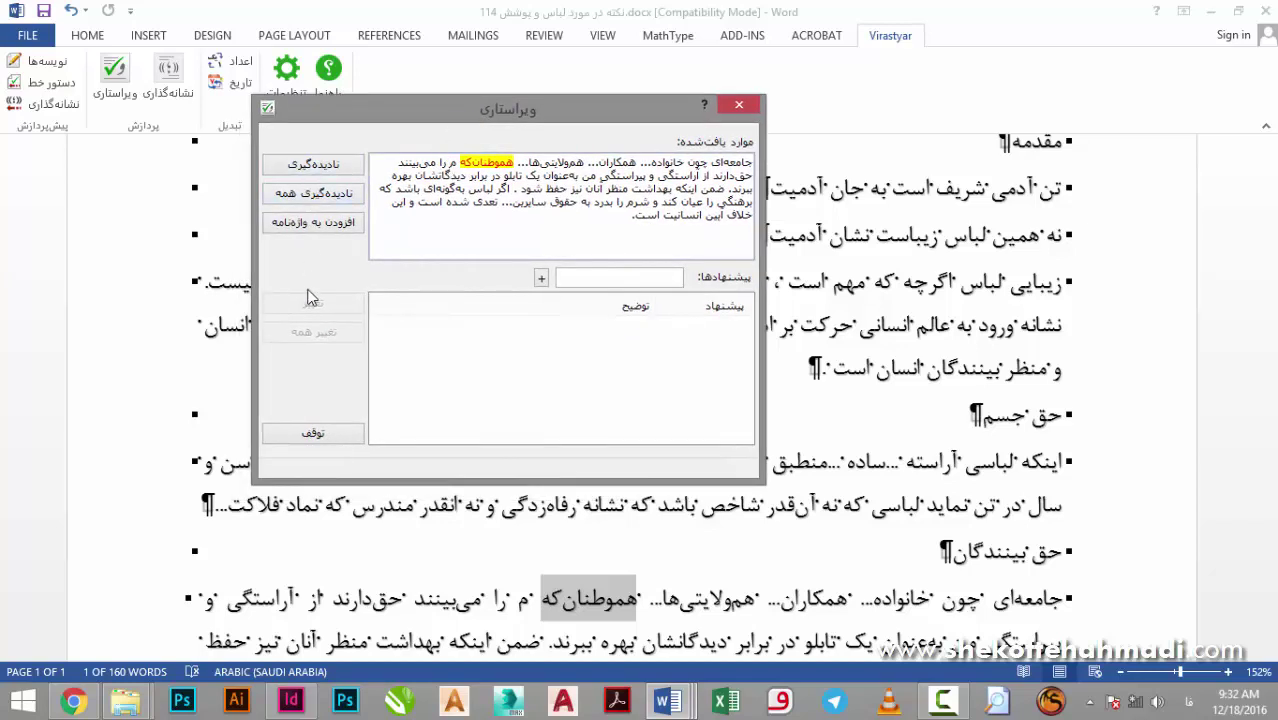
pyautogui.click(316, 168)
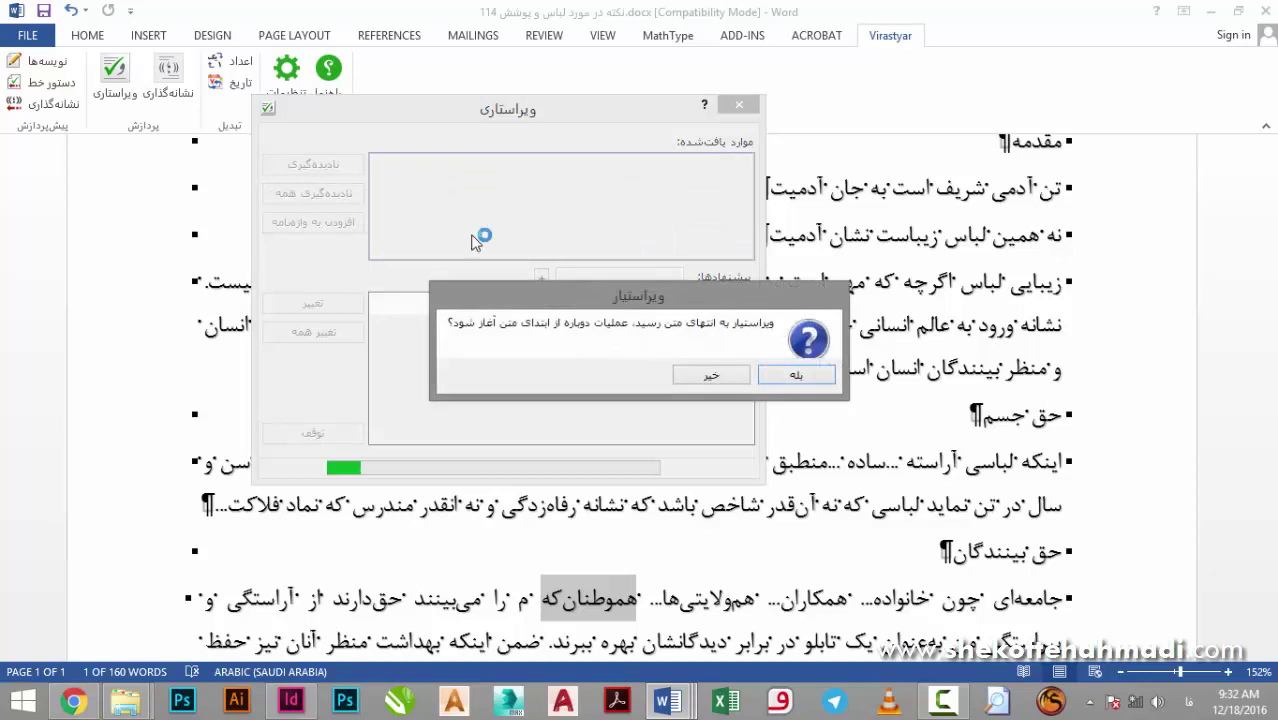
pyautogui.click(785, 376)
pyautogui.click(738, 106)
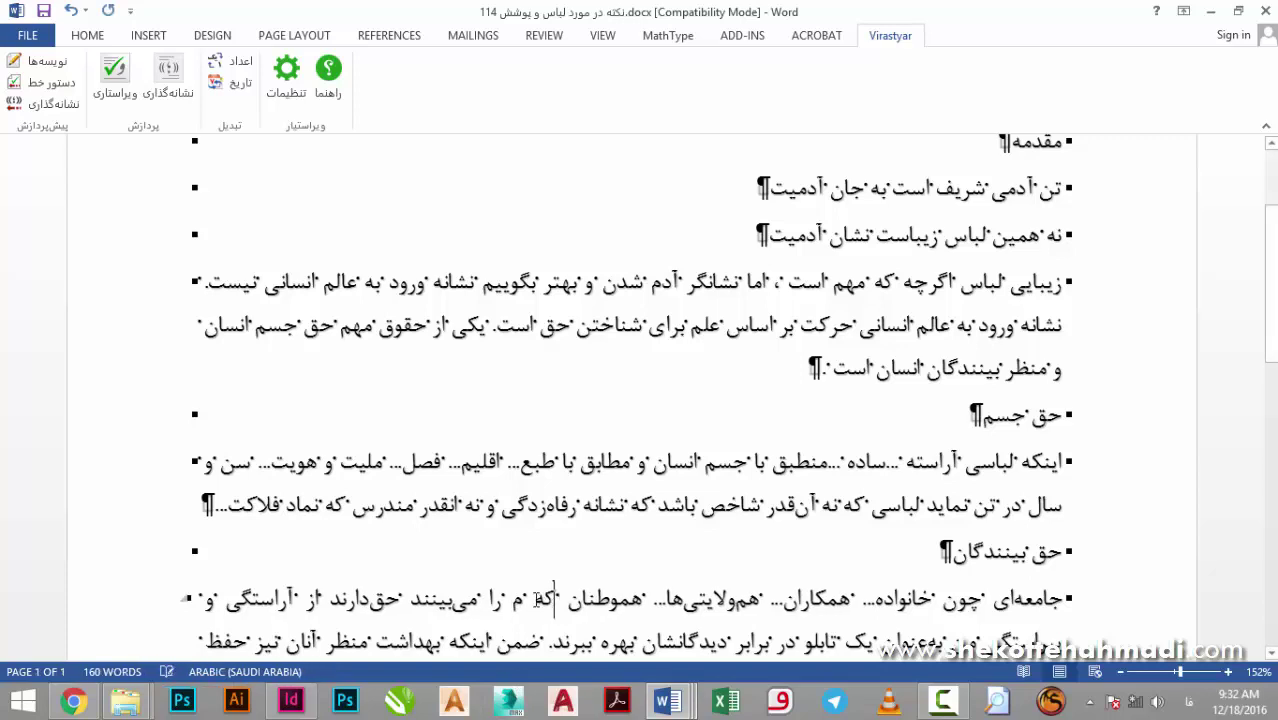
# Join "م را" into "مرا" in the paragraph under "حق بینندگان".
pyautogui.moveTo(511, 598); pyautogui.dragTo(503, 598)
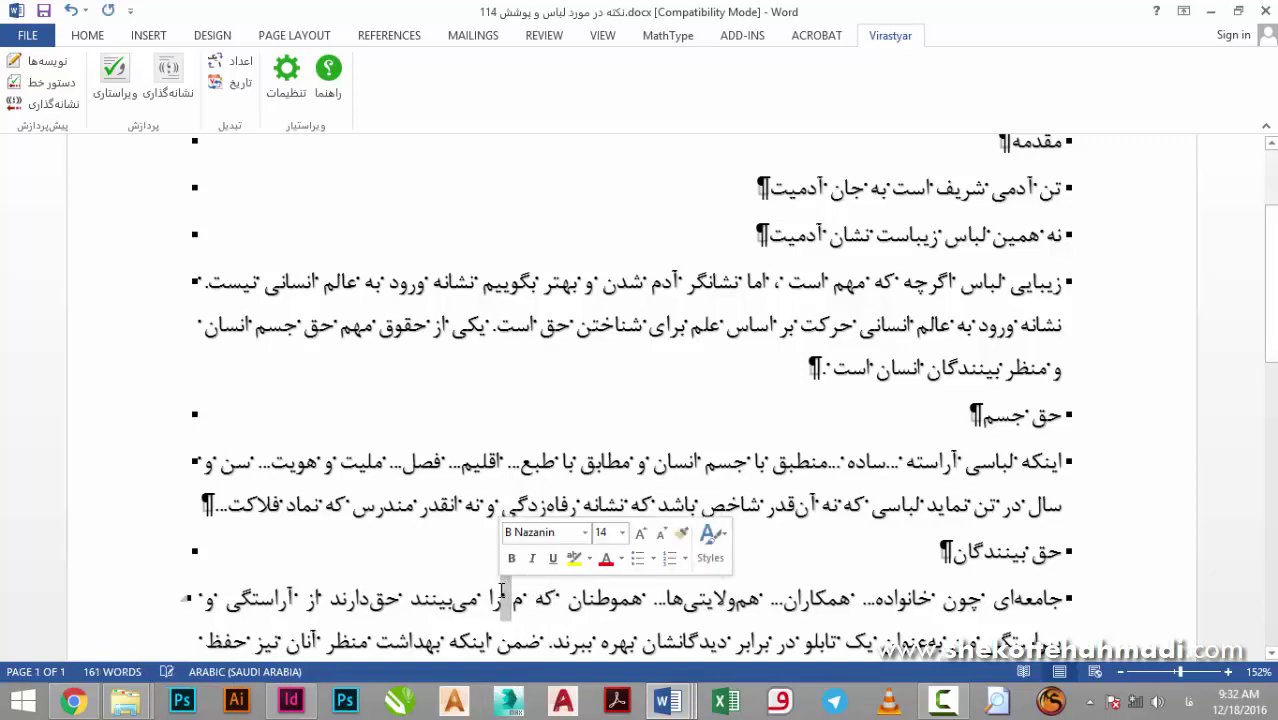
pyautogui.press('BackSpace')
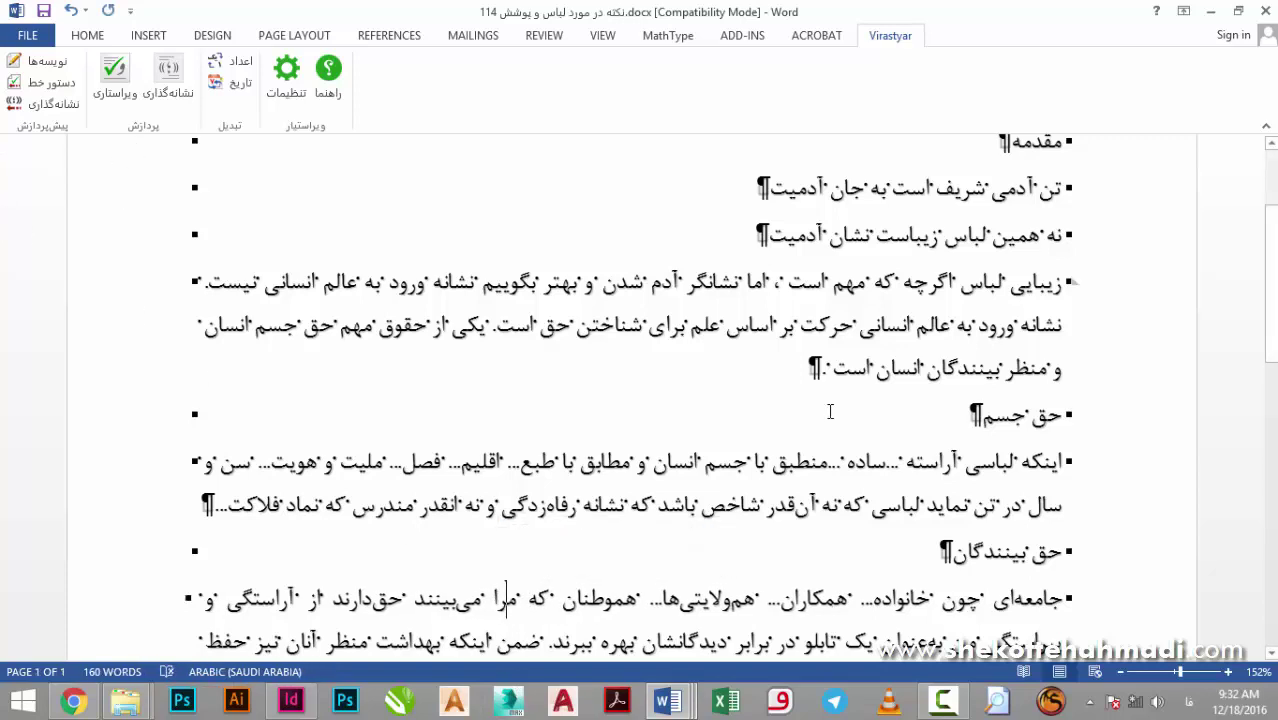
pyautogui.scroll(-8, 825, 408)
pyautogui.scroll(10, 839, 407)
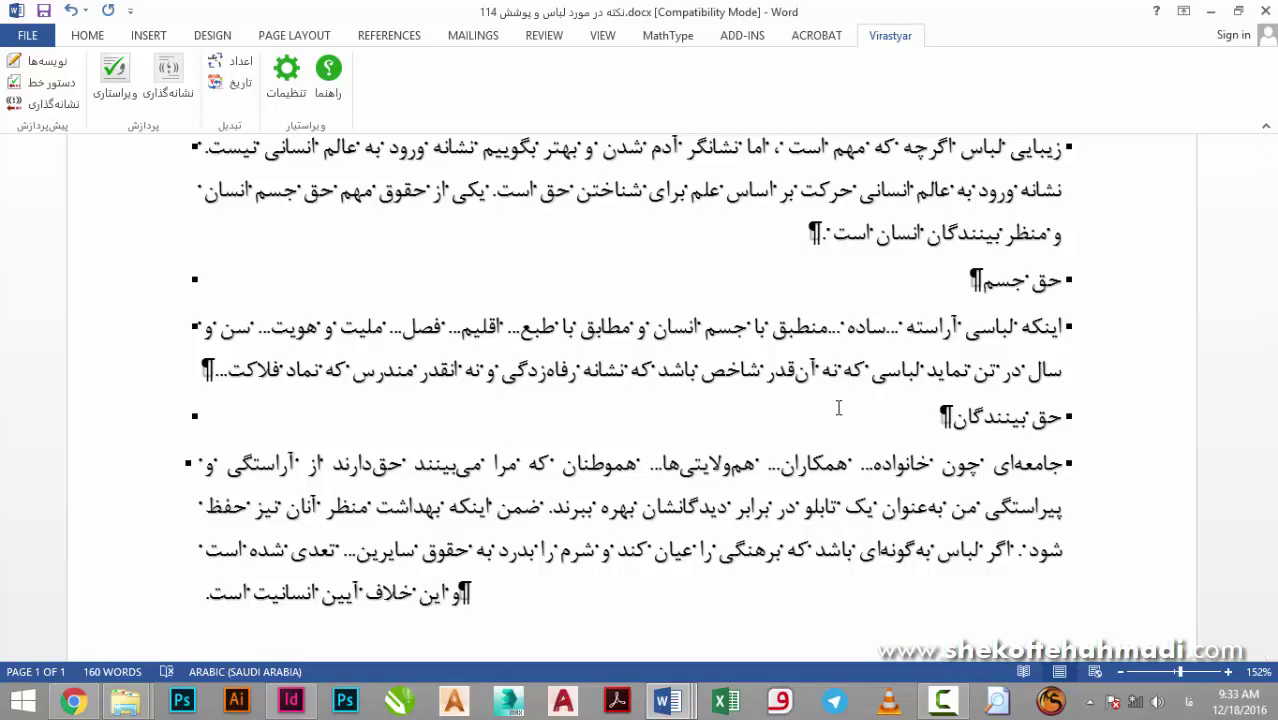
pyautogui.scroll(5, 839, 407)
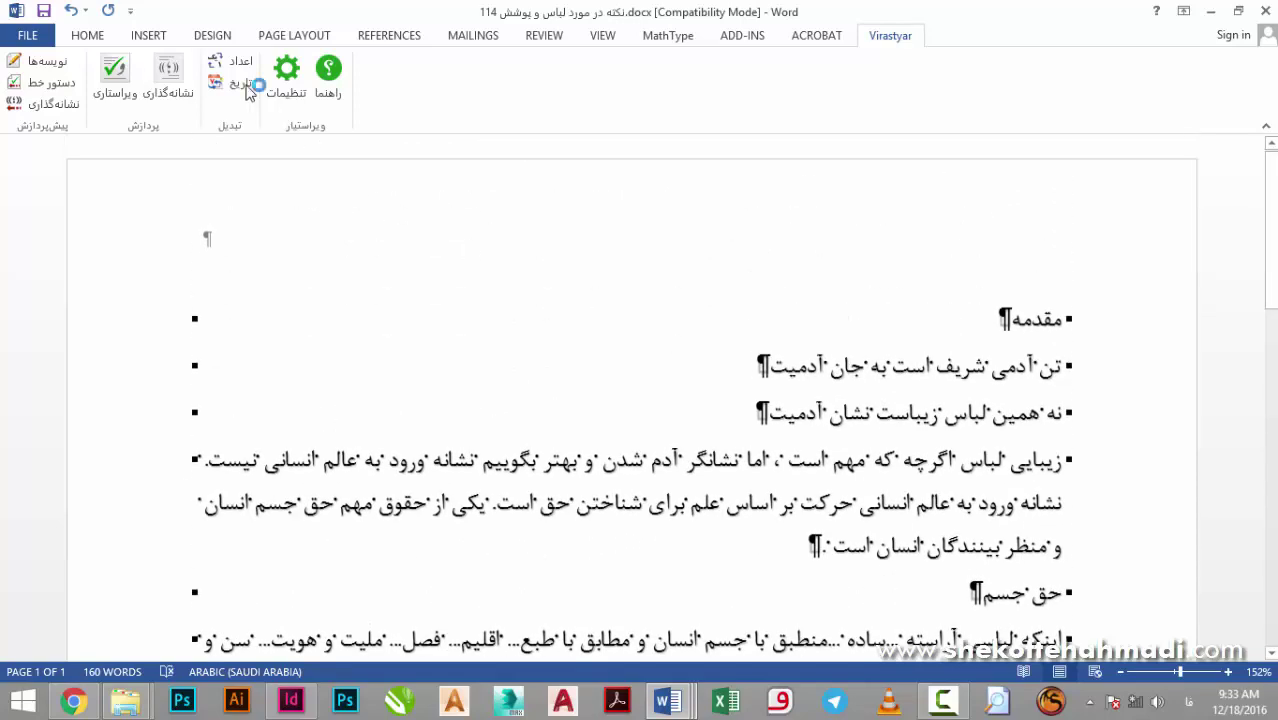
# Run Virastyar's punctuation check, removing all unneeded spaces before punctuation marks, repeat it from the document's beginning, and end the check.
pyautogui.click(167, 80)
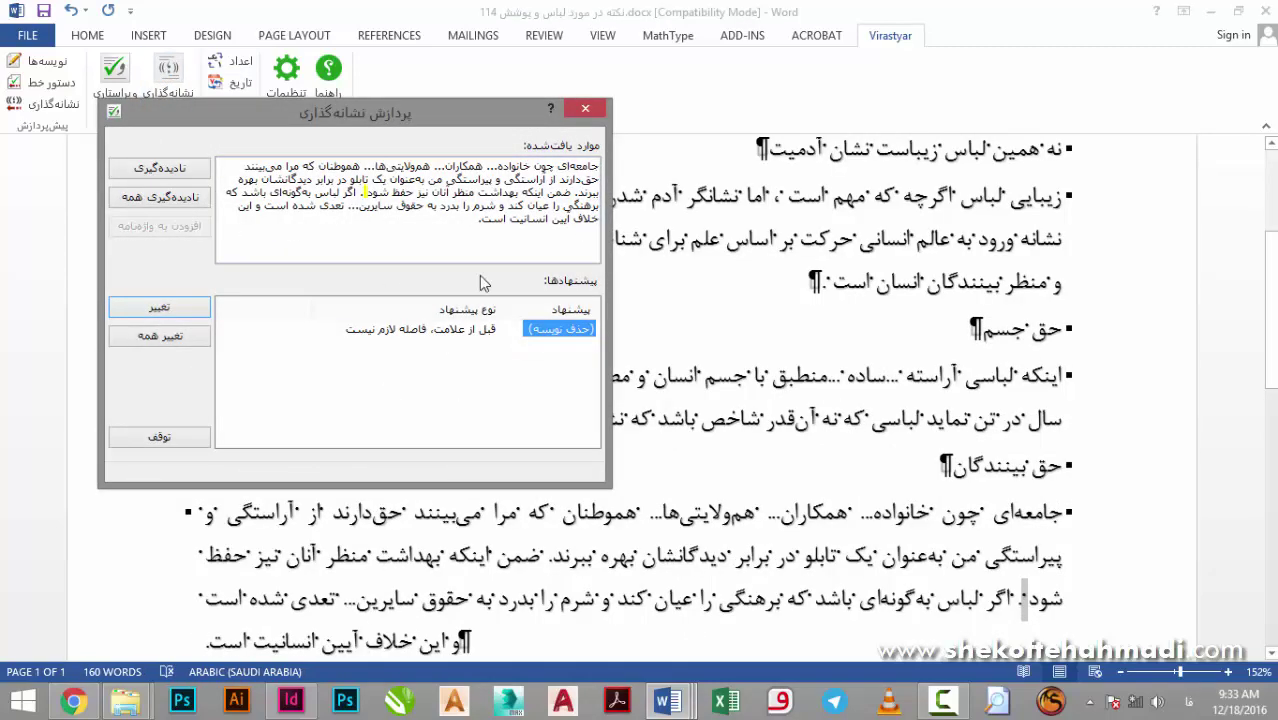
pyautogui.moveTo(355, 106); pyautogui.dragTo(391, 83)
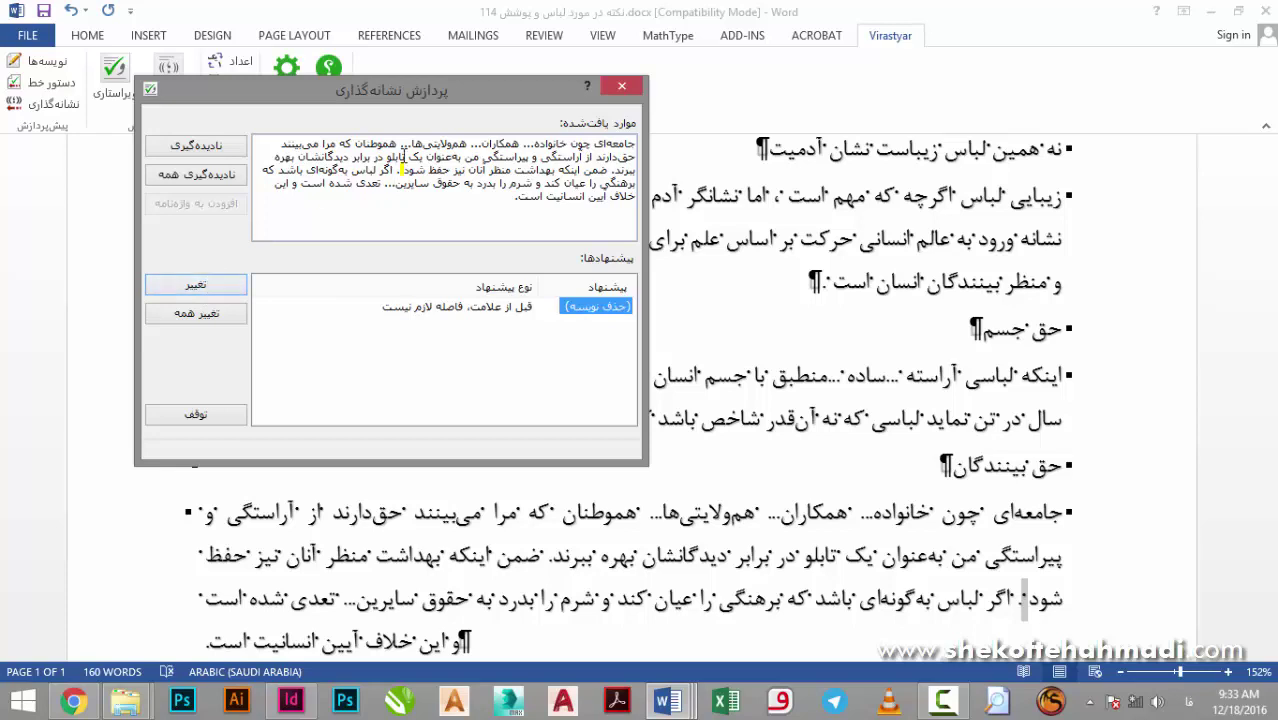
pyautogui.click(195, 316)
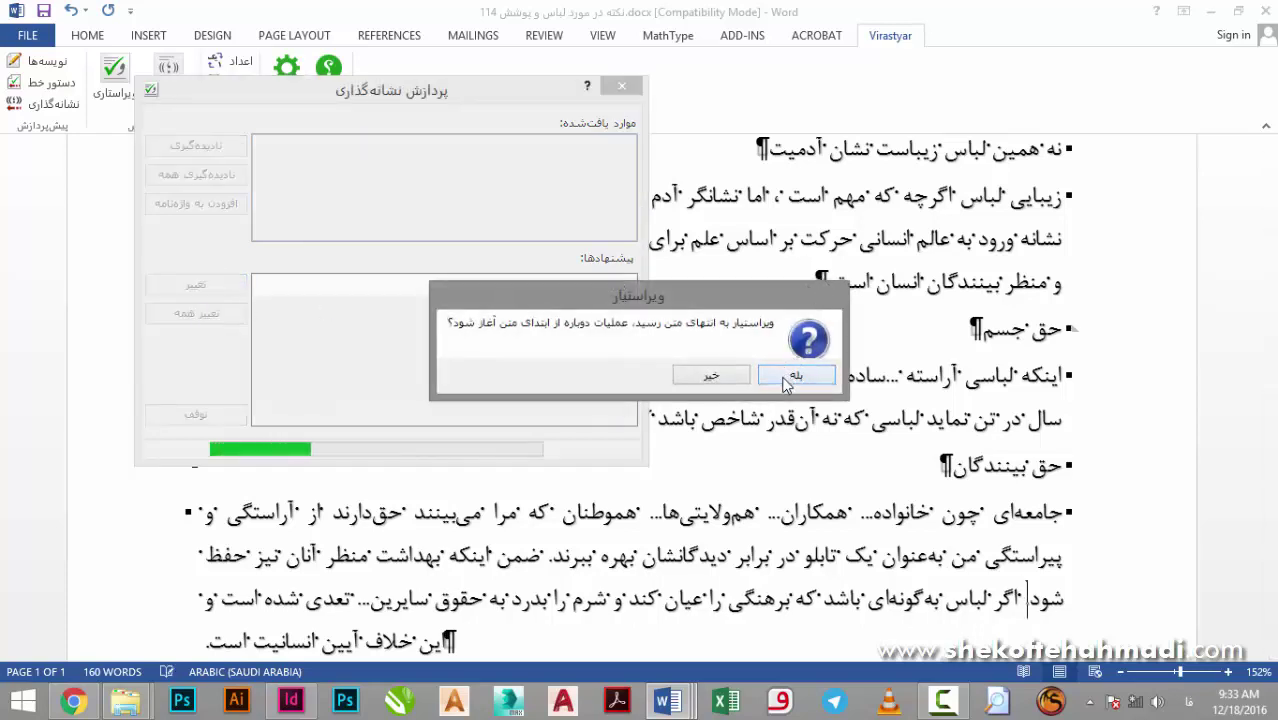
pyautogui.click(795, 378)
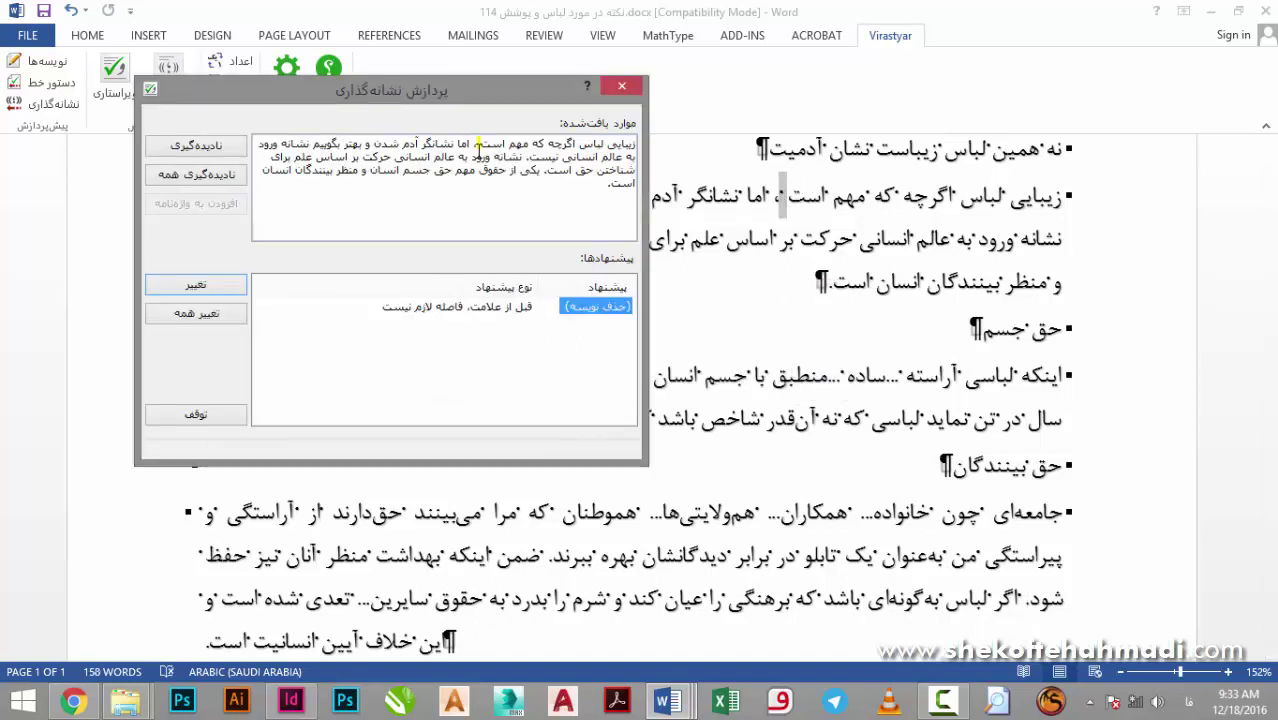
pyautogui.click(207, 310)
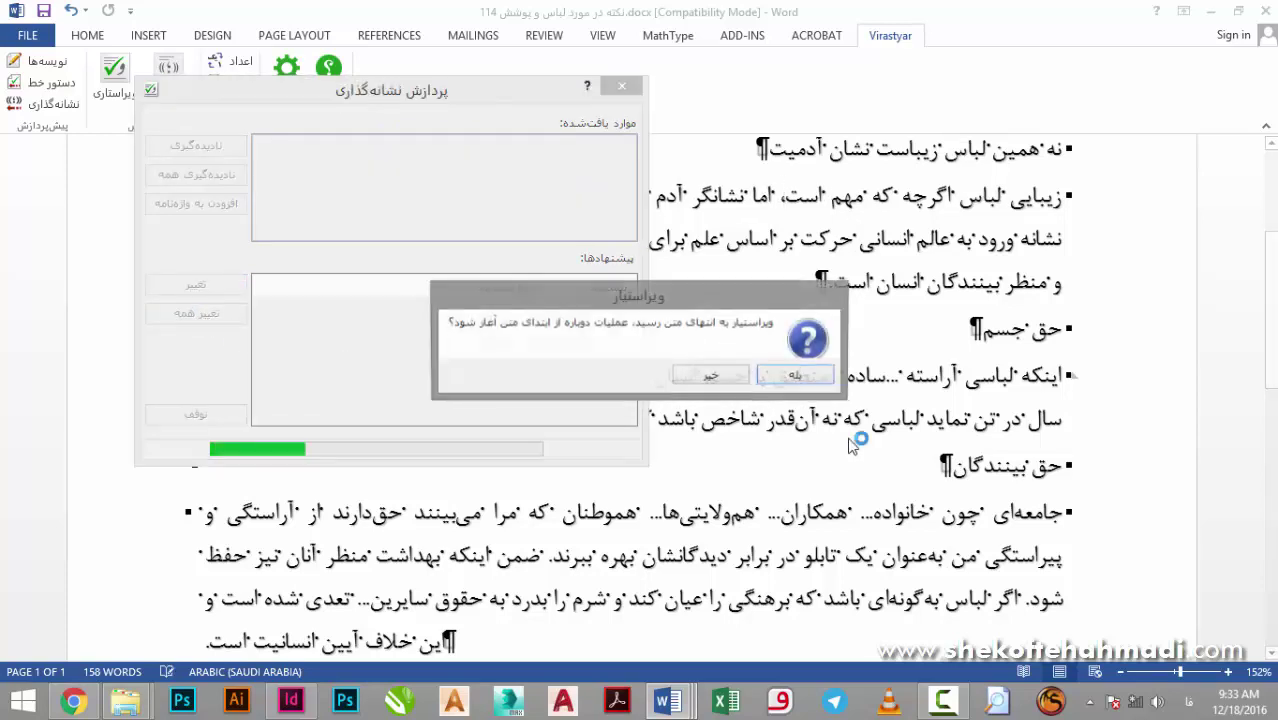
pyautogui.click(784, 373)
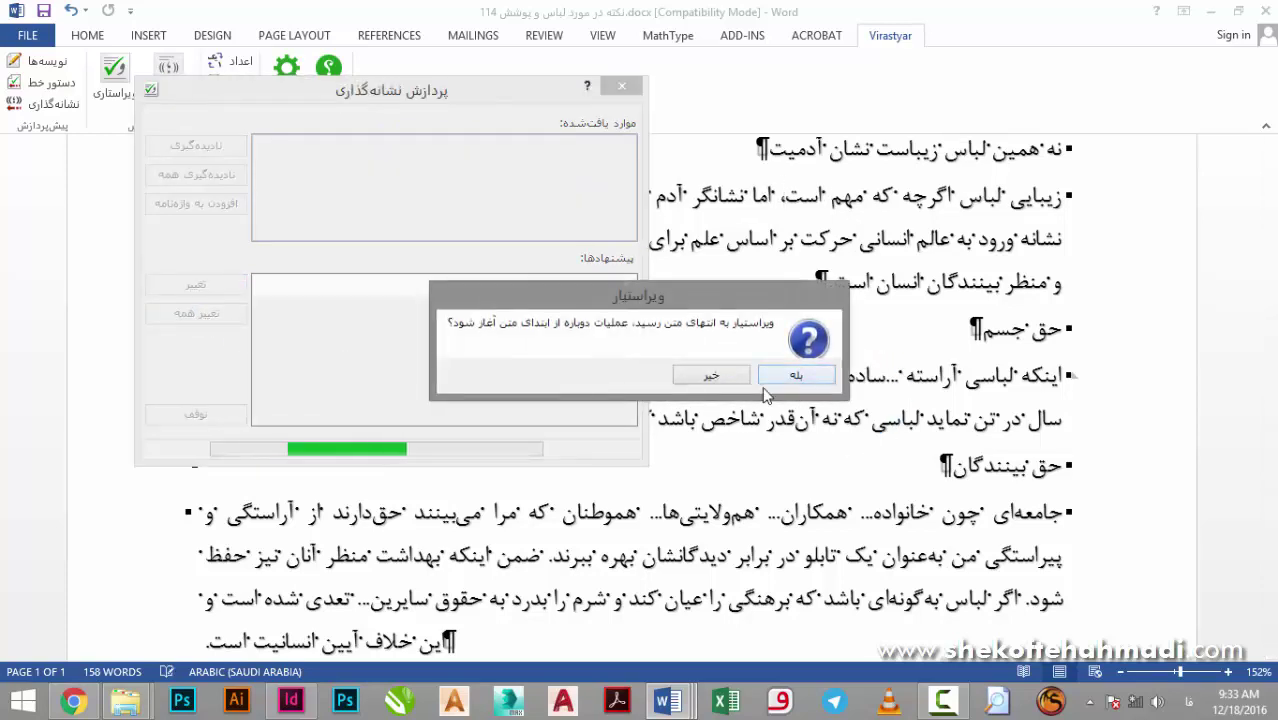
pyautogui.click(708, 378)
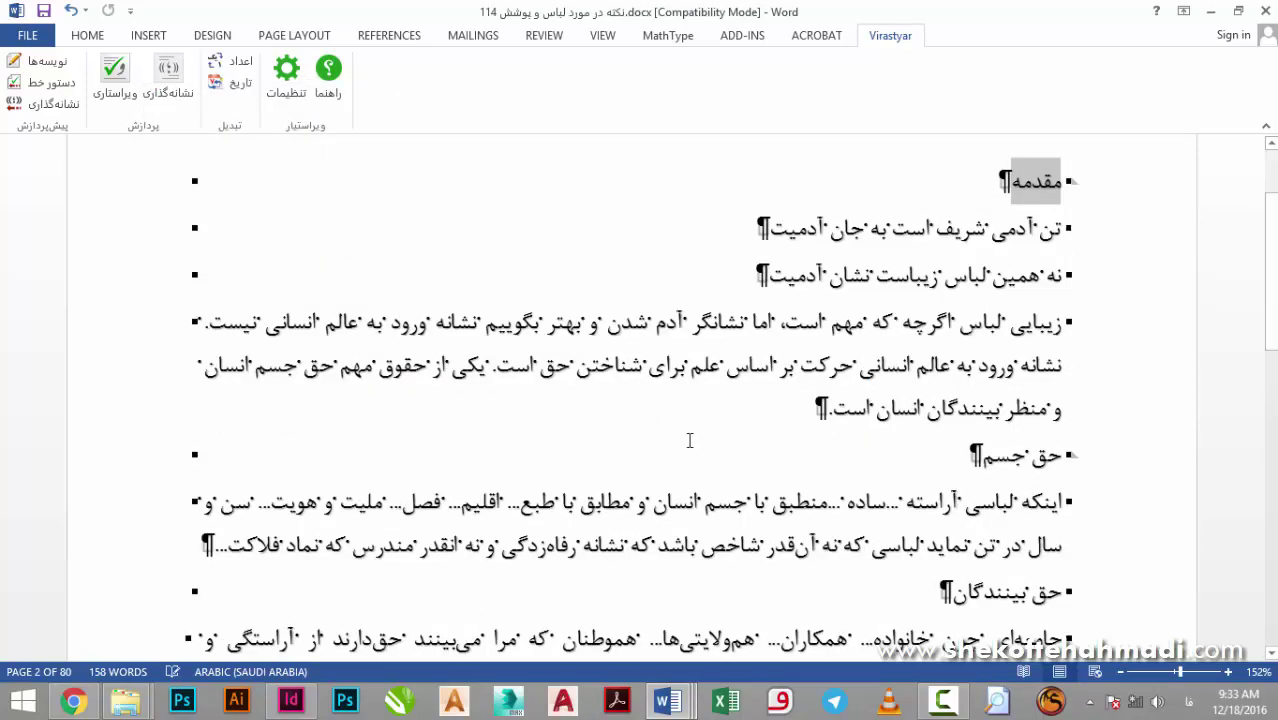
# Switch to the full manuscript "نکته در مورد لباس و پوشش 114 (2).docx" and copy its entire text.
pyautogui.scroll(3, 670, 448)
pyautogui.scroll(-8, 685, 399)
pyautogui.scroll(-5, 677, 420)
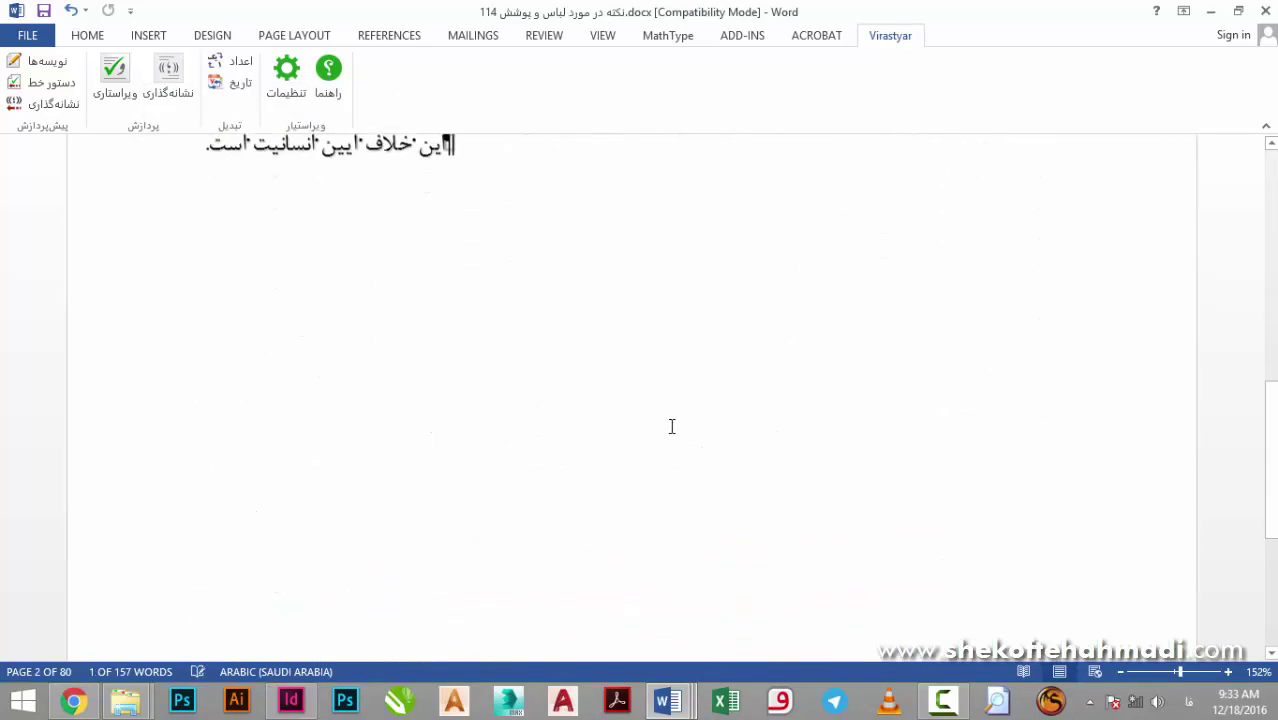
pyautogui.moveTo(668, 700)
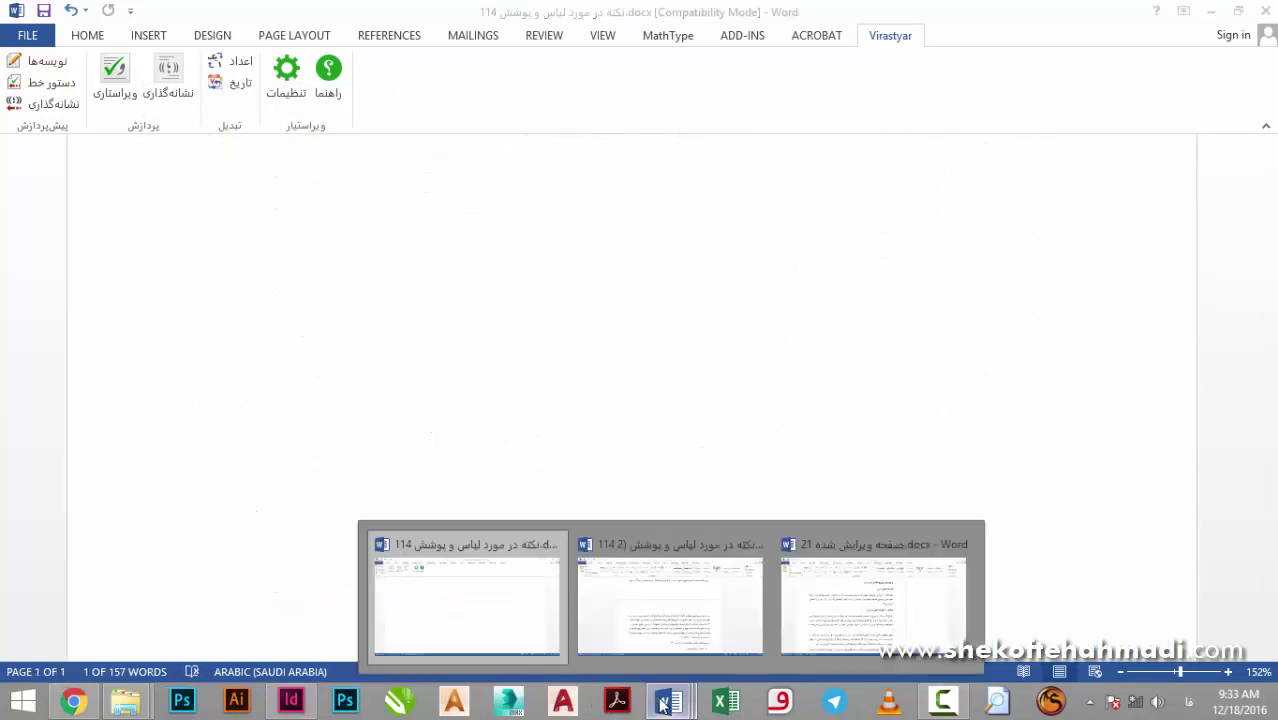
pyautogui.click(671, 615)
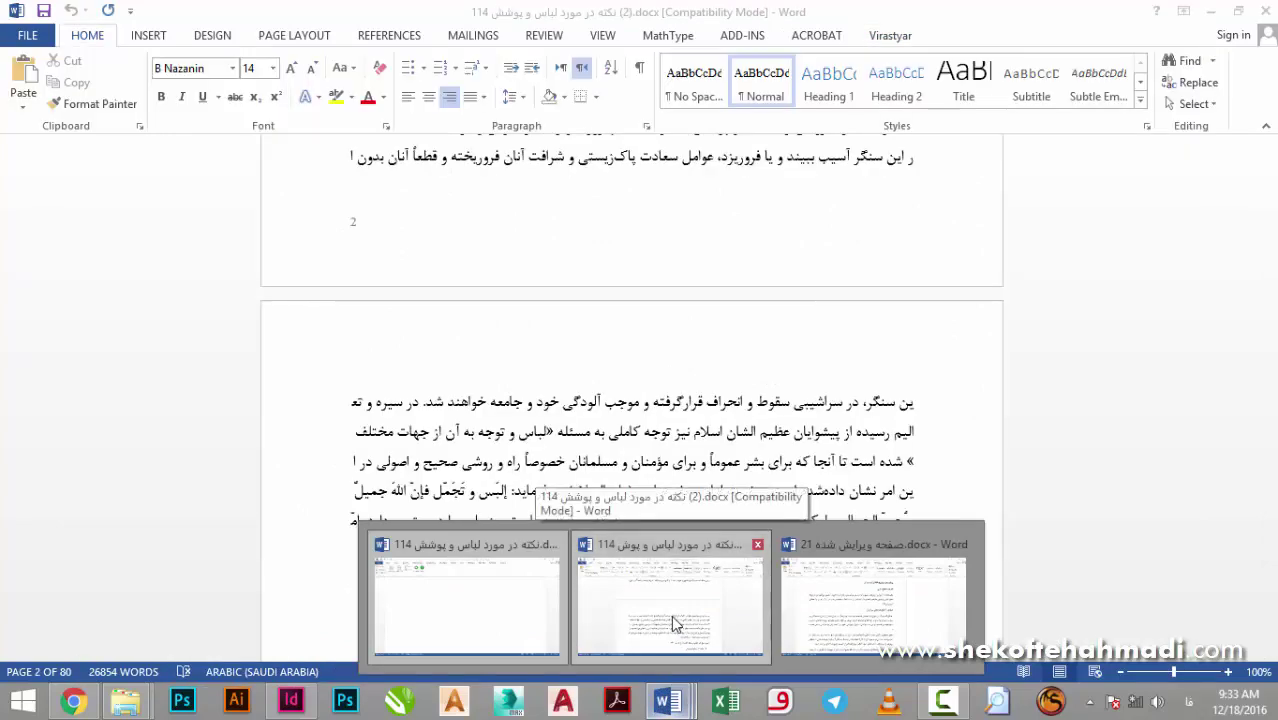
pyautogui.scroll(2, 616, 453)
pyautogui.scroll(15, 616, 453)
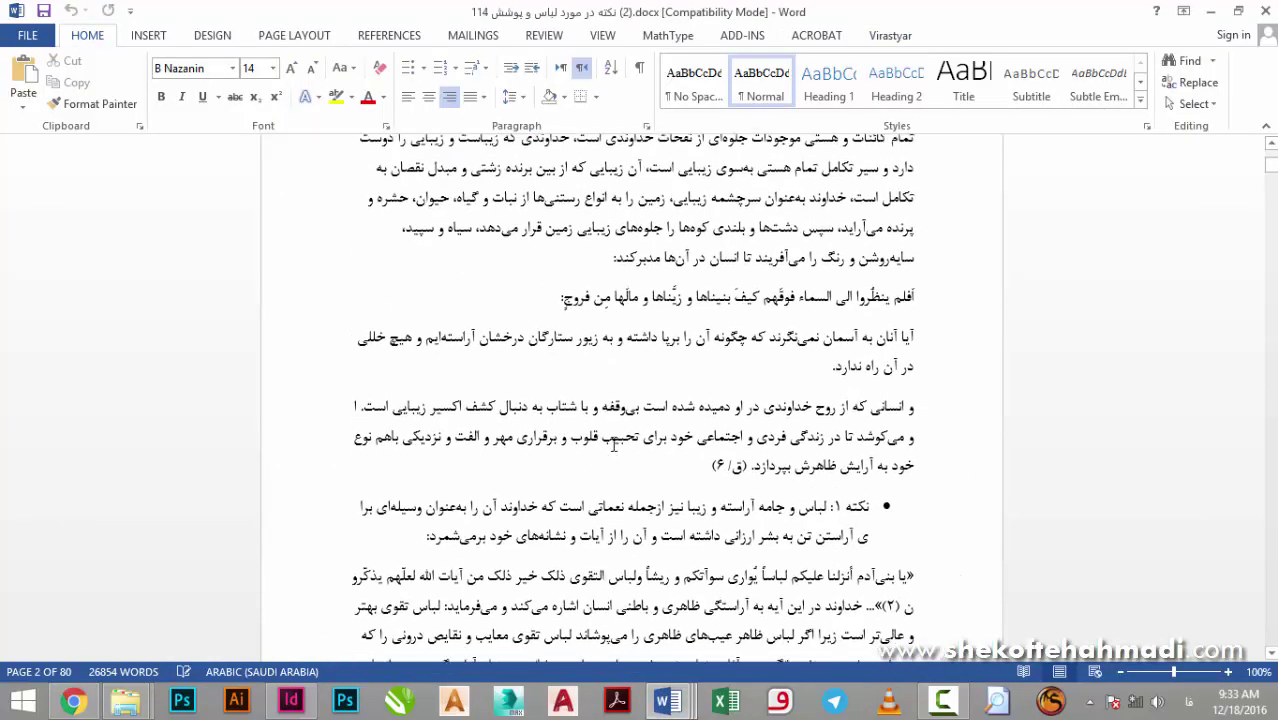
pyautogui.scroll(5, 613, 444)
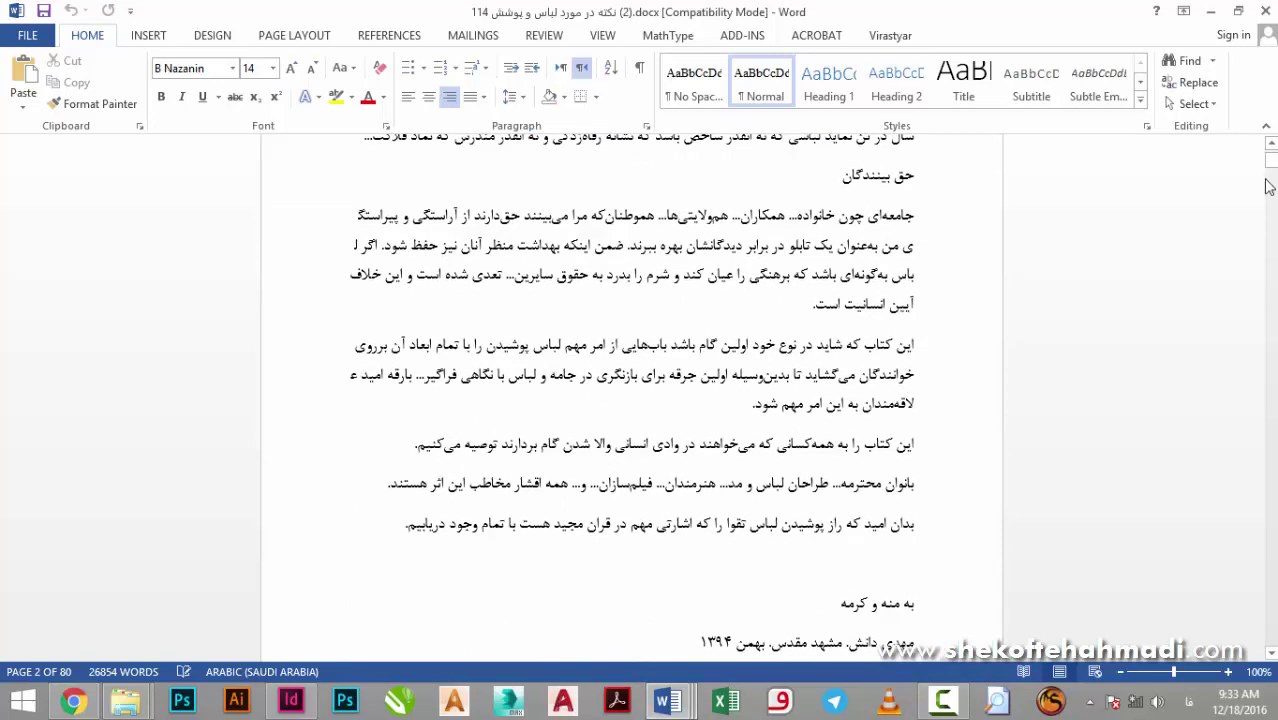
pyautogui.moveTo(1271, 163); pyautogui.dragTo(1267, 342)
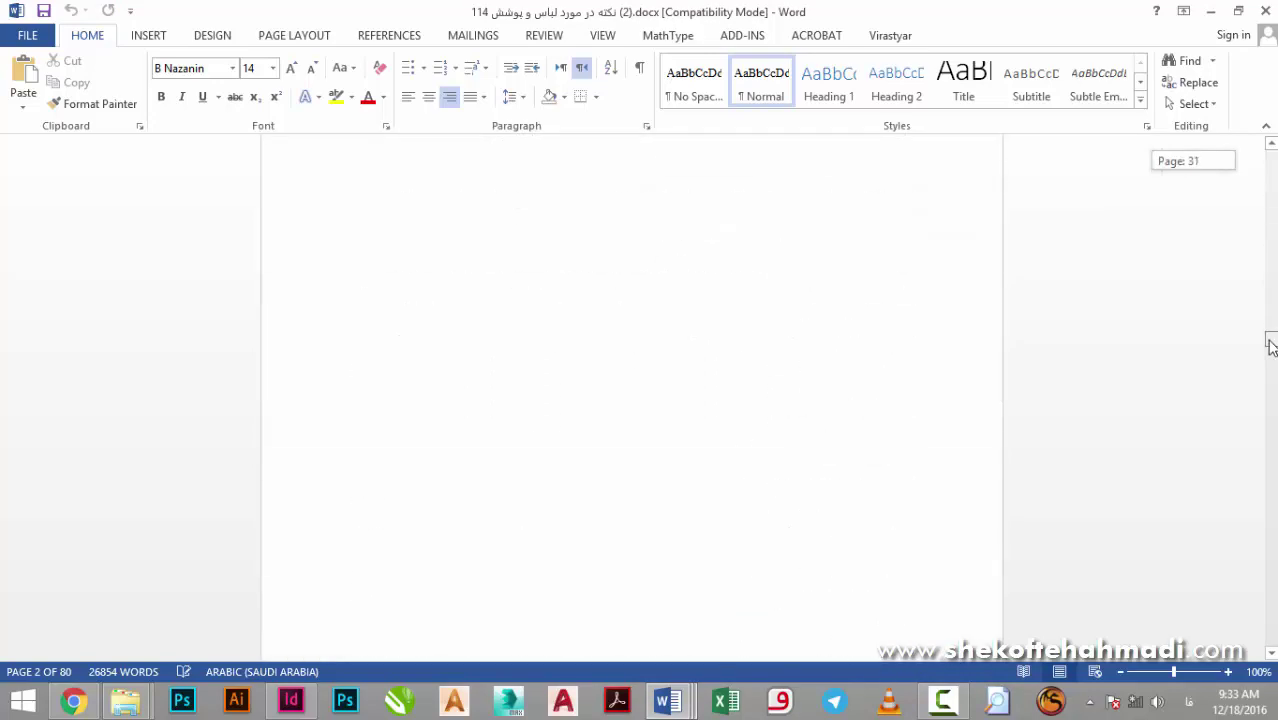
pyautogui.scroll(-3, 678, 413)
pyautogui.click(677, 414)
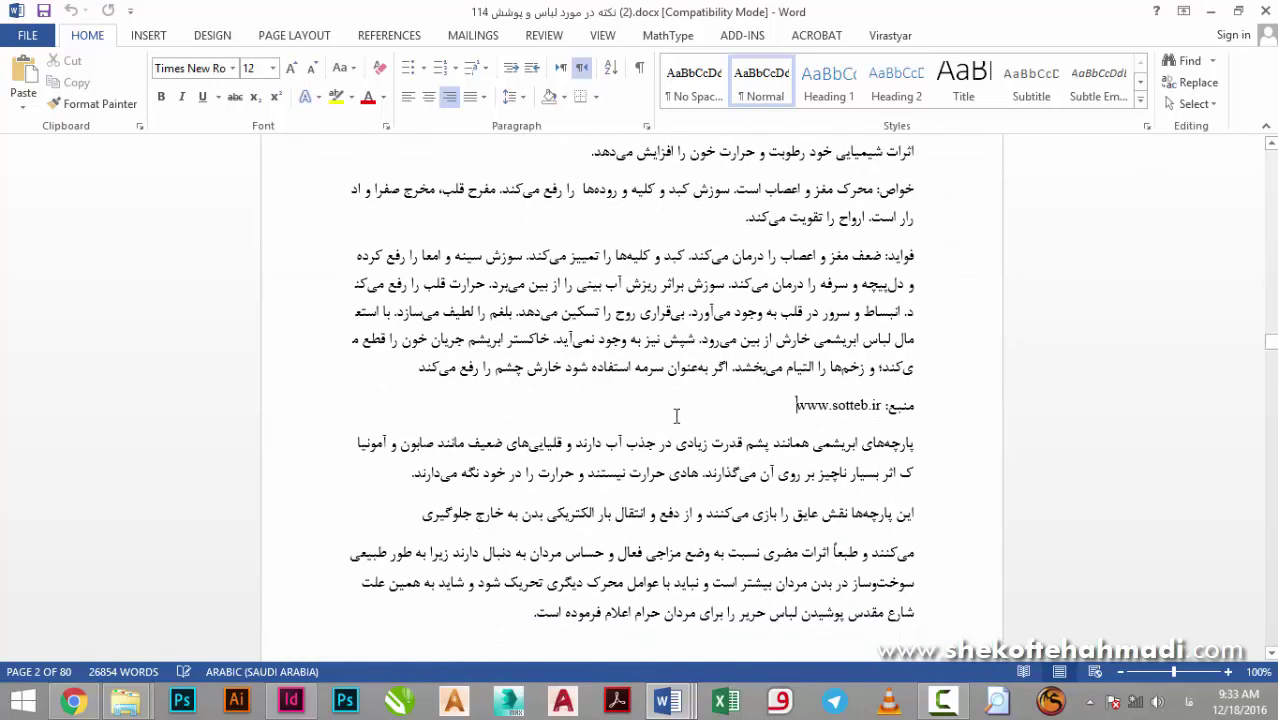
pyautogui.hotkey('ctrl', 'a')
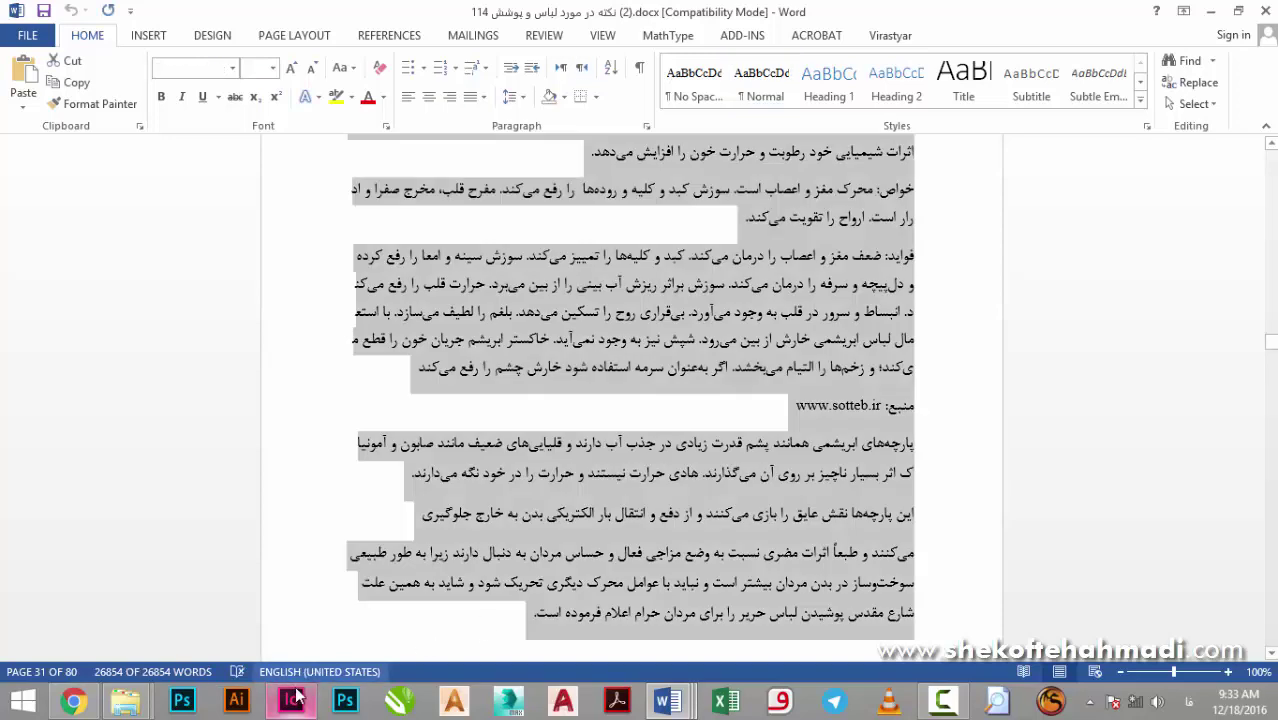
# Switch to InDesign, paste the manuscript text onto page 1, and enlarge its frame to the page margins at 180 × 267 mm.
pyautogui.click(291, 700)
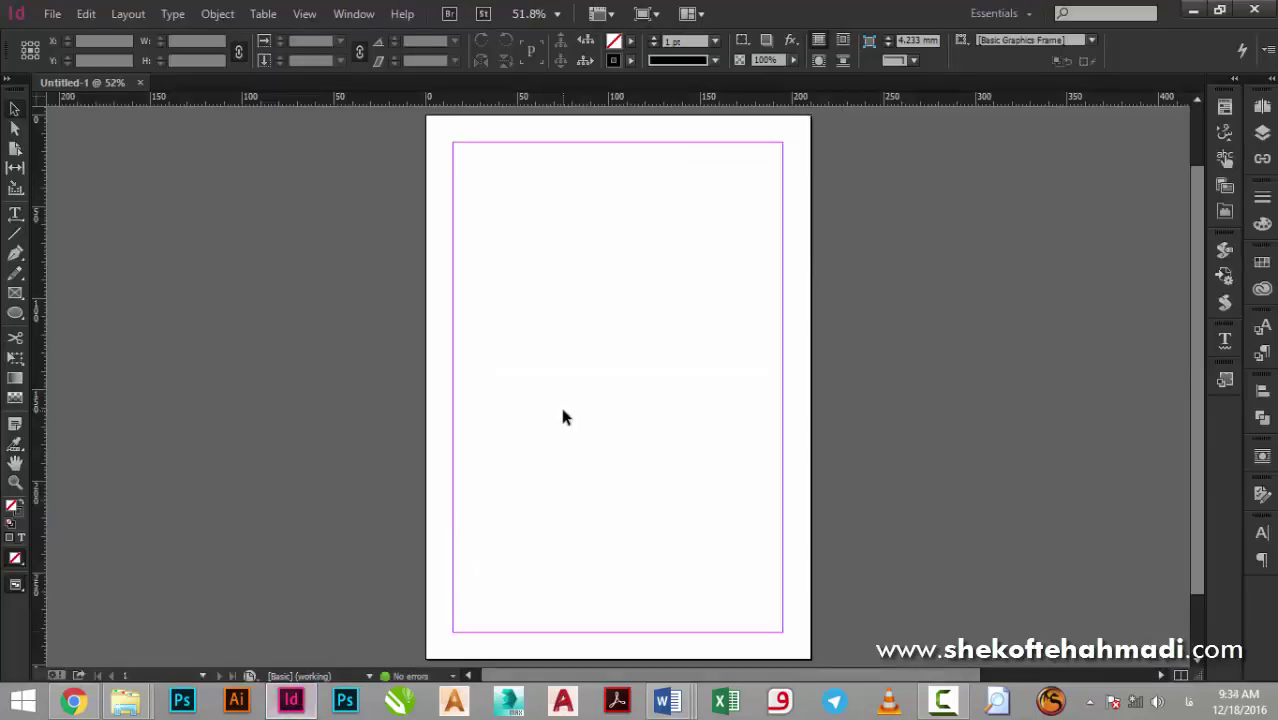
pyautogui.hotkey('ctrl', 'v')
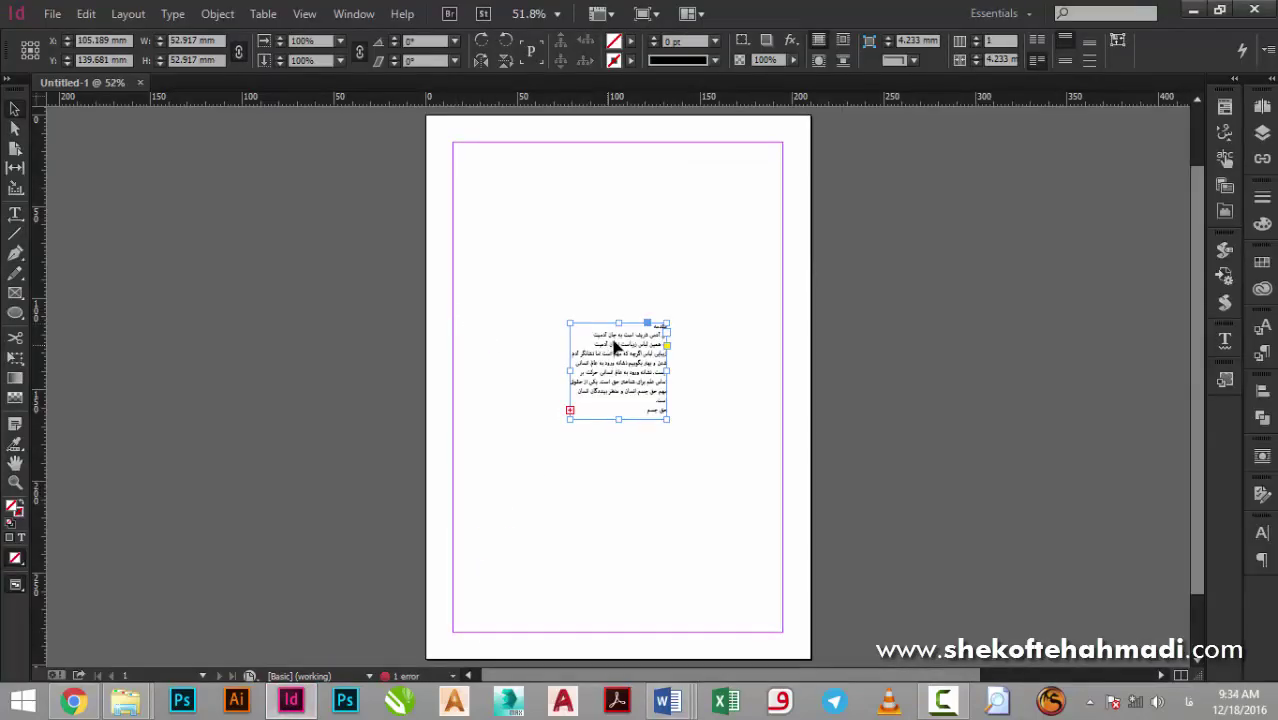
pyautogui.moveTo(612, 350); pyautogui.dragTo(726, 173)
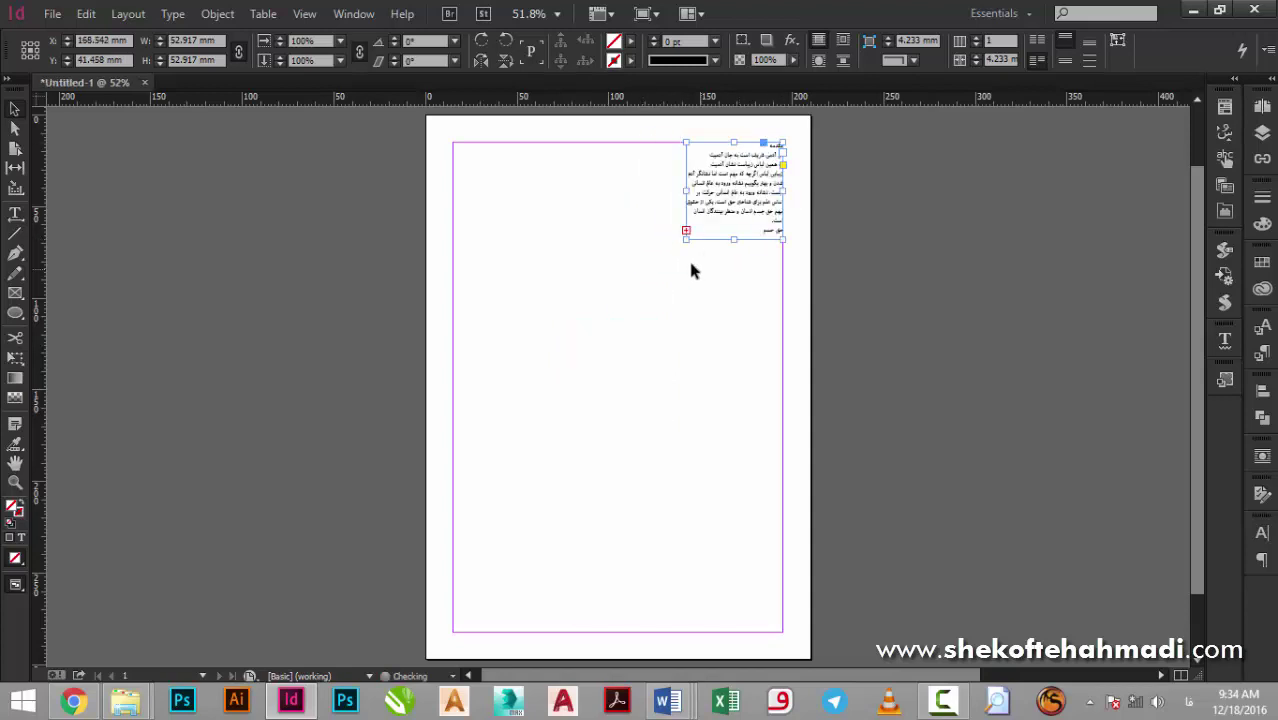
pyautogui.moveTo(687, 239); pyautogui.dragTo(451, 630)
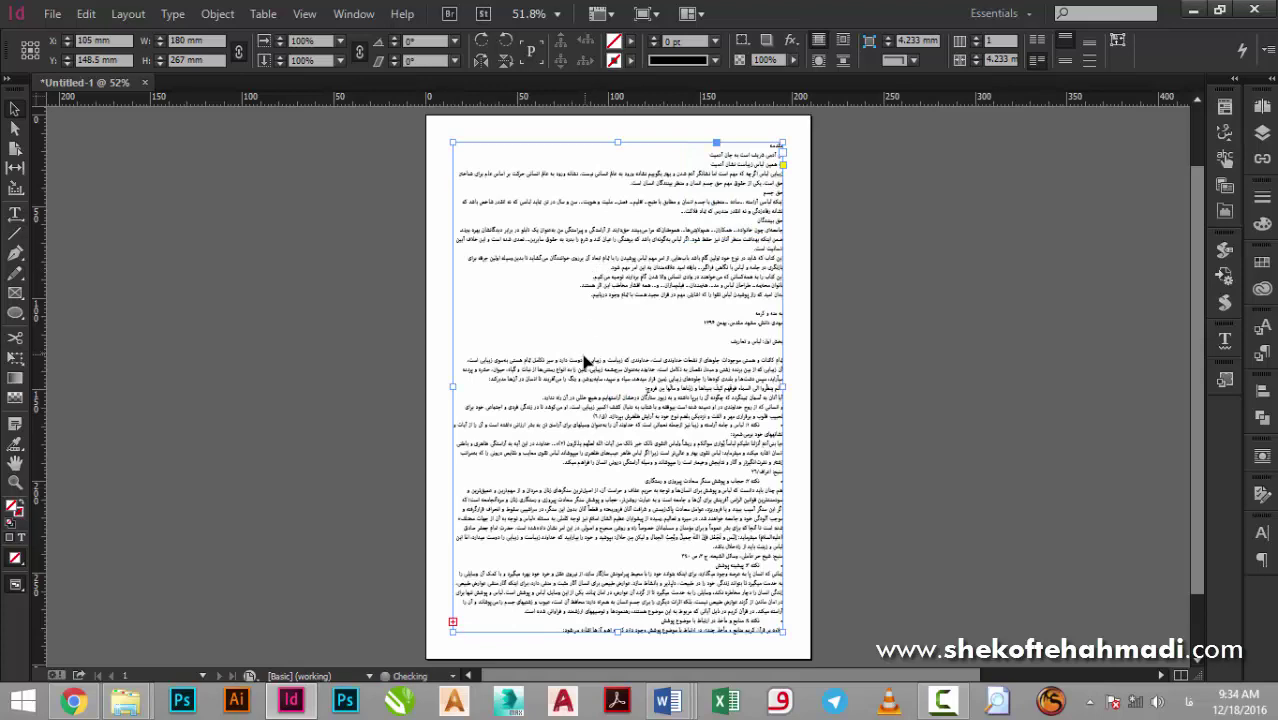
# Show the Pages panel, make it taller, and arrange its page thumbnails vertically.
pyautogui.scroll(2, 700, 340)
pyautogui.scroll(-3, 745, 330)
pyautogui.scroll(3, 542, 458)
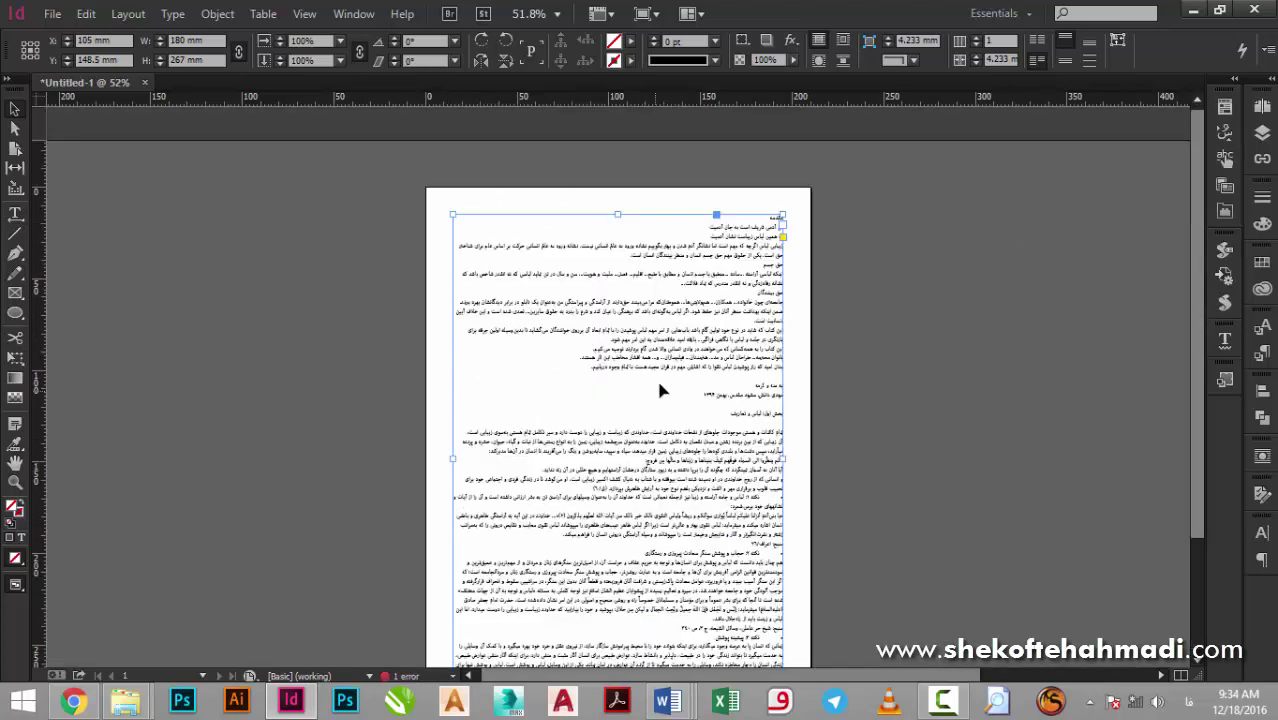
pyautogui.scroll(-2, 656, 377)
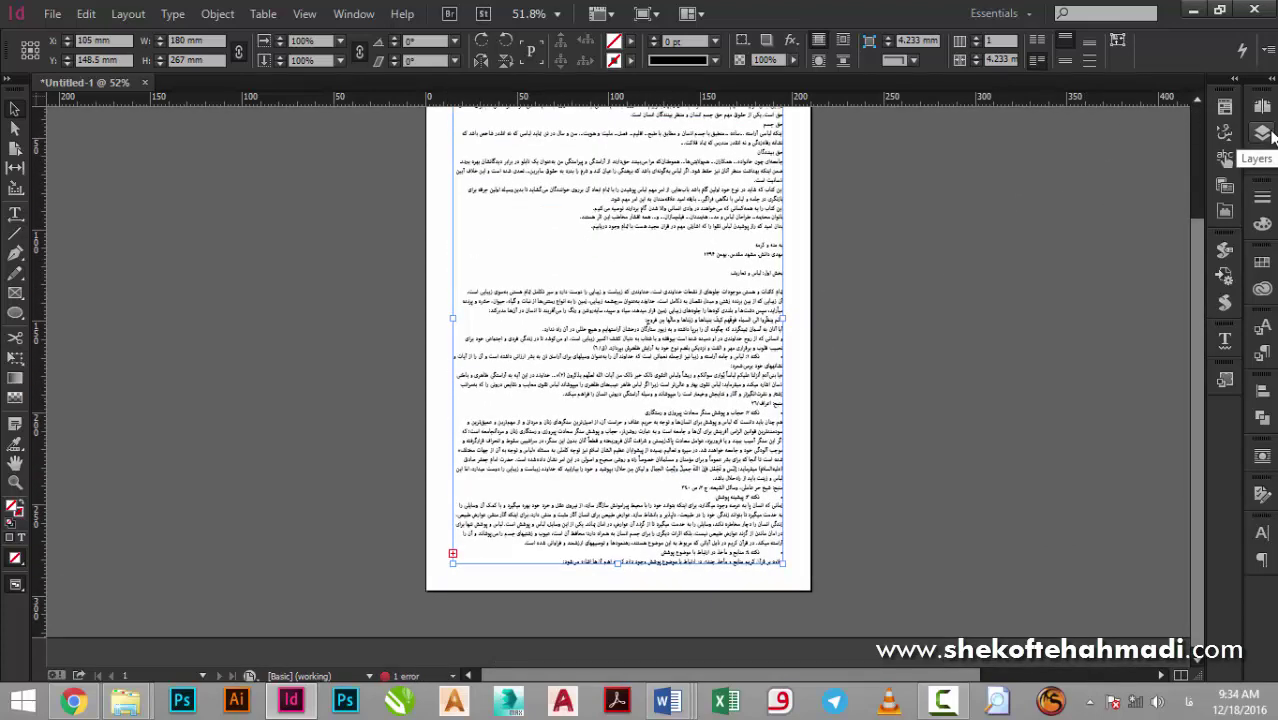
pyautogui.click(1258, 106)
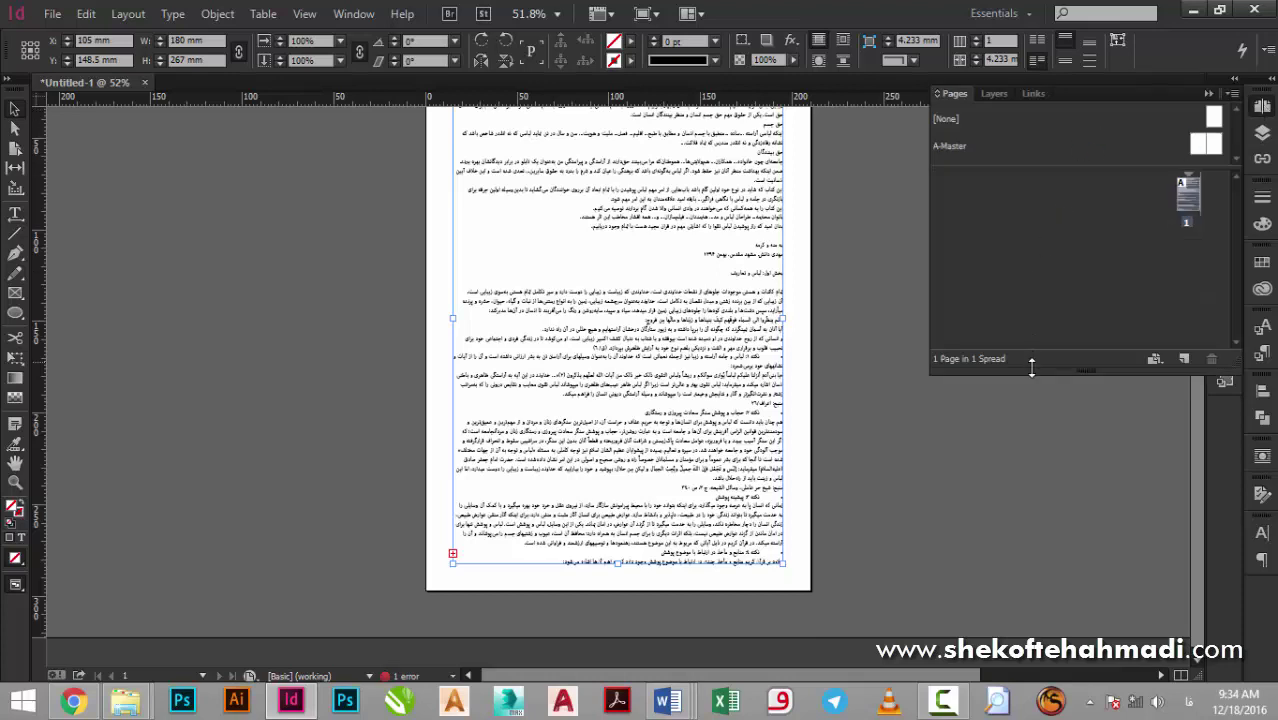
pyautogui.moveTo(1050, 369); pyautogui.dragTo(1035, 512)
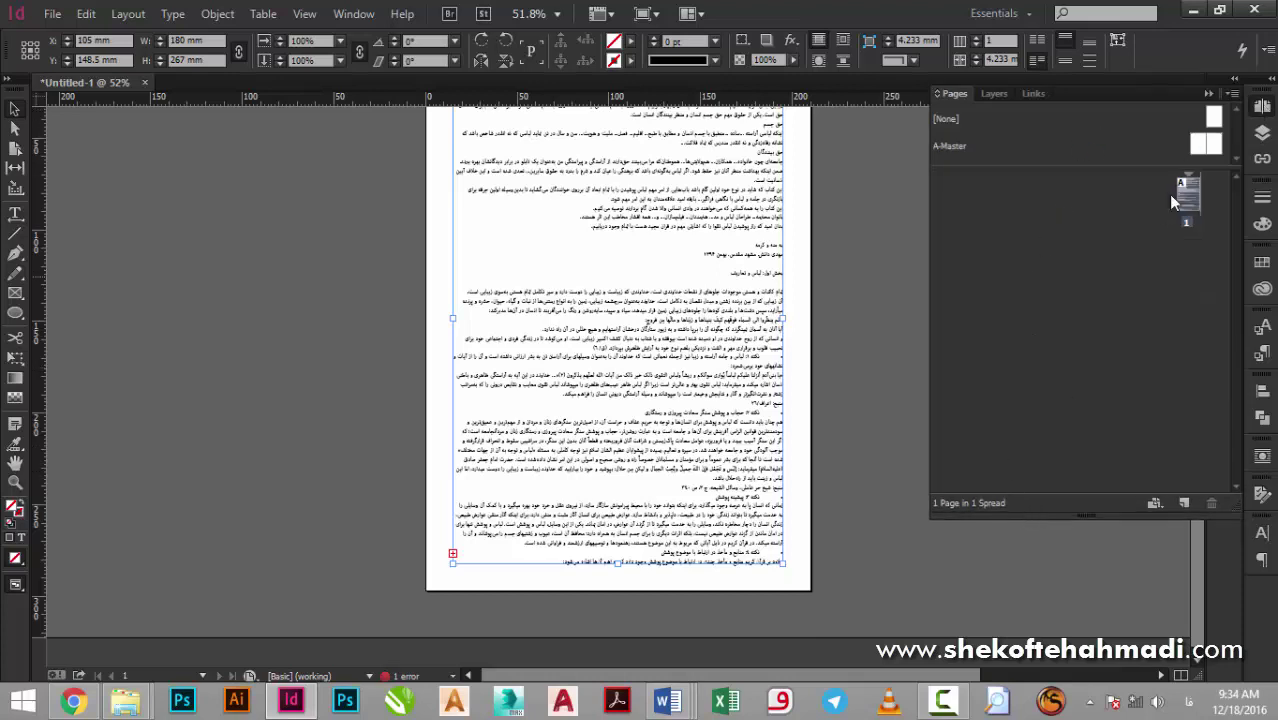
pyautogui.click(1232, 94)
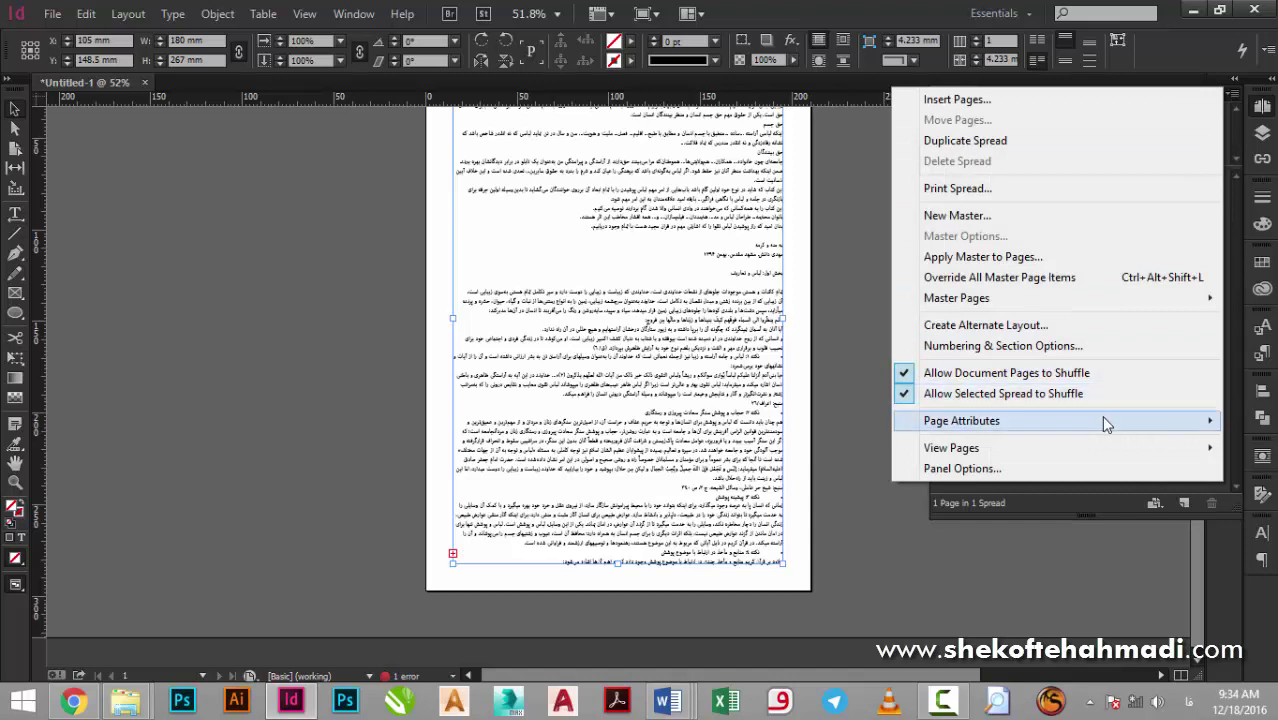
pyautogui.moveTo(1102, 420)
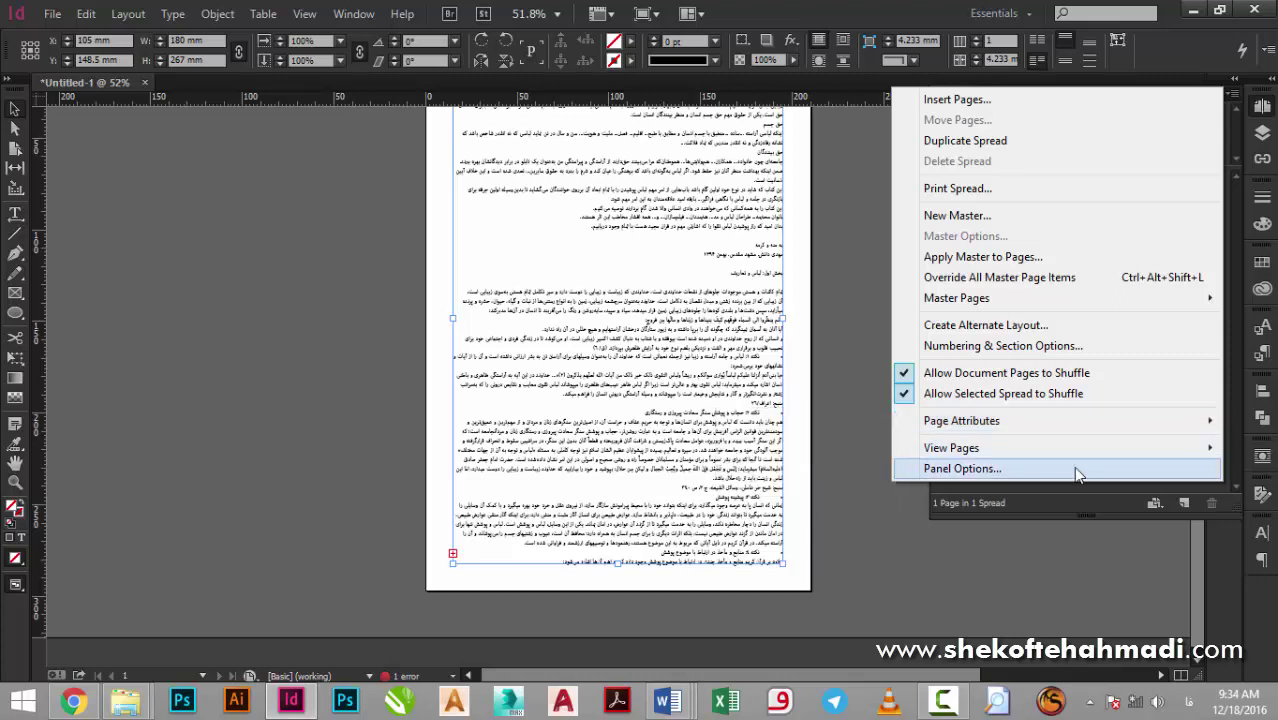
pyautogui.moveTo(1072, 446)
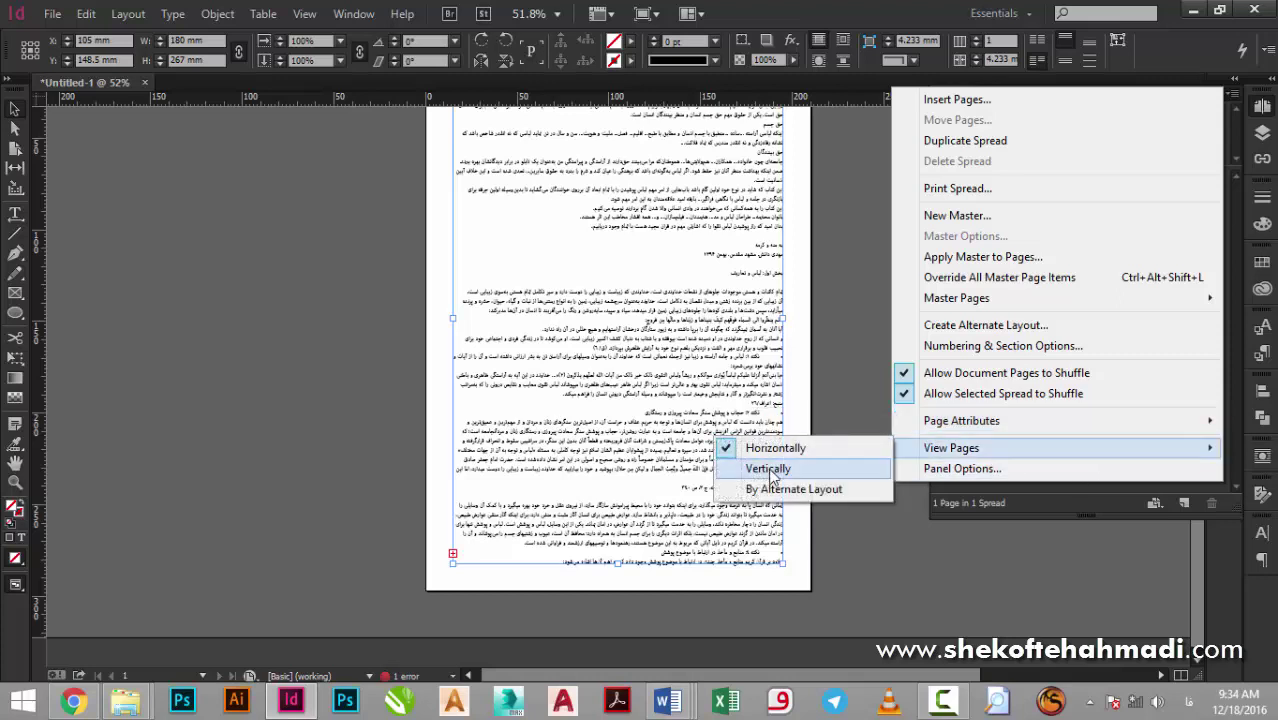
pyautogui.click(768, 470)
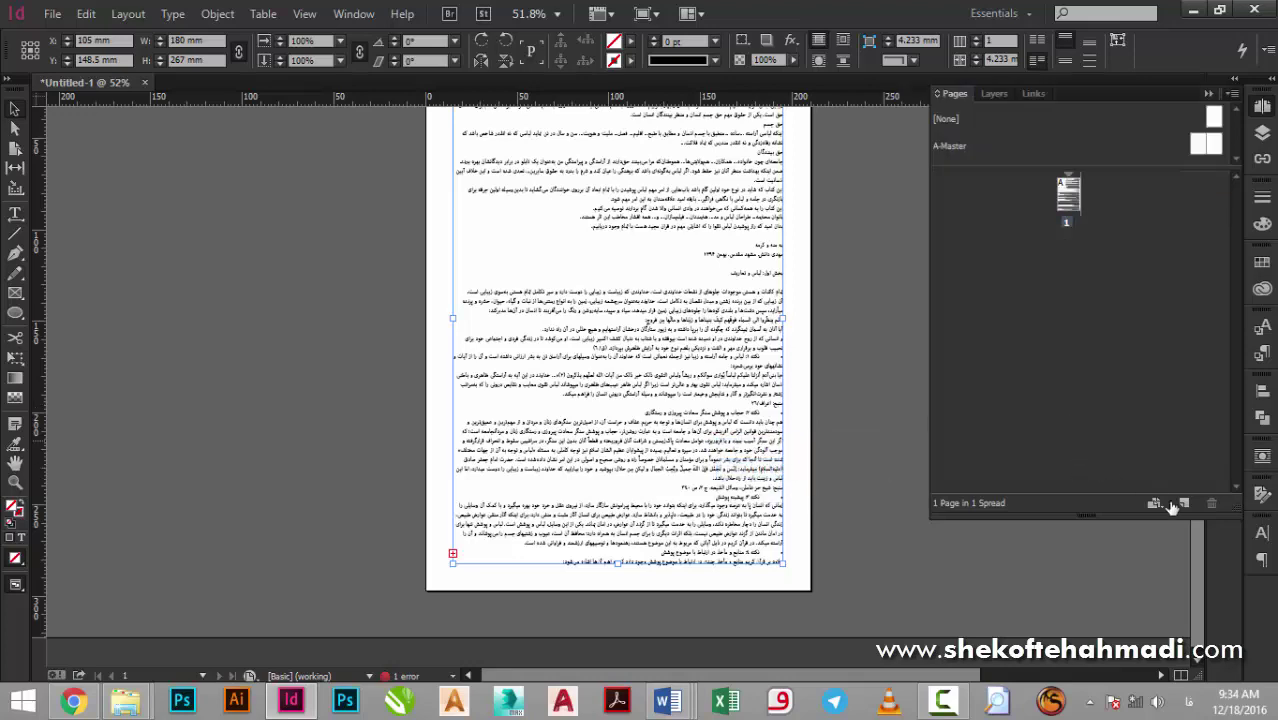
# Add four blank pages after page 1.
pyautogui.click(1180, 505)
pyautogui.click(1182, 505)
pyautogui.click(1182, 505)
pyautogui.click(1182, 505)
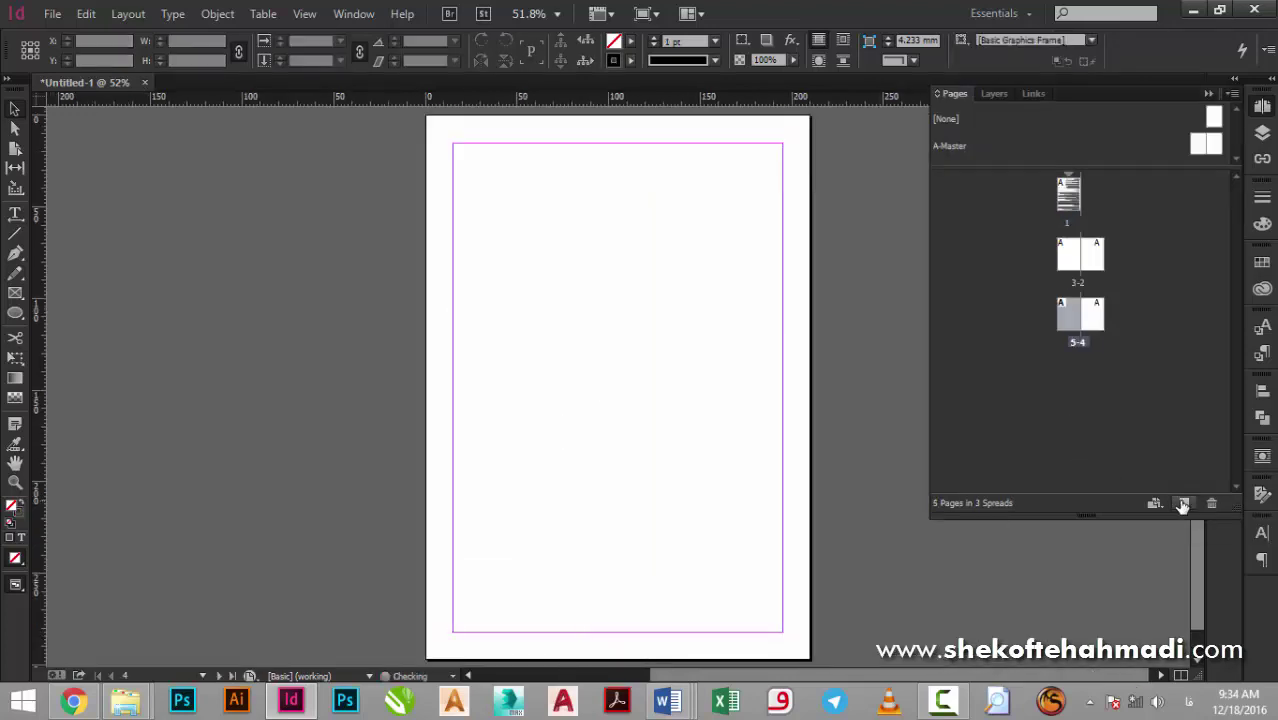
# Move the manuscript text frame from page 1 to page 5, aligned to that page's margins.
pyautogui.scroll(10, 692, 393)
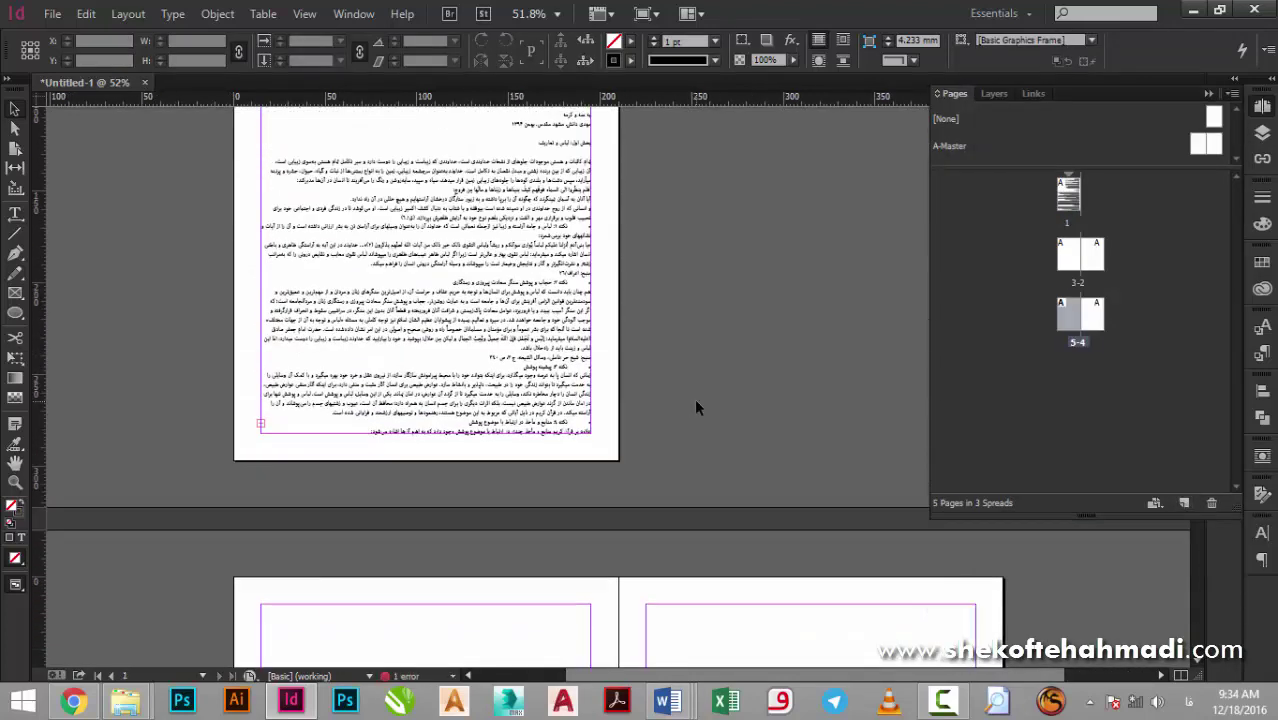
pyautogui.scroll(2, 694, 398)
pyautogui.click(533, 325)
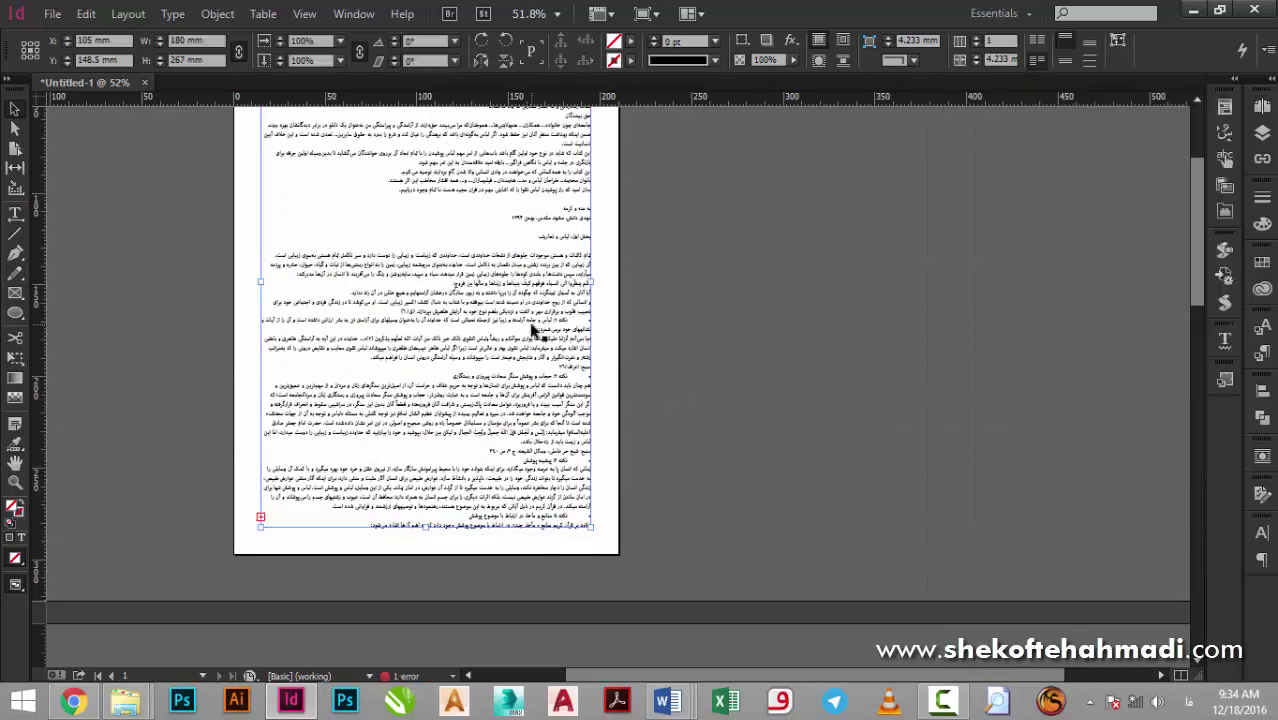
pyautogui.hotkey('ctrl', '-')
pyautogui.hotkey('ctrl', '-')
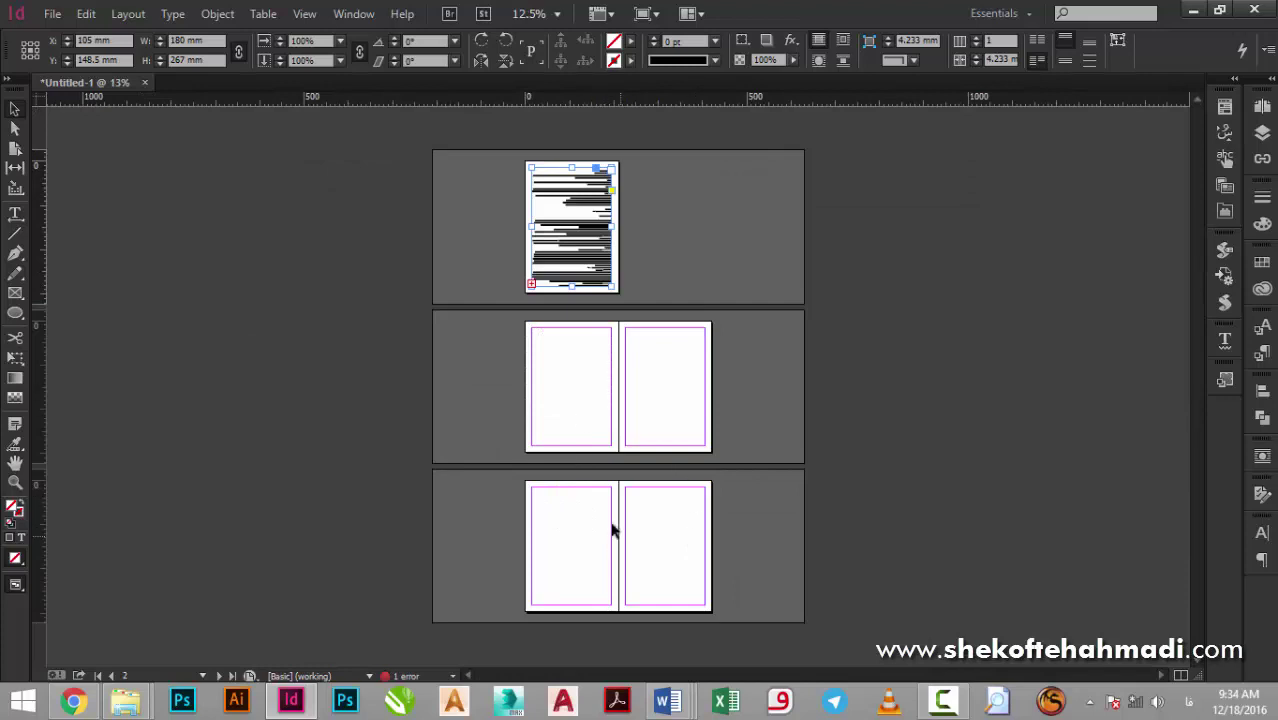
pyautogui.moveTo(603, 240); pyautogui.dragTo(598, 562)
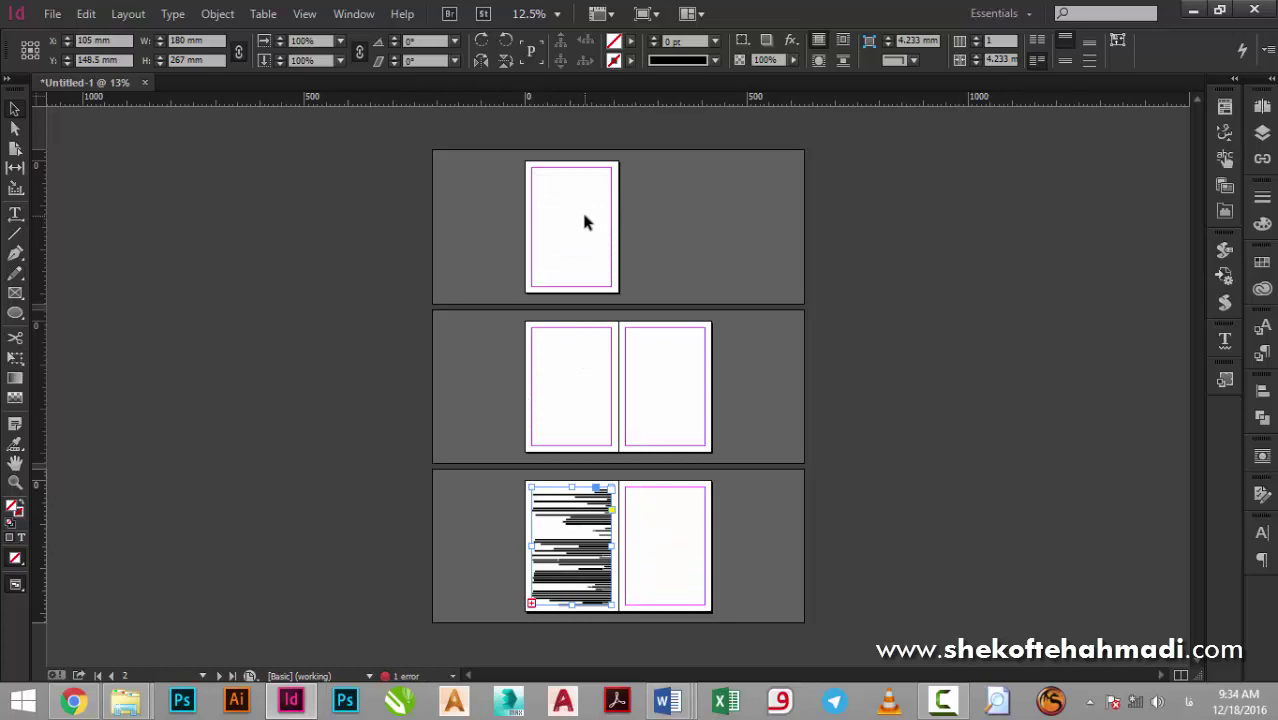
# Draw an empty text frame about 135 × 82.5 mm in the middle area of page 1.
pyautogui.press('t')
pyautogui.moveTo(592, 218); pyautogui.dragTo(531, 254)
pyautogui.press('Escape')
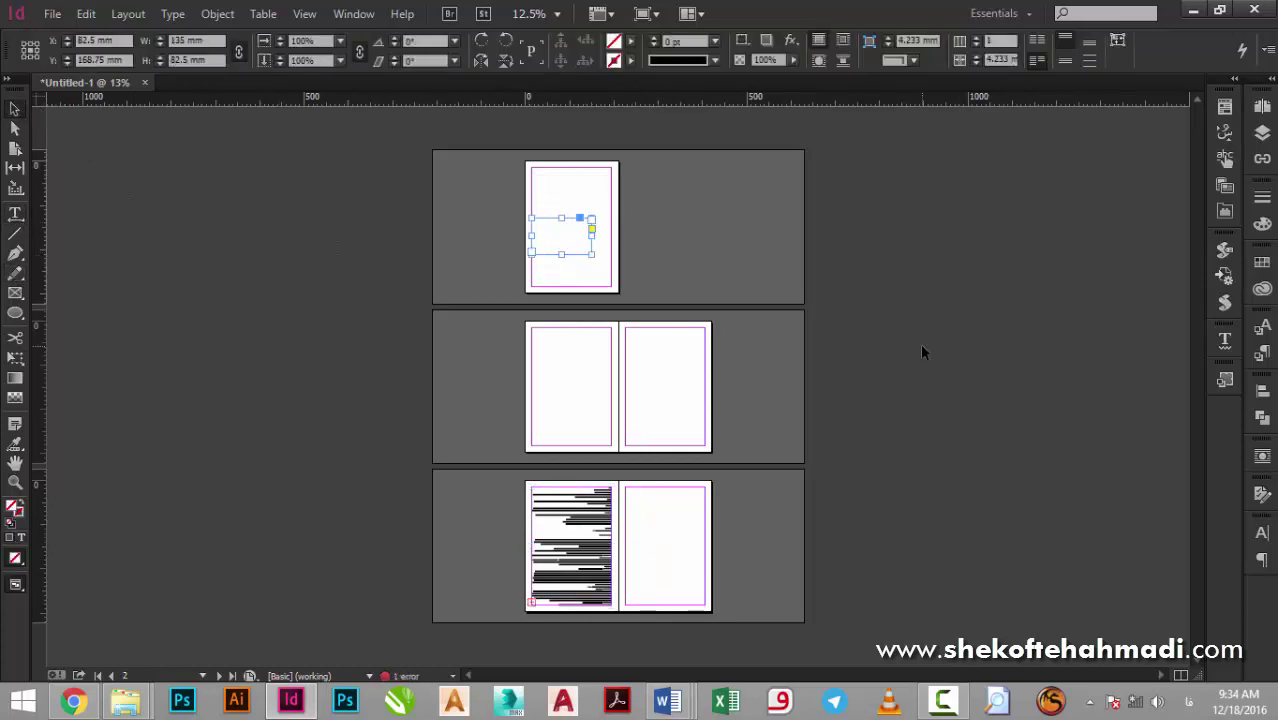
# Enter the placeholder title "عنوان" in the new frame on page 1 and enlarge it to 44 pt.
pyautogui.hotkey('ctrl', 'space')
pyautogui.moveTo(505, 191); pyautogui.dragTo(670, 297)
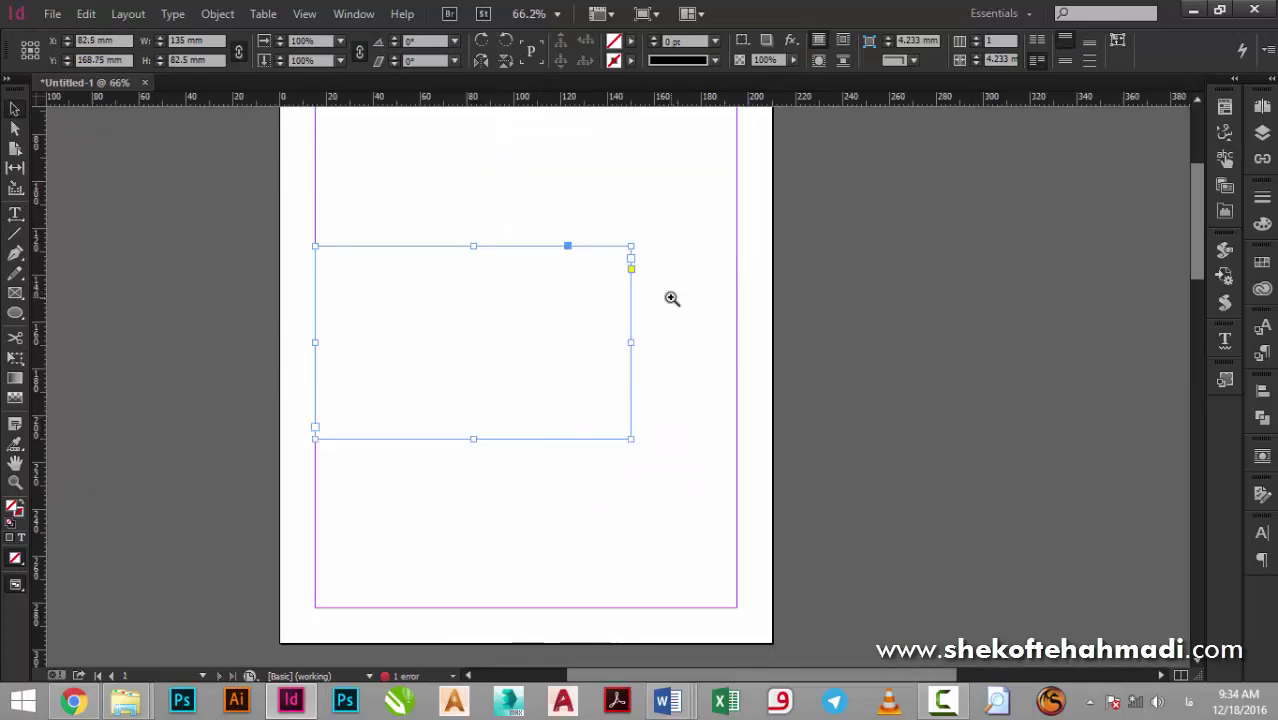
pyautogui.write('t')
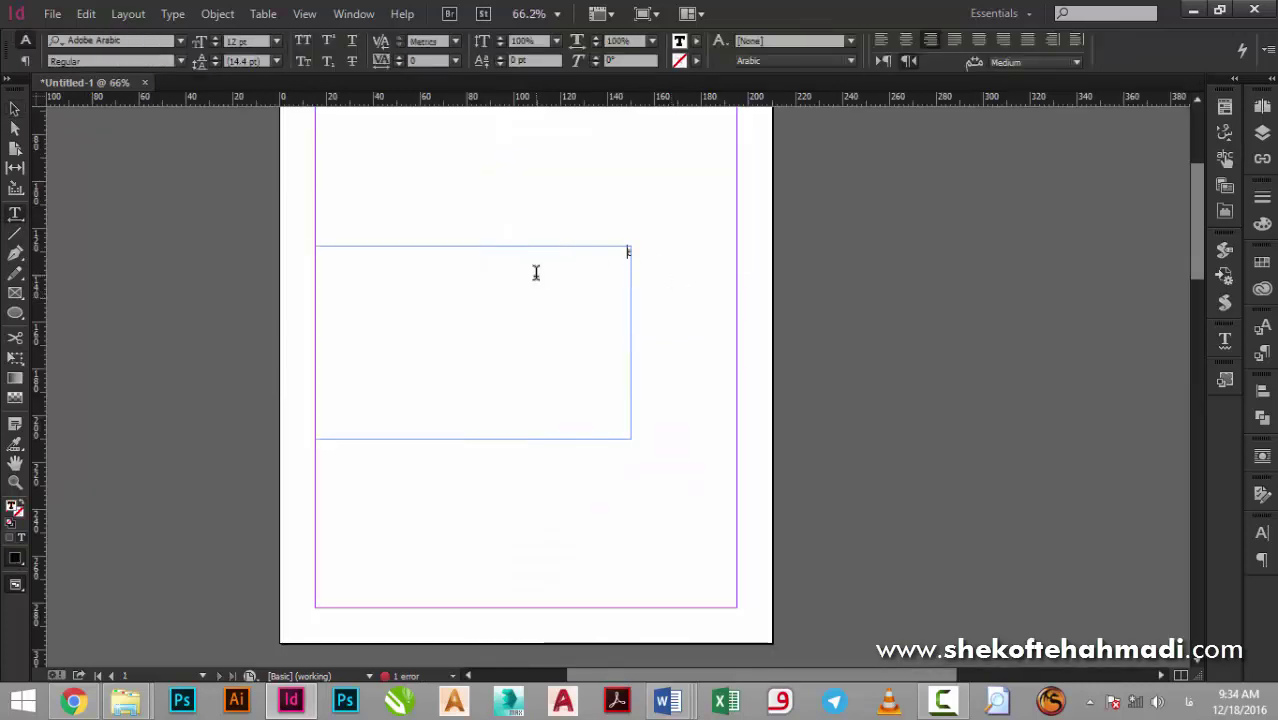
pyautogui.write('س')
pyautogui.hotkey('ctrl', 'a')
pyautogui.hotkey('ctrl', 'shift', '.')
pyautogui.hotkey('ctrl', 'shift', '.')
pyautogui.hotkey('ctrl', 'shift', '.')
pyautogui.hotkey('ctrl', 'shift', '.')
pyautogui.hotkey('ctrl', 'shift', '.')
pyautogui.hotkey('ctrl', 'shift', '.')
pyautogui.hotkey('ctrl', 'shift', '.')
pyautogui.hotkey('ctrl', 'shift', '.')
pyautogui.hotkey('ctrl', 'shift', '.')
pyautogui.hotkey('ctrl', 'shift', '.')
pyautogui.hotkey('ctrl', 'shift', '.')
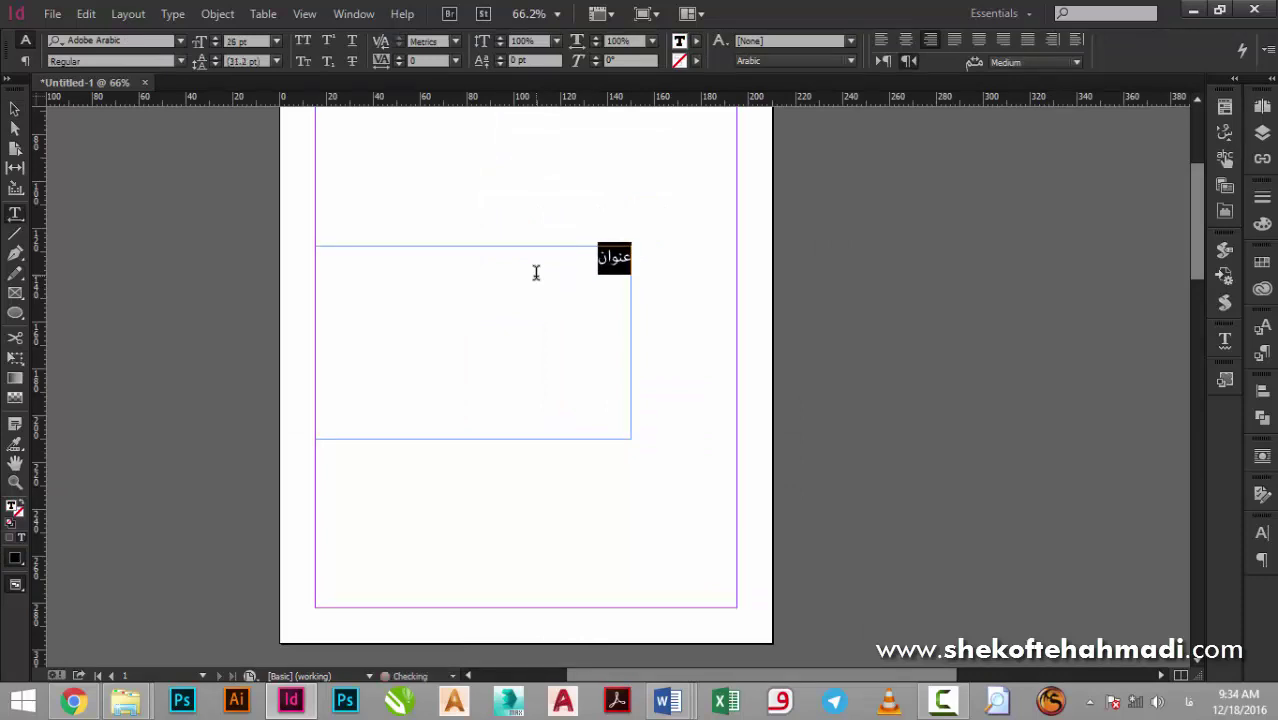
pyautogui.hotkey('ctrl', 'shift', '.')
pyautogui.hotkey('ctrl', 'shift', '.')
pyautogui.hotkey('ctrl', 'shift', '.')
pyautogui.hotkey('ctrl', 'shift', '.')
pyautogui.hotkey('ctrl', 'shift', '.')
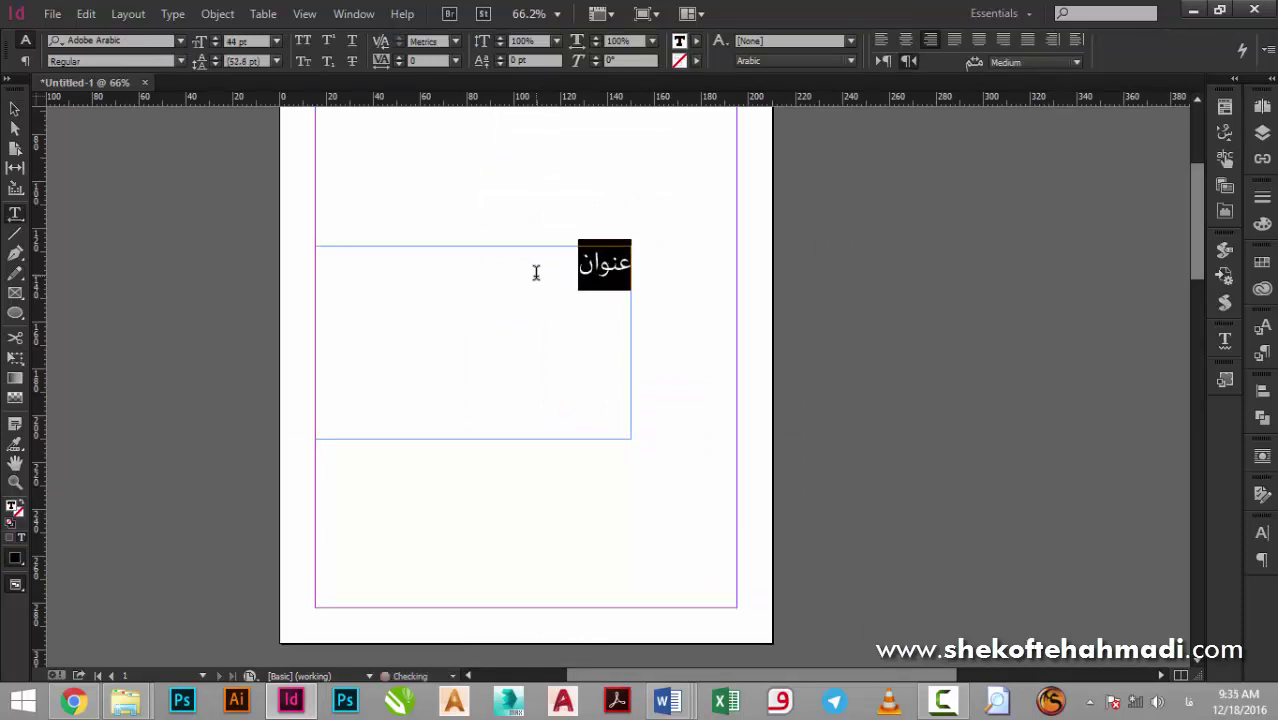
# Centre the title text in its frame and move the frame to about X 112 mm, Y 148.5 mm on page 1.
pyautogui.hotkey('ctrl', 'shift', 'c')
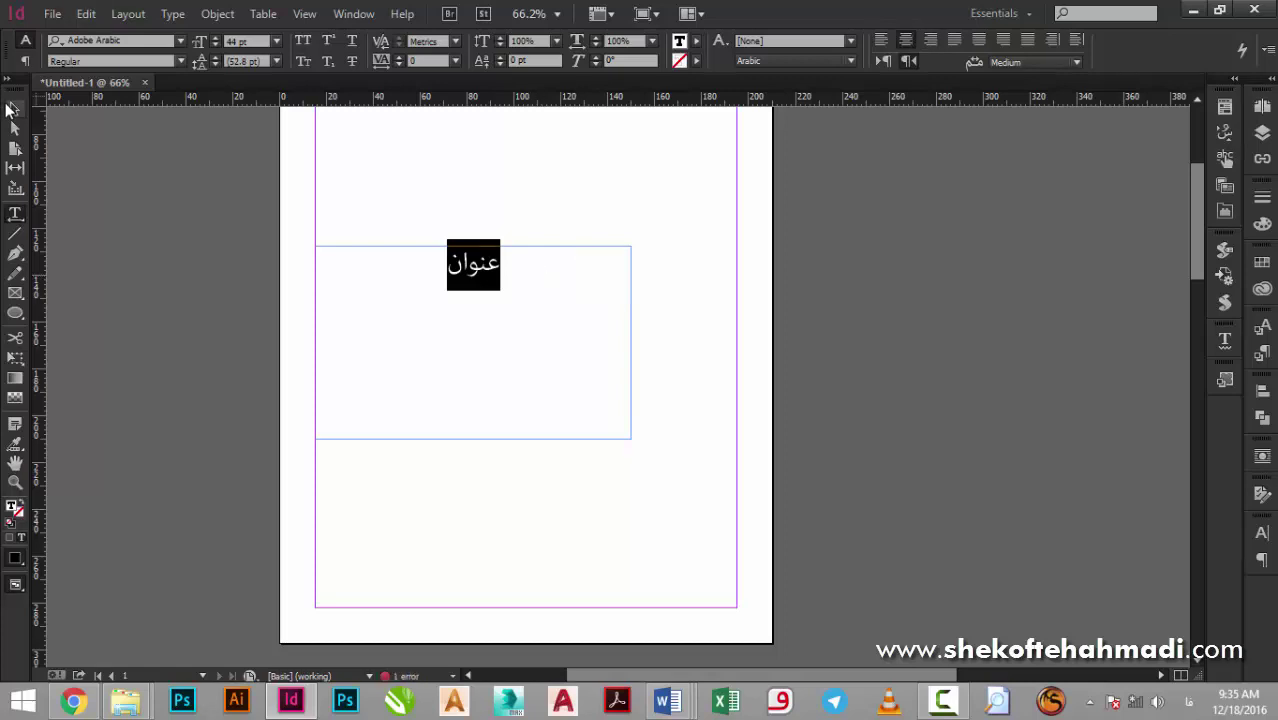
pyautogui.click(14, 108)
pyautogui.moveTo(450, 272); pyautogui.dragTo(519, 225)
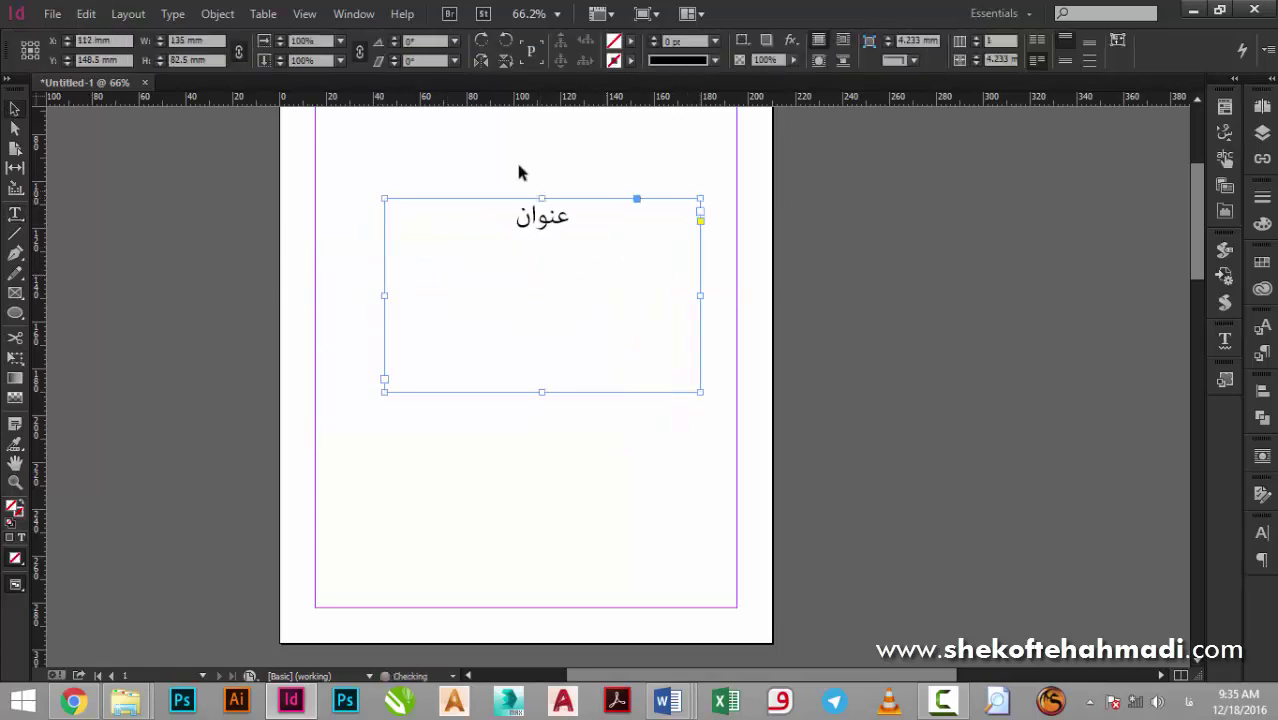
# Copy the title frame from page 1 onto pages 2 and 3.
pyautogui.keyDown('ctrl'); pyautogui.keyDown('alt'); pyautogui.click(520, 275); pyautogui.keyUp('alt'); pyautogui.keyUp('ctrl')
pyautogui.keyDown('ctrl'); pyautogui.keyDown('alt'); pyautogui.click(520, 275); pyautogui.keyUp('alt'); pyautogui.keyUp('ctrl')
pyautogui.keyDown('ctrl'); pyautogui.keyDown('alt'); pyautogui.click(521, 273); pyautogui.keyUp('alt'); pyautogui.keyUp('ctrl')
pyautogui.keyDown('ctrl'); pyautogui.keyDown('alt'); pyautogui.click(522, 271); pyautogui.keyUp('alt'); pyautogui.keyUp('ctrl')
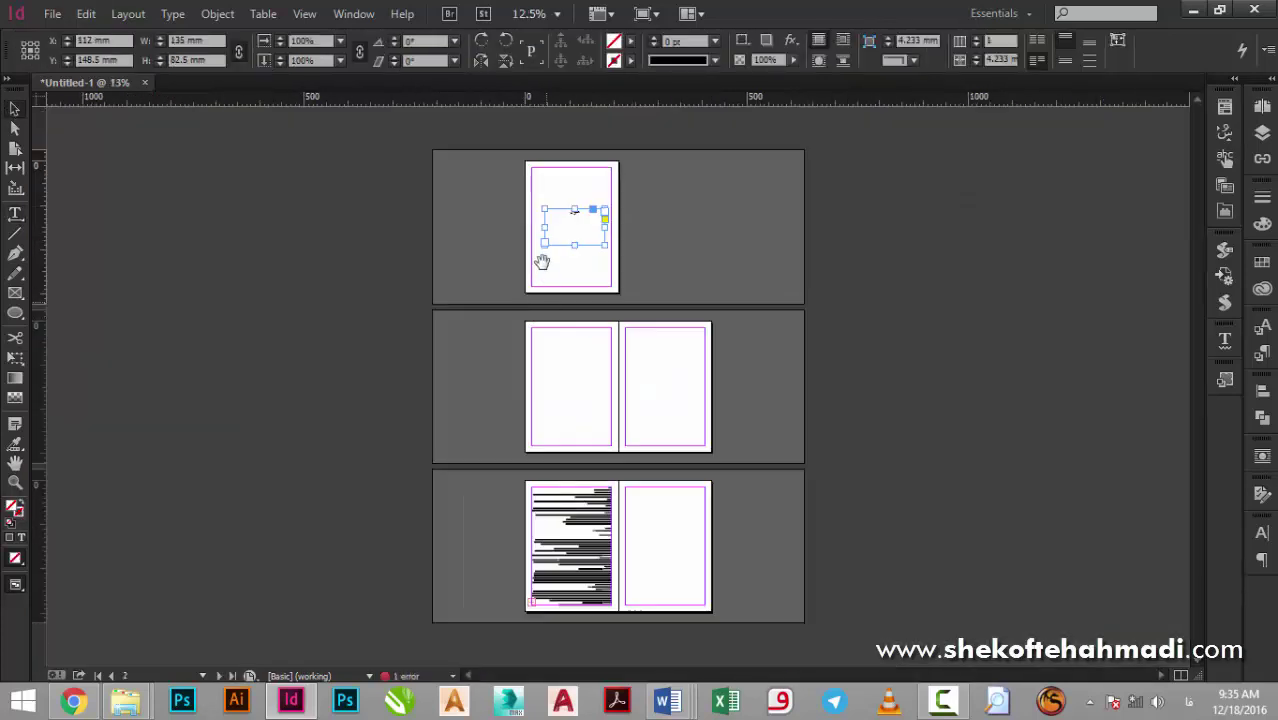
pyautogui.moveTo(561, 230); pyautogui.dragTo(656, 397)
pyautogui.moveTo(656, 397); pyautogui.dragTo(557, 396)
# Replace the copied title on page 2 with "شابک".
pyautogui.moveTo(500, 360); pyautogui.dragTo(745, 437)
pyautogui.doubleClick(816, 285)
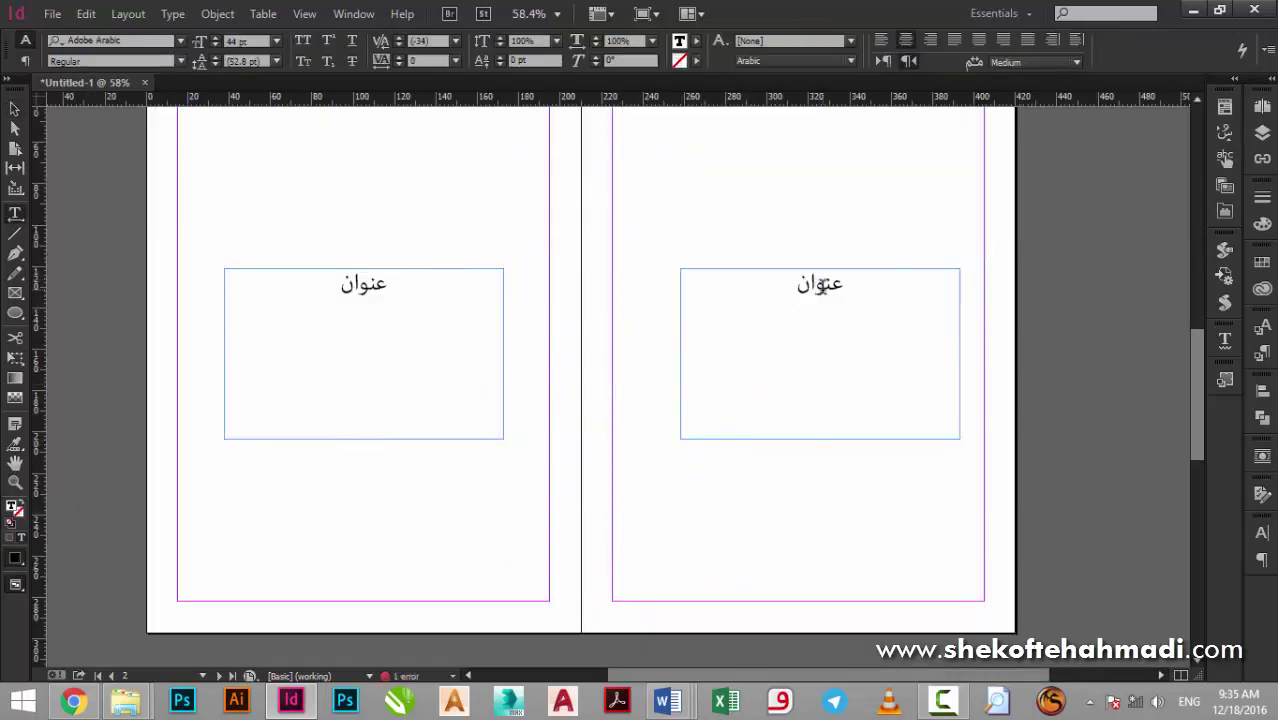
pyautogui.doubleClick(821, 287)
pyautogui.write('عنو')
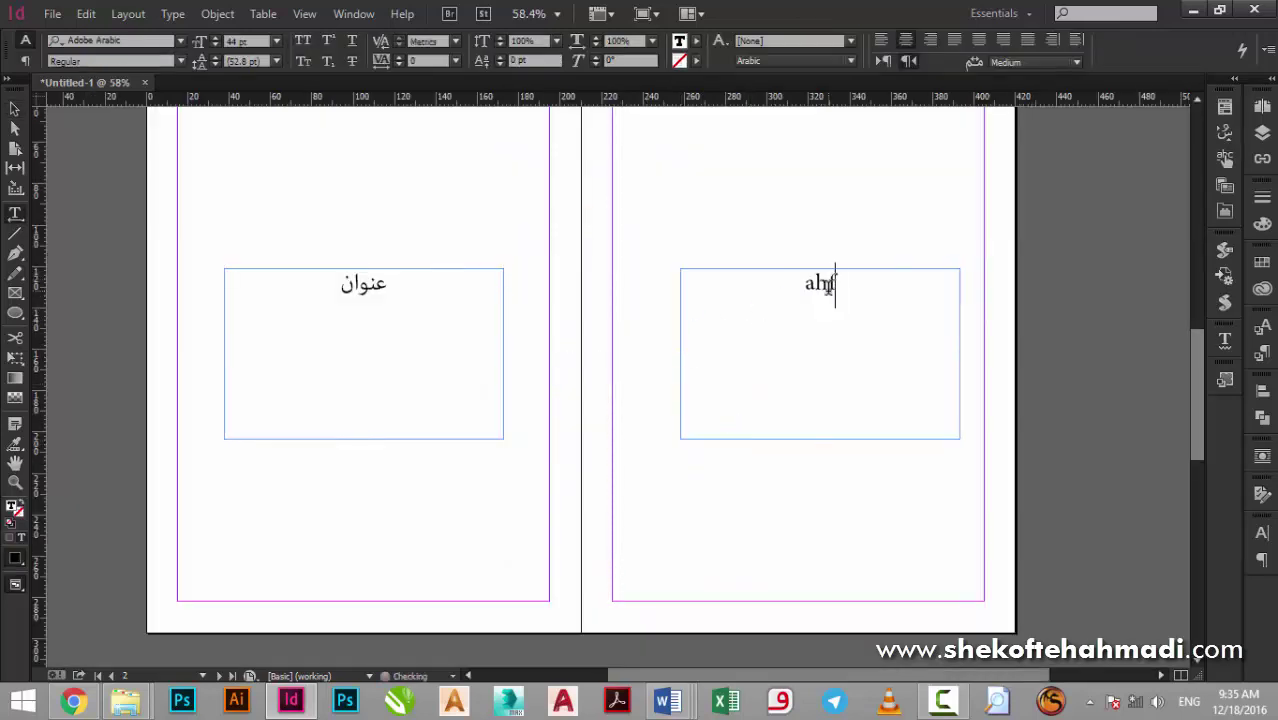
pyautogui.press('BackSpace')
pyautogui.press('BackSpace')
pyautogui.press('BackSpace')
pyautogui.write('شابک')
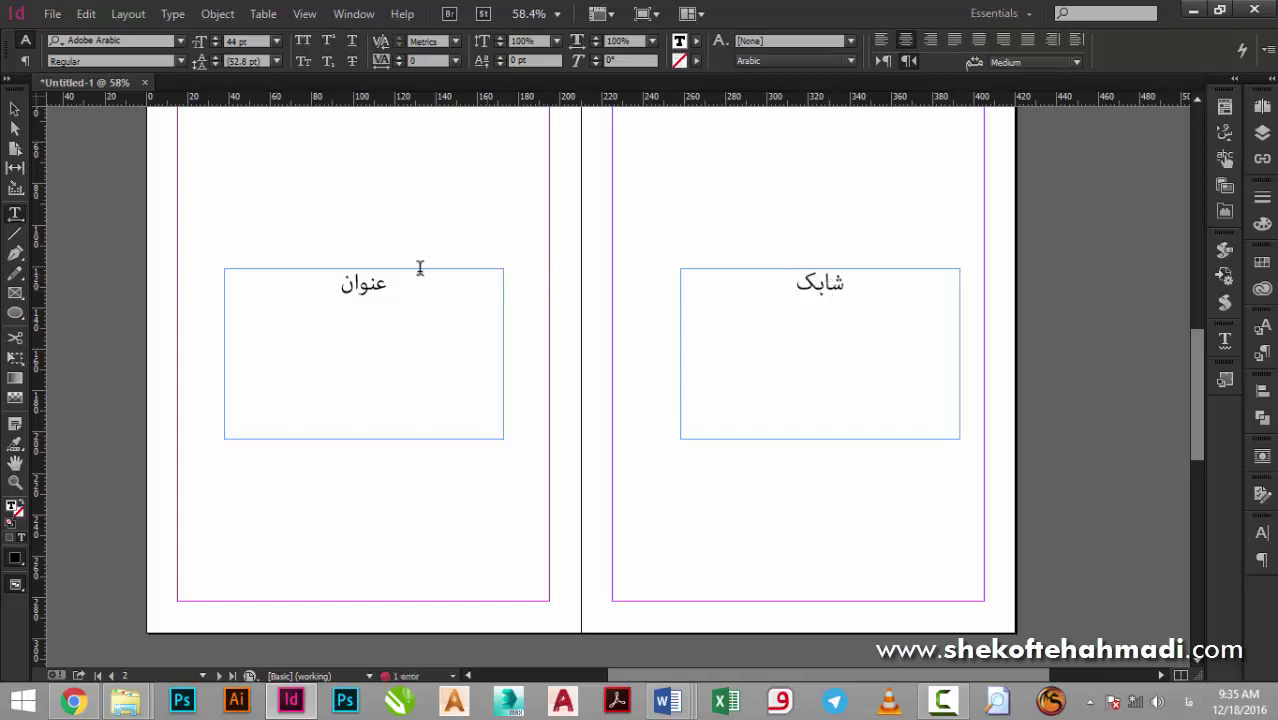
# Replace the copied title on page 3 with "فهرست".
pyautogui.doubleClick(359, 285)
pyautogui.write('فهرست')
pyautogui.press('Escape')
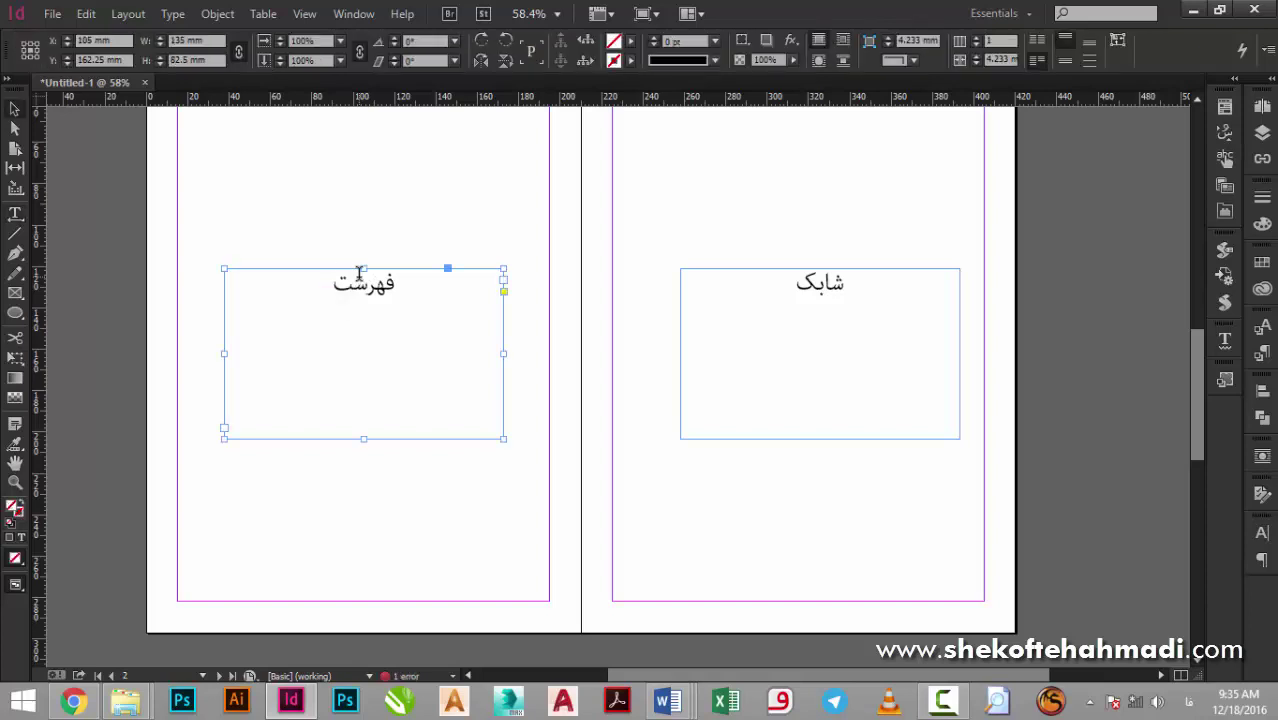
# Show the Pages panel and add two blank pages after page 5.
pyautogui.scroll(-1, 359, 273)
pyautogui.scroll(-4, 359, 273)
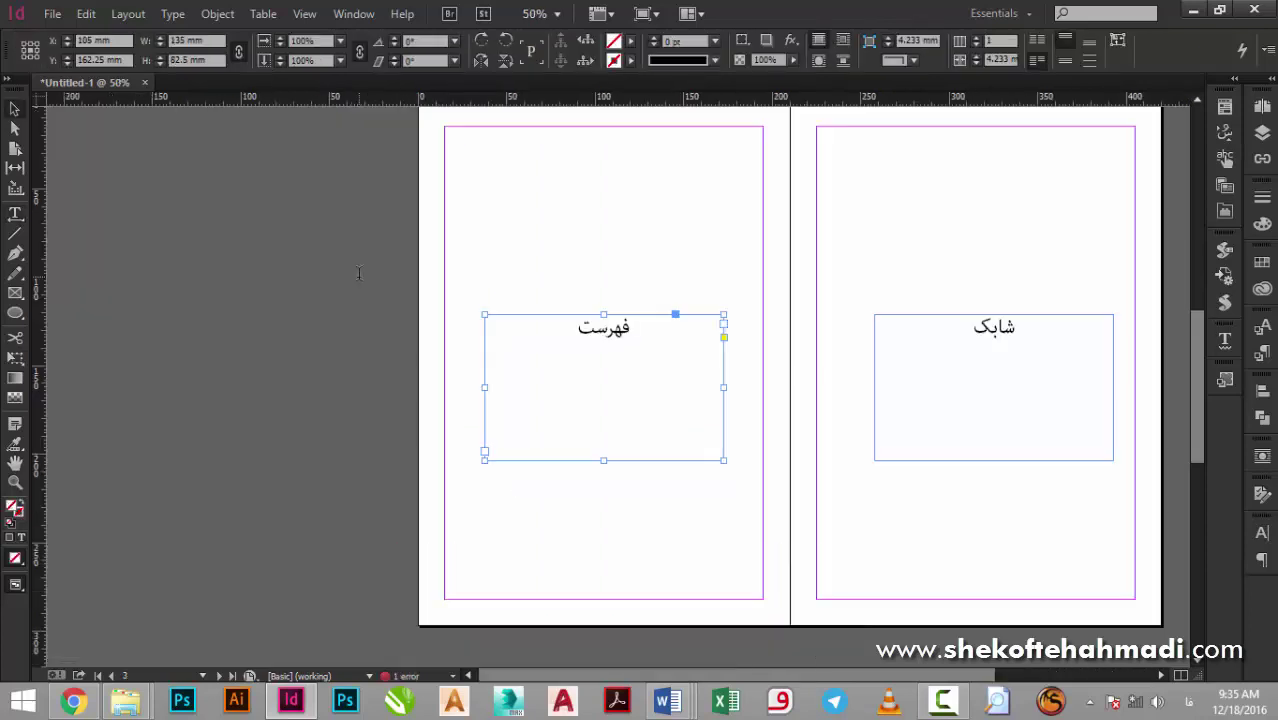
pyautogui.scroll(-2, 436, 362)
pyautogui.click(558, 418)
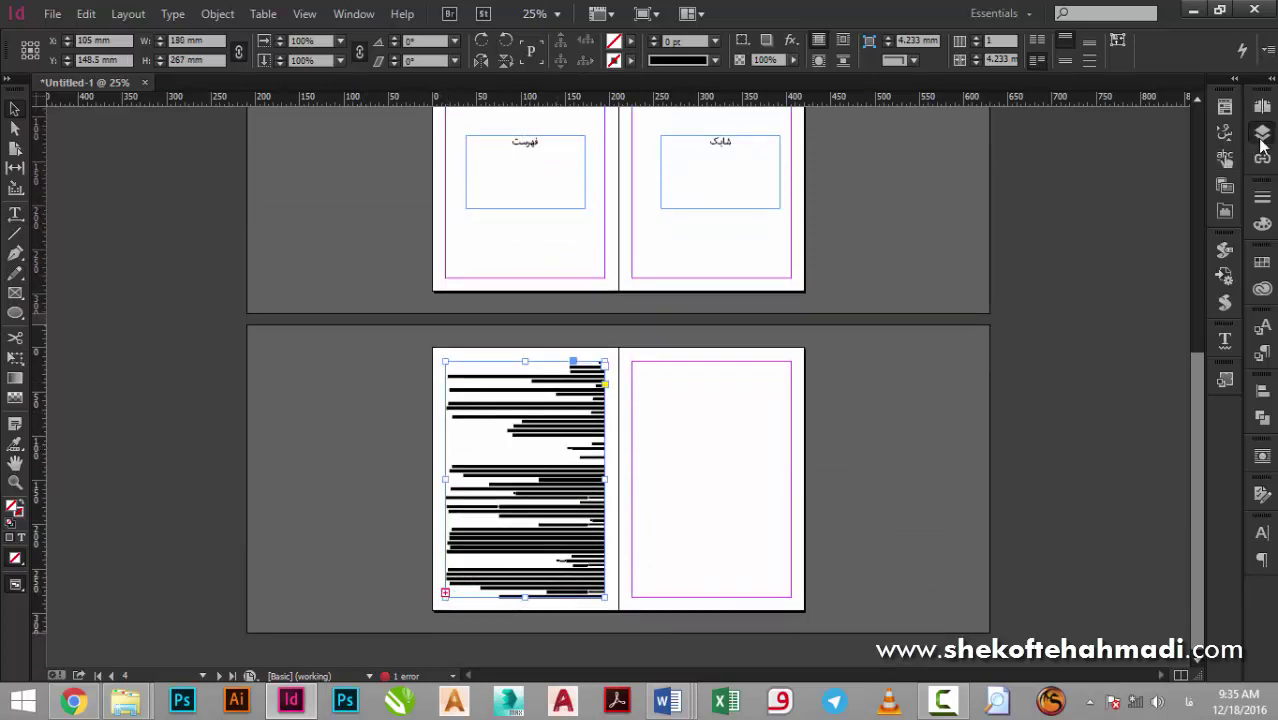
pyautogui.click(1262, 133)
pyautogui.click(1262, 106)
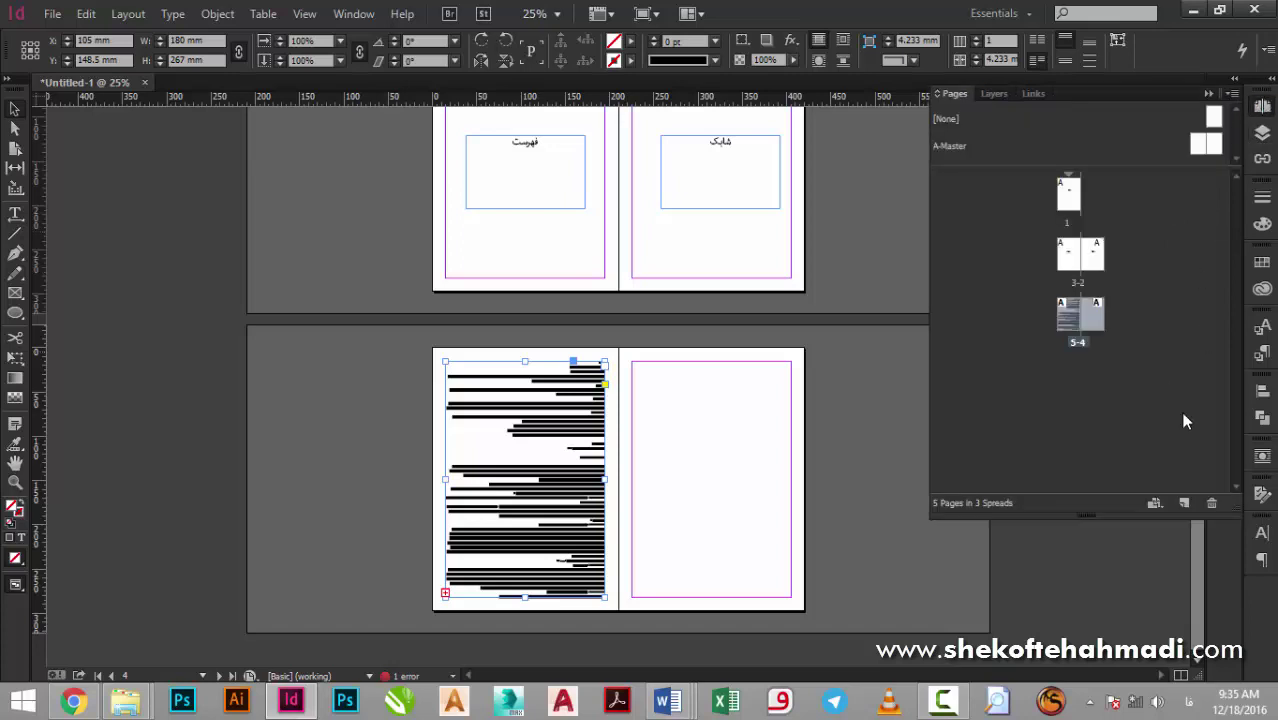
pyautogui.click(1186, 504)
pyautogui.click(1186, 504)
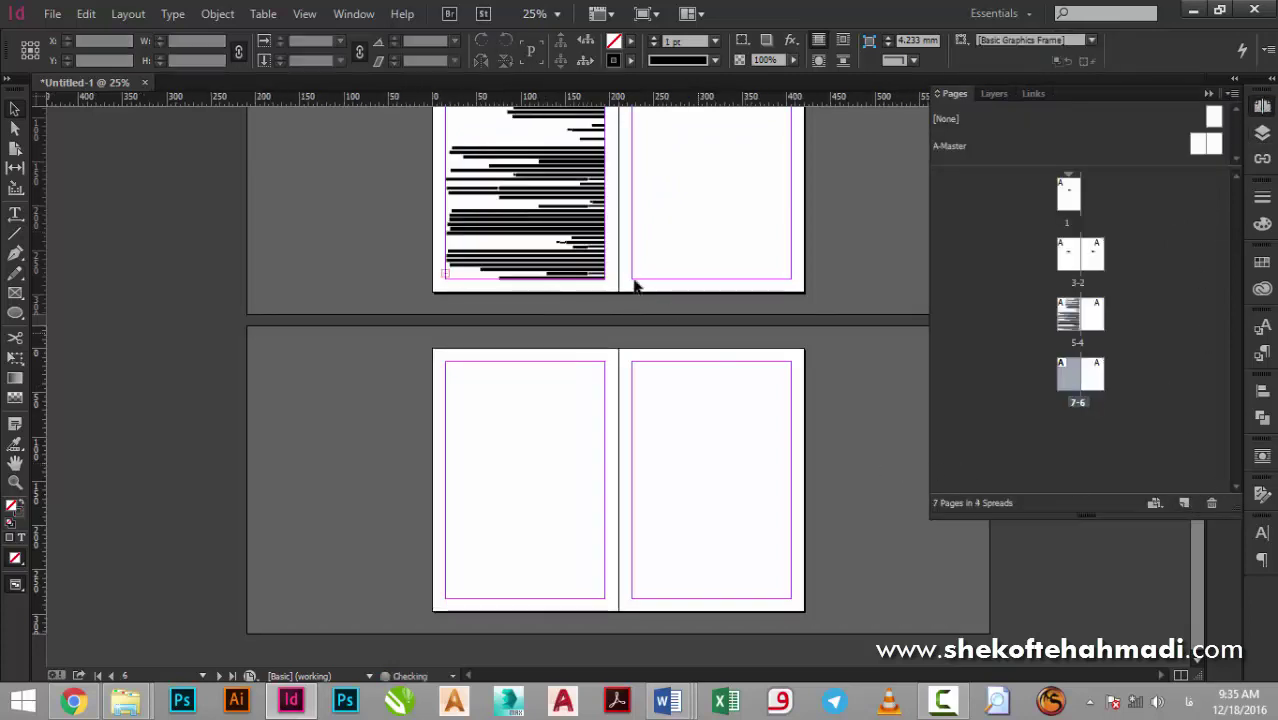
# Thread the overset manuscript text from page 5 into margin-sized frames on pages 6 and 7.
pyautogui.click(530, 246)
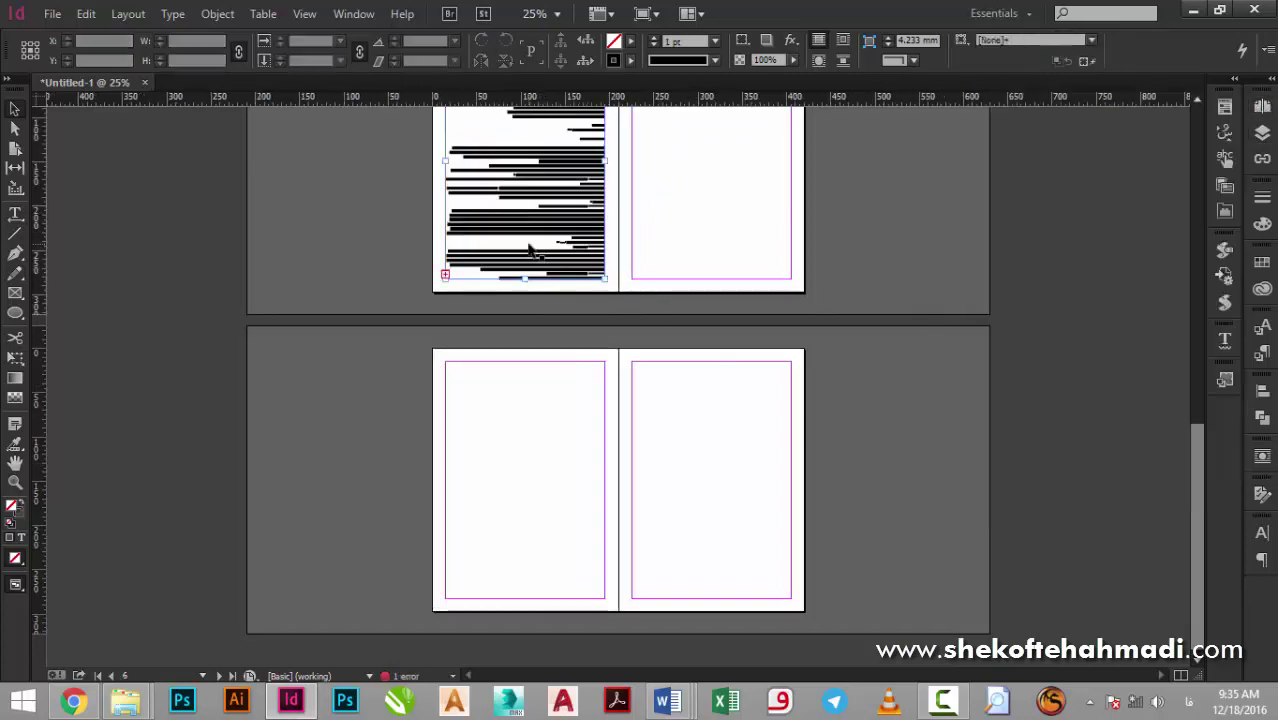
pyautogui.click(446, 277)
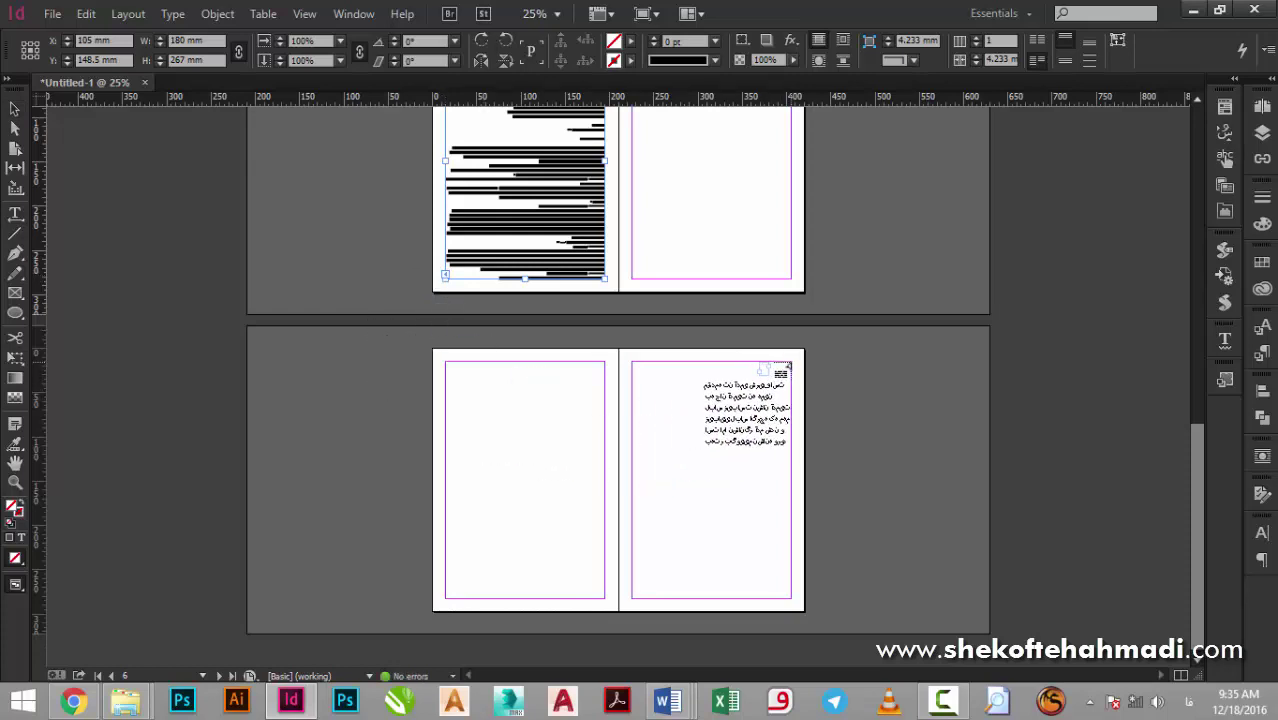
pyautogui.click(790, 362)
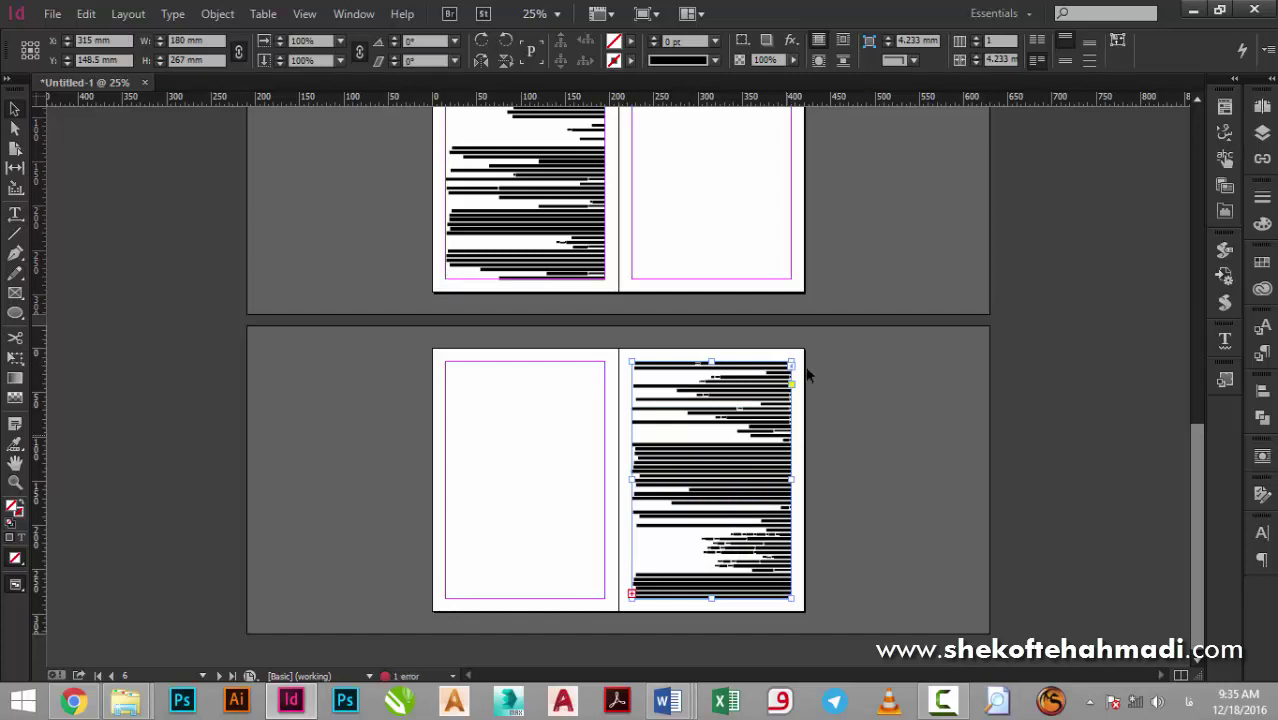
pyautogui.click(631, 594)
pyautogui.click(580, 372)
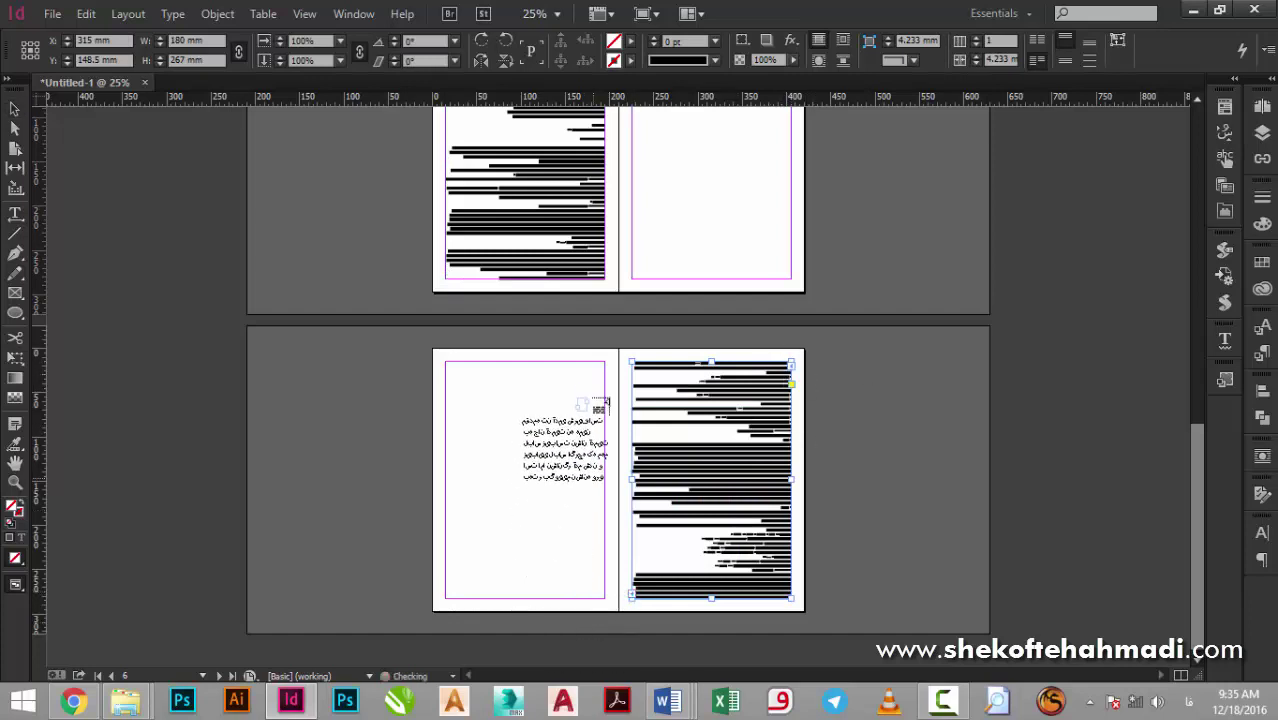
pyautogui.click(485, 516)
# Add three more blank pages after page 7.
pyautogui.scroll(2, 782, 410)
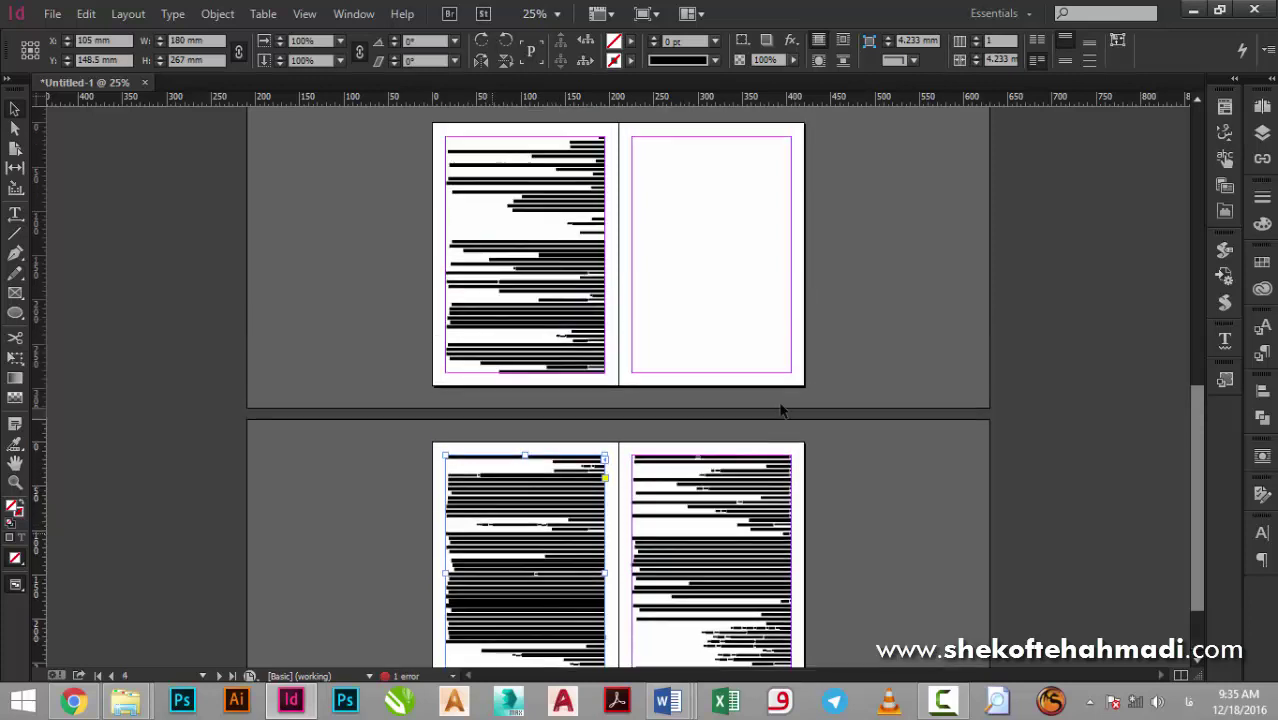
pyautogui.click(1262, 133)
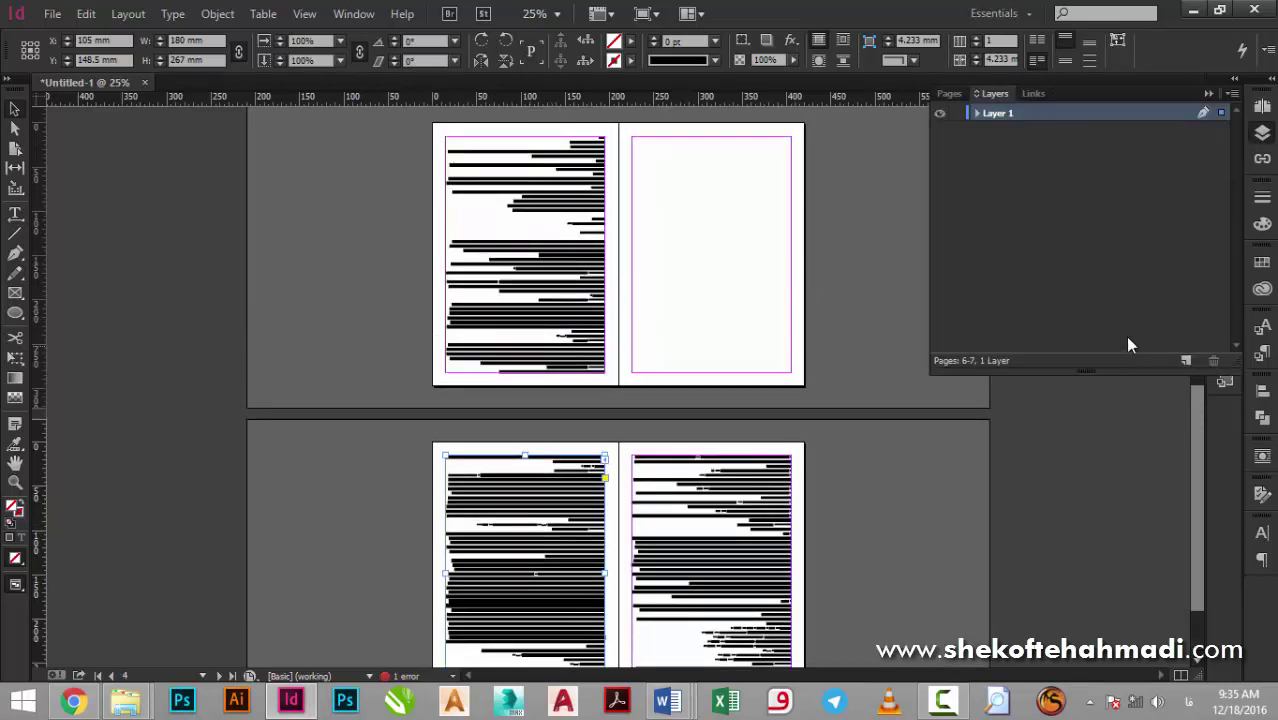
pyautogui.click(1262, 105)
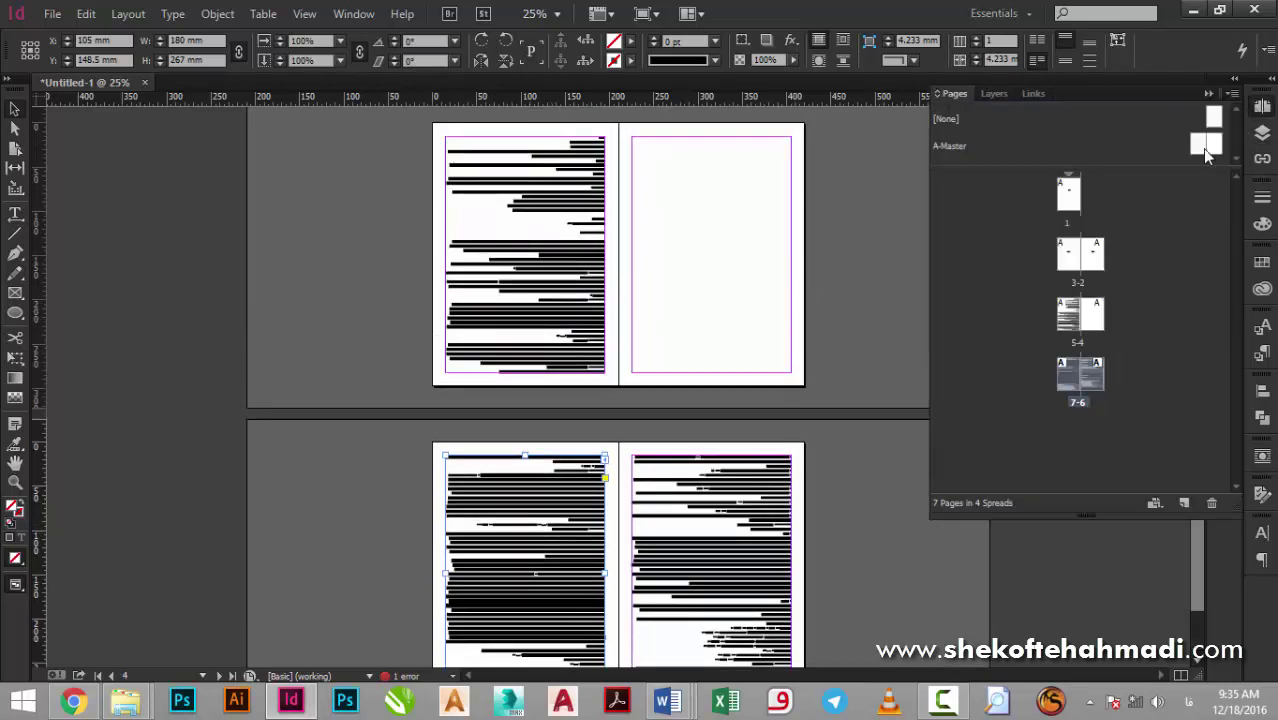
pyautogui.click(1183, 503)
pyautogui.click(1183, 503)
pyautogui.click(1183, 503)
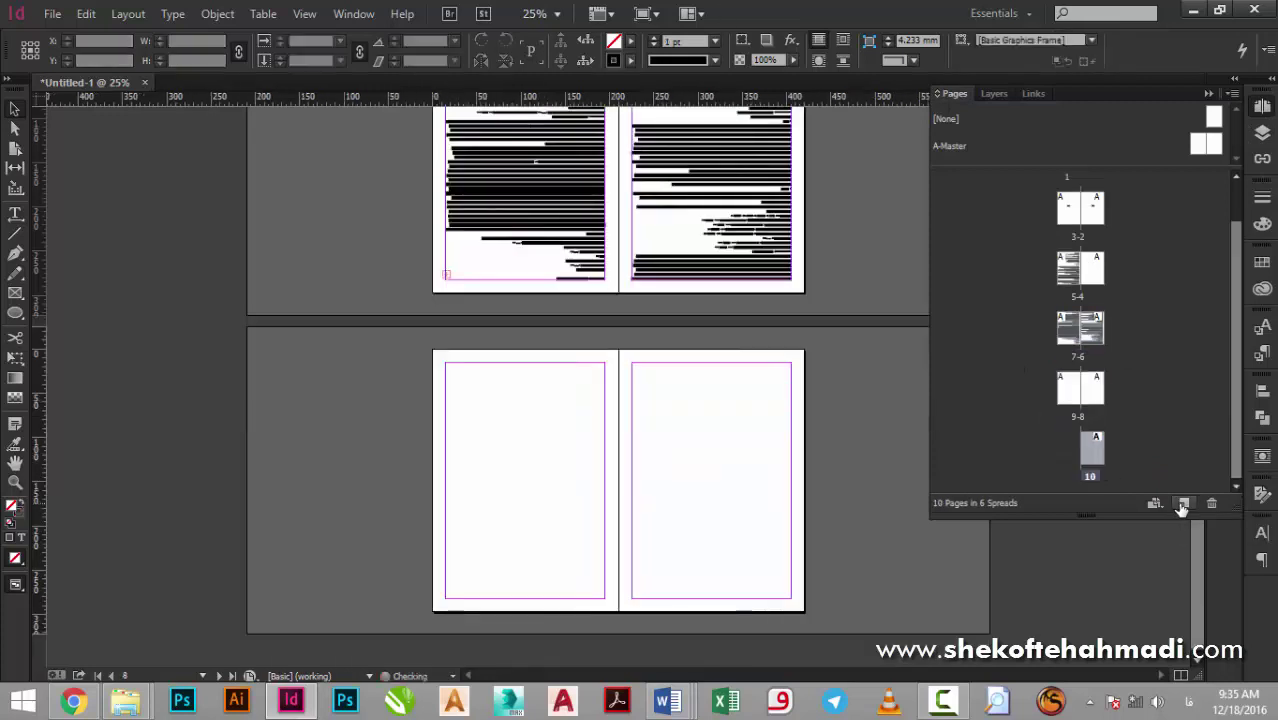
# Try to autoflow the overset text from page 7 onto page 8, and delete the text frames on pages 6 and 7.
pyautogui.scroll(3, 700, 440)
pyautogui.click(522, 180)
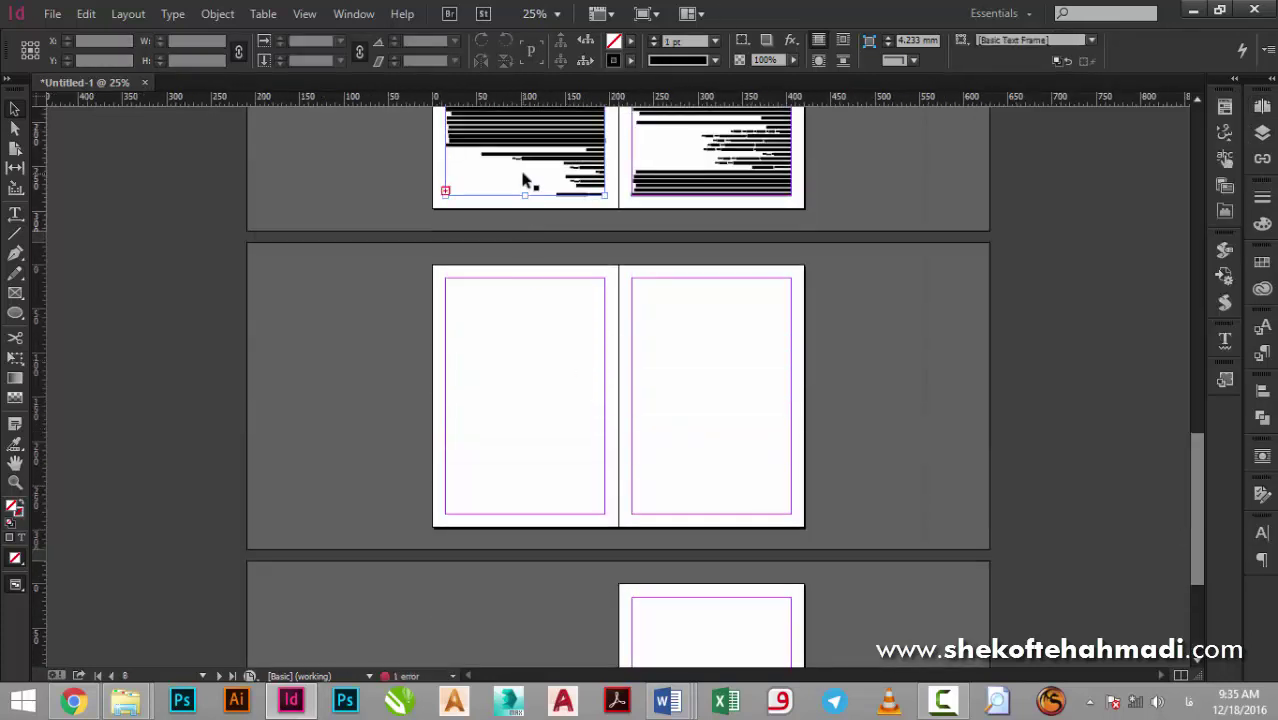
pyautogui.click(446, 193)
pyautogui.keyDown('shift'); pyautogui.click(650, 330); pyautogui.keyUp('shift')
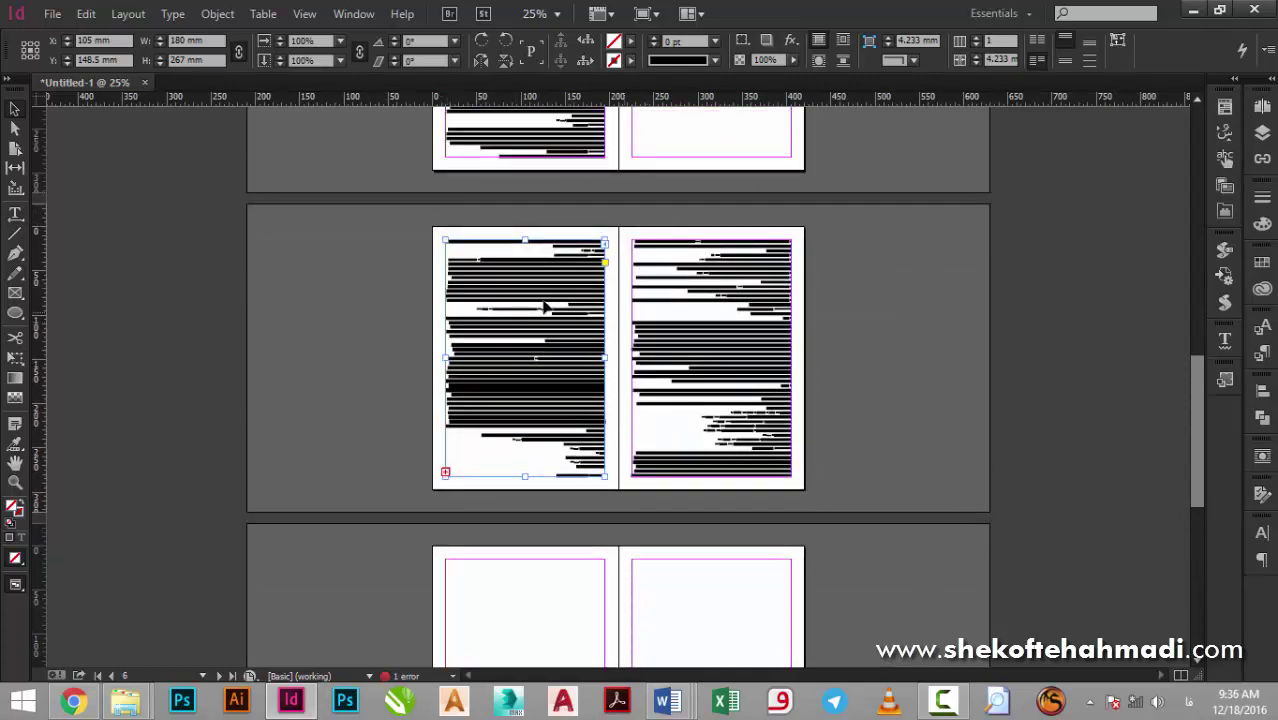
pyautogui.press('Delete')
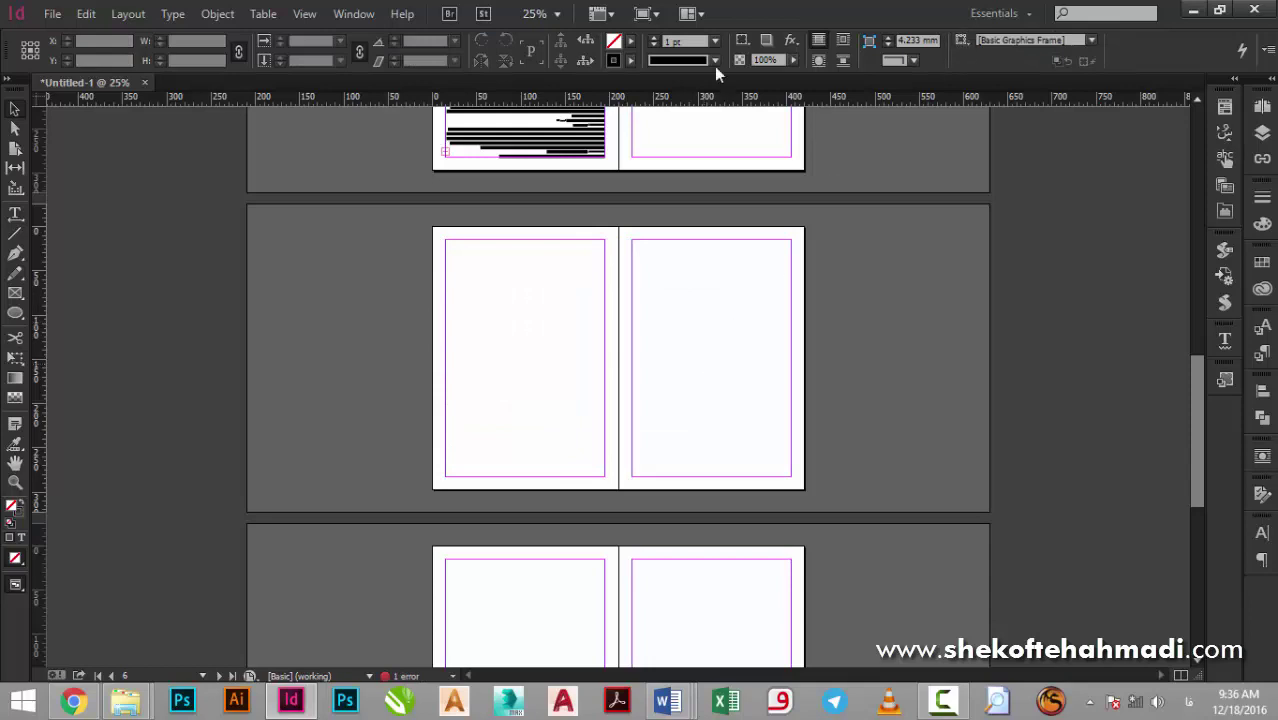
pyautogui.scroll(3, 445, 340)
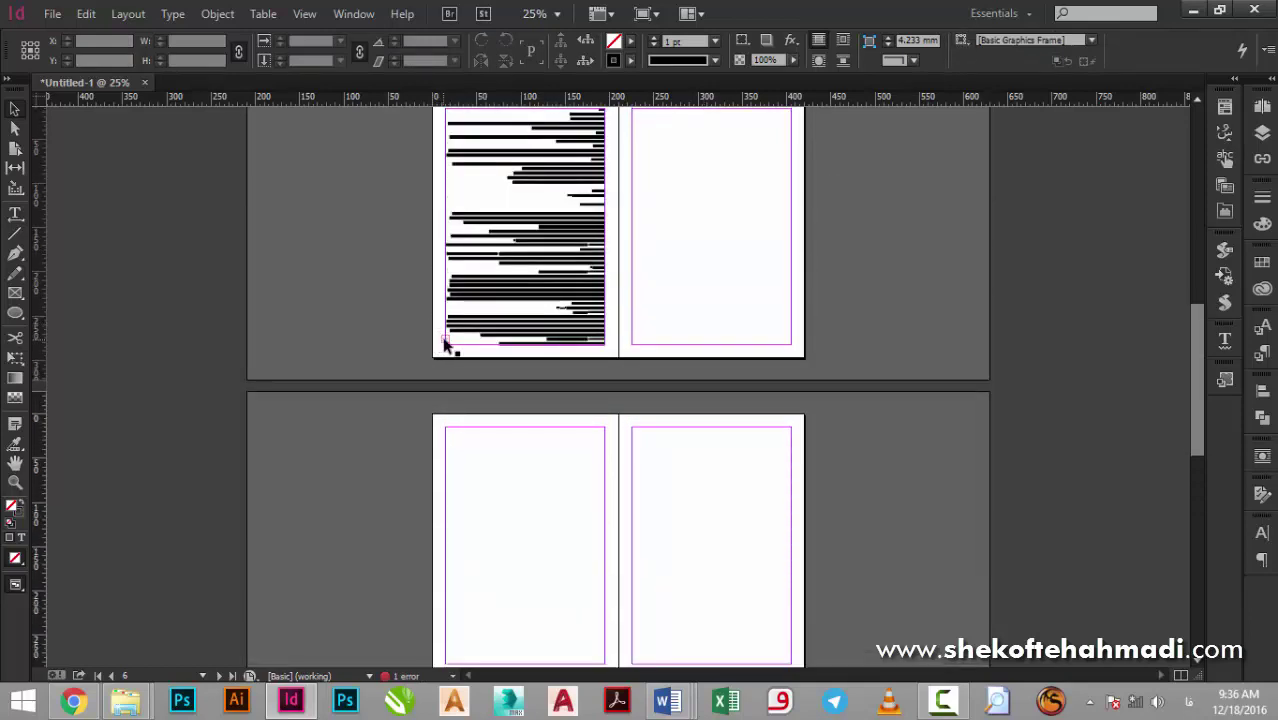
pyautogui.click(447, 343)
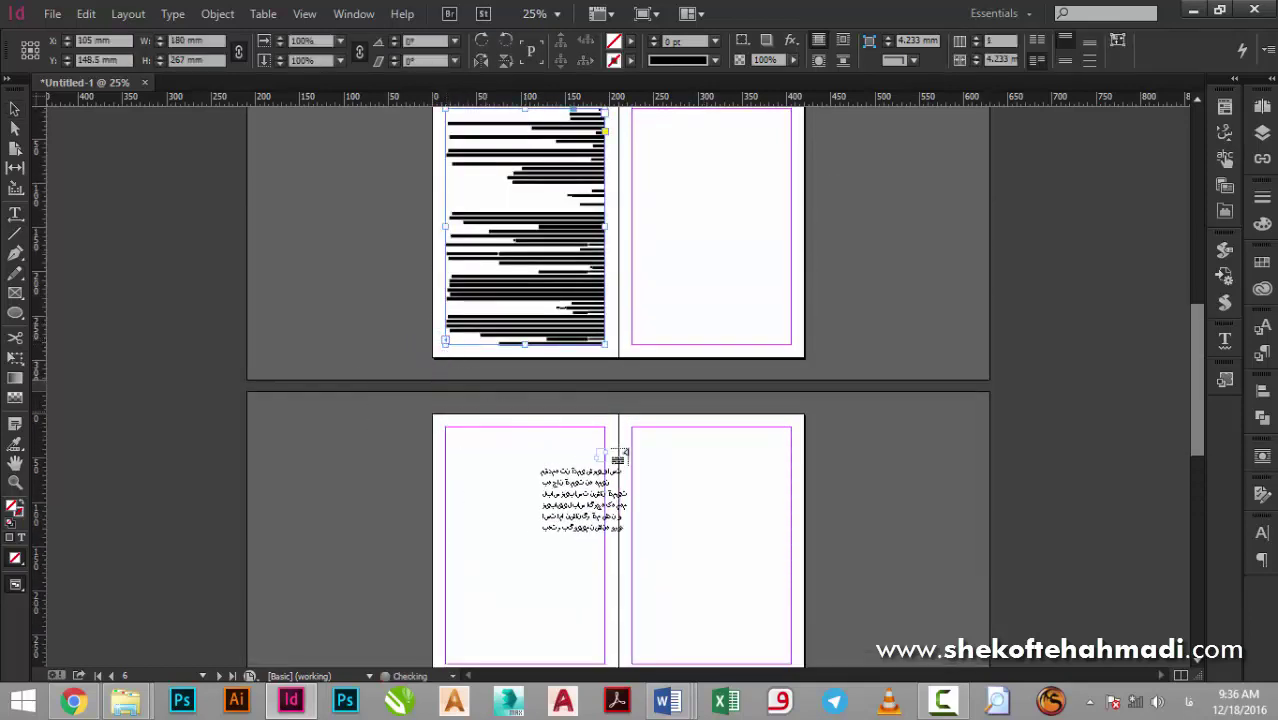
pyautogui.scroll(-3, 640, 445)
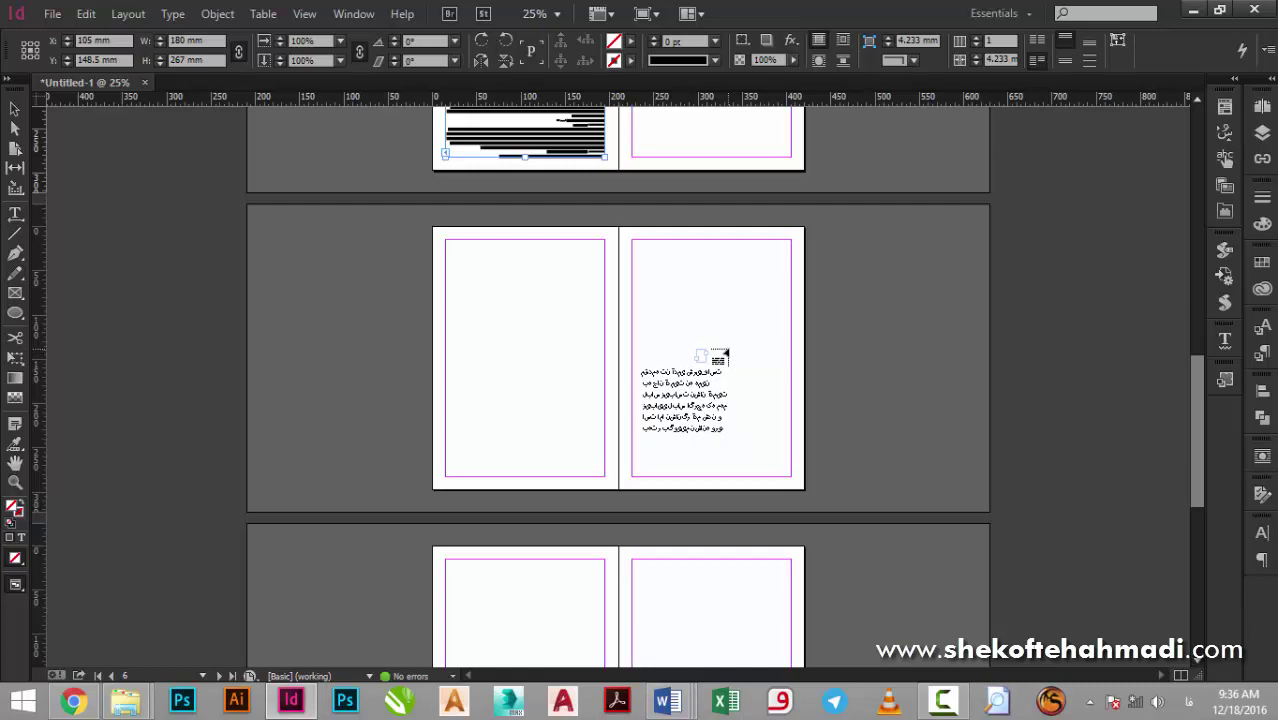
pyautogui.press('Escape')
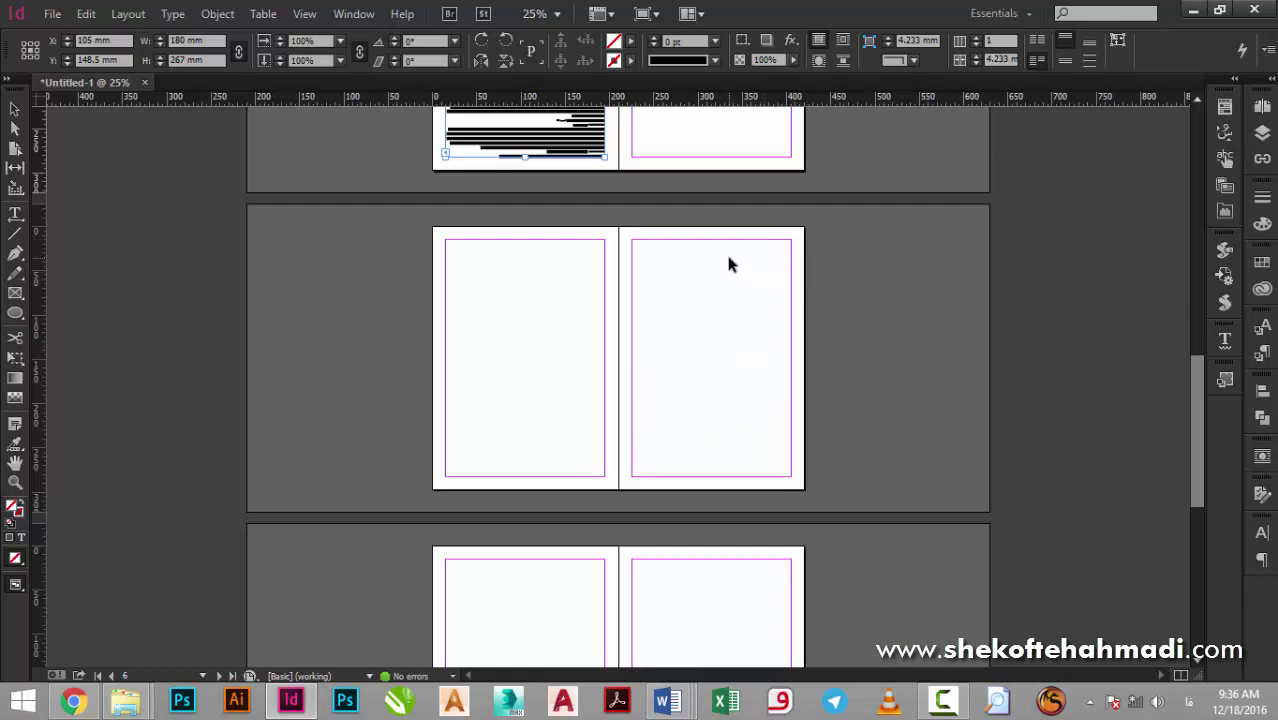
# Thread the overset manuscript text from page 5 into a margin-sized frame on page 6.
pyautogui.hotkey('ctrl', 'z')
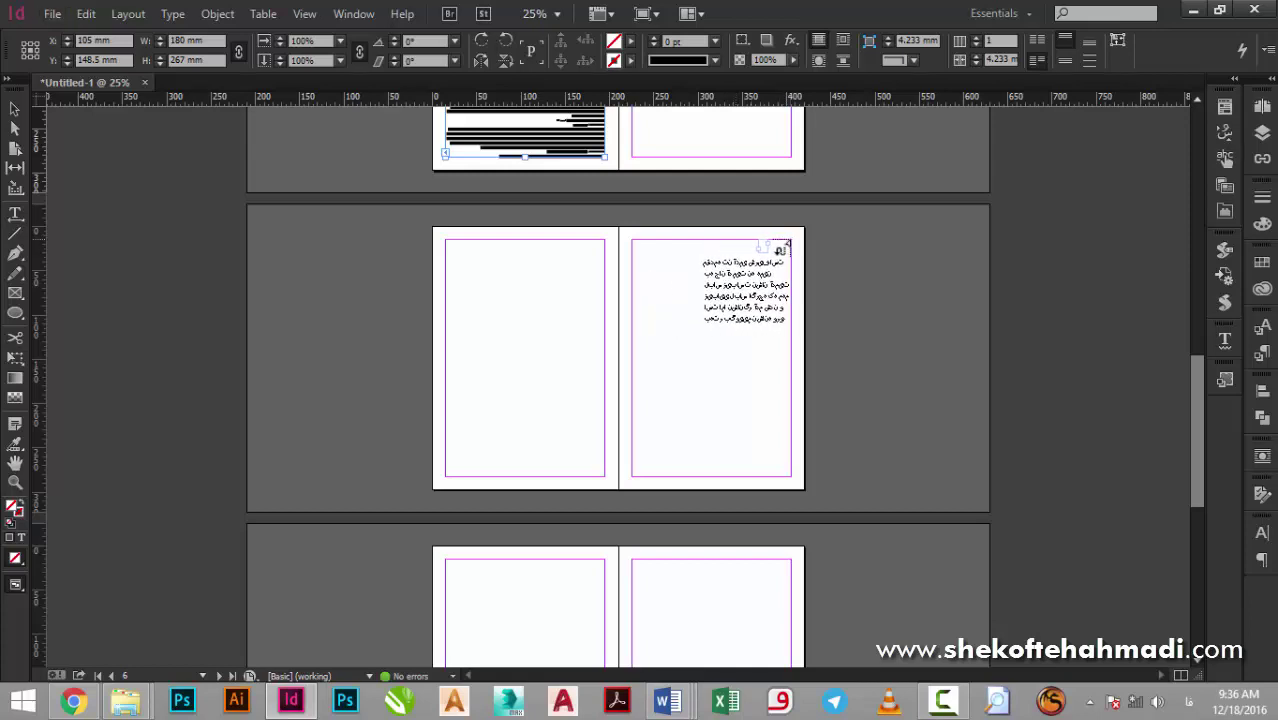
pyautogui.click(778, 244)
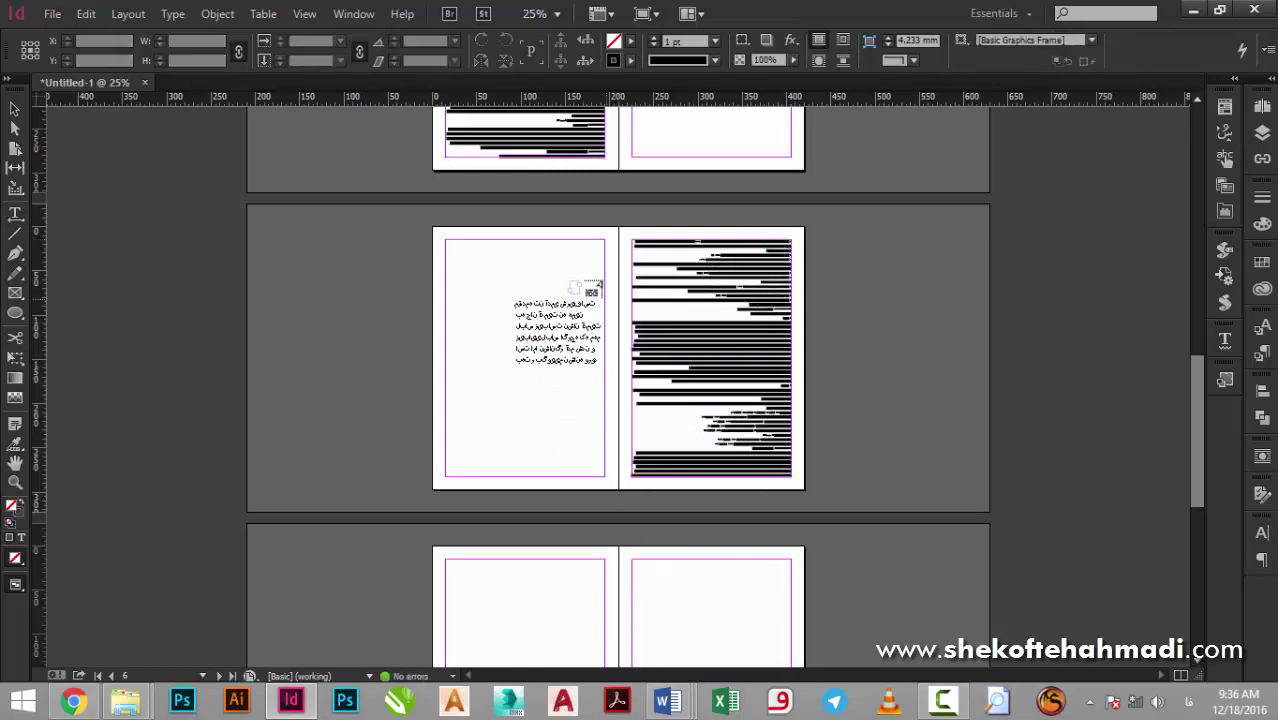
pyautogui.press('Escape')
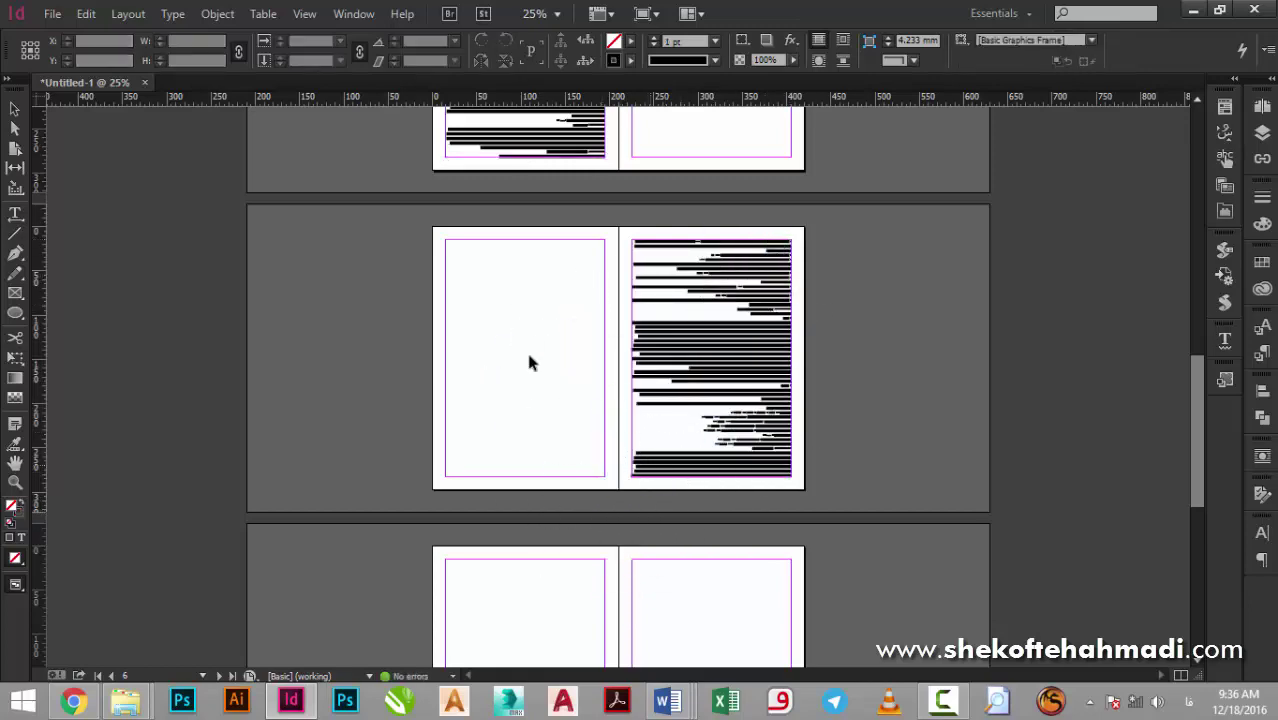
# Continue the threaded manuscript text page by page into margin-sized frames on pages 7, 8, 9 and 10.
pyautogui.moveTo(441, 219); pyautogui.dragTo(846, 398)
pyautogui.moveTo(843, 396); pyautogui.dragTo(501, 252)
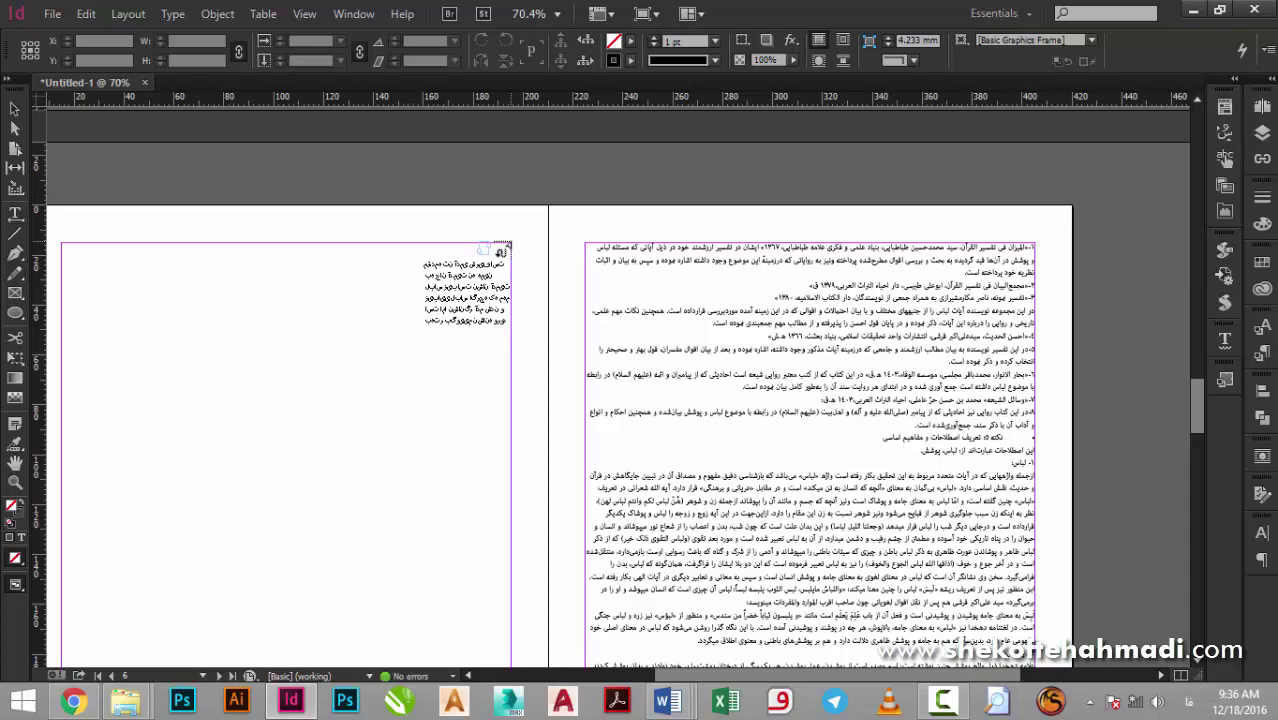
pyautogui.keyDown('alt'); pyautogui.click(500, 252); pyautogui.keyUp('alt')
pyautogui.scroll(-8, 560, 337)
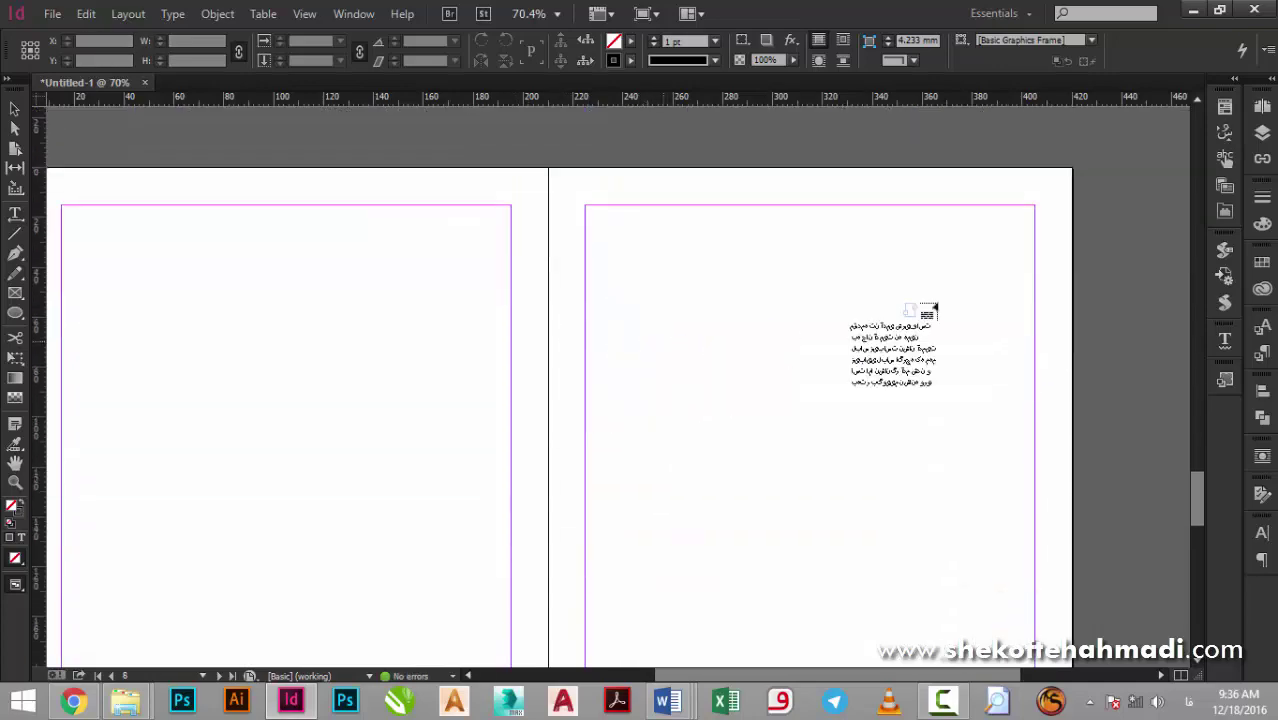
pyautogui.moveTo(1034, 206); pyautogui.dragTo(1038, 211)
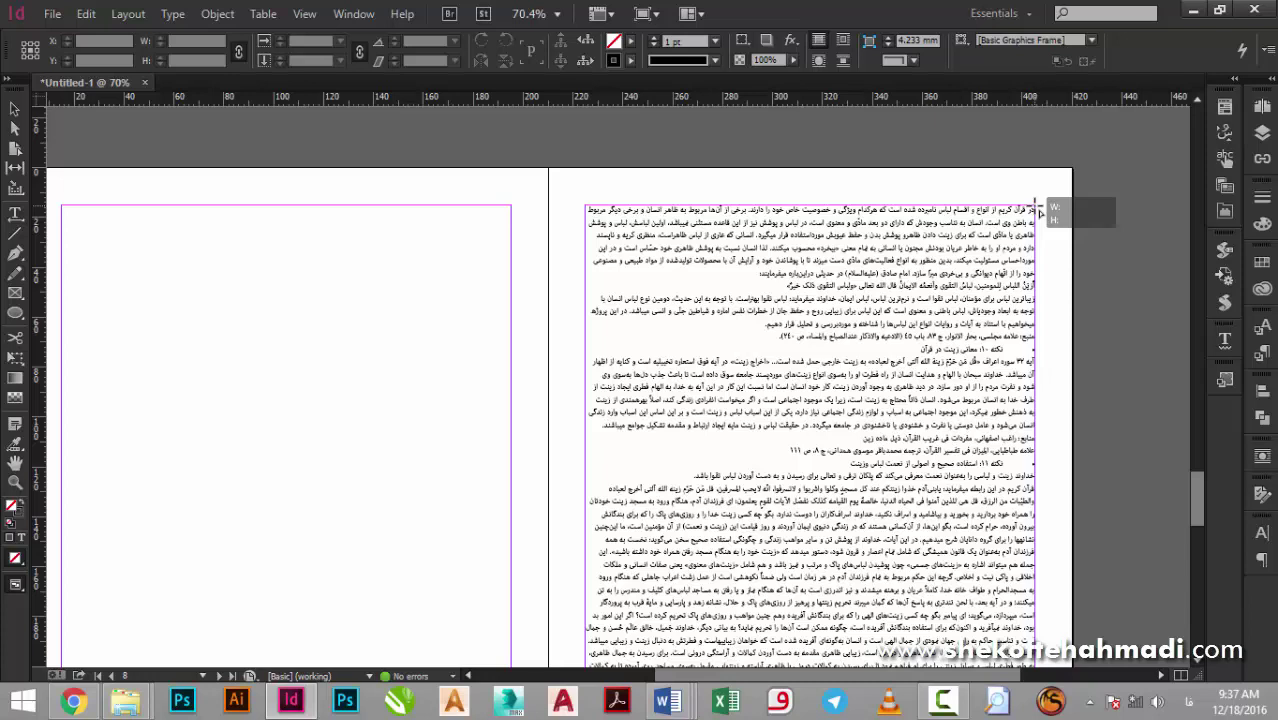
pyautogui.moveTo(1040, 210); pyautogui.dragTo(512, 262)
pyautogui.scroll(-5, 510, 220)
pyautogui.scroll(4, 534, 274)
pyautogui.scroll(3, 485, 240)
pyautogui.scroll(-10, 585, 370)
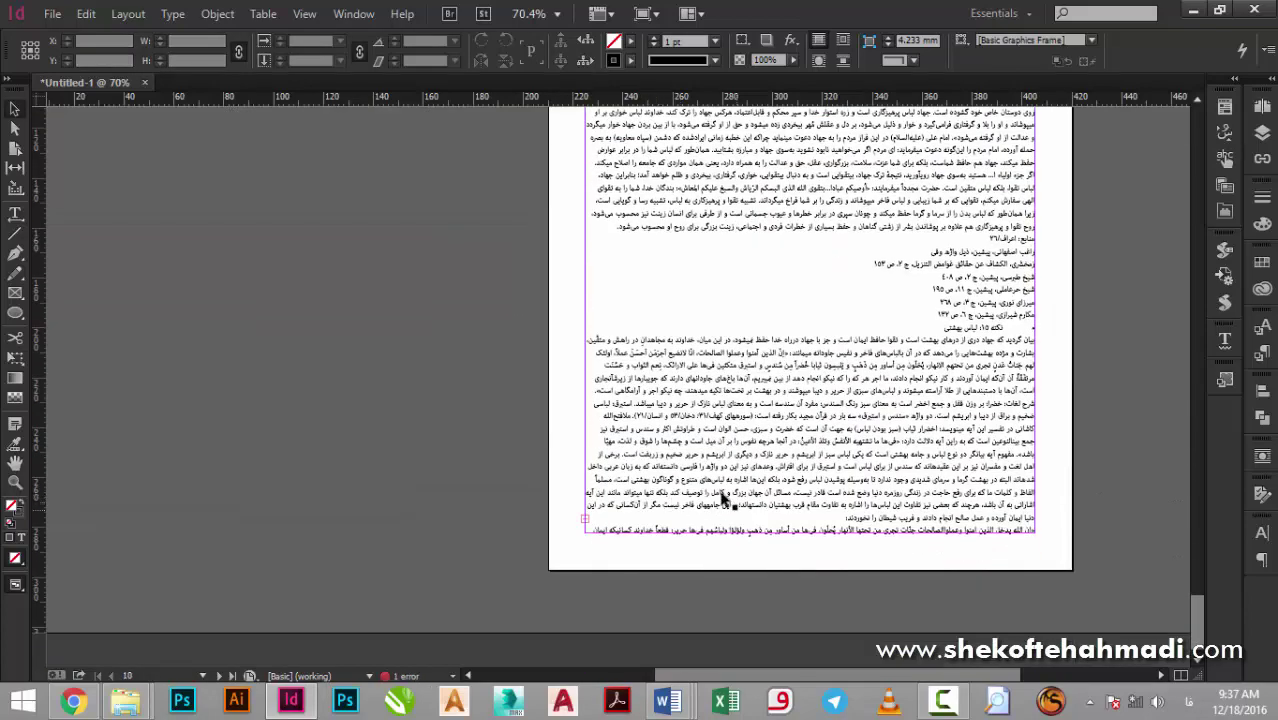
pyautogui.scroll(-2, 716, 492)
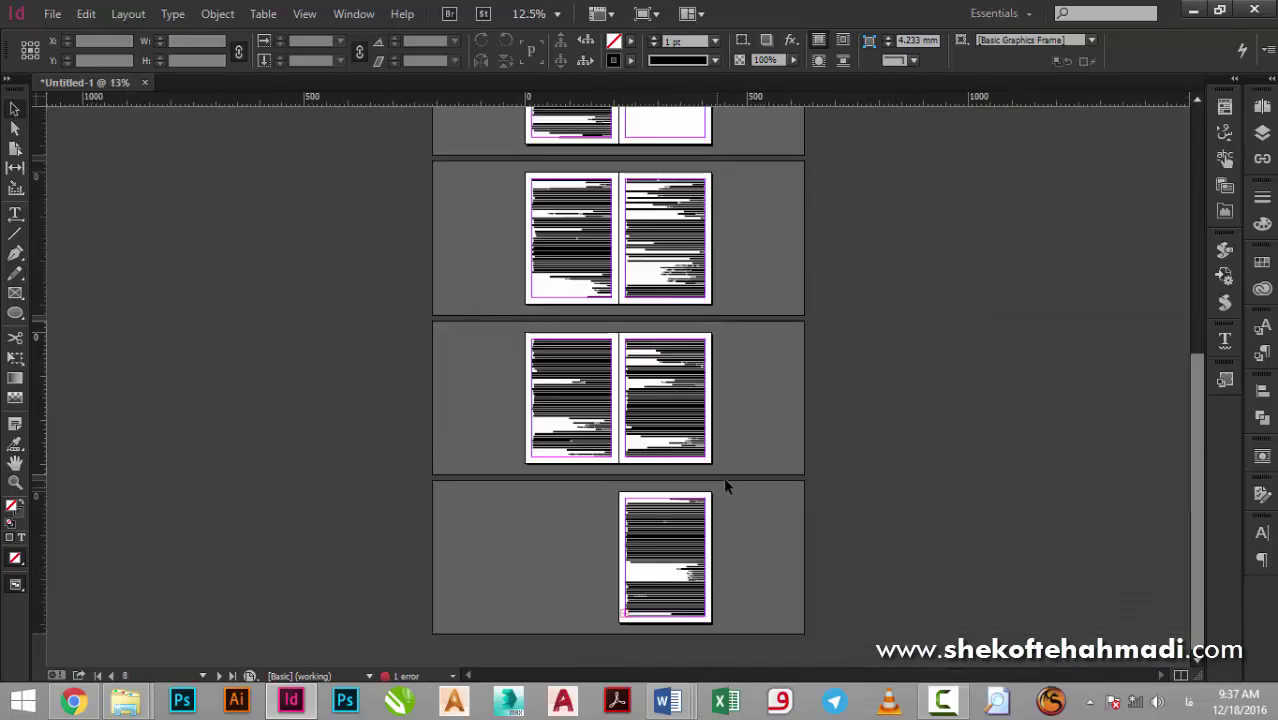
# Add seven blank pages after page 10.
pyautogui.click(1262, 106)
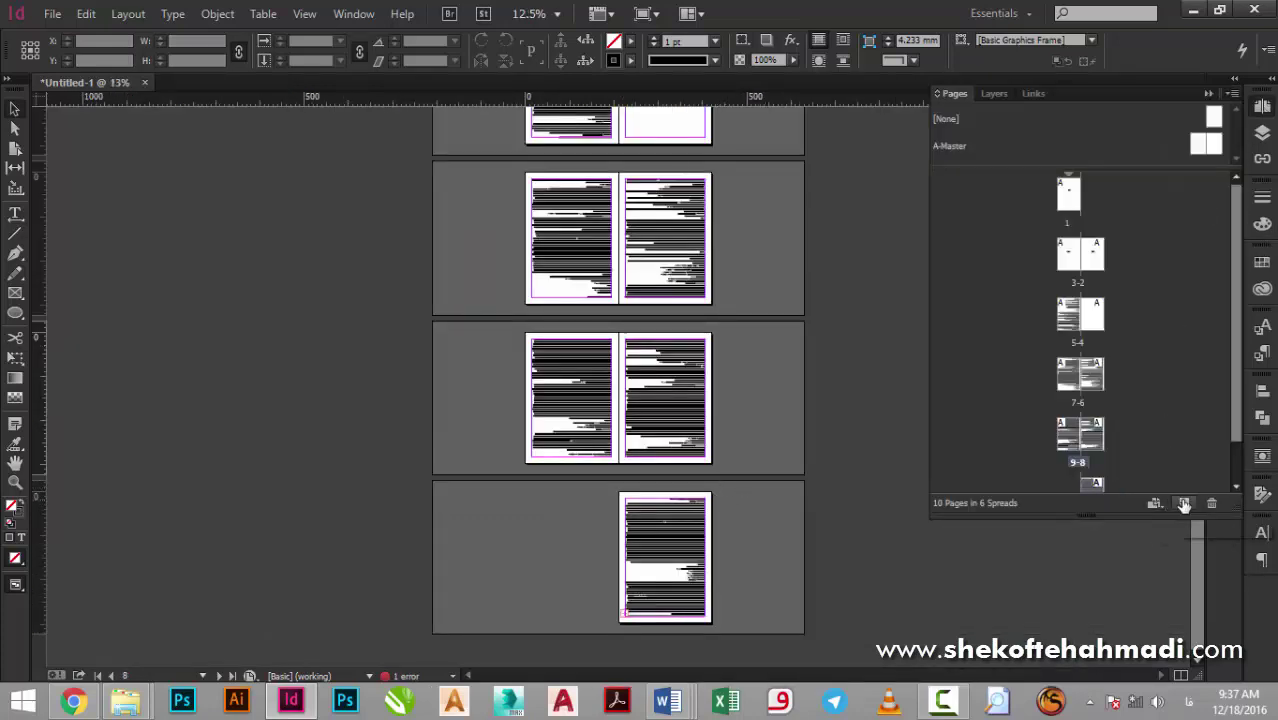
pyautogui.click(1184, 504)
pyautogui.click(1184, 504)
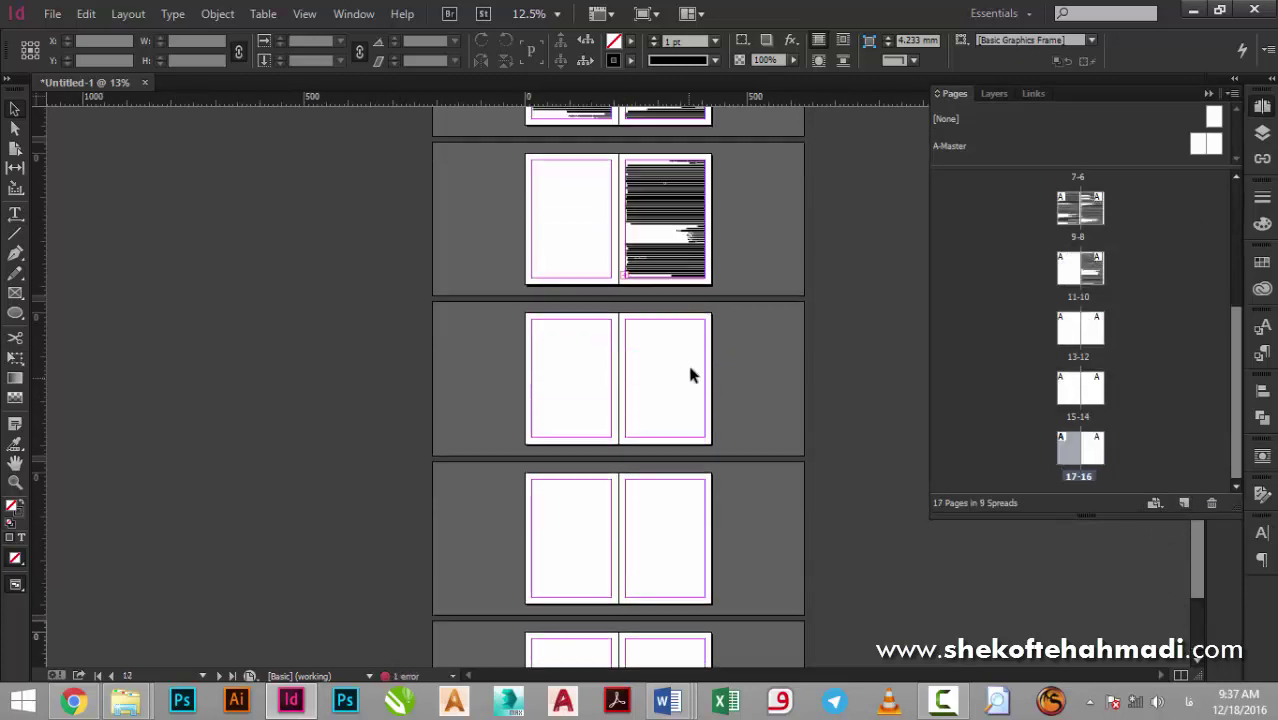
# Flow the overset text from page 10 through the existing blank pages 11 to 17.
pyautogui.click(594, 224)
pyautogui.click(628, 265)
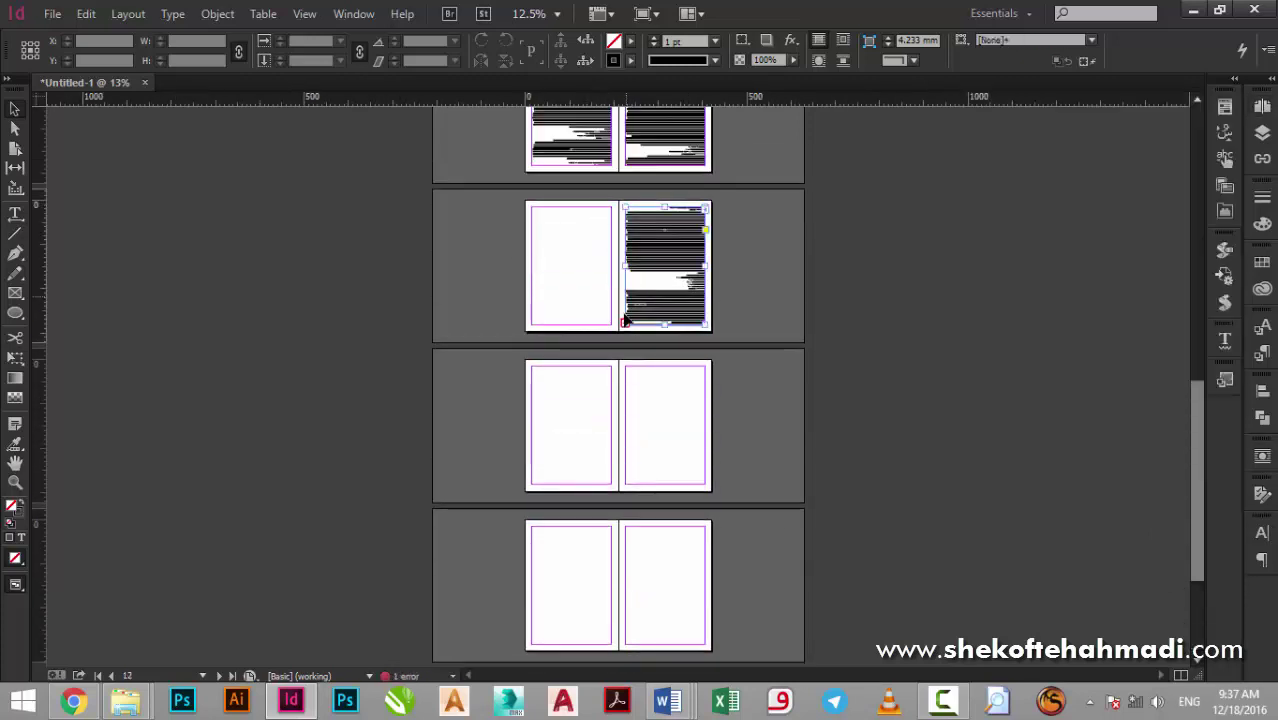
pyautogui.click(626, 328)
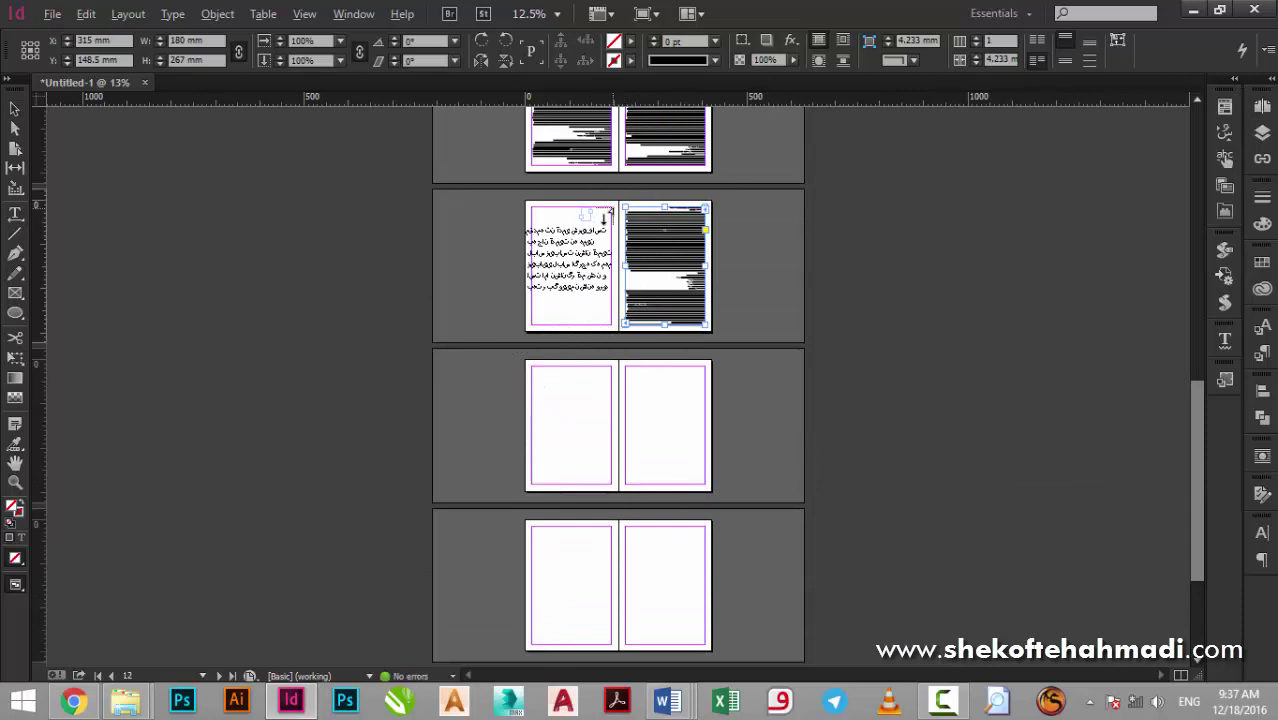
pyautogui.click(610, 210)
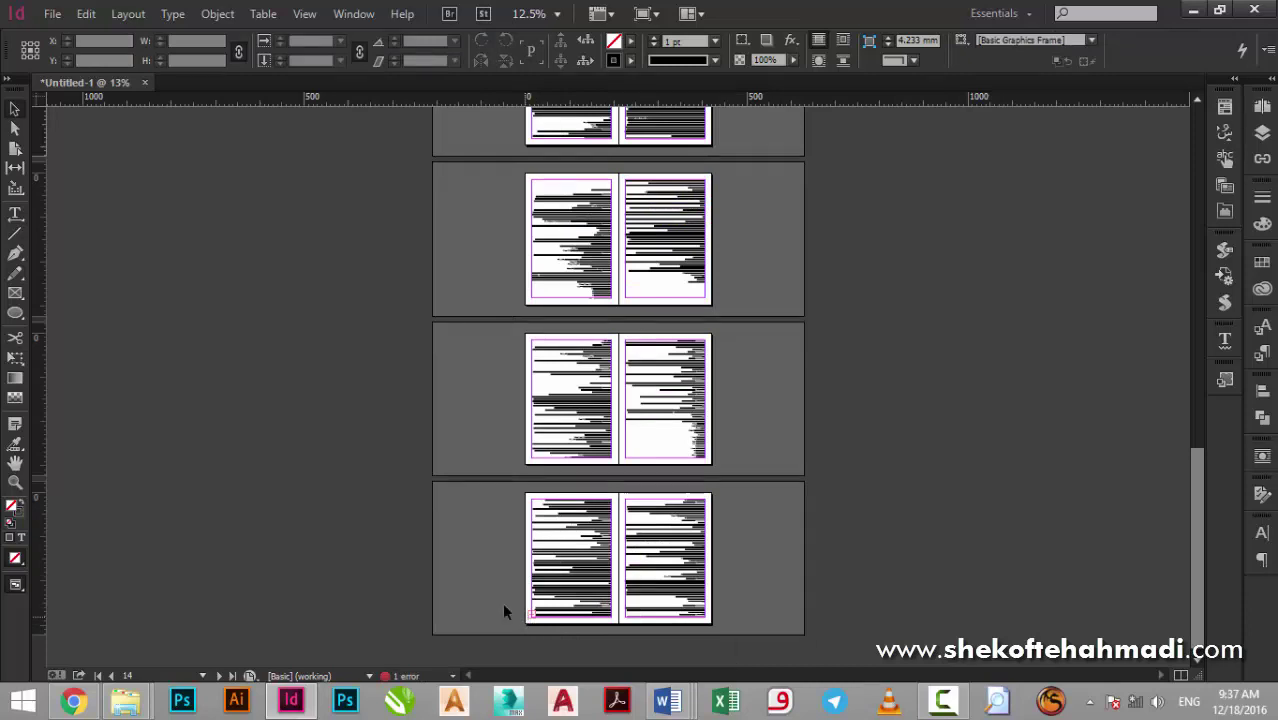
# Delete the threaded text frames on pages 6 through 17, keeping only the frame on page 5.
pyautogui.moveTo(503, 610); pyautogui.dragTo(722, 482)
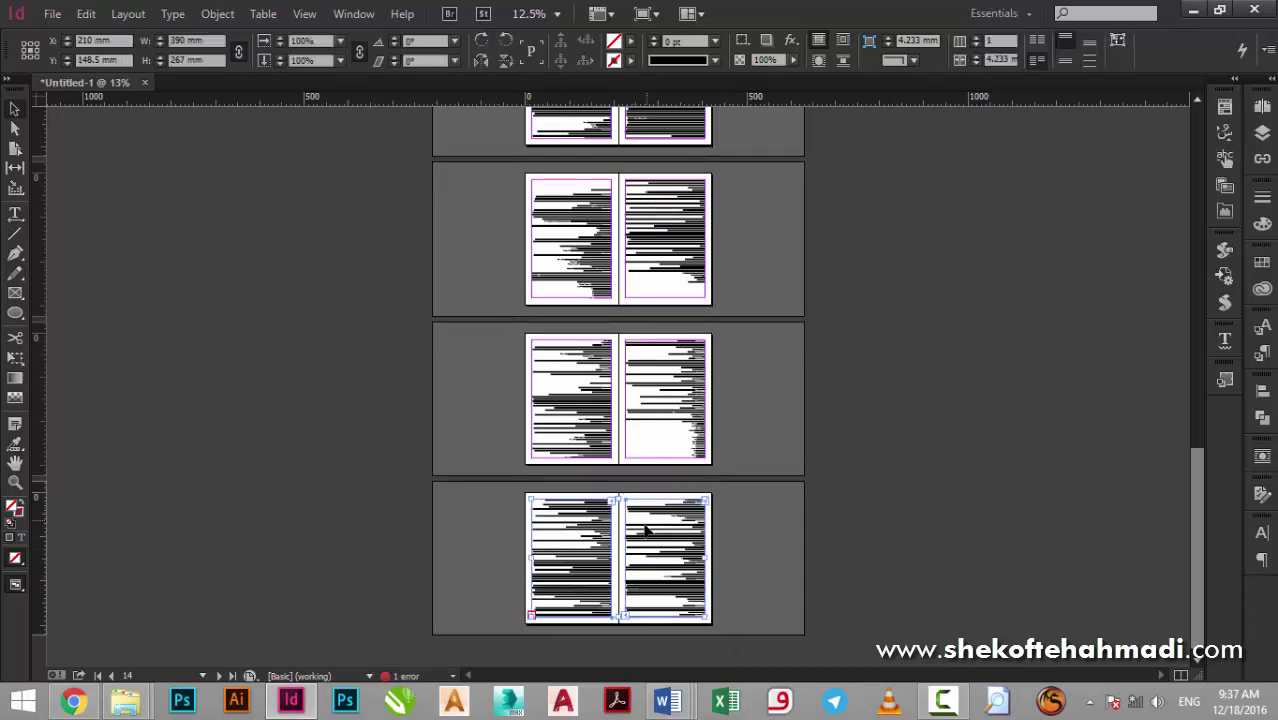
pyautogui.press('Delete')
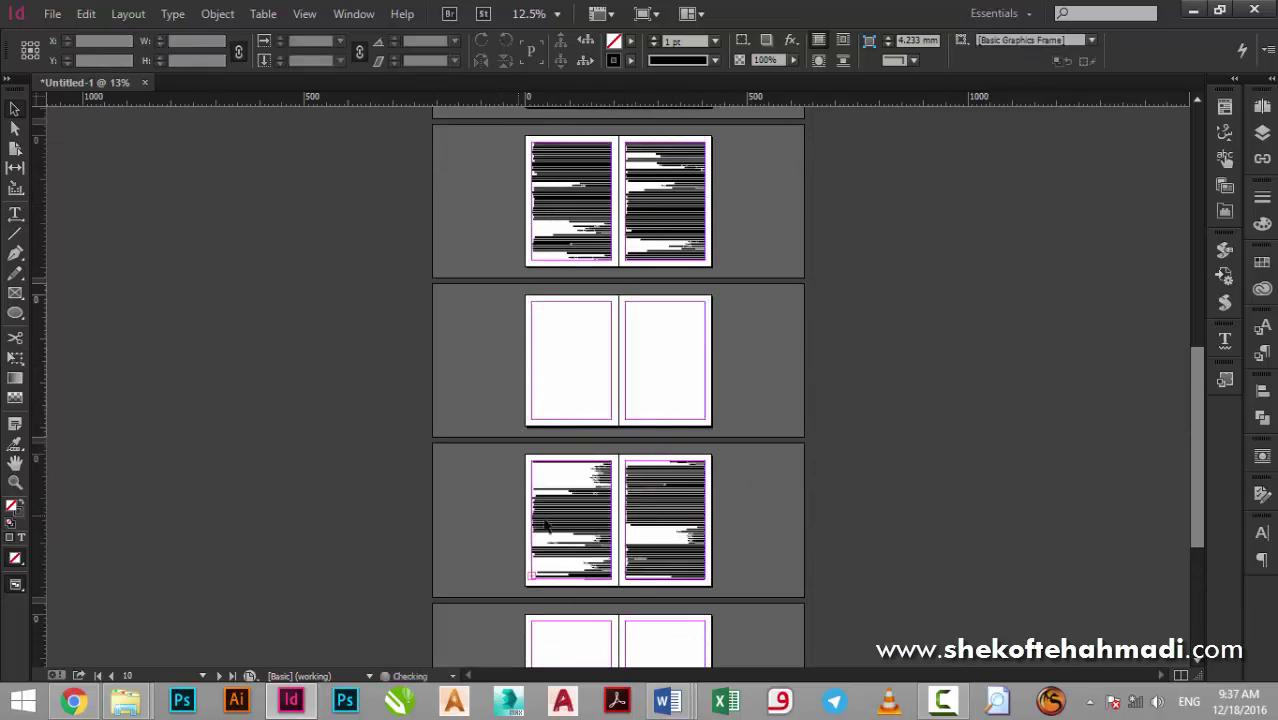
pyautogui.moveTo(496, 433); pyautogui.dragTo(676, 457)
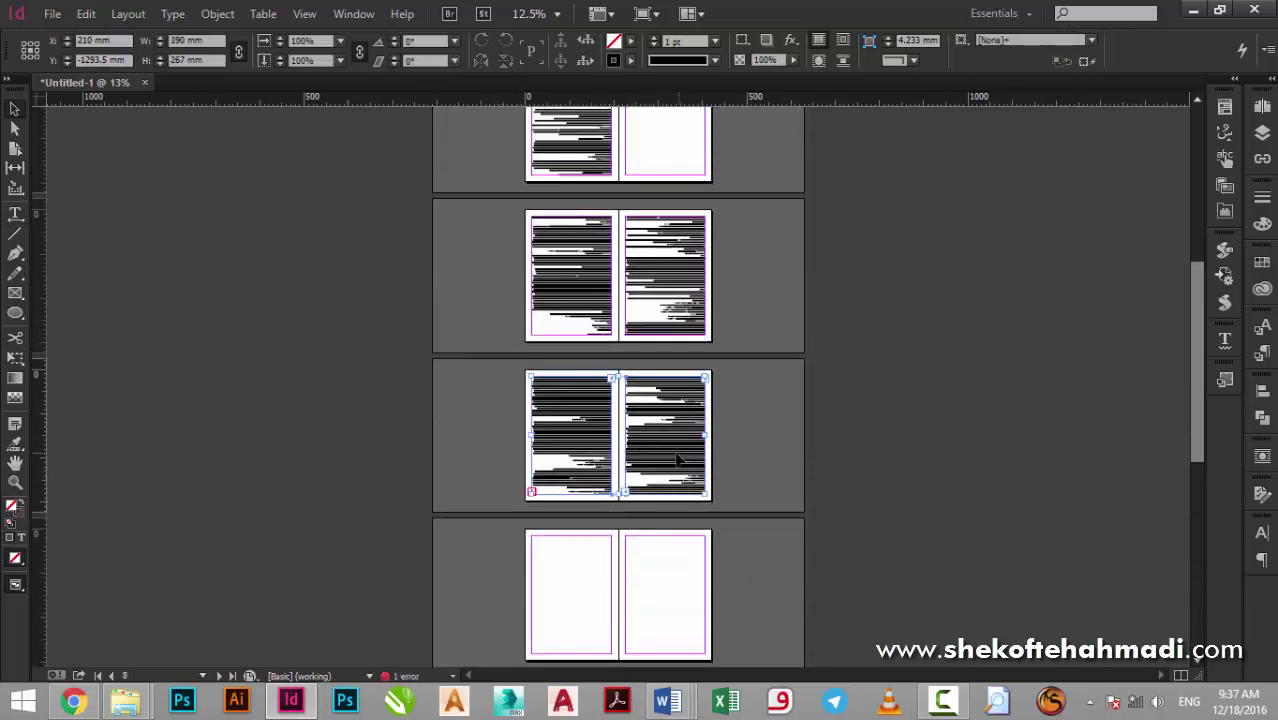
pyautogui.press('Delete')
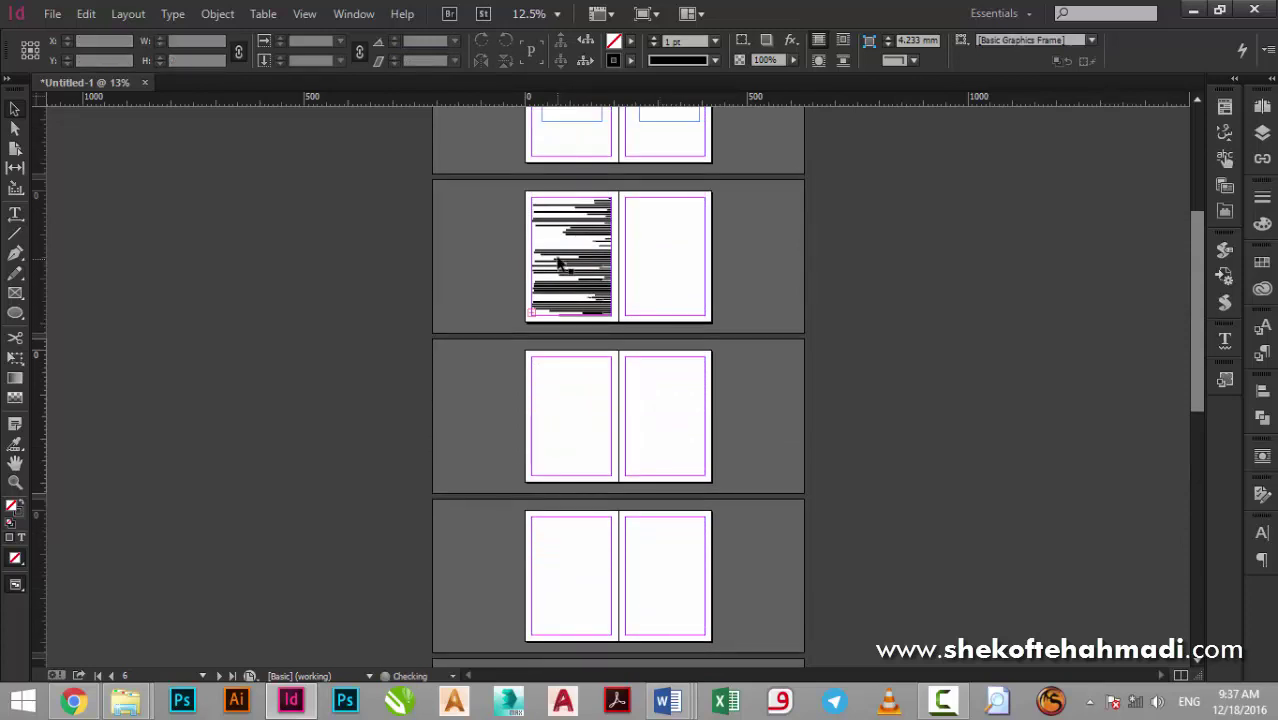
# Autoflow the overset text from page 5 onto page 6 and onward, adding pages until the whole manuscript is placed.
pyautogui.click(532, 316)
pyautogui.click(532, 316)
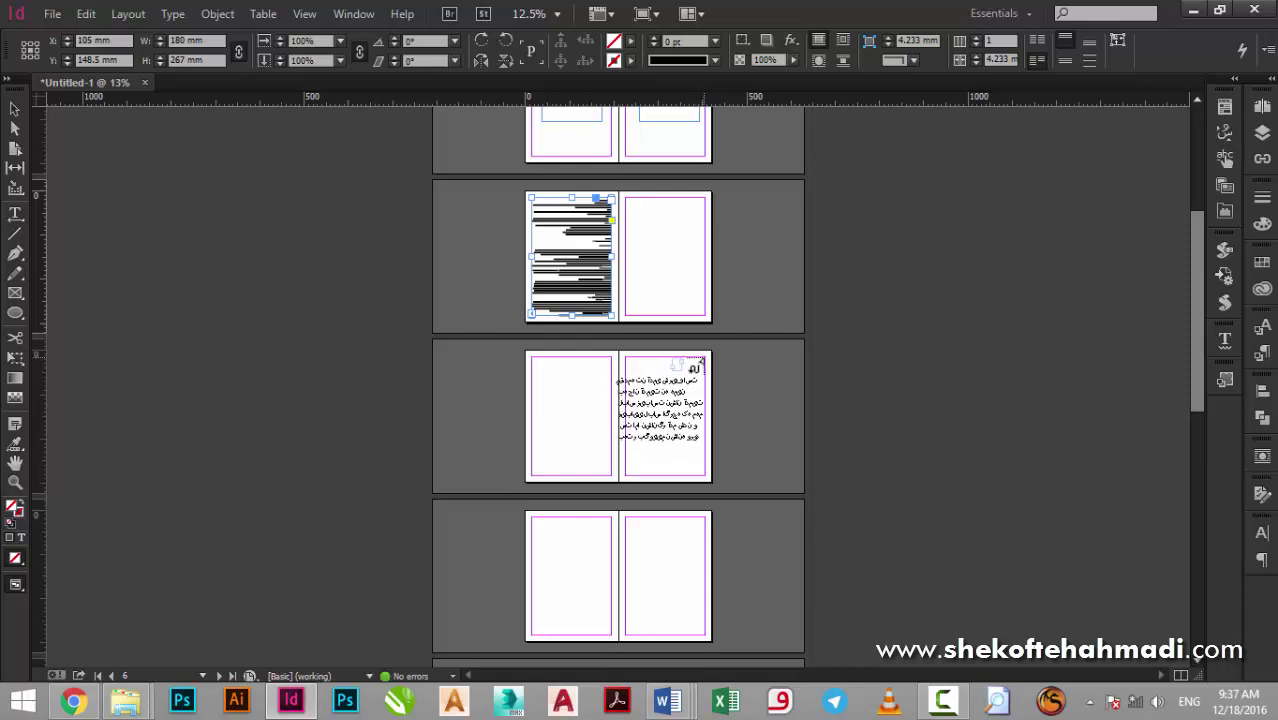
pyautogui.moveTo(697, 366); pyautogui.dragTo(706, 360)
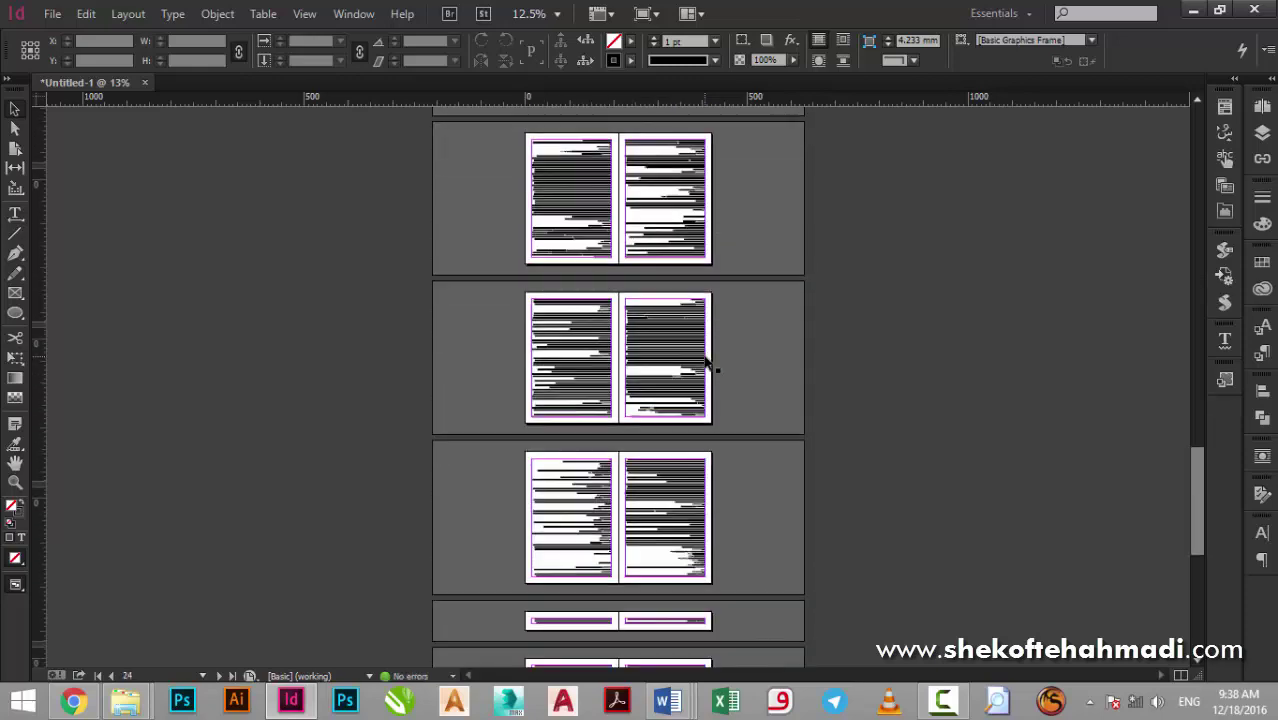
# Inspect where the flowed text ends on the last spread, and return to the manuscript's first page.
pyautogui.click(537, 535)
pyautogui.moveTo(502, 499); pyautogui.dragTo(736, 566)
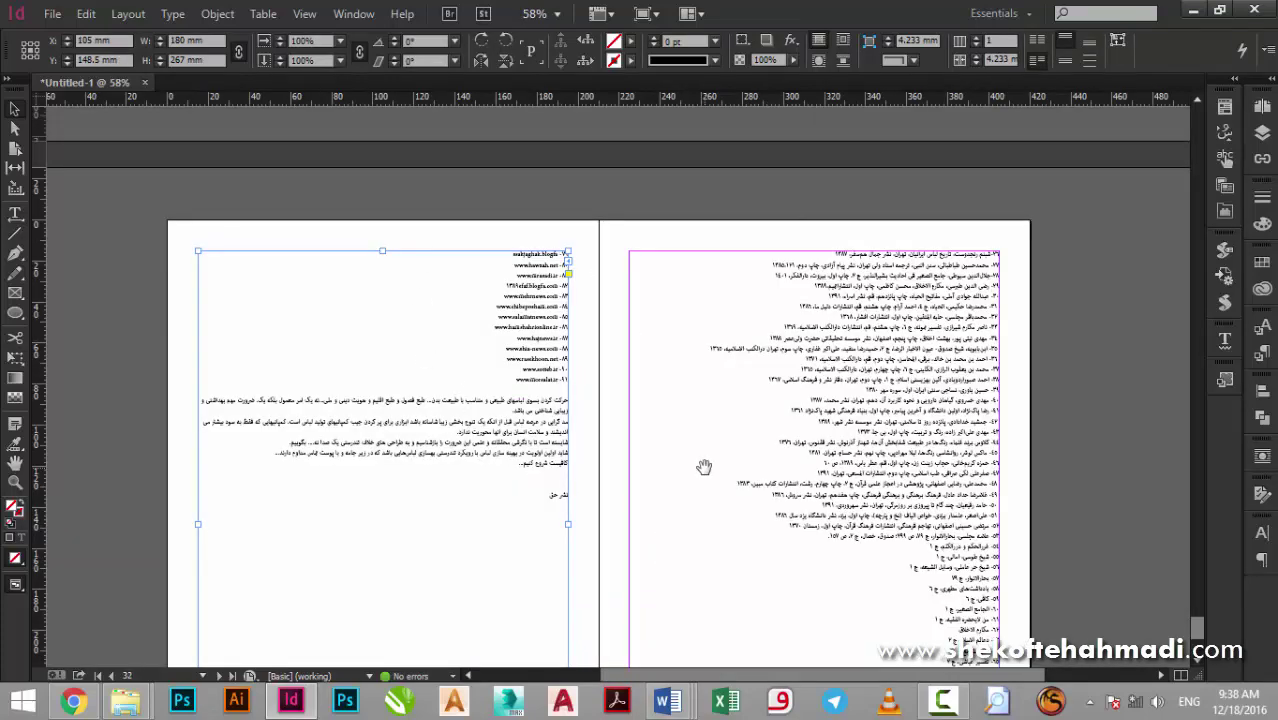
pyautogui.scroll(10, 704, 467)
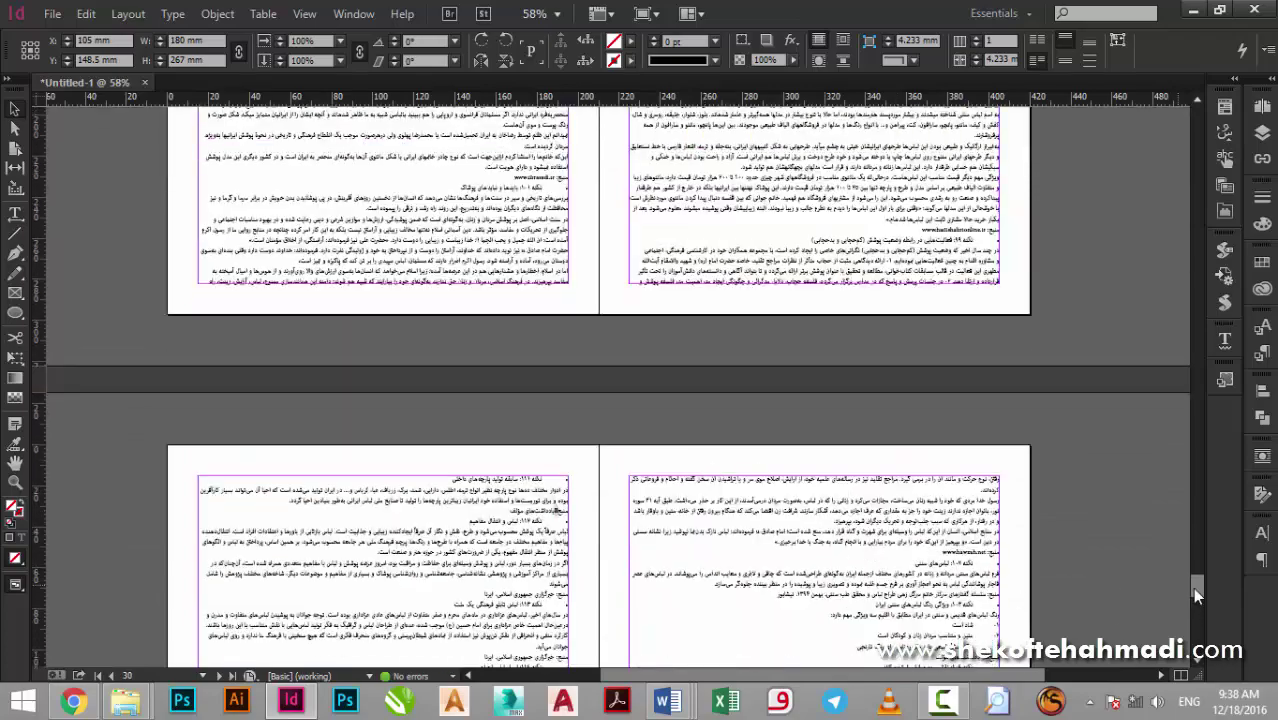
pyautogui.moveTo(1192, 595); pyautogui.dragTo(1197, 135)
pyautogui.scroll(-3, 450, 470)
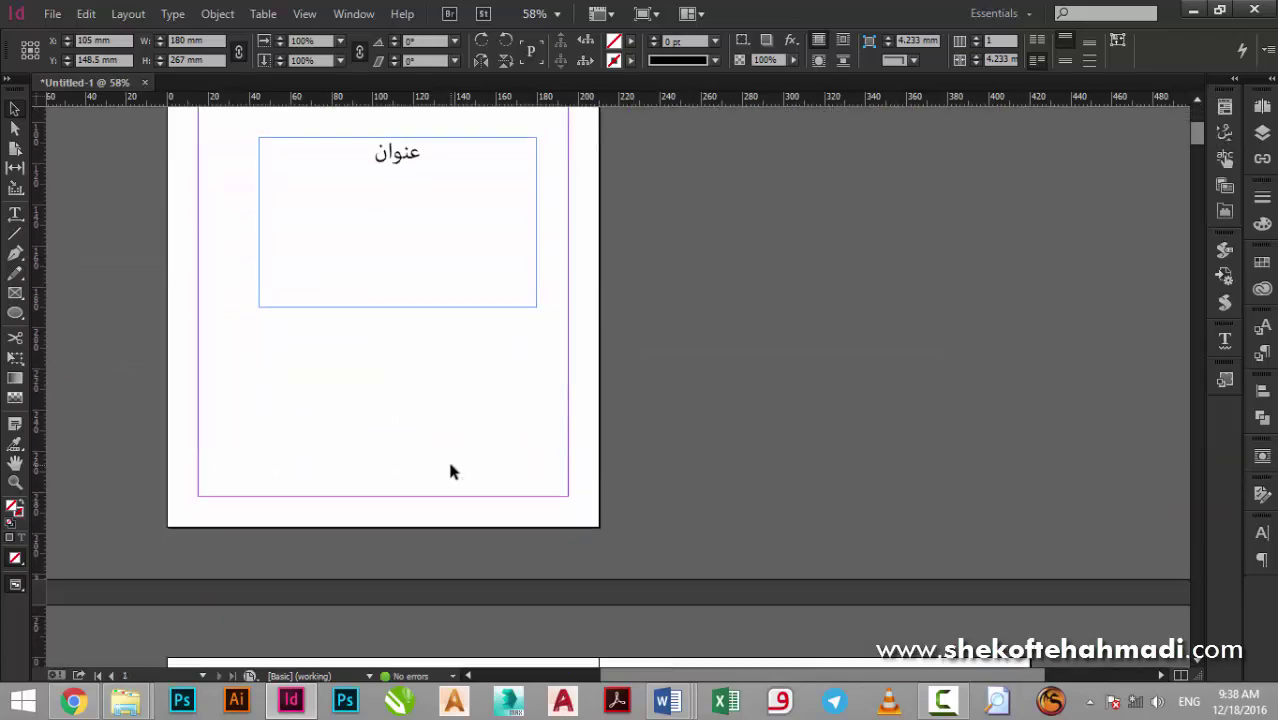
pyautogui.scroll(-10, 450, 470)
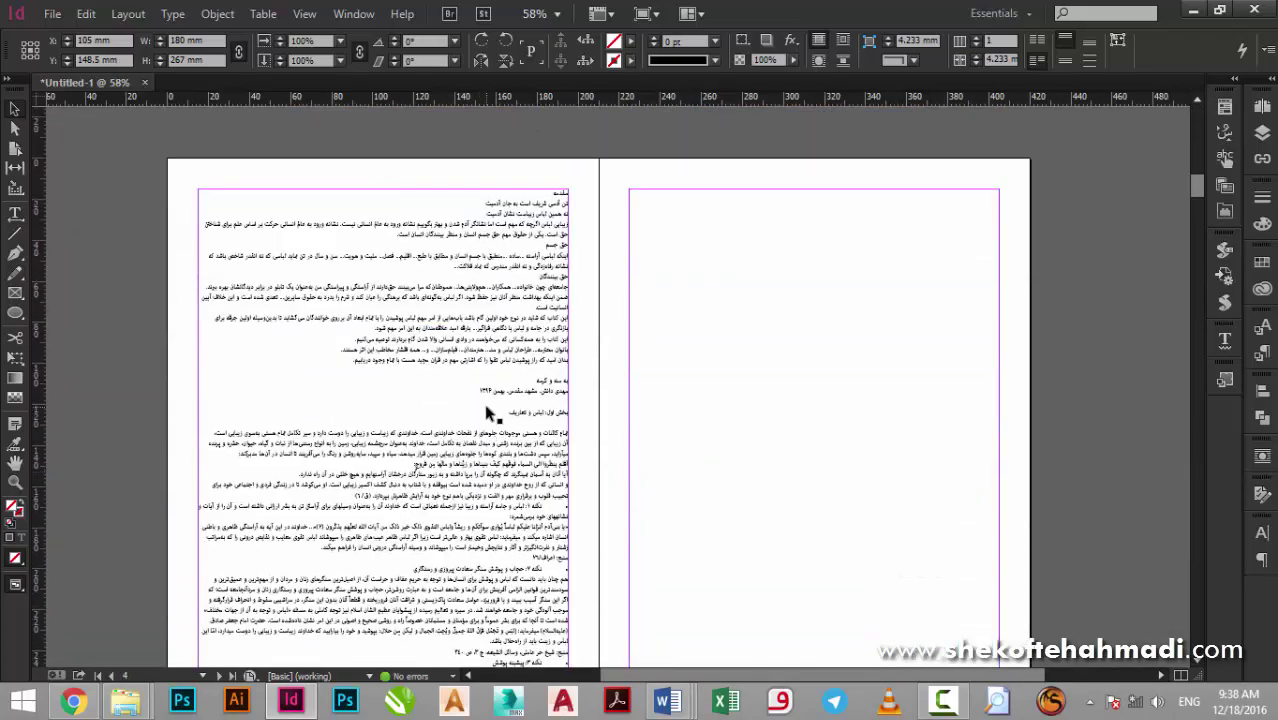
pyautogui.doubleClick(490, 413)
pyautogui.hotkey('ctrl', 'a')
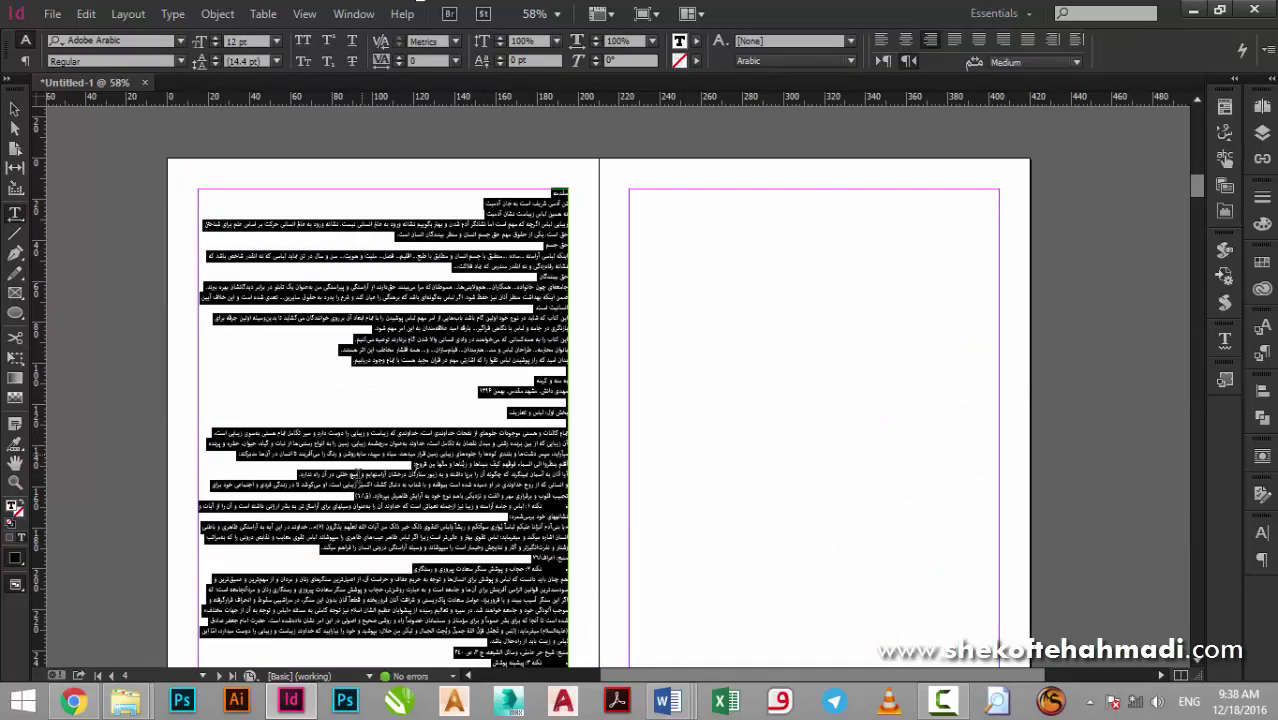
pyautogui.click(15, 108)
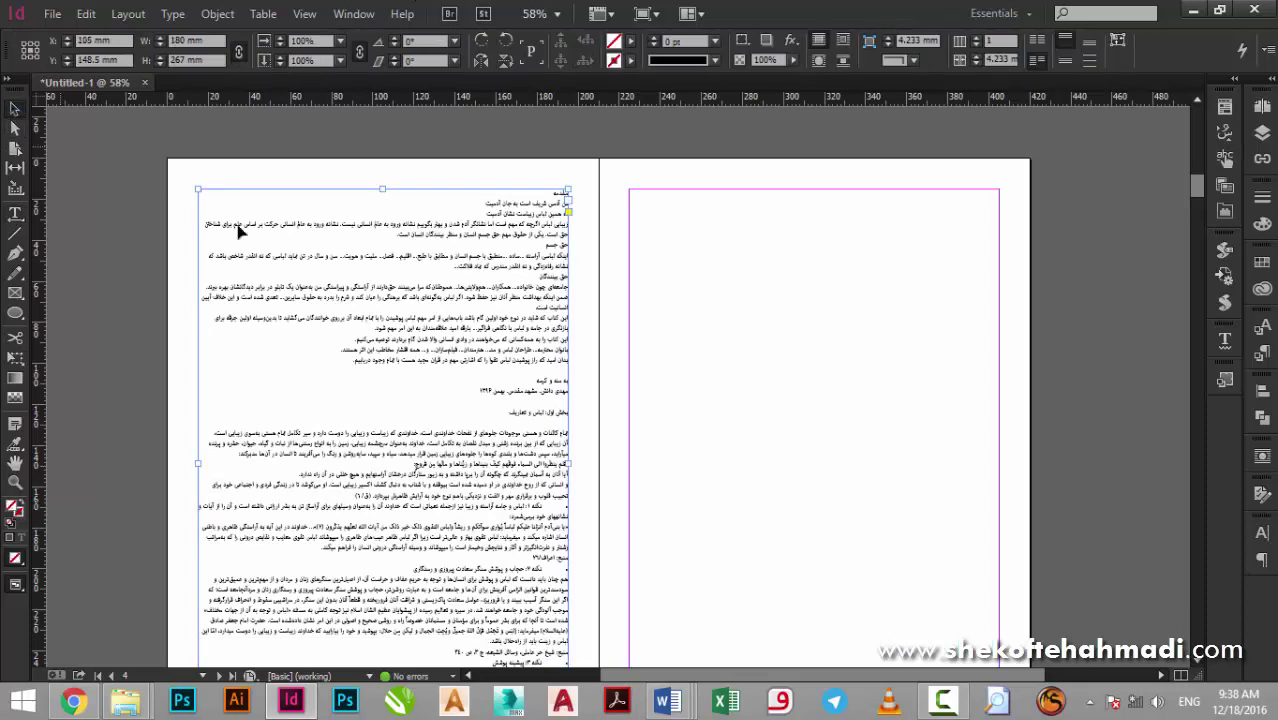
pyautogui.doubleClick(302, 255)
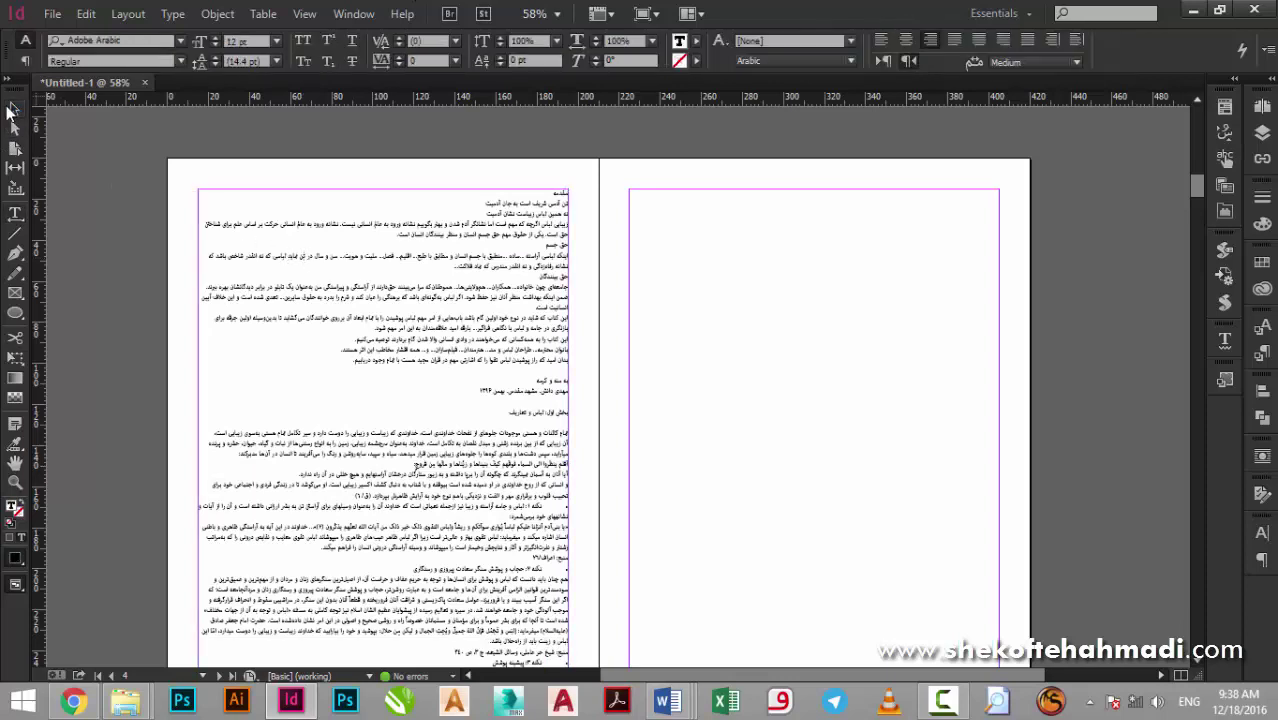
pyautogui.click(15, 108)
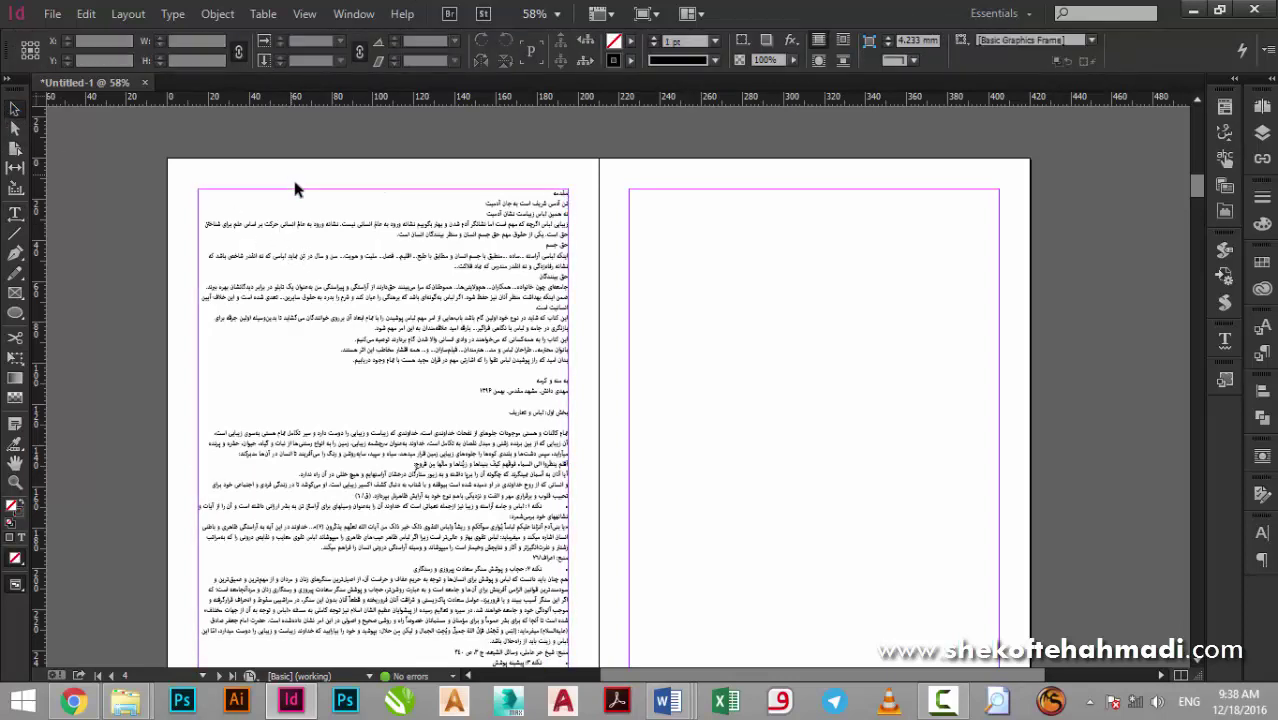
pyautogui.click(349, 298)
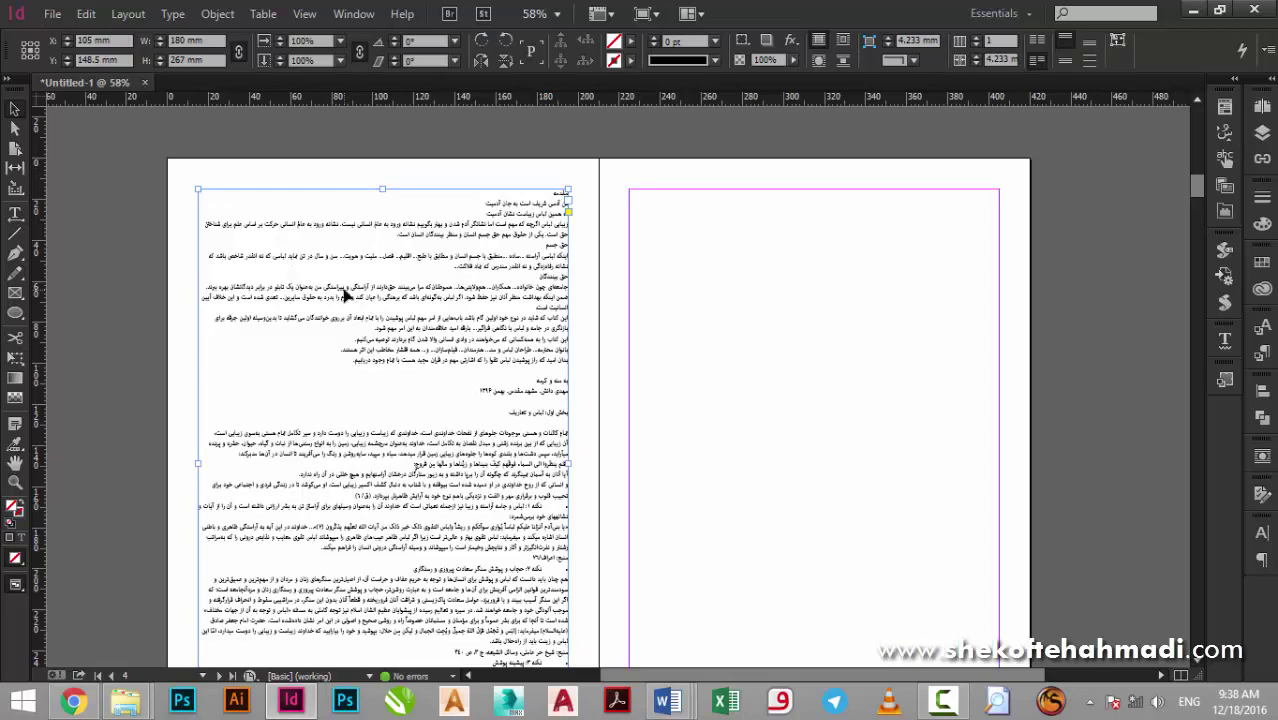
# Create a new document with the default settings.
pyautogui.hotkey('ctrl', 'n')
pyautogui.press('Return')
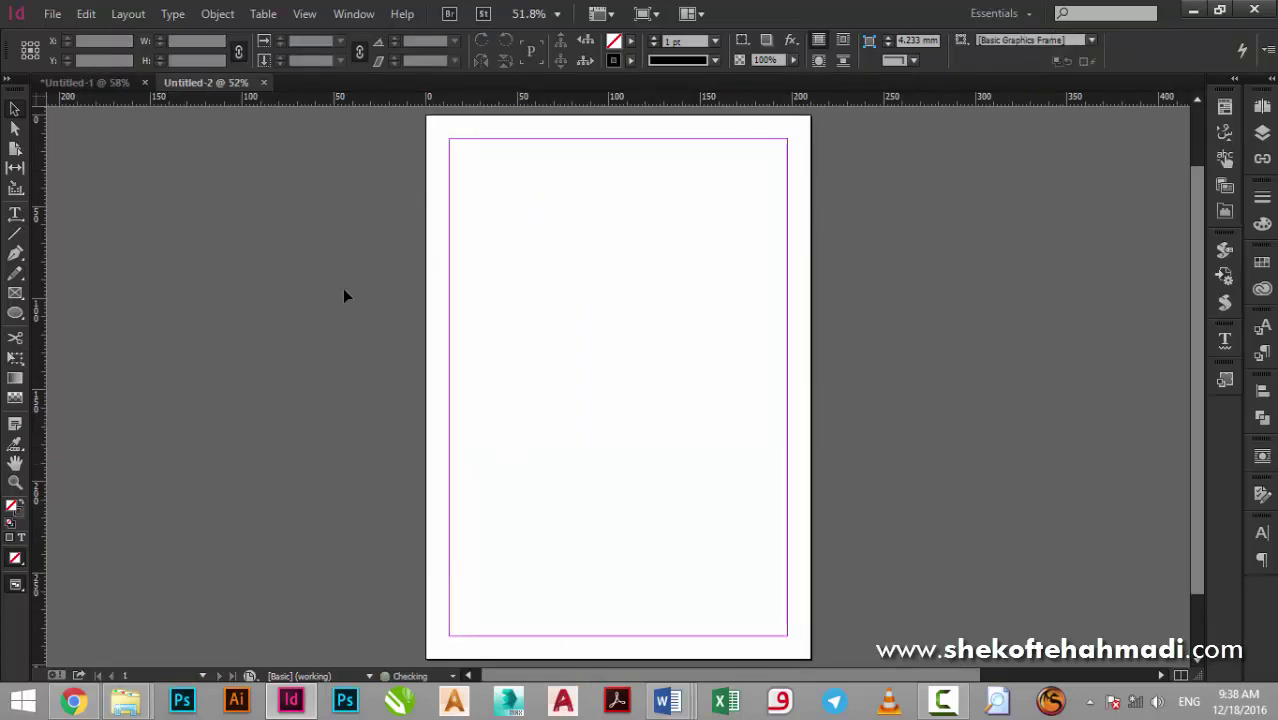
# Switch to Word and close the manuscript document.
pyautogui.moveTo(668, 700)
pyautogui.click(655, 610)
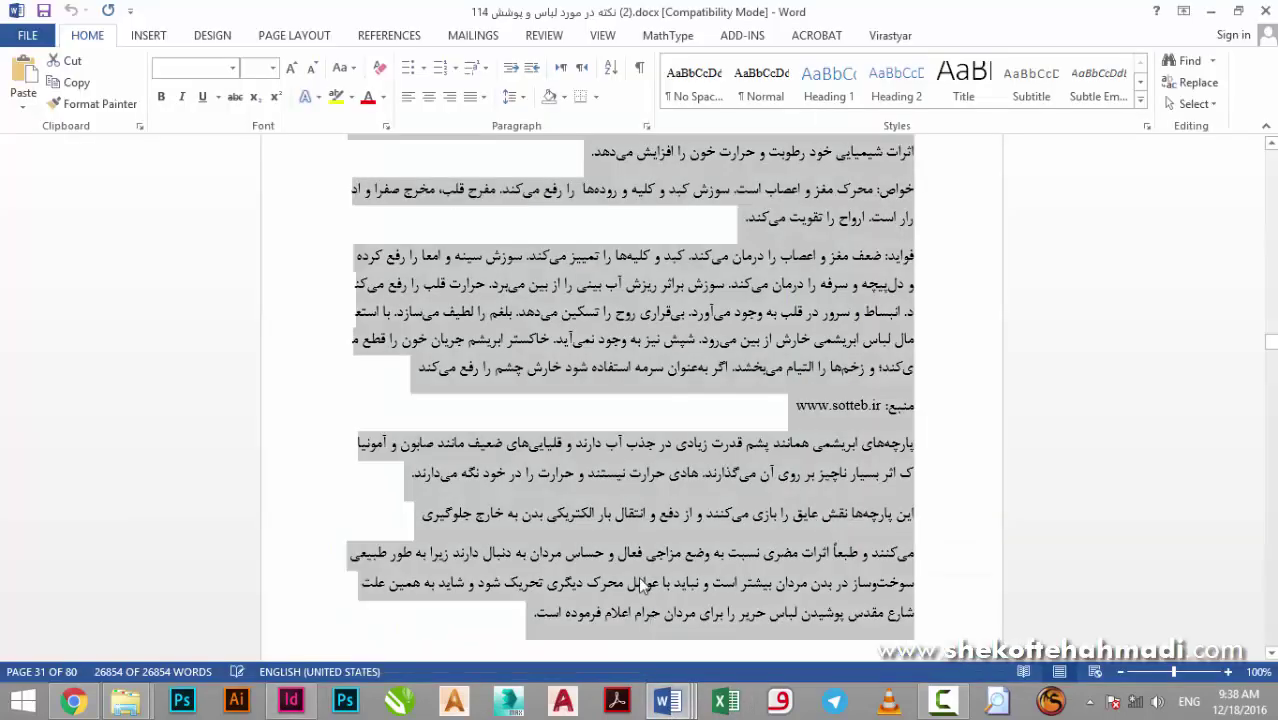
pyautogui.click(1263, 11)
# Switch to File Explorer, open the "کتاب لباس" folder that holds the manuscript, and copy its folder path.
pyautogui.moveTo(124, 700)
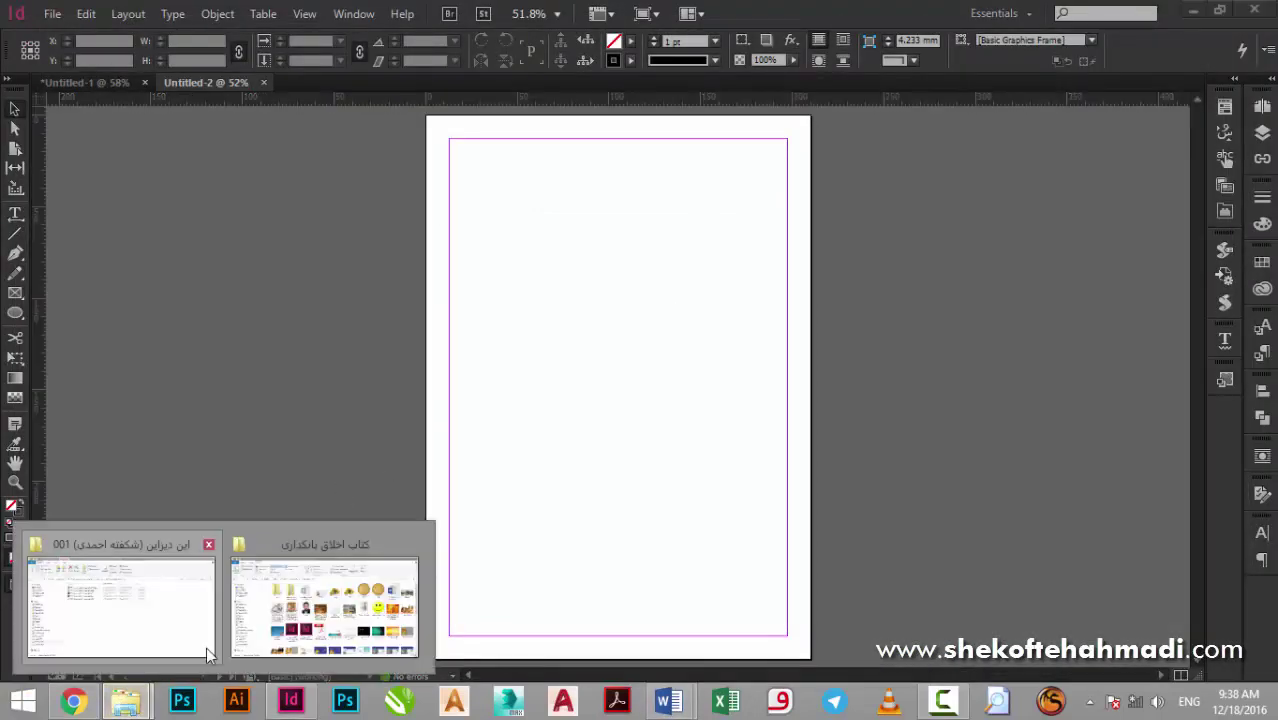
pyautogui.click(253, 630)
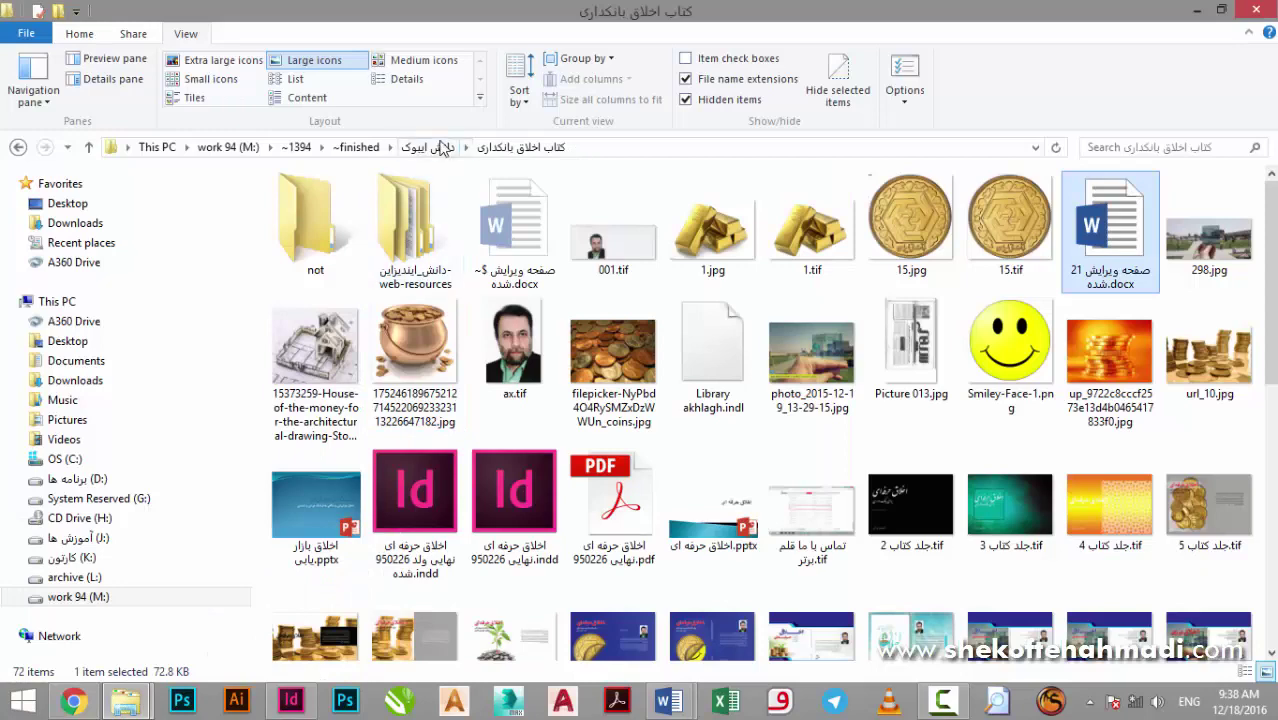
pyautogui.click(435, 148)
pyautogui.doubleClick(508, 217)
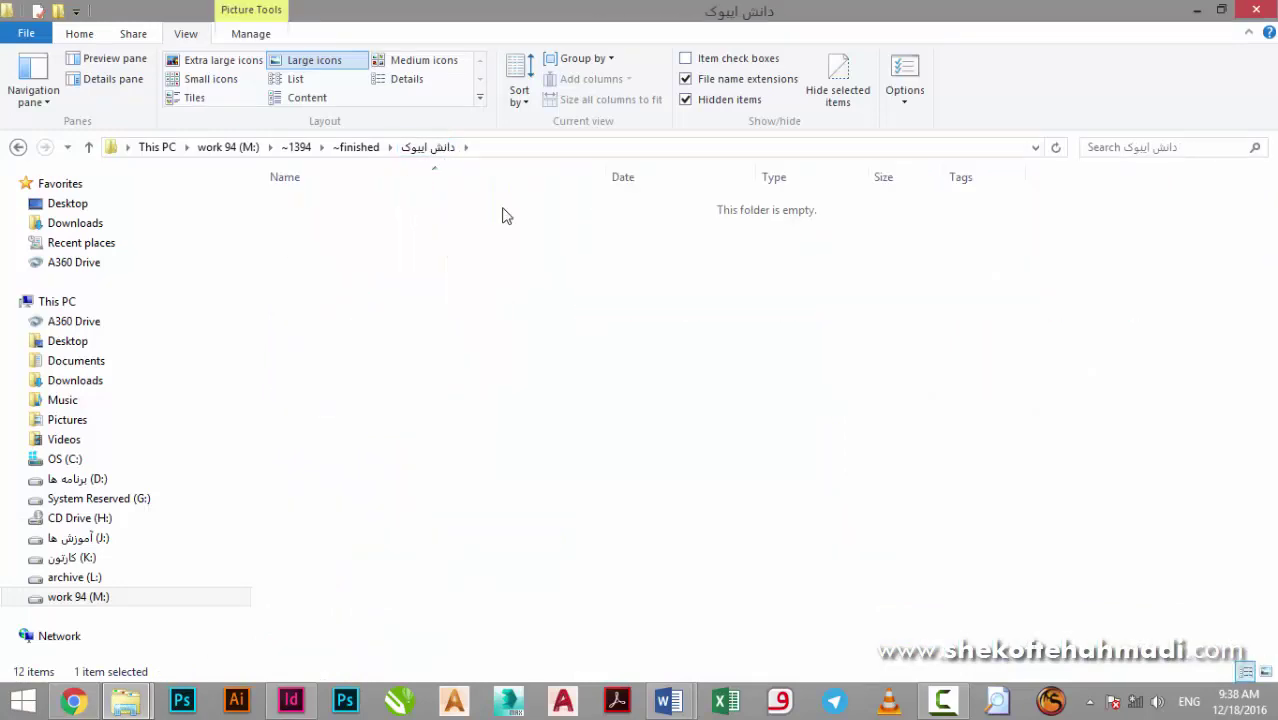
pyautogui.click(416, 265)
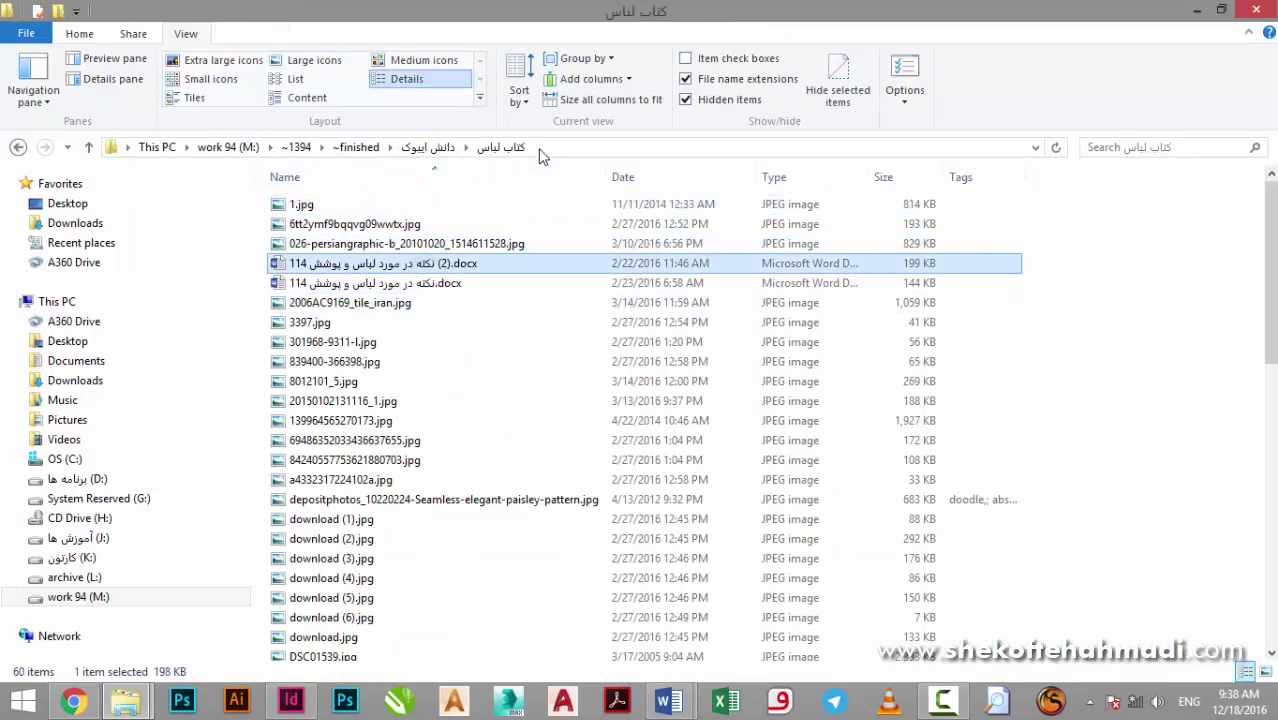
pyautogui.click(539, 150)
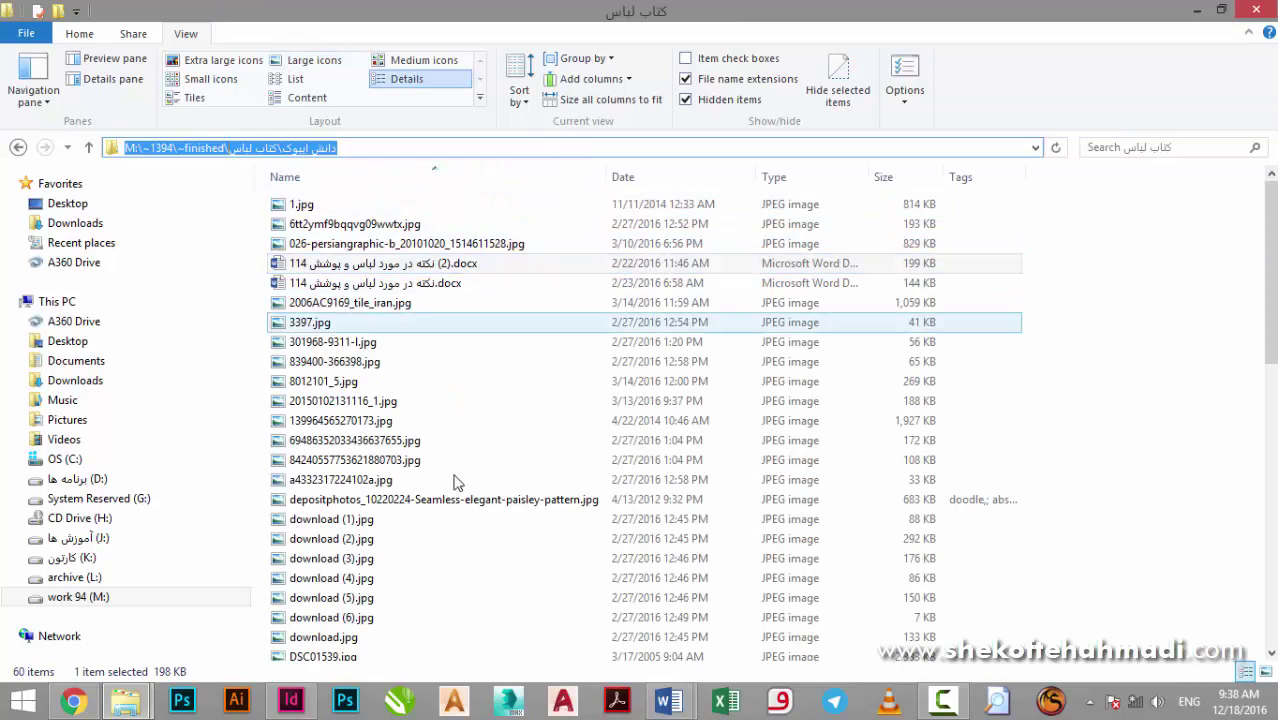
# Return to InDesign and open the "کتاب لباس" folder for placing a file, using the copied path.
pyautogui.click(291, 701)
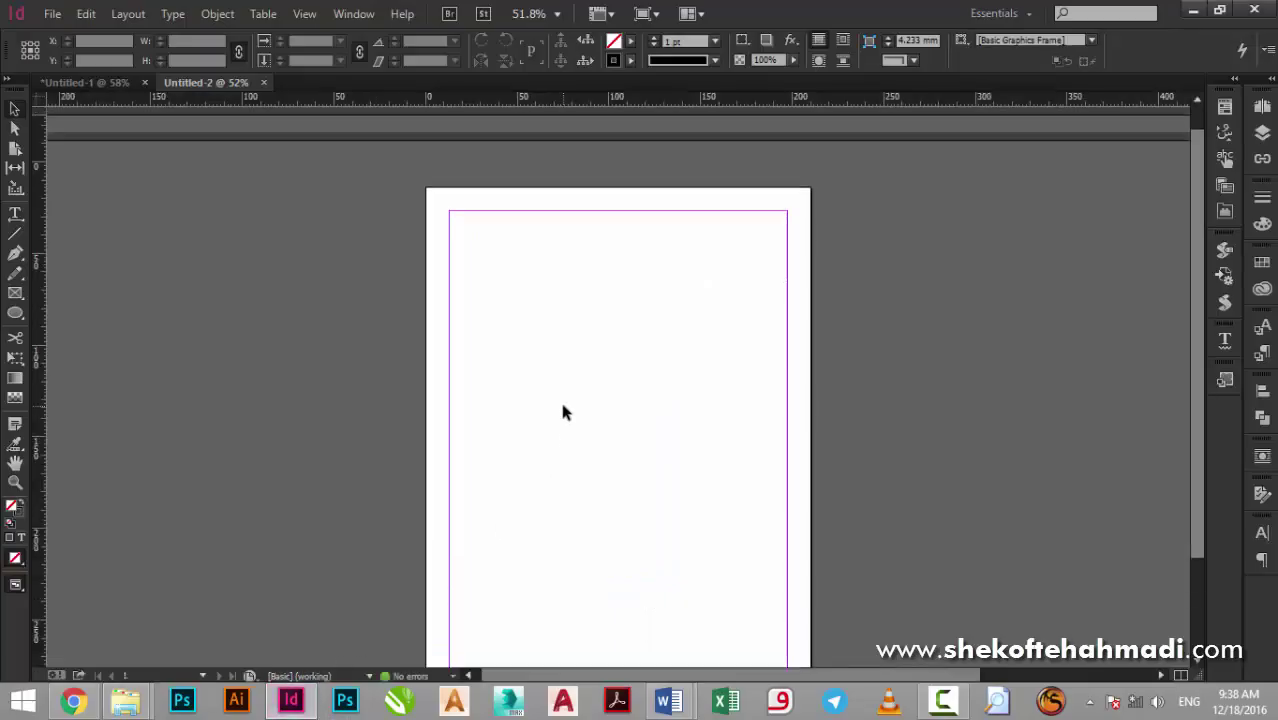
pyautogui.hotkey('ctrl', 'd')
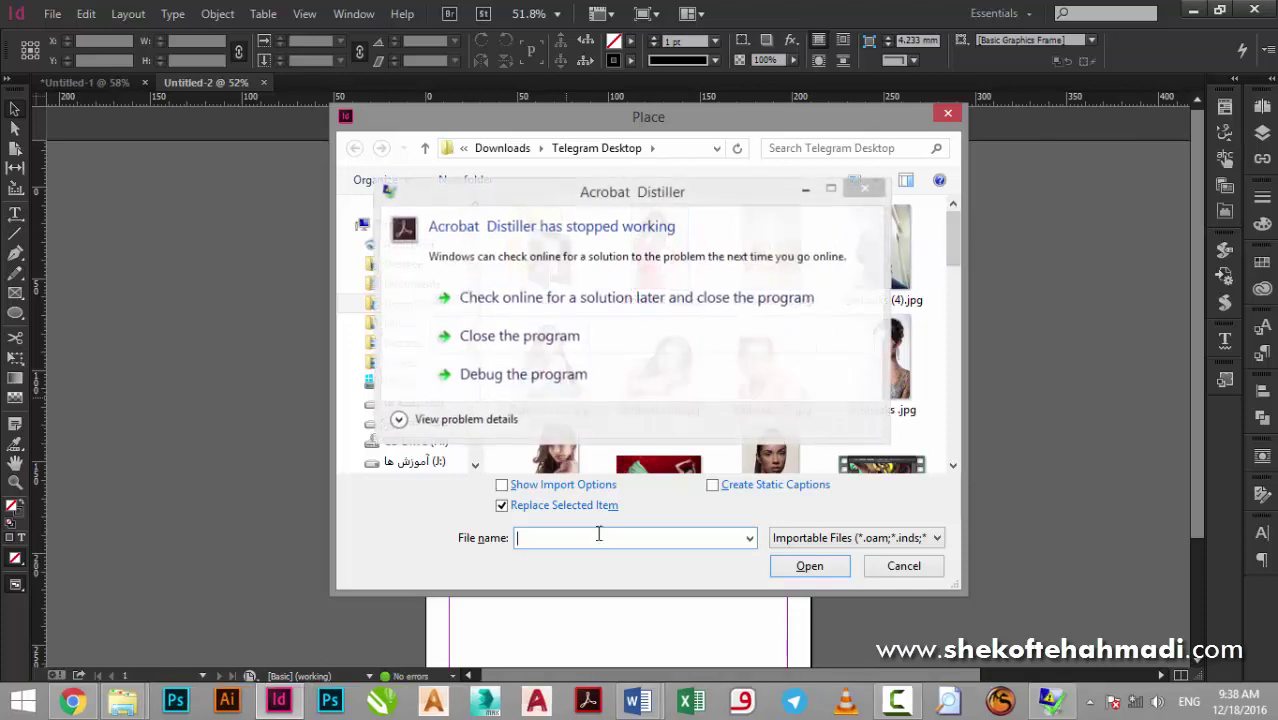
pyautogui.click(515, 345)
pyautogui.write('M:\\~1394\\finished\\دانش ایبوک\\کتاب لباس\\')
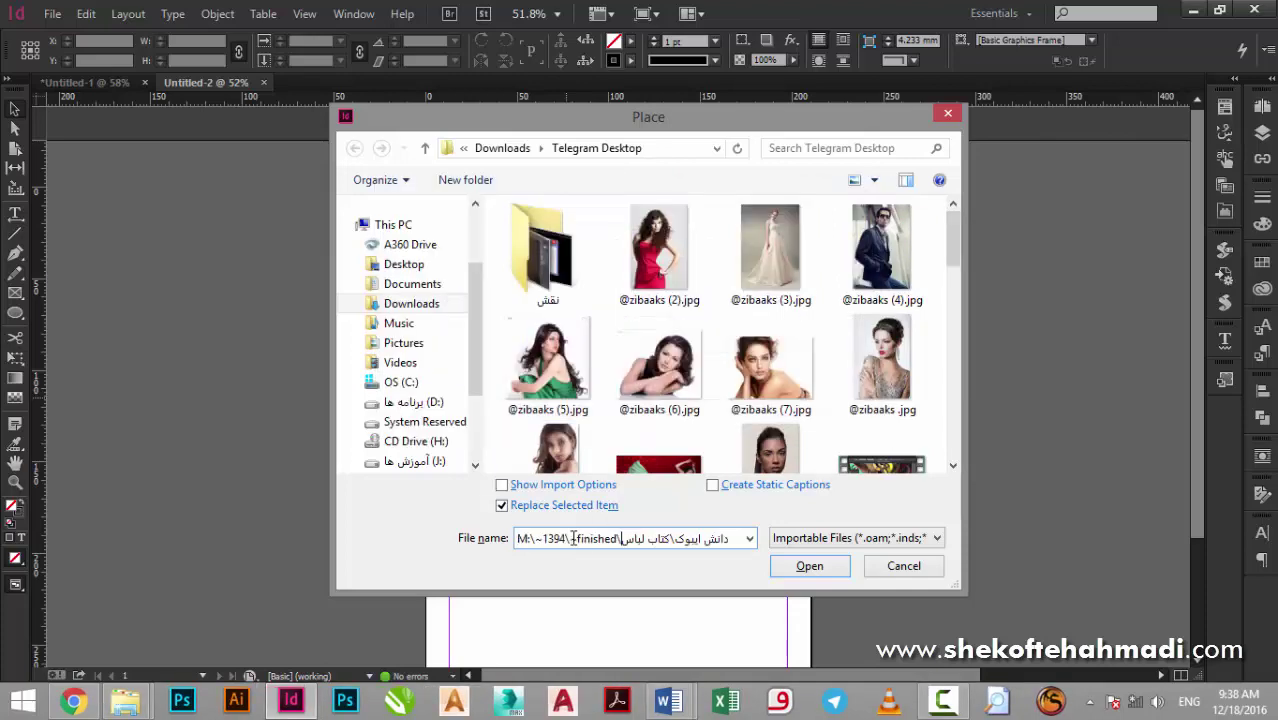
pyautogui.click(800, 566)
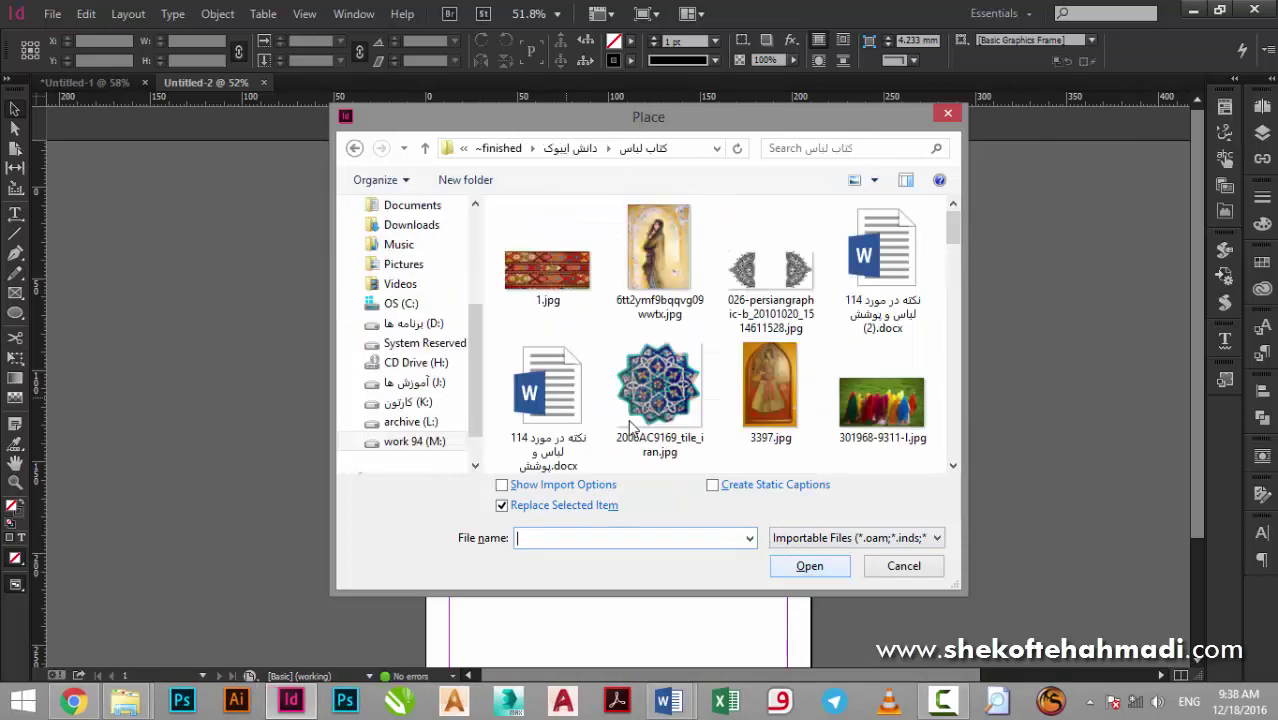
# Place "114 نکته در مورد لباس و پوشش (2).docx" on page 1 within the margins, accepting the default substitute for the missing font.
pyautogui.click(563, 383)
pyautogui.click(880, 254)
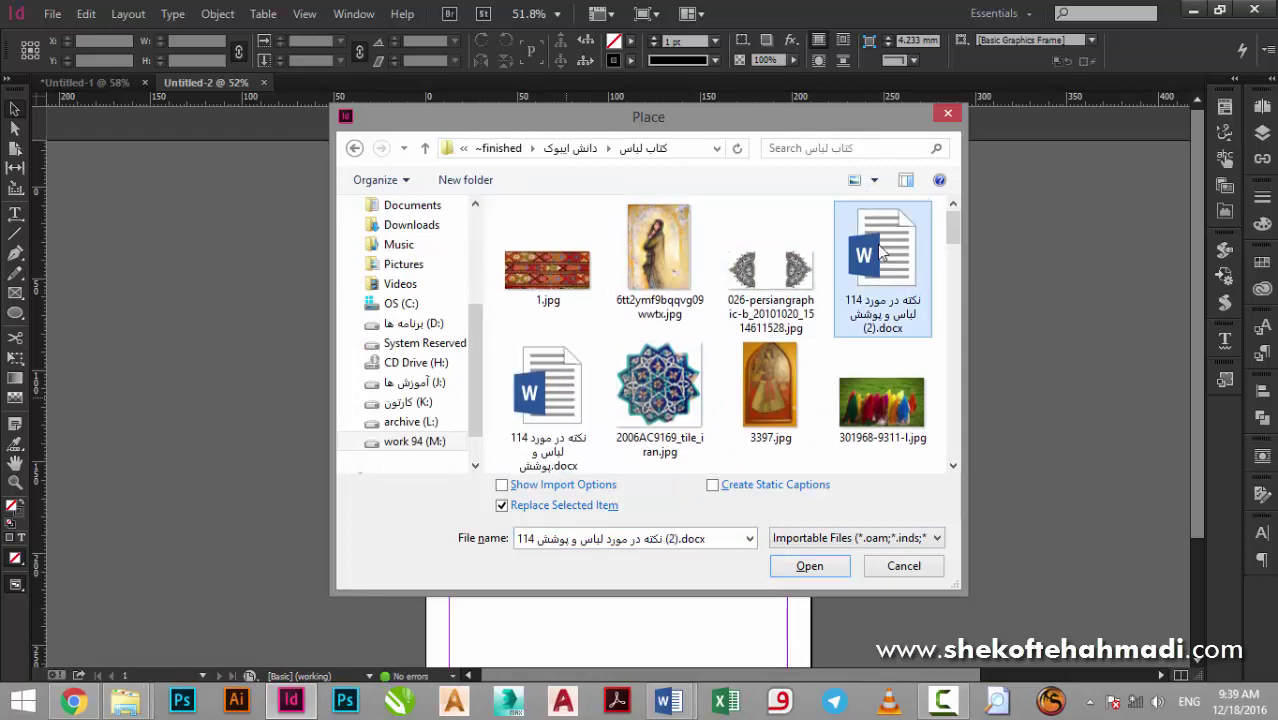
pyautogui.click(535, 380)
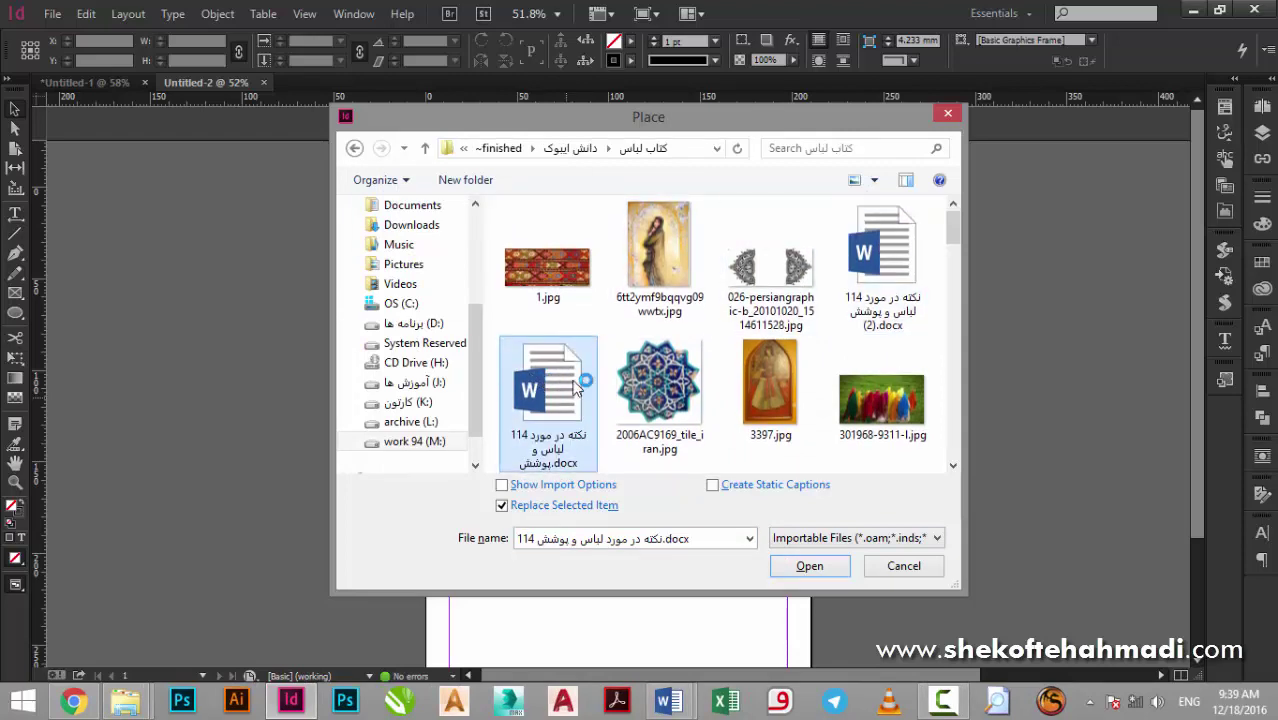
pyautogui.doubleClick(886, 275)
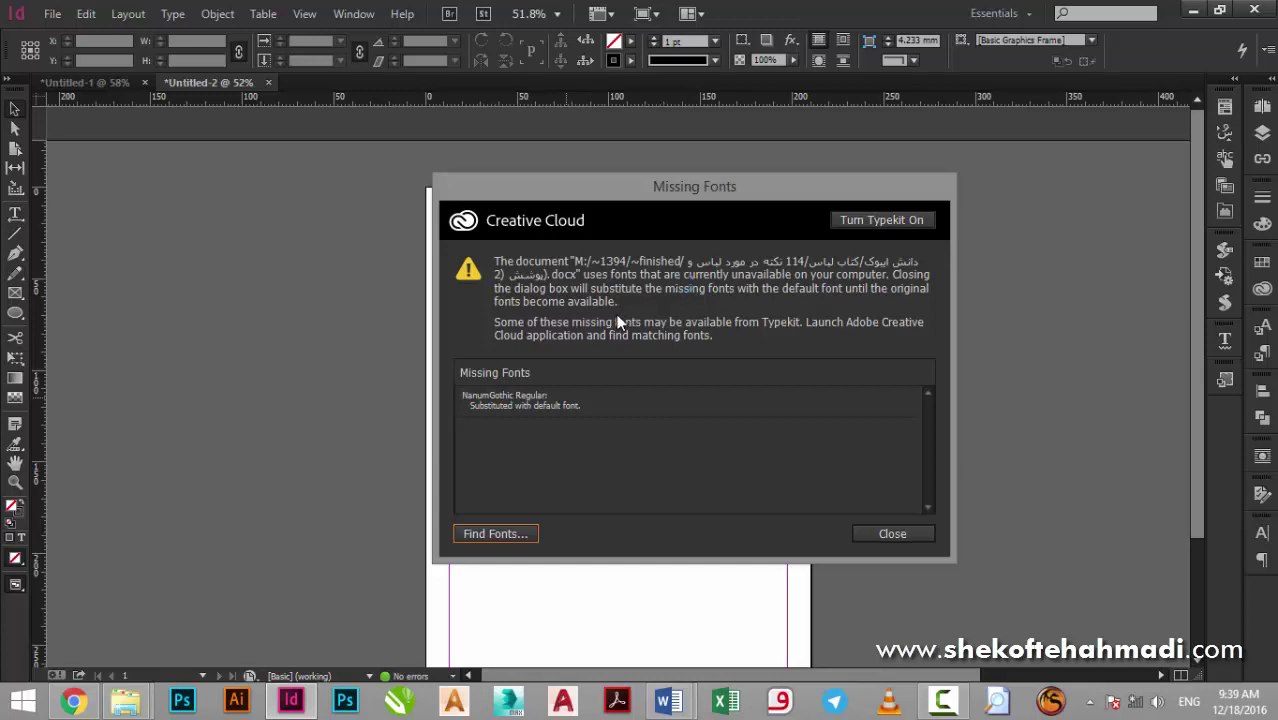
pyautogui.moveTo(581, 186); pyautogui.dragTo(553, 136)
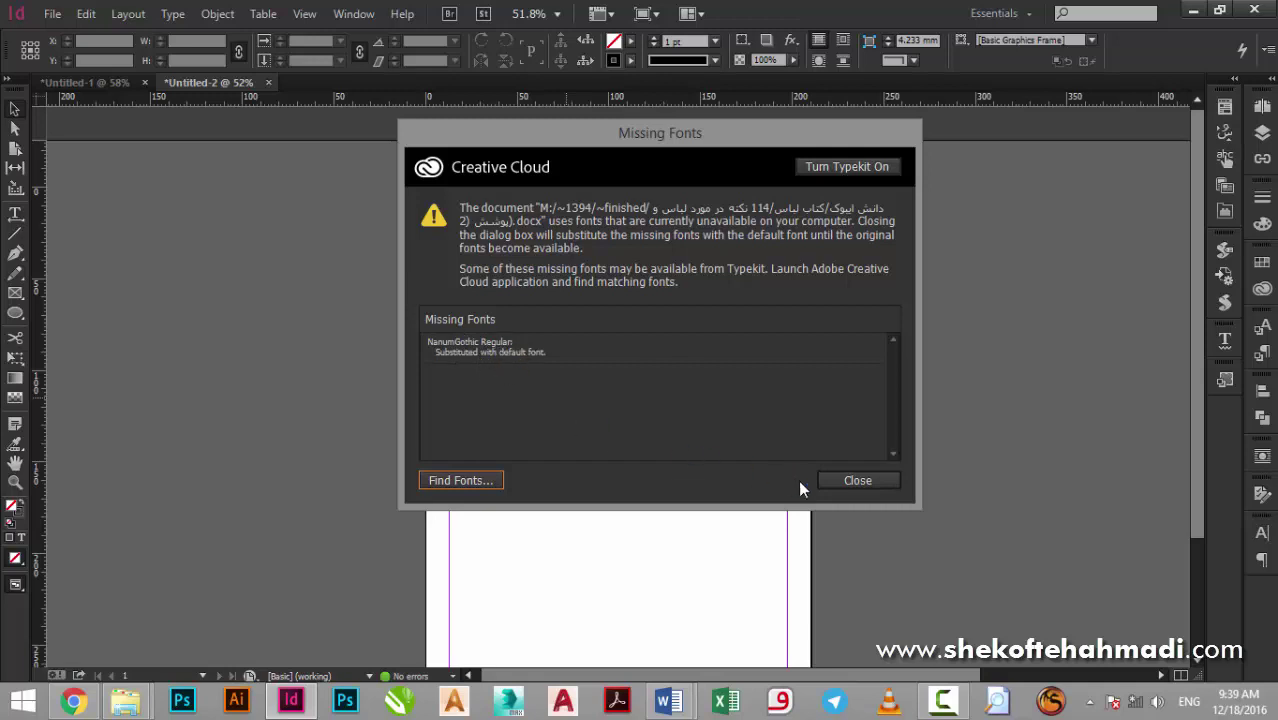
pyautogui.click(436, 350)
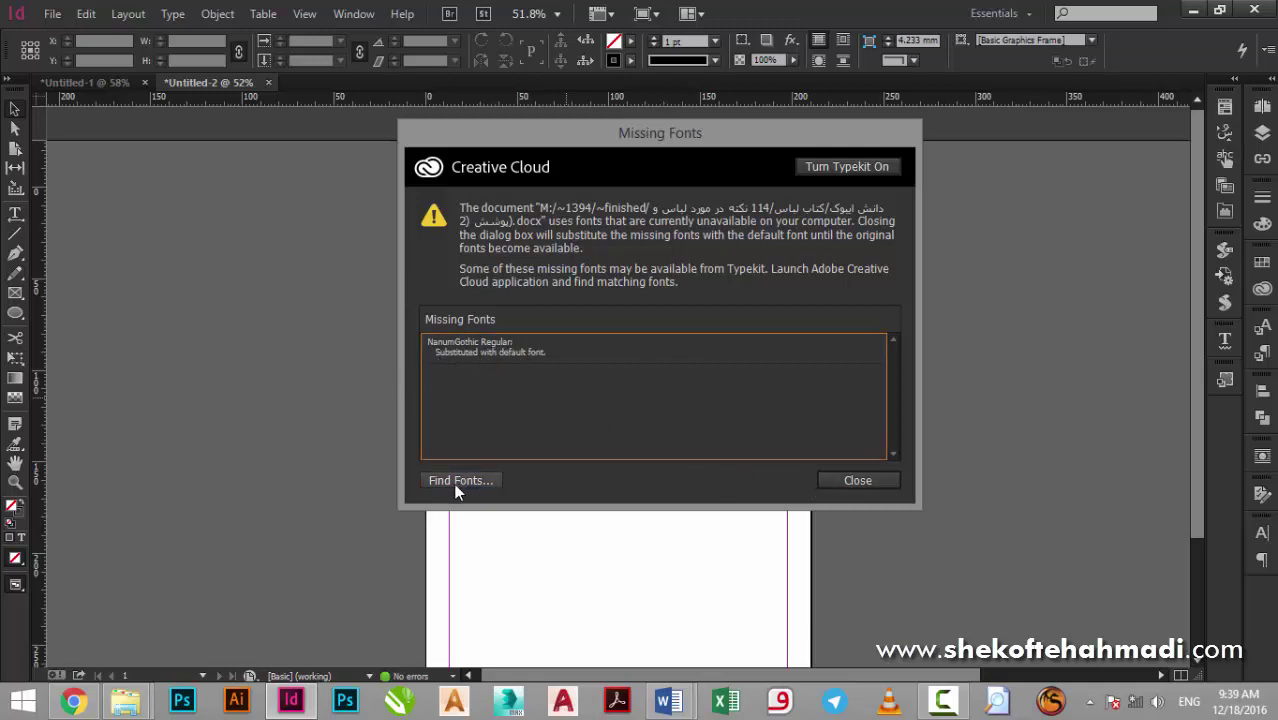
pyautogui.click(840, 481)
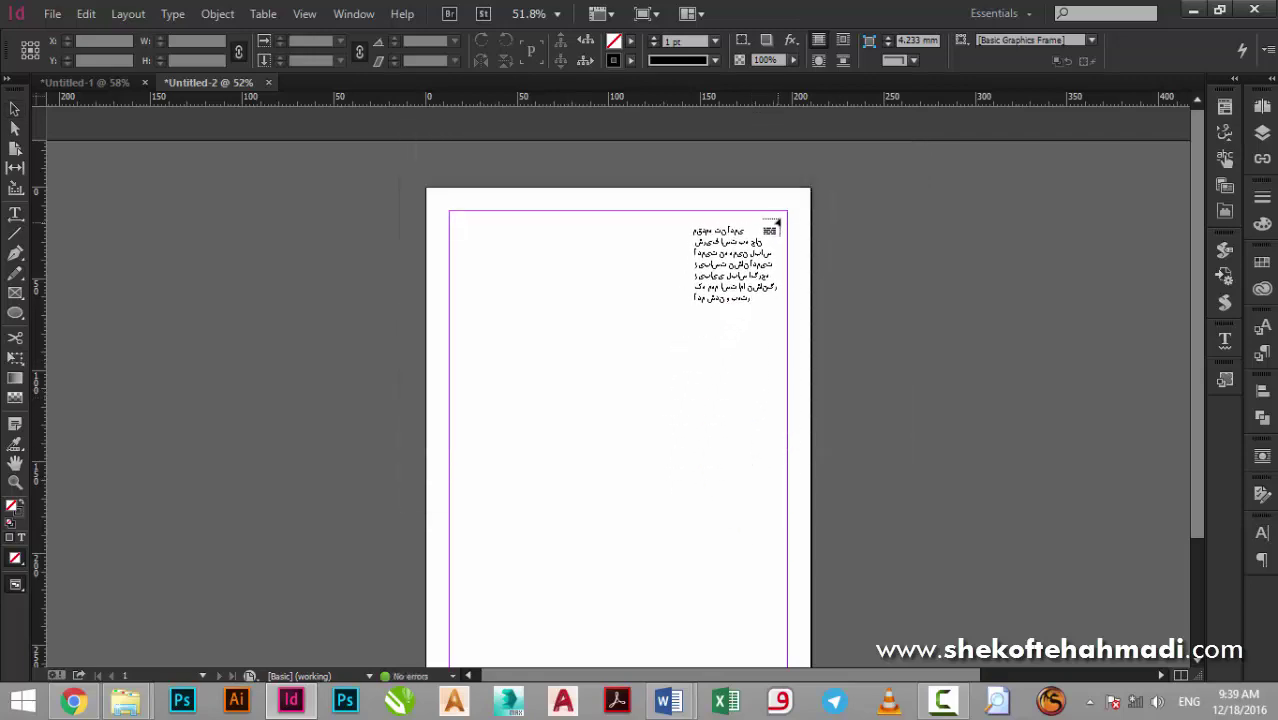
pyautogui.click(713, 302)
# Compare the font and size of the placed Word text with those of the manuscript text in Untitled-1.
pyautogui.scroll(-1, 678, 368)
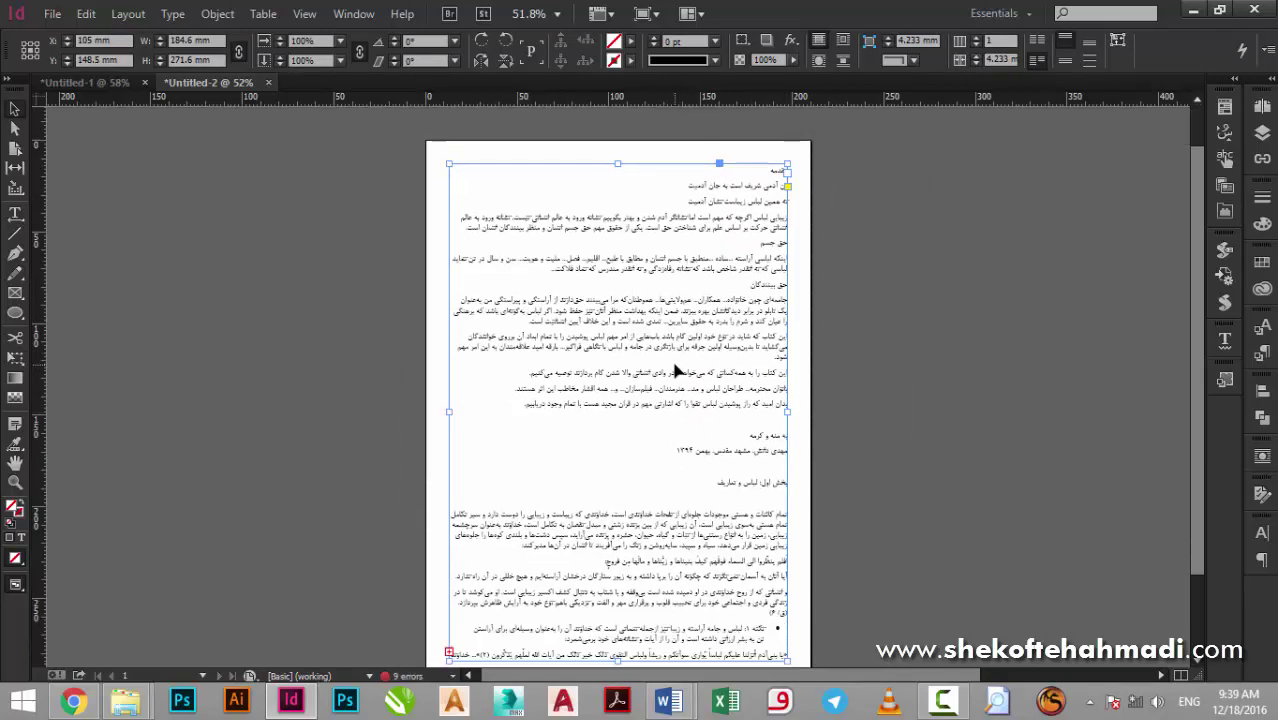
pyautogui.scroll(-1, 672, 391)
pyautogui.scroll(5, 818, 420)
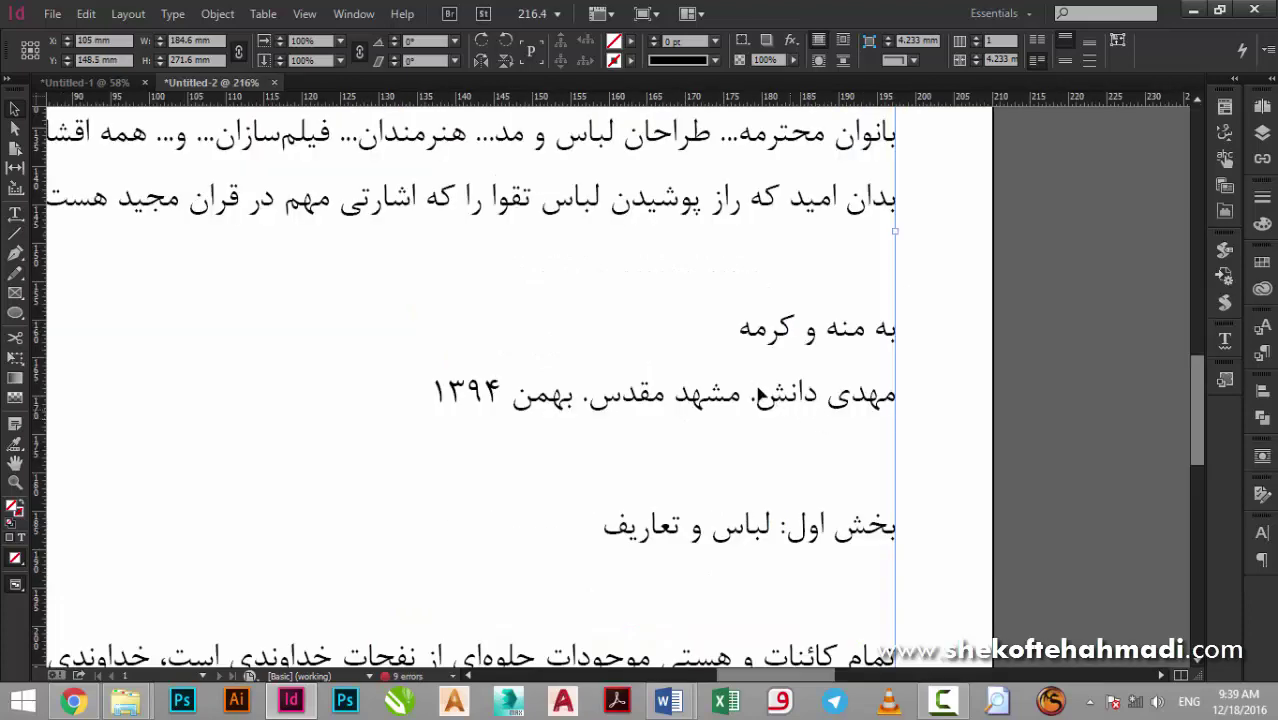
pyautogui.doubleClick(745, 398)
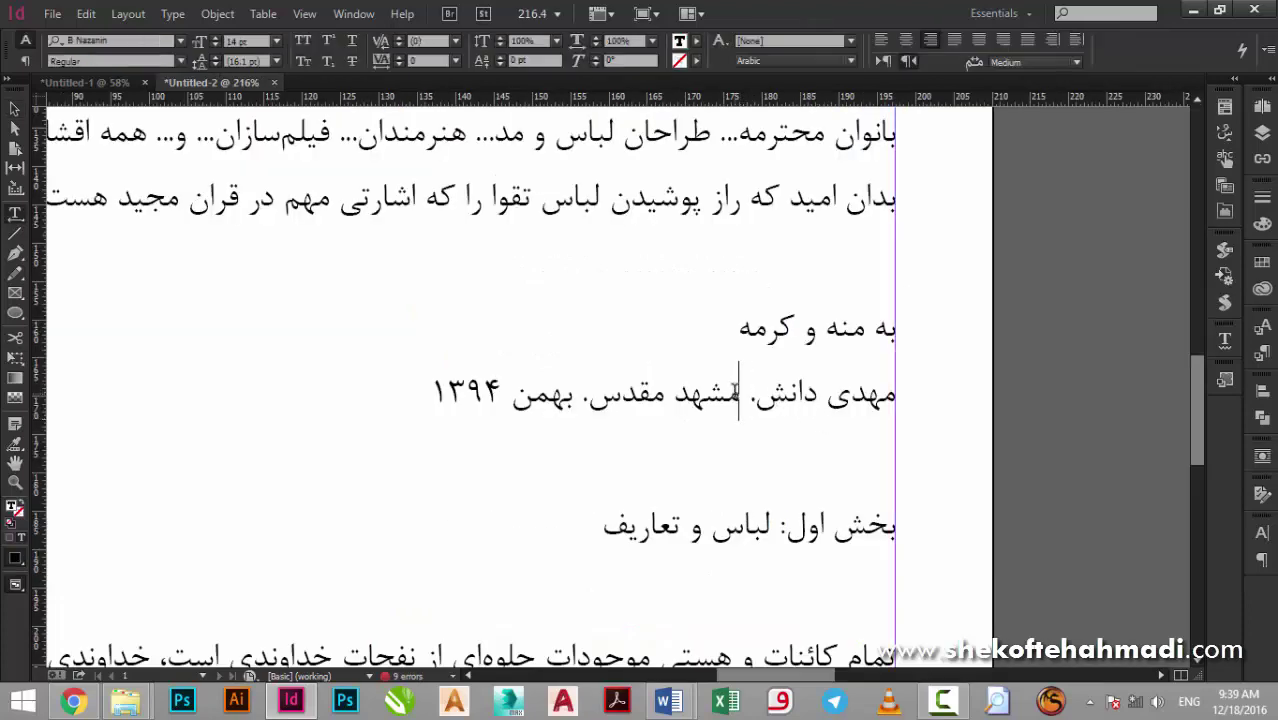
pyautogui.doubleClick(730, 392)
pyautogui.scroll(7, 637, 303)
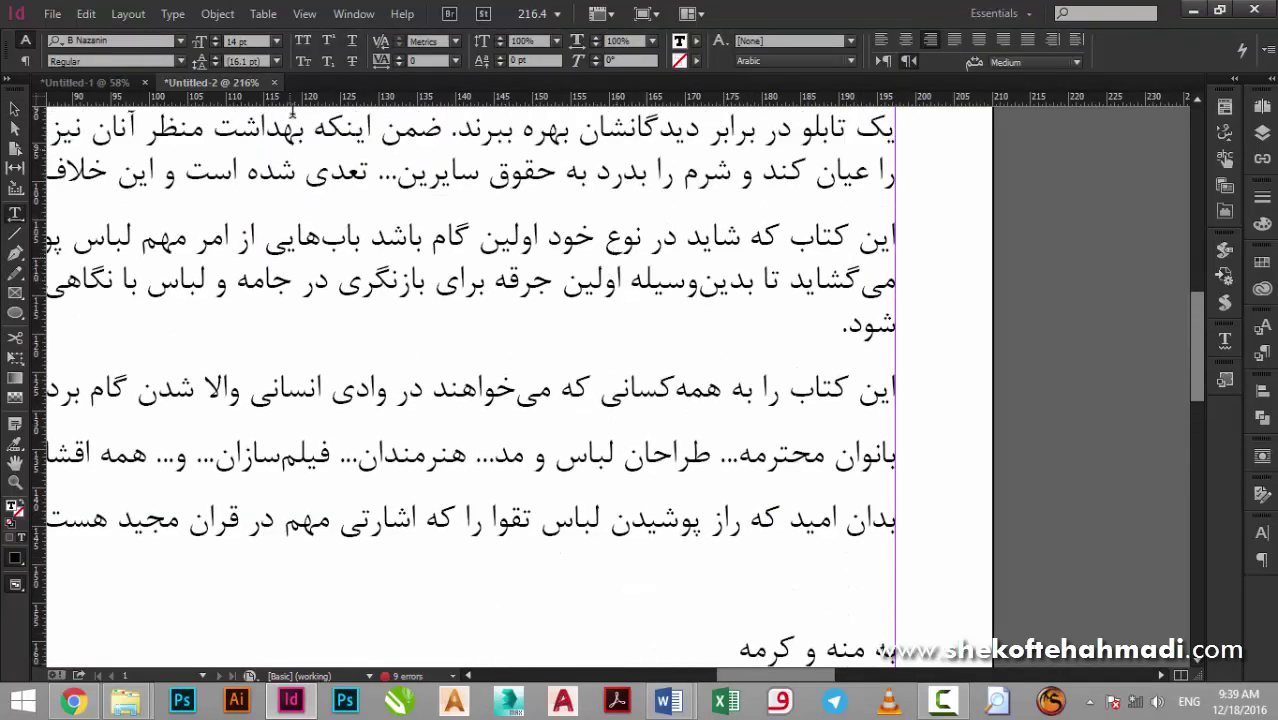
pyautogui.click(60, 83)
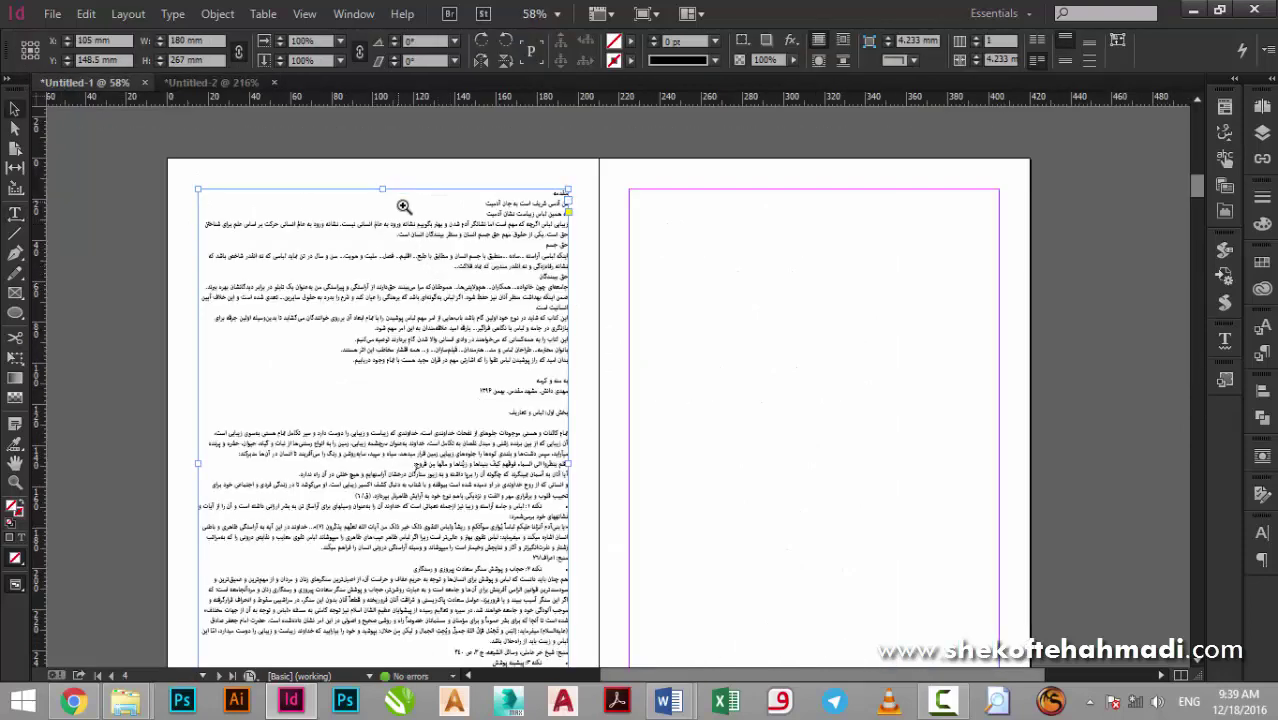
pyautogui.moveTo(403, 206); pyautogui.dragTo(543, 311)
pyautogui.doubleClick(520, 220)
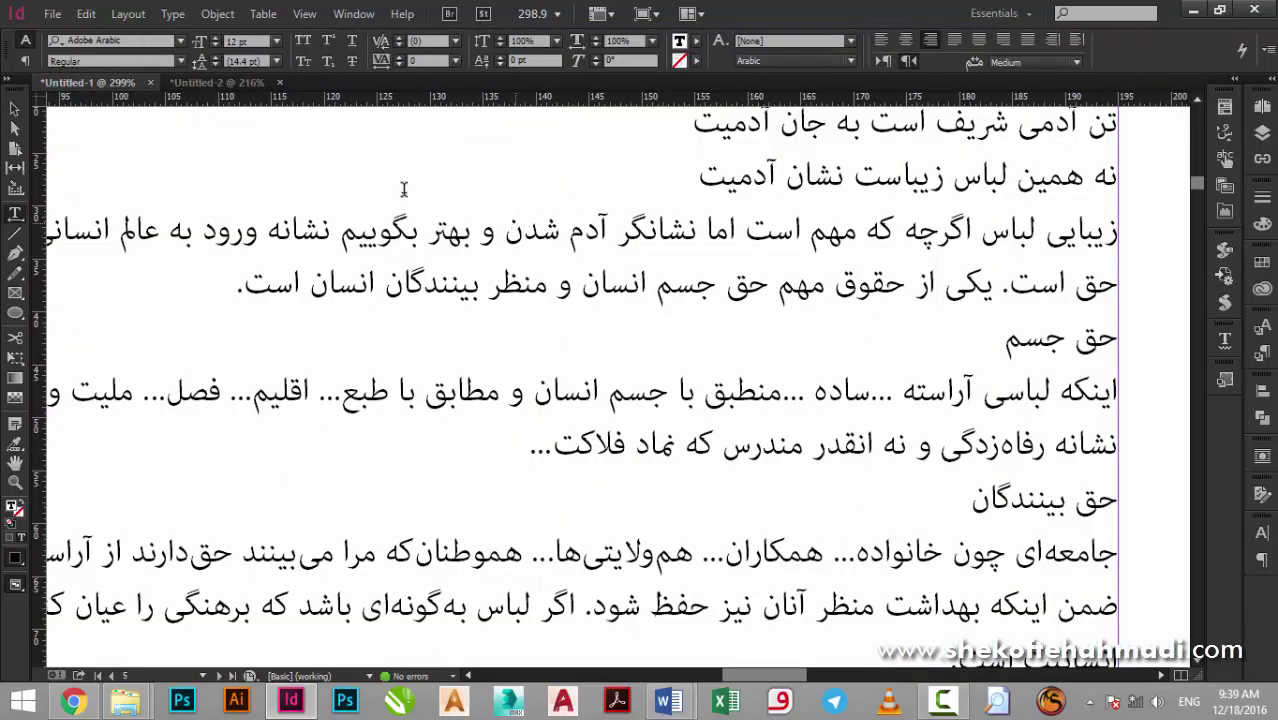
pyautogui.click(210, 82)
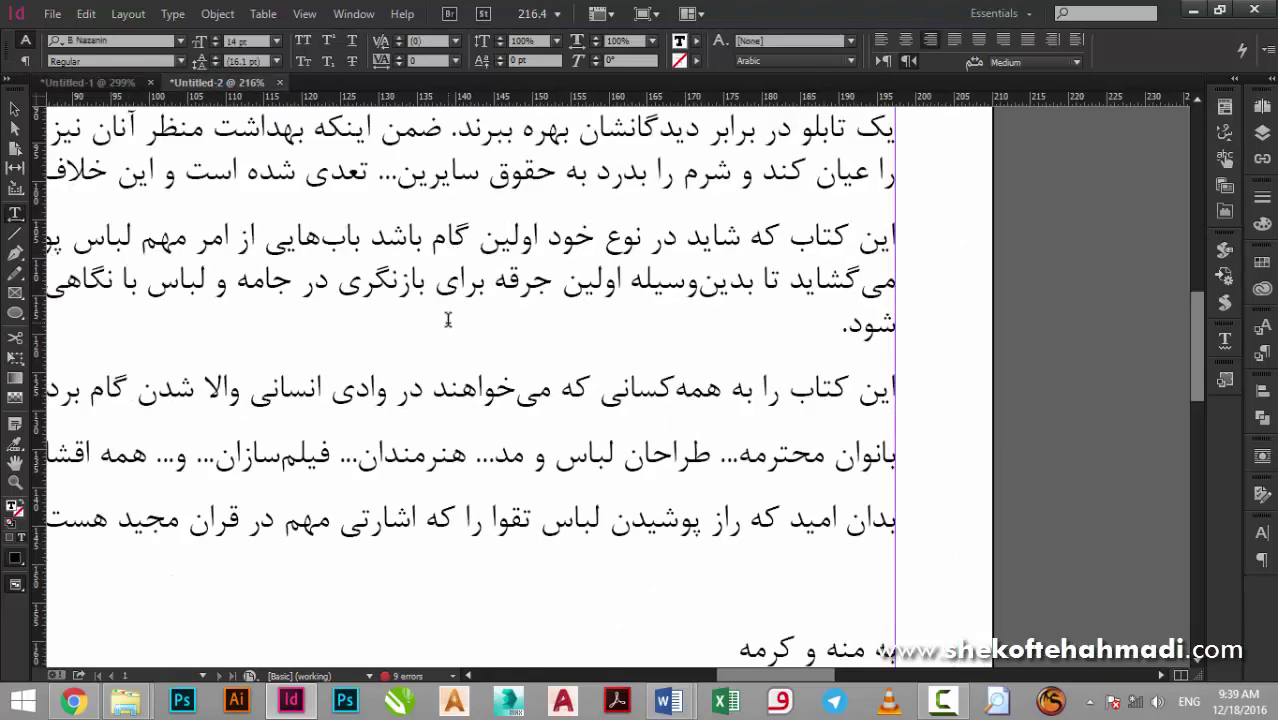
# Add a new page after page 1 in Untitled-2.
pyautogui.press('Escape')
pyautogui.hotkey('ctrl', '0')
pyautogui.scroll(-2, 444, 304)
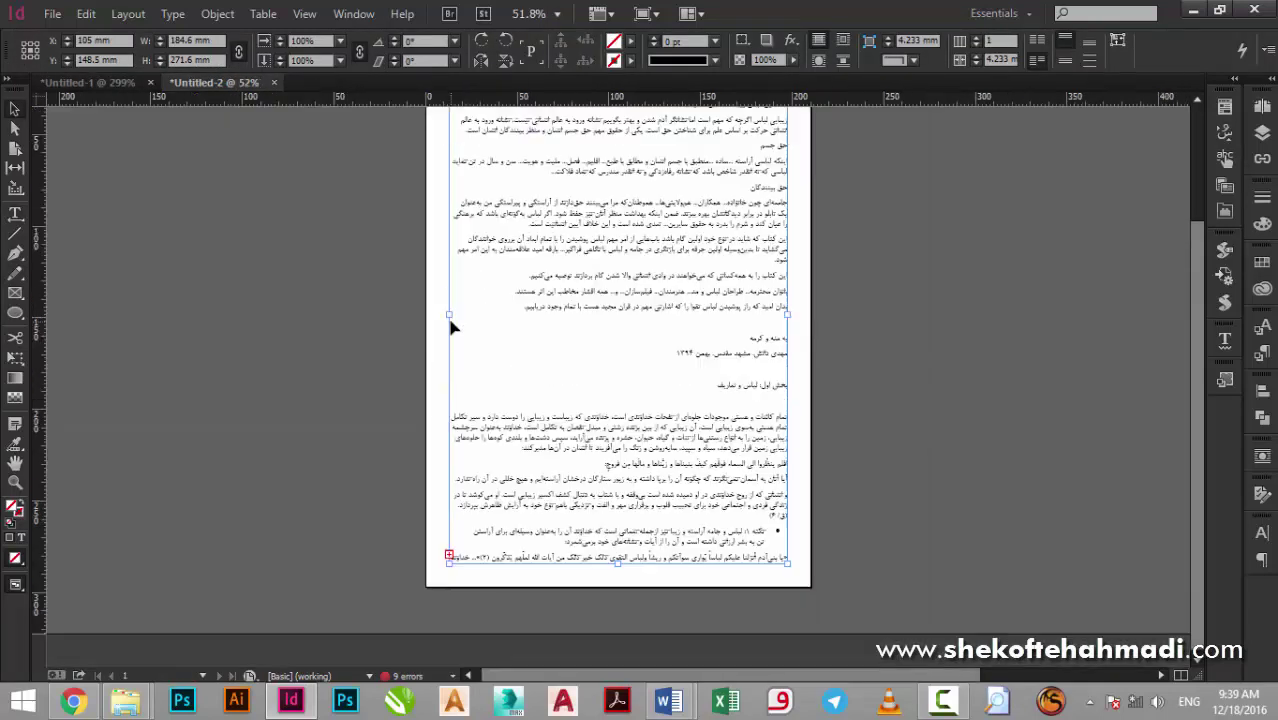
pyautogui.click(1262, 133)
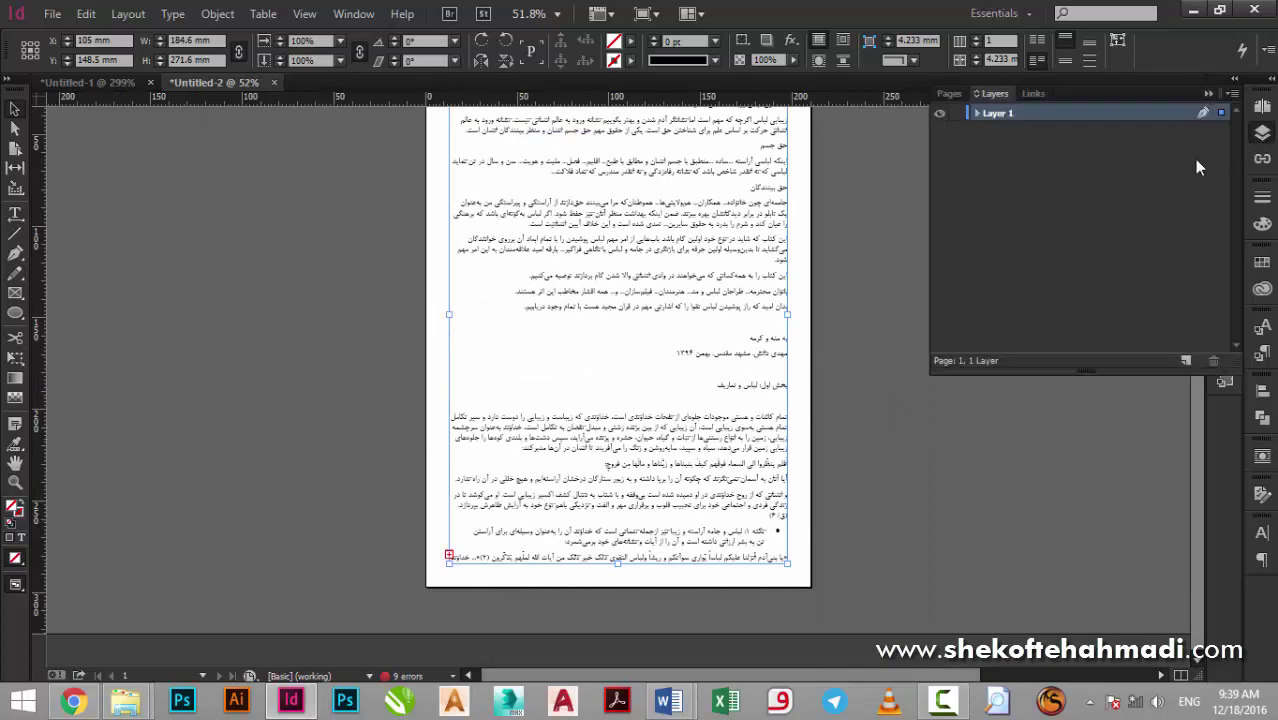
pyautogui.click(1262, 106)
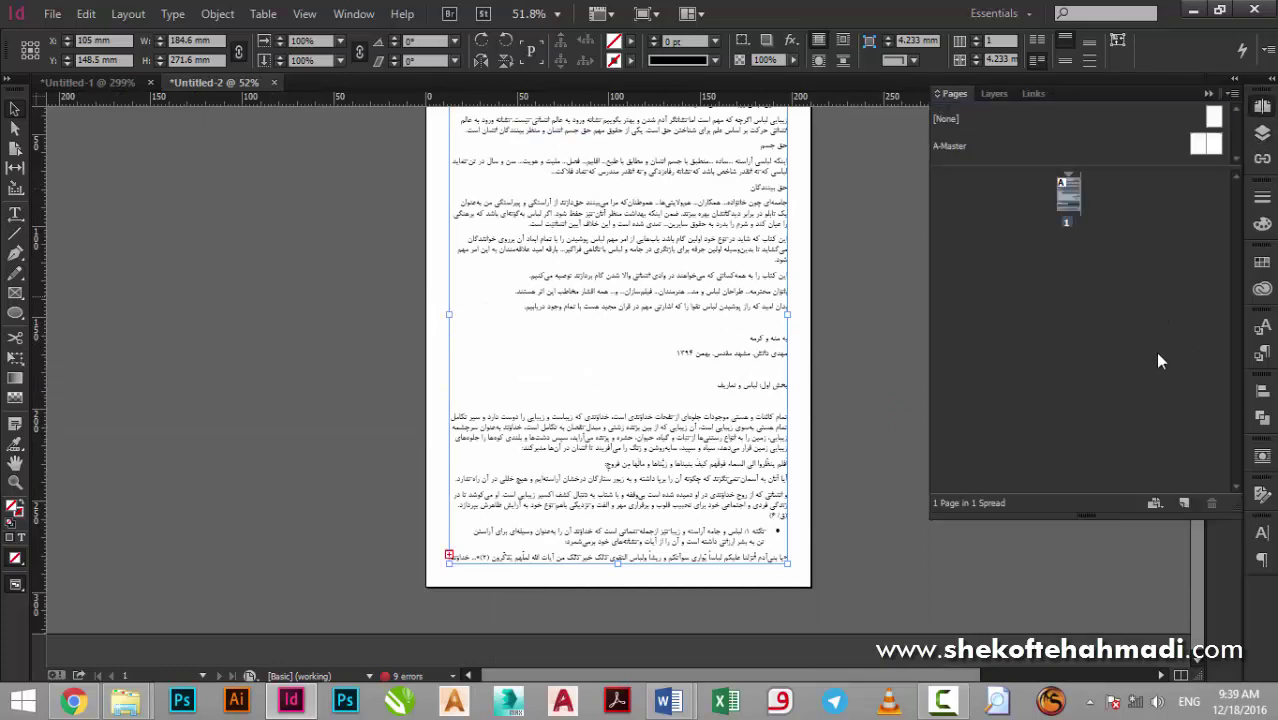
pyautogui.click(1184, 503)
# Autoflow the overset text from page 1 onto page 2 and onward, adding pages until the whole manuscript is placed.
pyautogui.scroll(8, 556, 294)
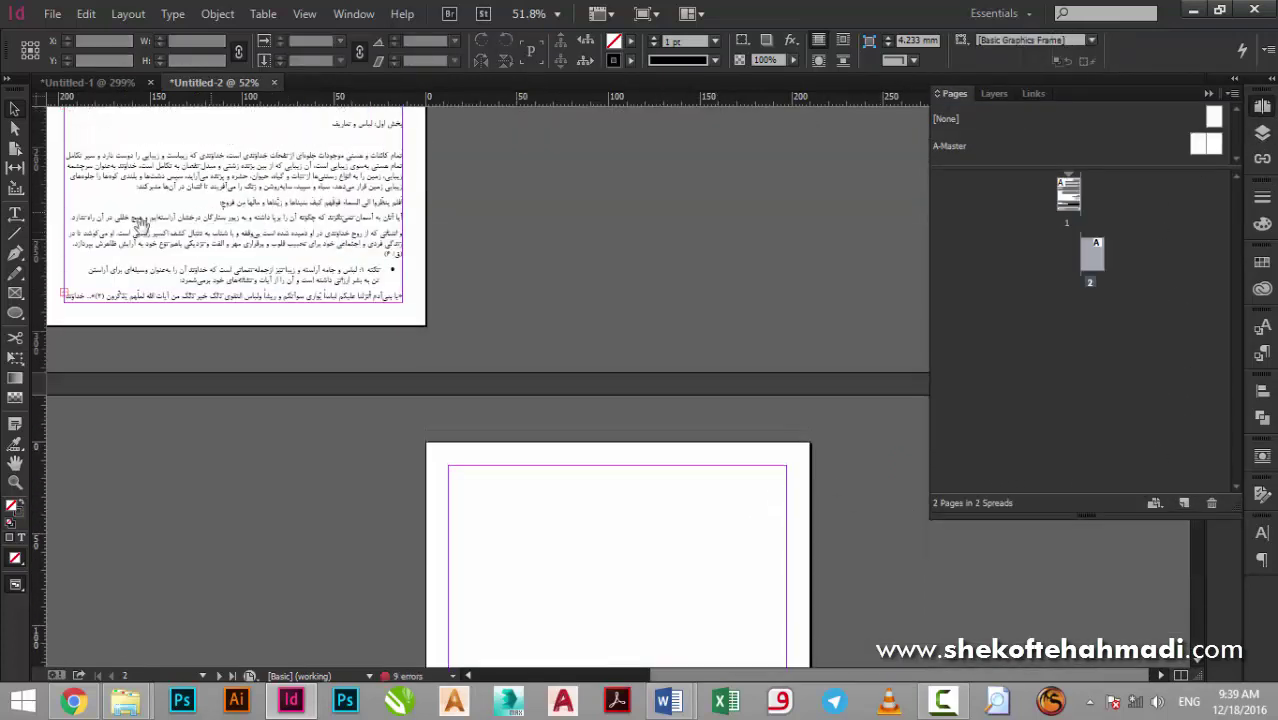
pyautogui.click(109, 270)
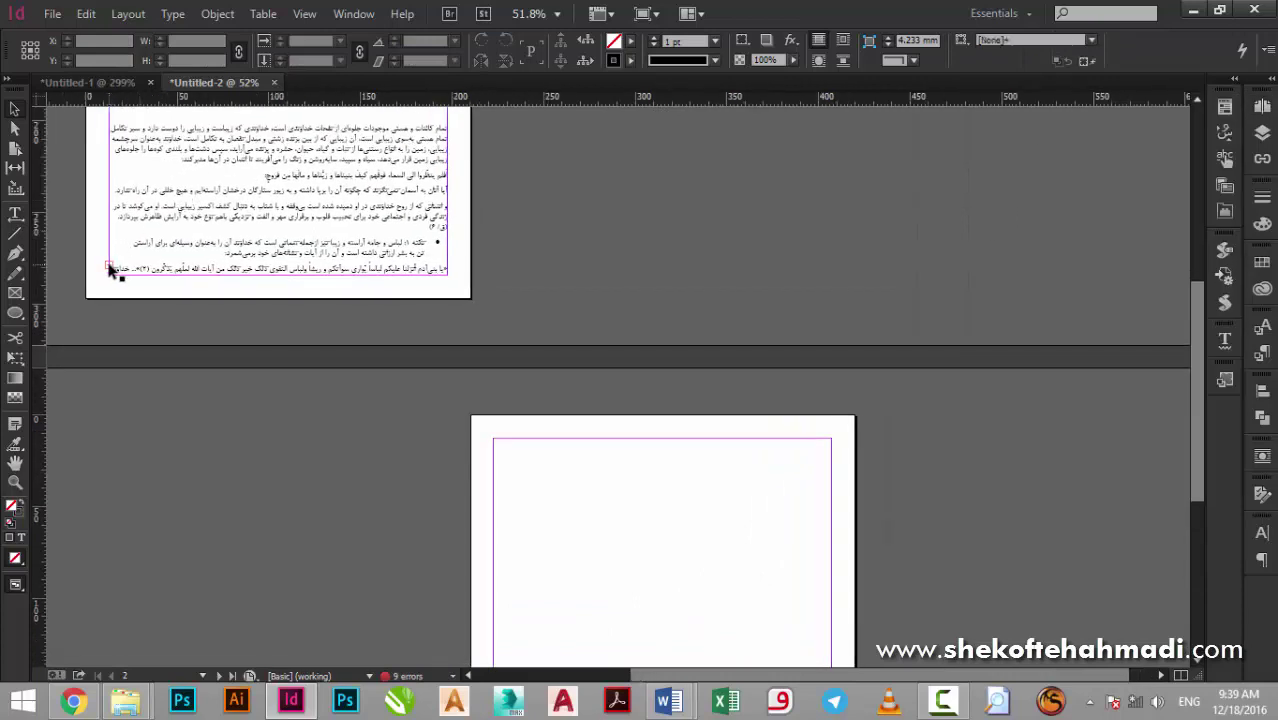
pyautogui.click(108, 269)
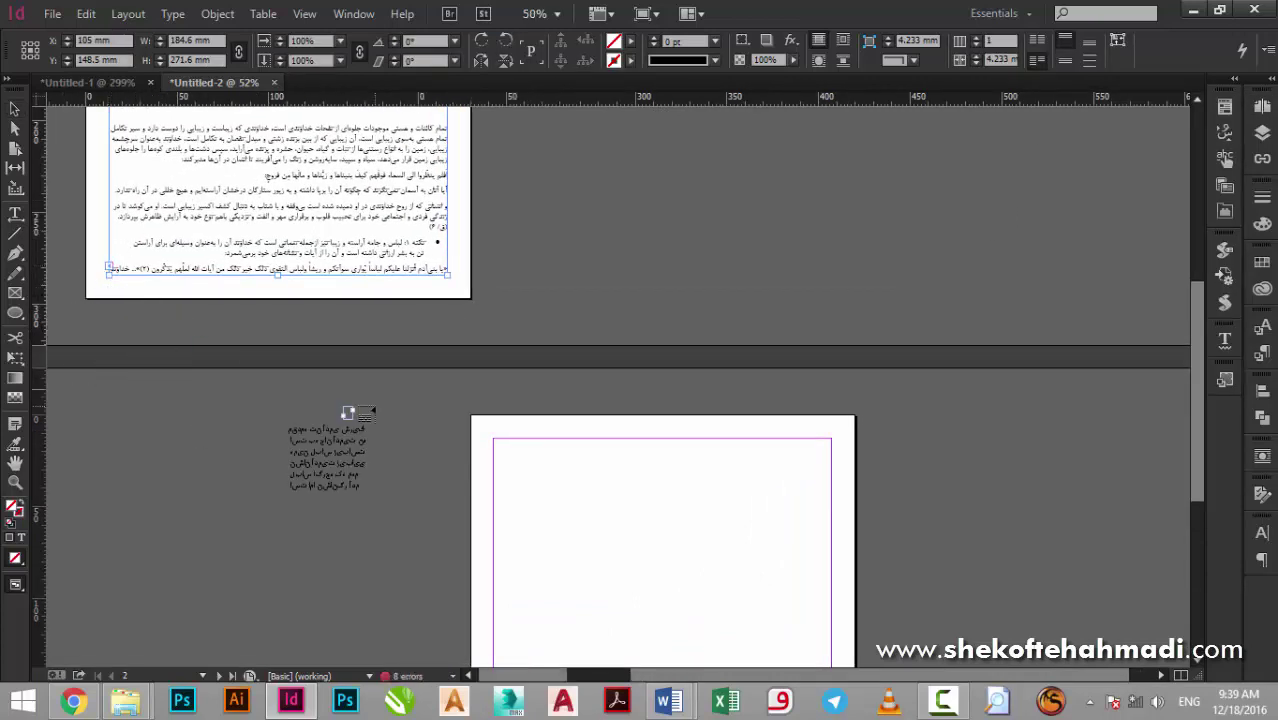
pyautogui.hotkey('ctrl', '-')
pyautogui.hotkey('ctrl', '-')
pyautogui.hotkey('ctrl', '-')
pyautogui.scroll(-2, 799, 448)
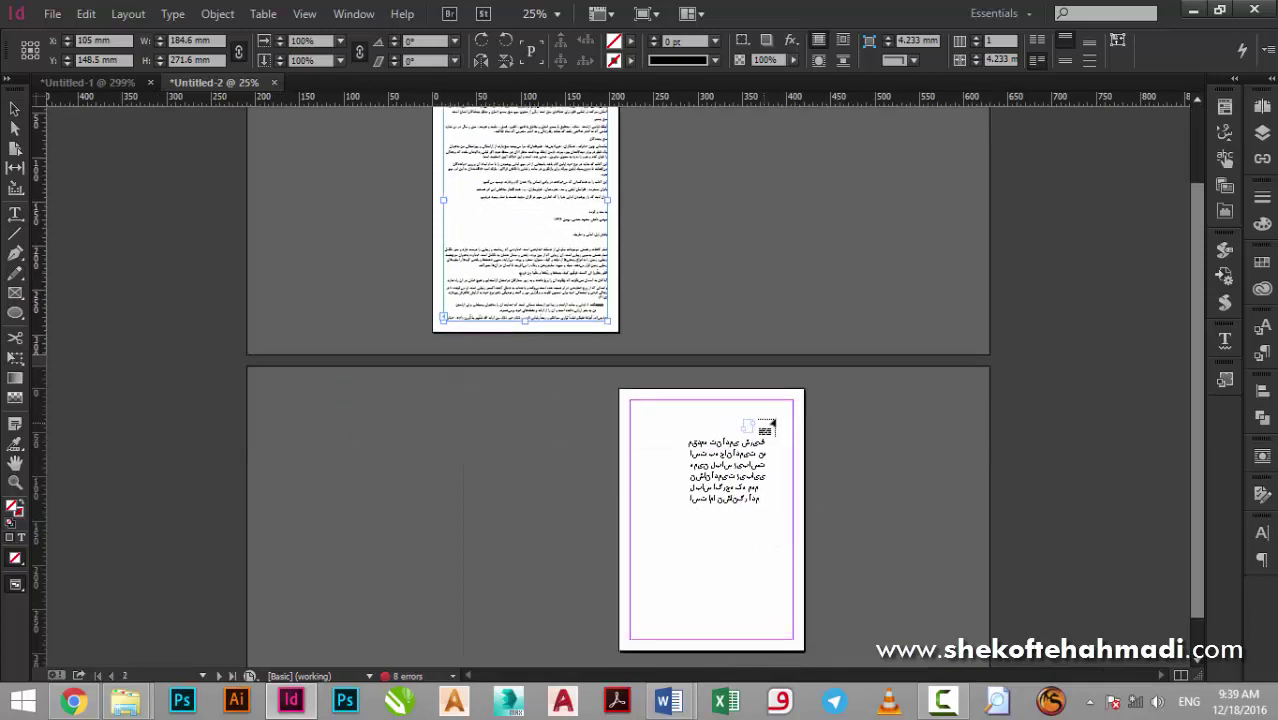
pyautogui.click(792, 402)
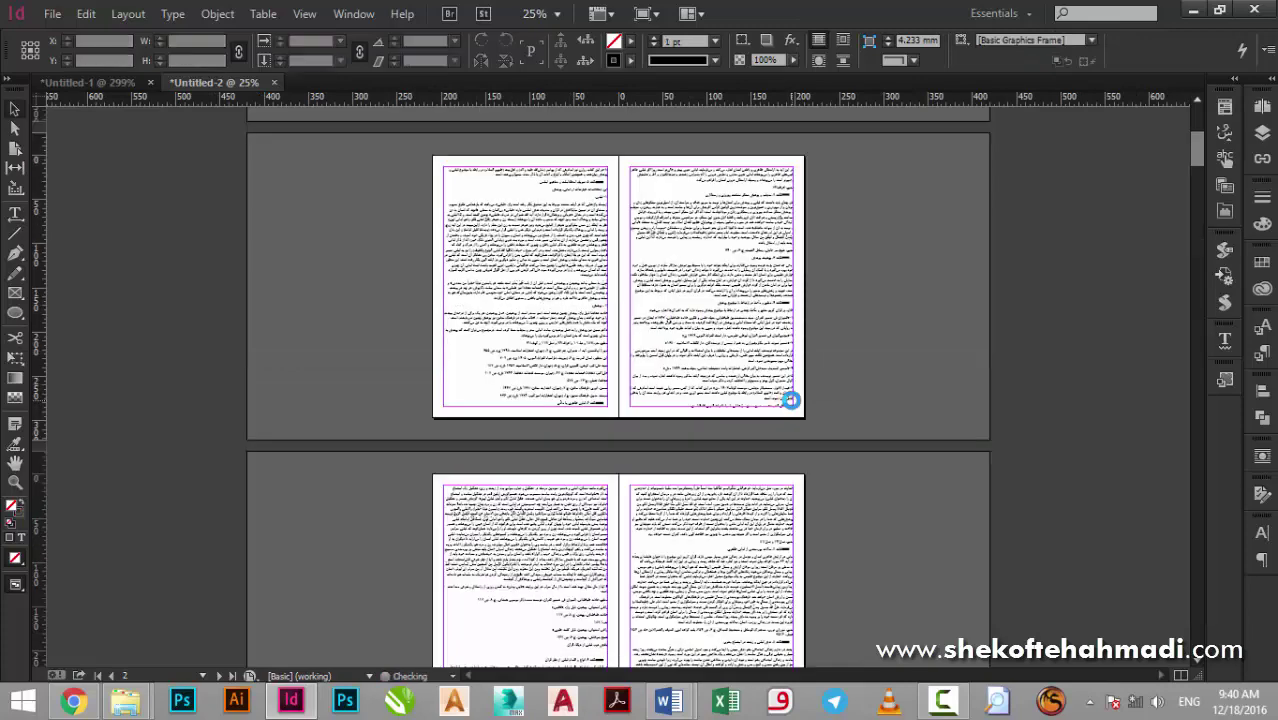
# Look through the autoflowed spreads from page 2 to page 44 to review the manuscript's layout and formatting.
pyautogui.scroll(-10, 792, 405)
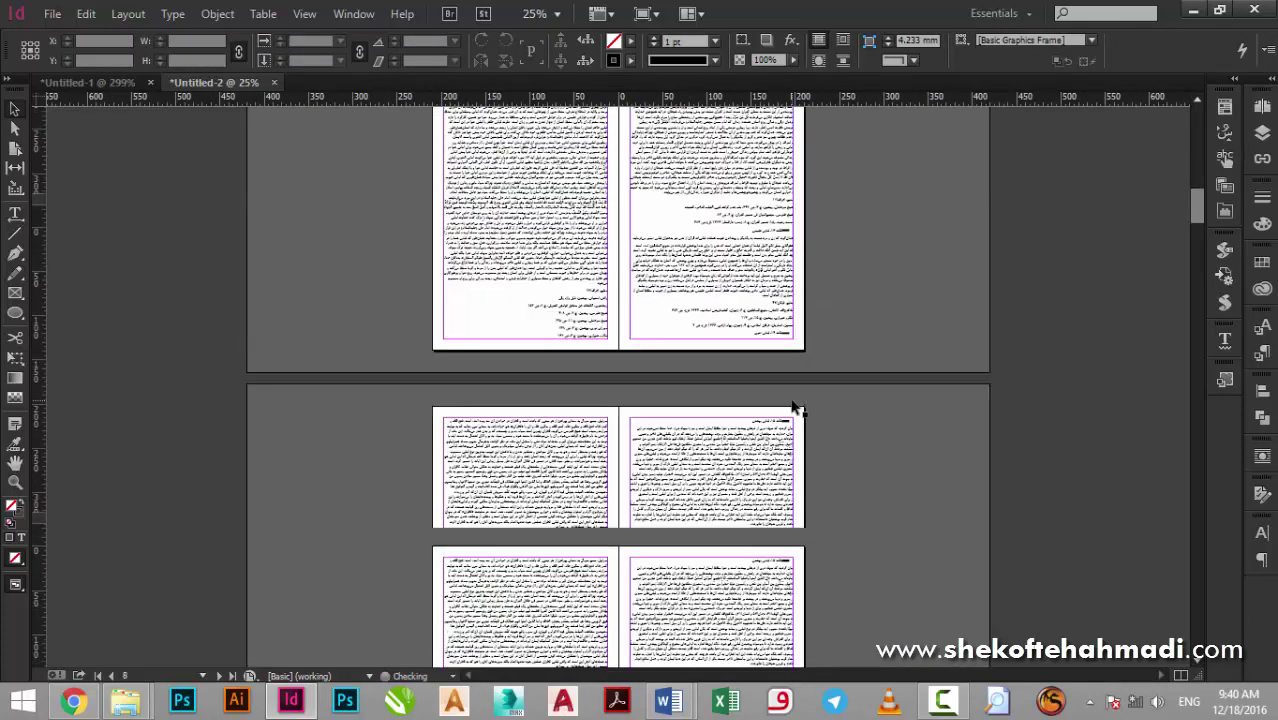
pyautogui.scroll(-8, 792, 405)
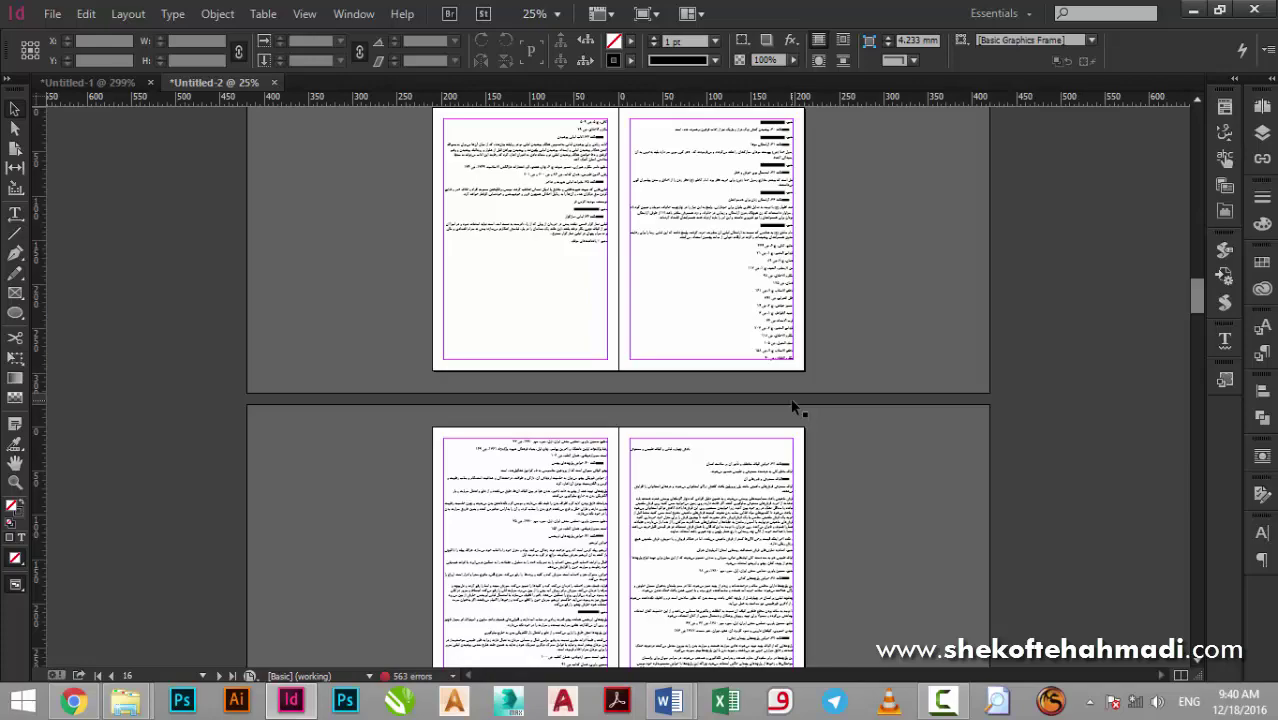
pyautogui.scroll(-15, 791, 403)
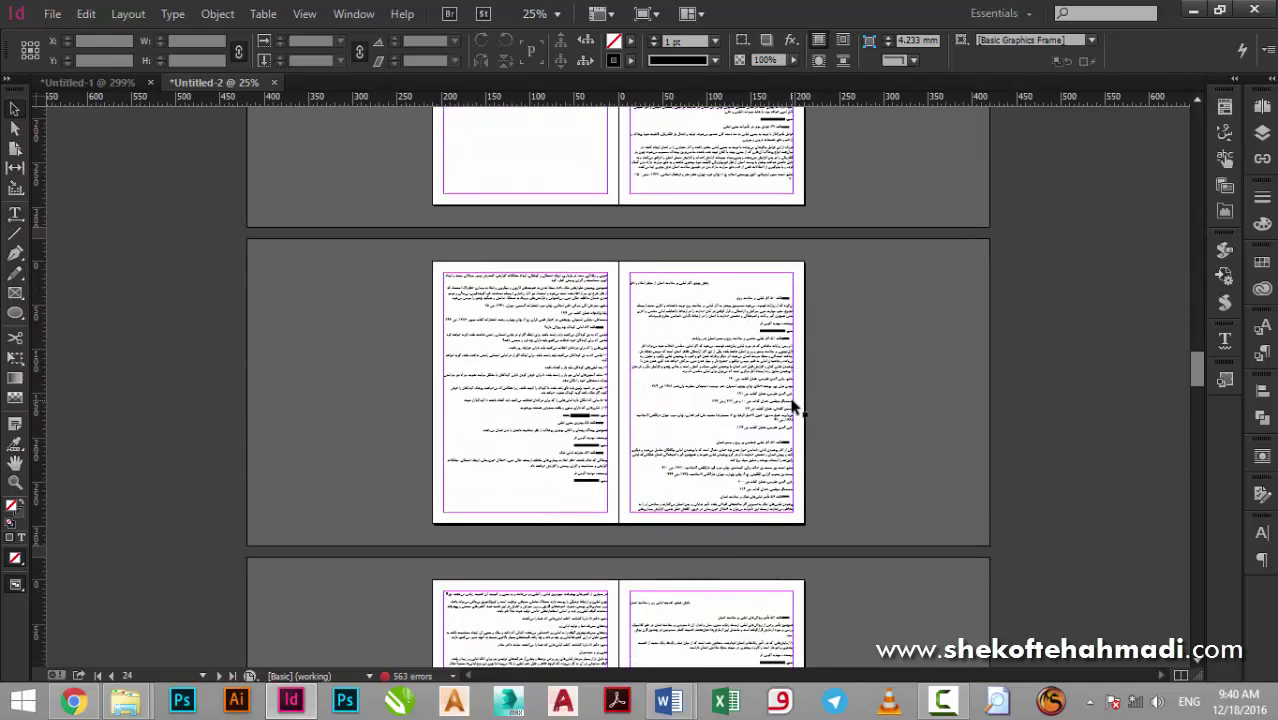
pyautogui.scroll(-15, 791, 403)
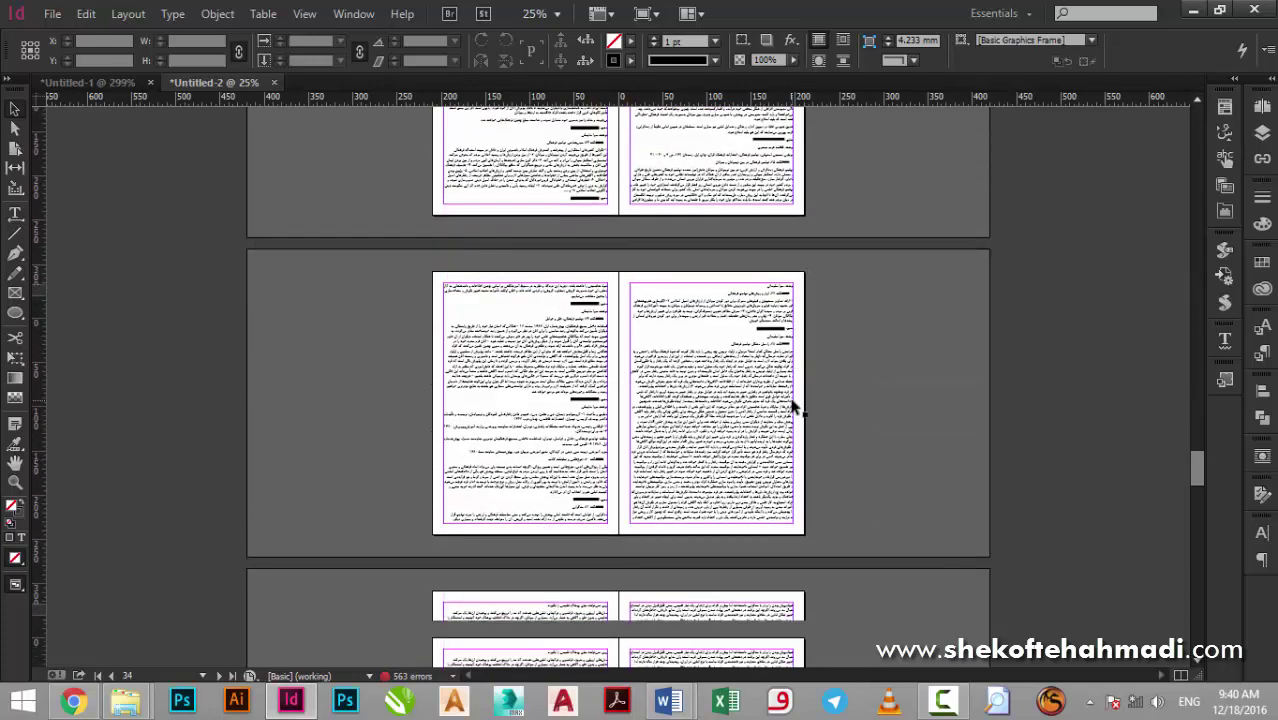
pyautogui.scroll(-15, 791, 403)
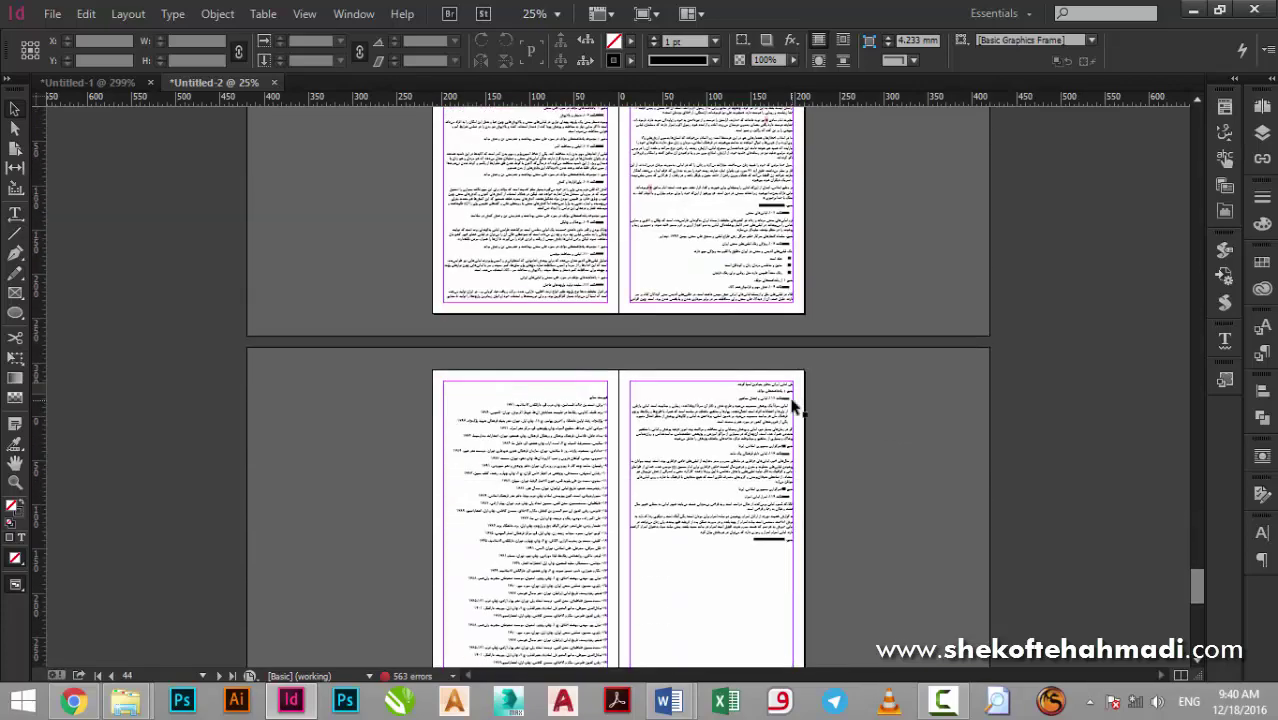
# Examine the last autoflowed pages of Untitled-2, and compare their text layout with the manuscript text in Untitled-1.
pyautogui.scroll(-9, 791, 403)
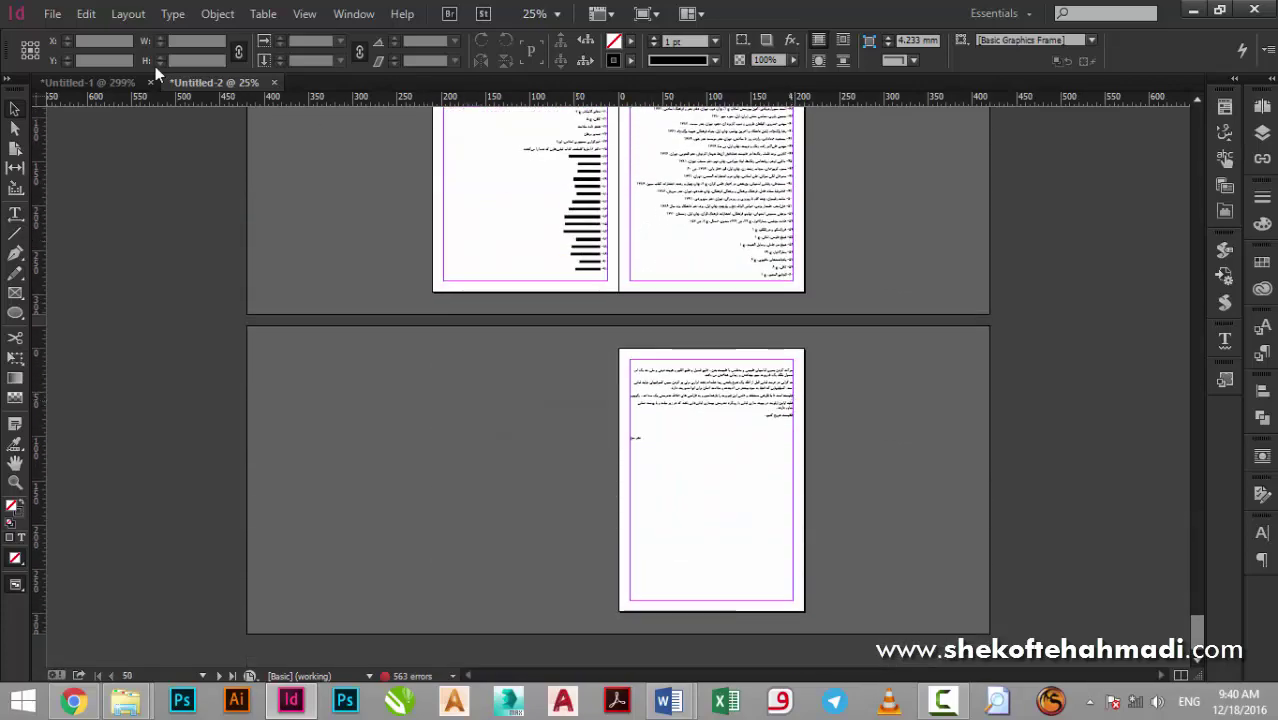
pyautogui.click(73, 76)
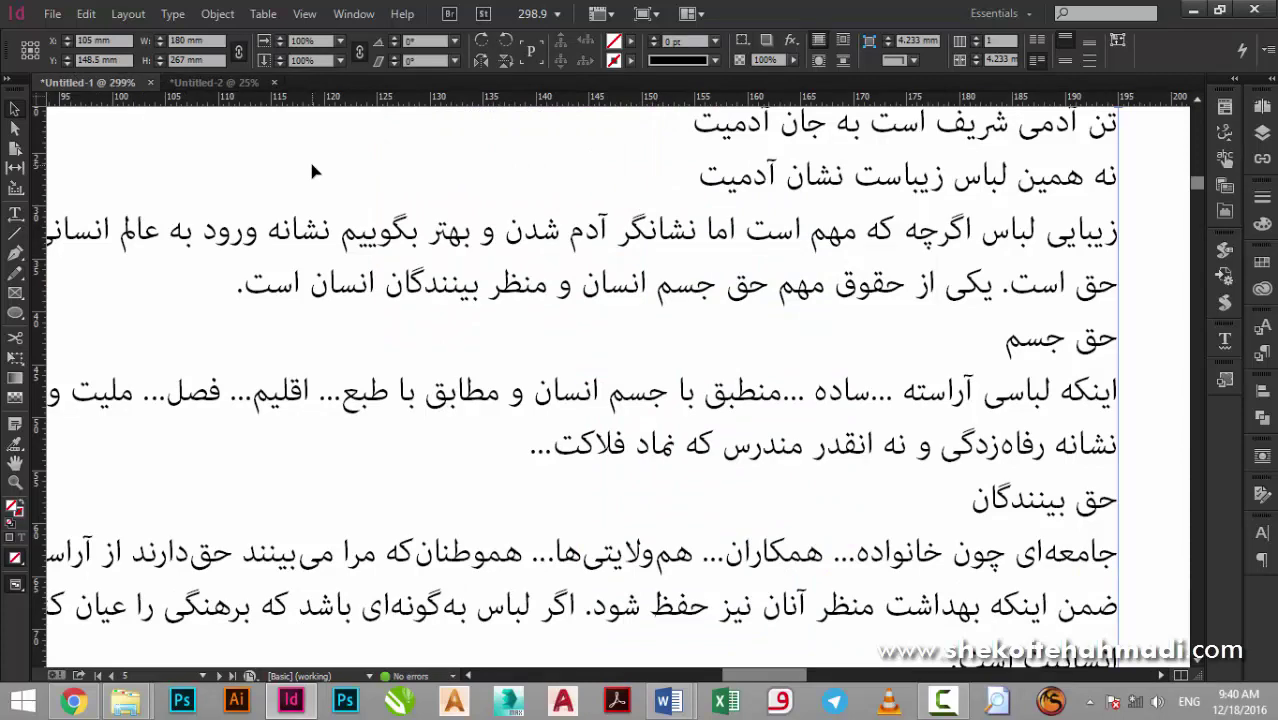
pyautogui.hotkey('ctrl', '-')
pyautogui.hotkey('ctrl', '-')
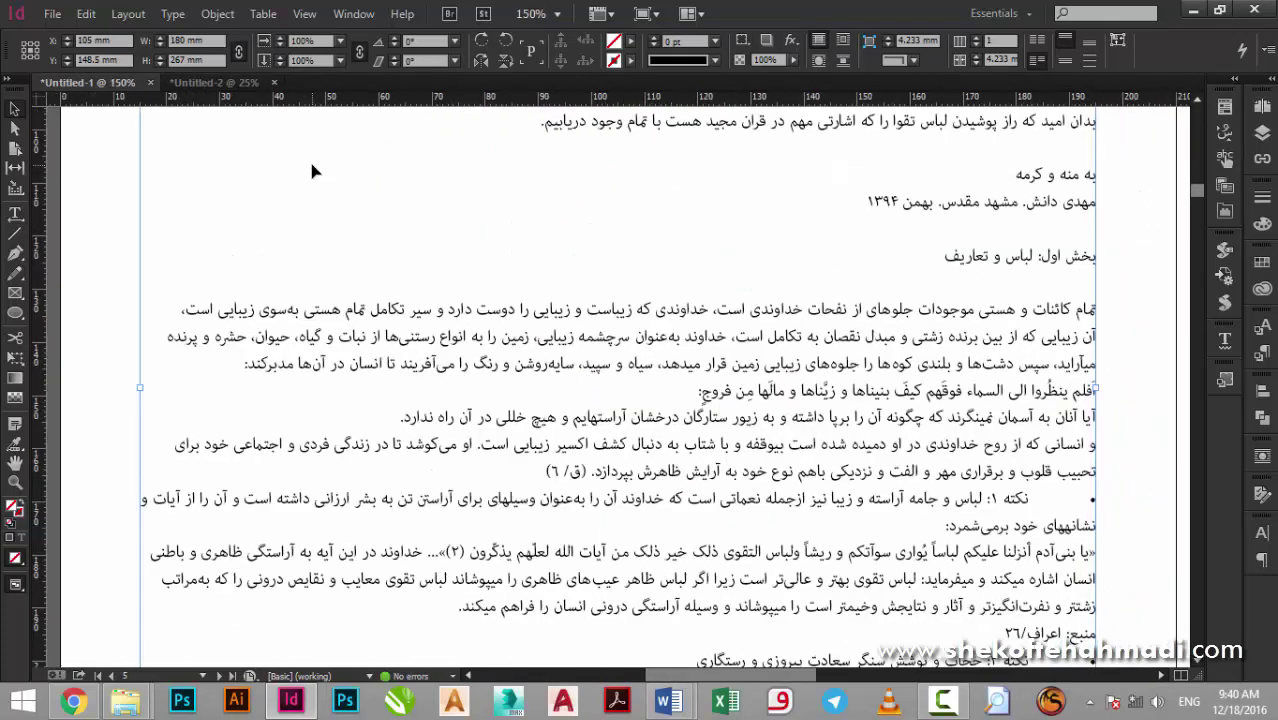
pyautogui.hotkey('ctrl', '-')
pyautogui.hotkey('ctrl', '-')
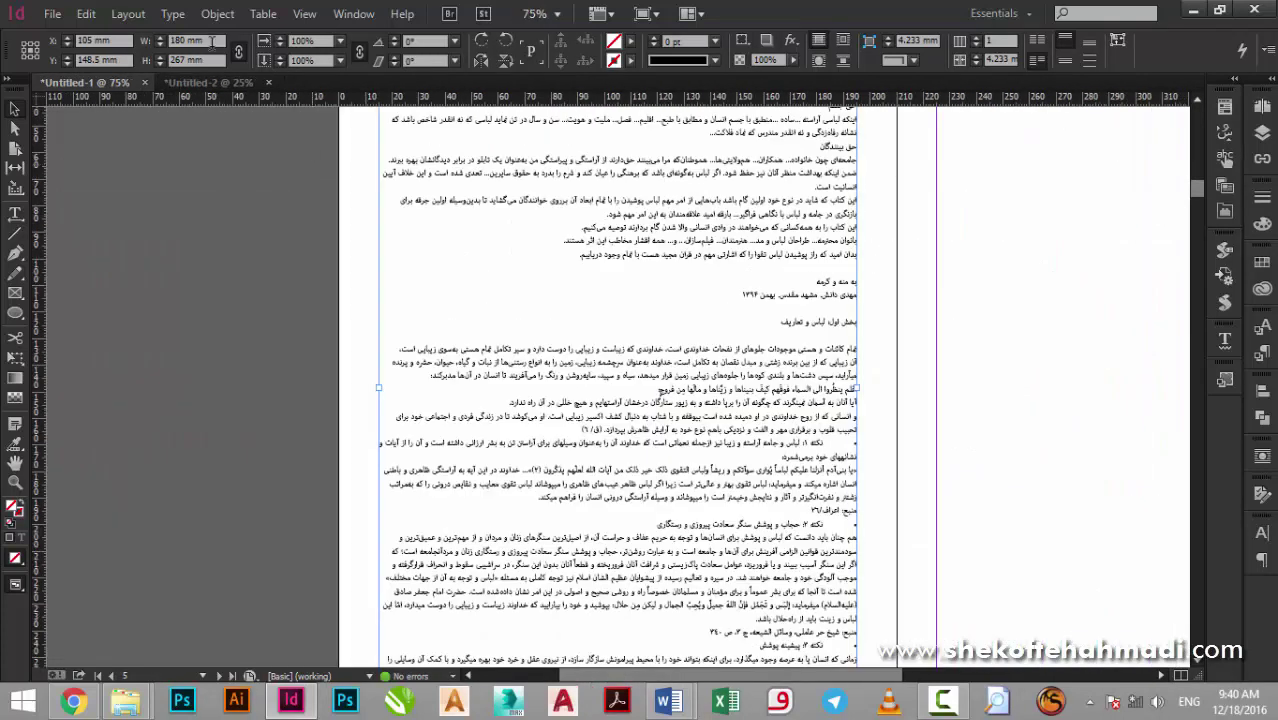
# Return to Untitled-2 and delete the placed manuscript text frame from page 1.
pyautogui.click(207, 82)
pyautogui.scroll(15, 541, 297)
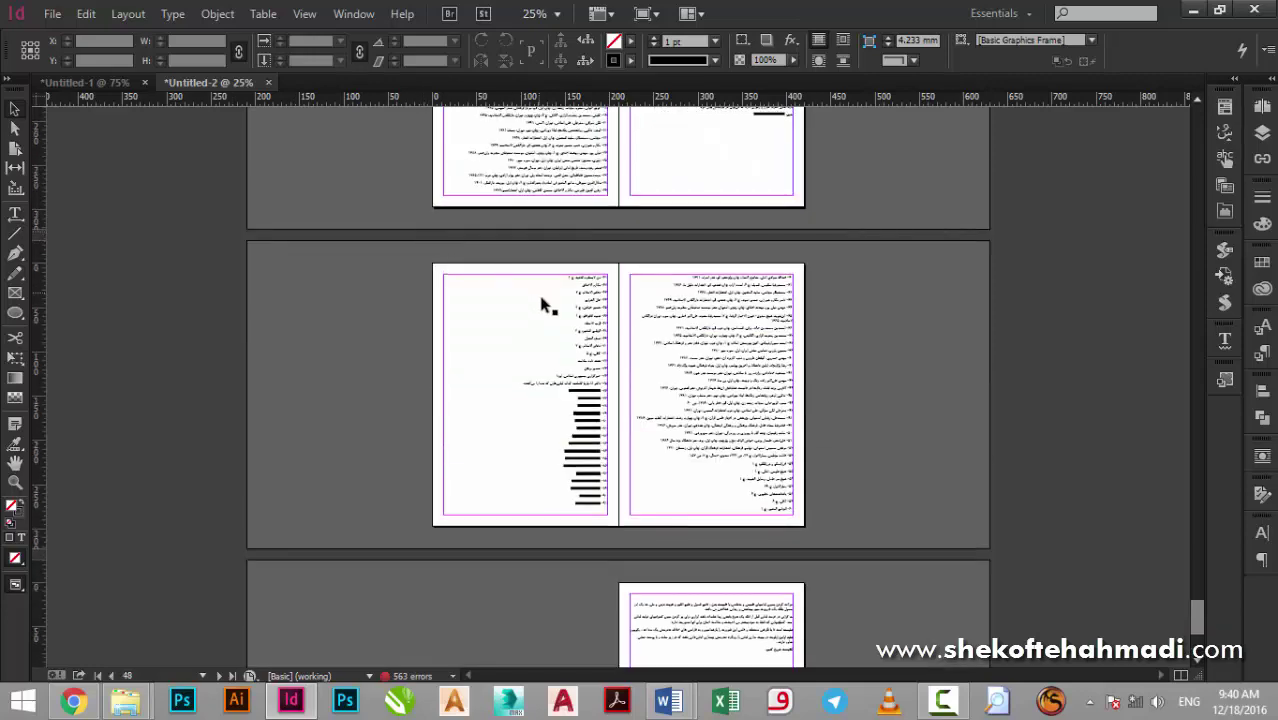
pyautogui.click(541, 302)
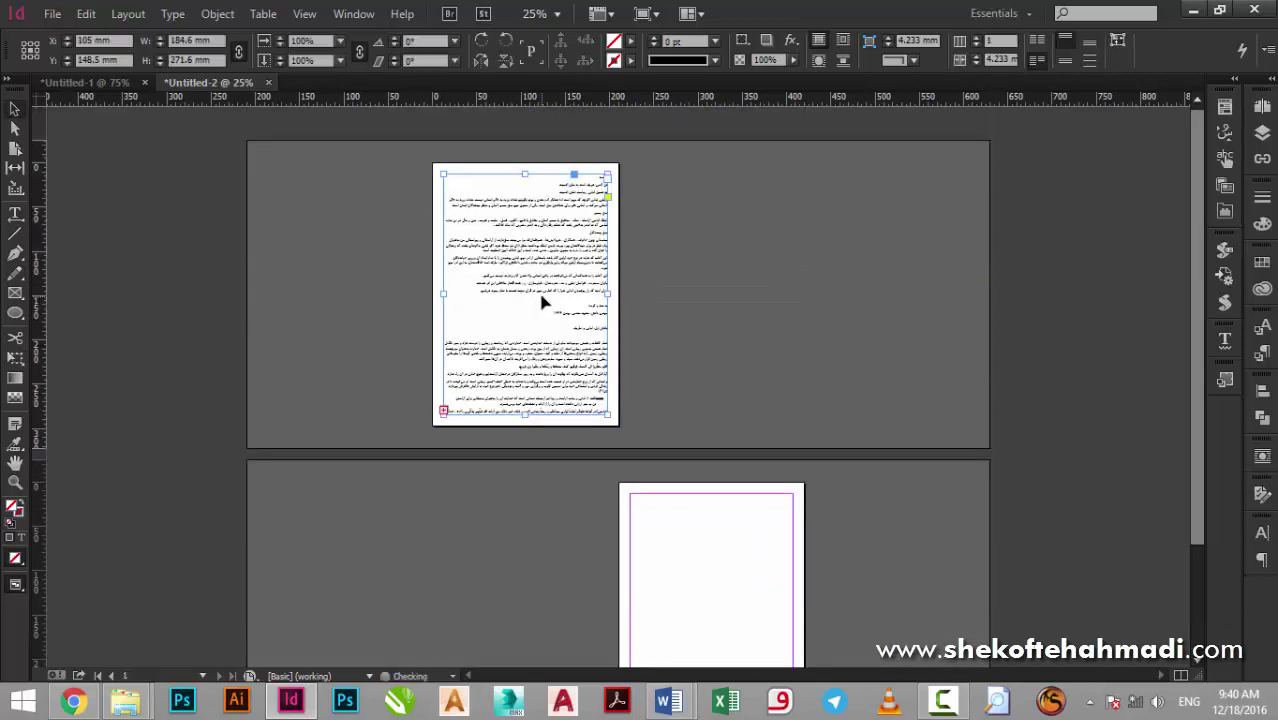
pyautogui.press('Delete')
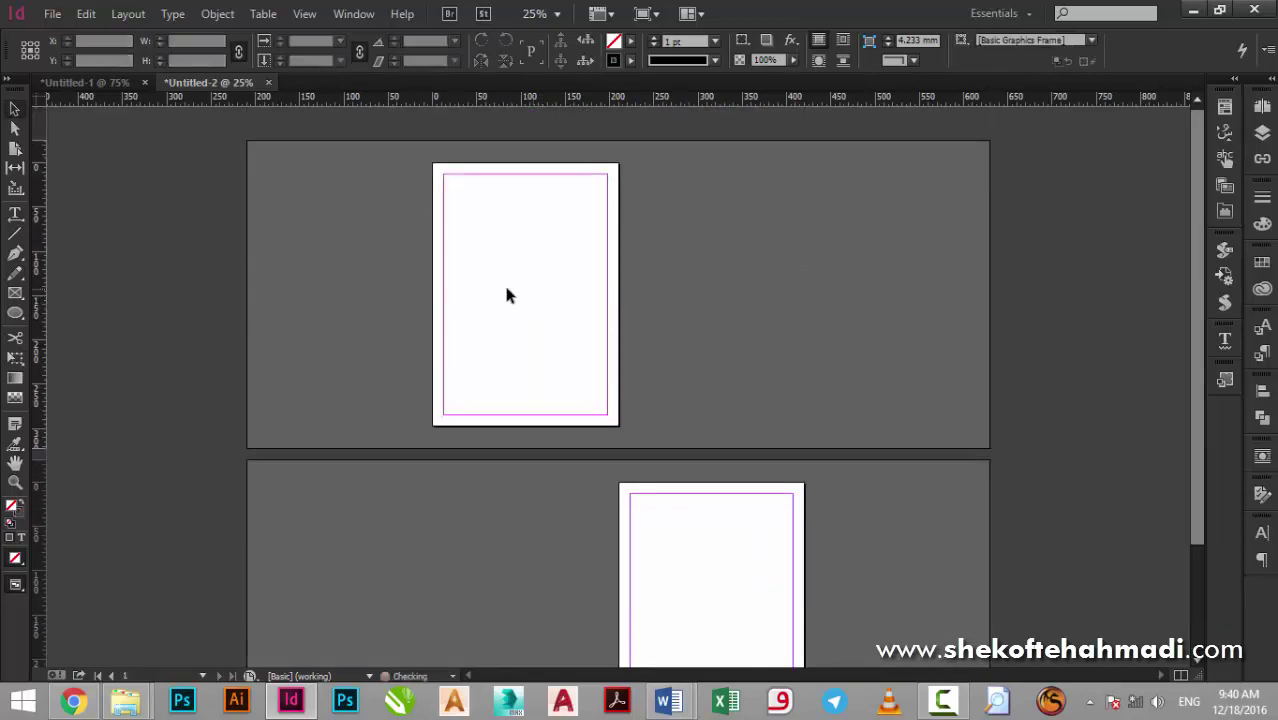
# Turn on Show Import Options and try to place the file 114 نکته در مورد لباس و پوشش.docx.
pyautogui.hotkey('ctrl', 'd')
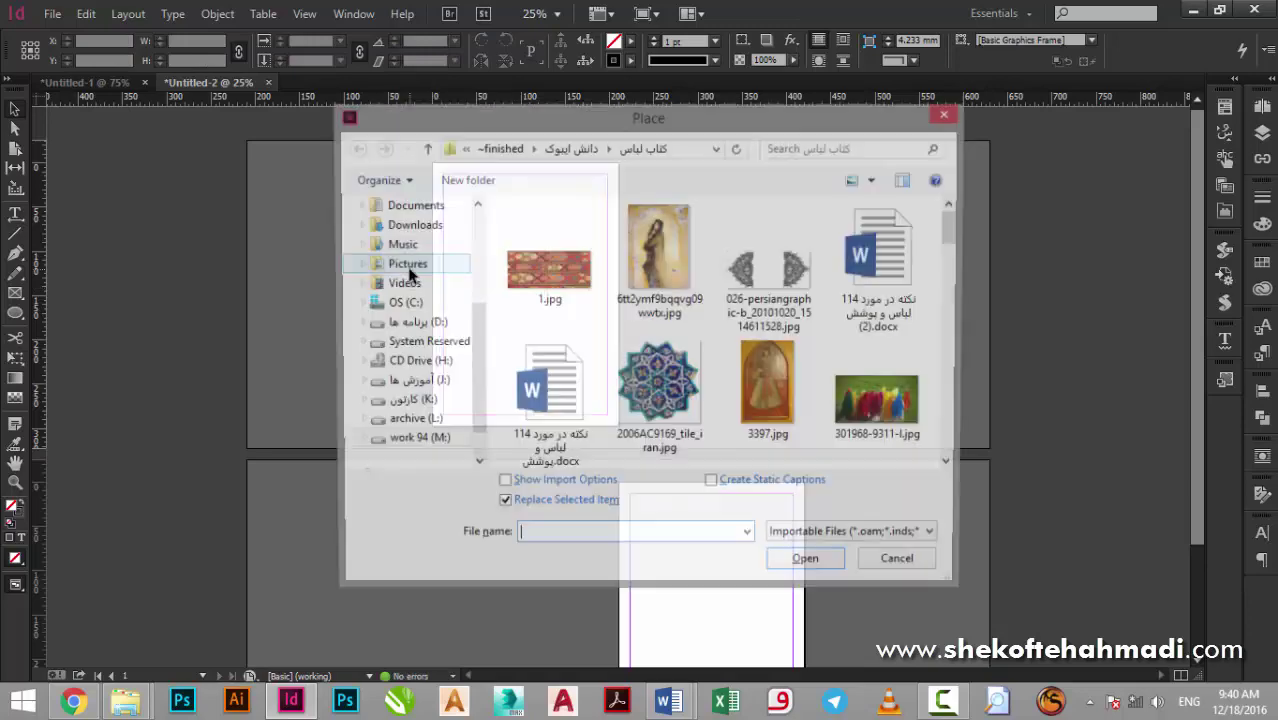
pyautogui.click(891, 568)
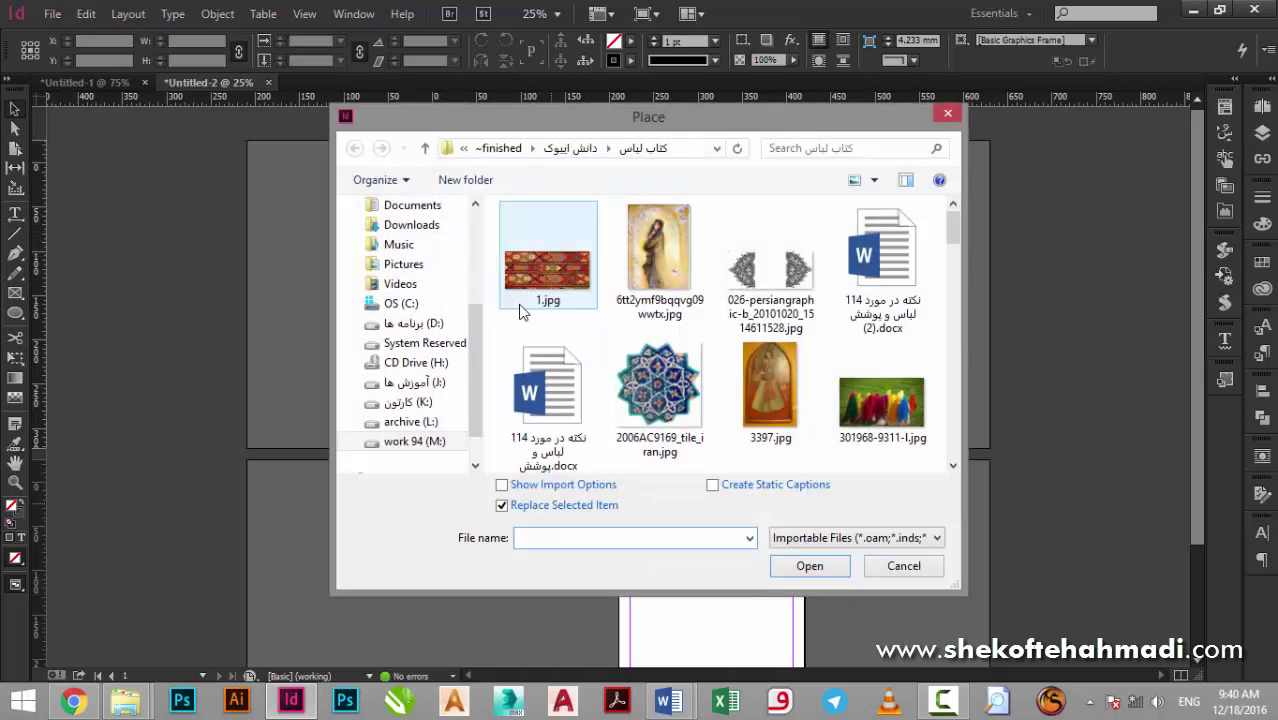
pyautogui.click(548, 405)
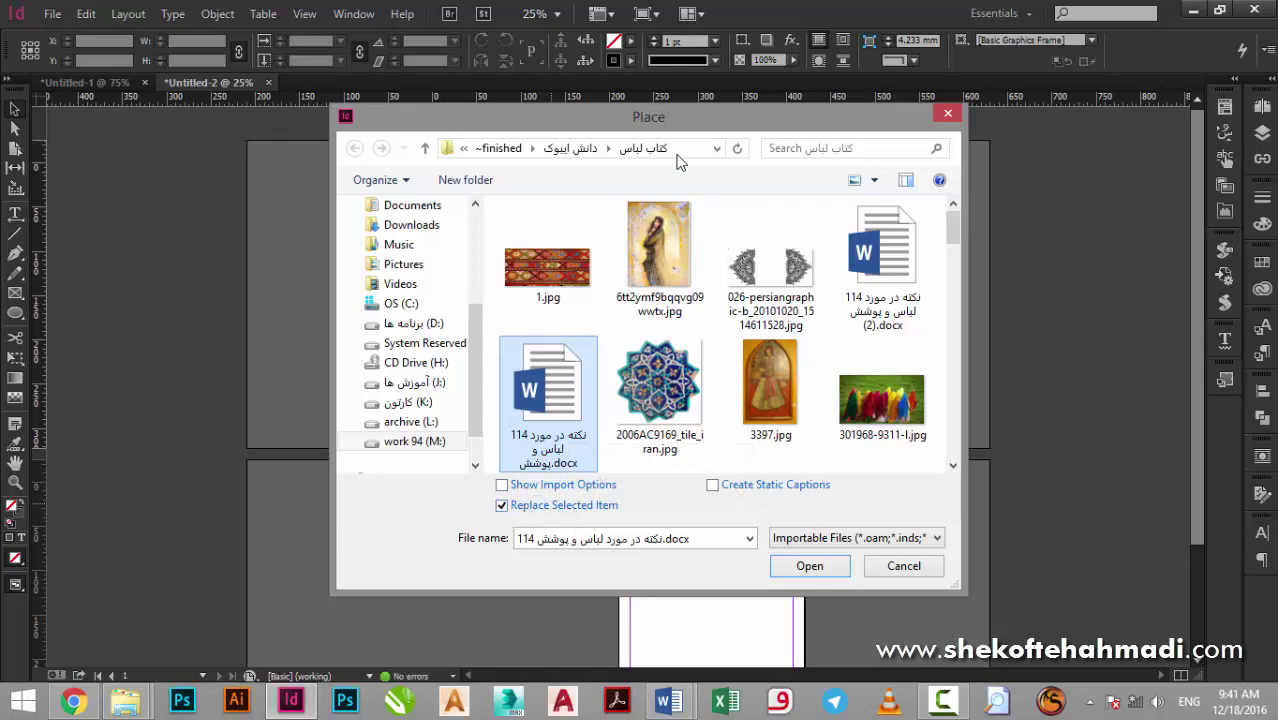
pyautogui.moveTo(680, 158); pyautogui.dragTo(598, 163)
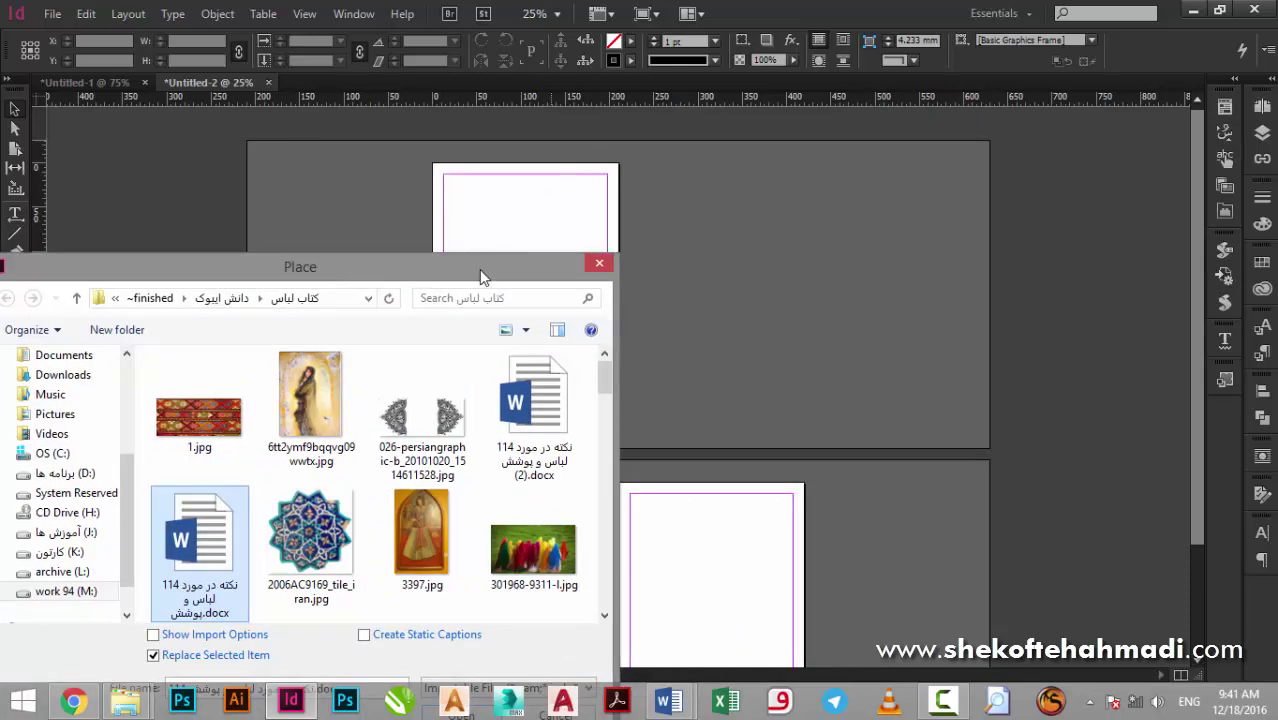
pyautogui.moveTo(480, 277); pyautogui.dragTo(729, 84)
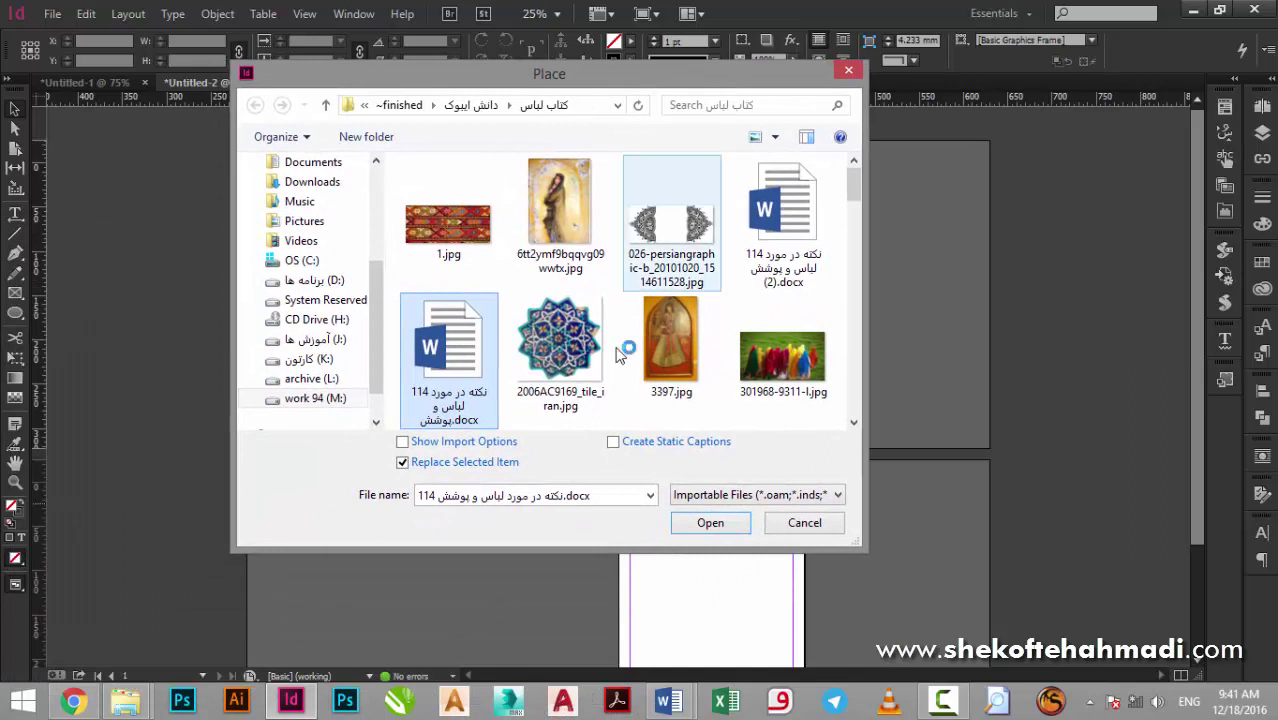
pyautogui.click(452, 443)
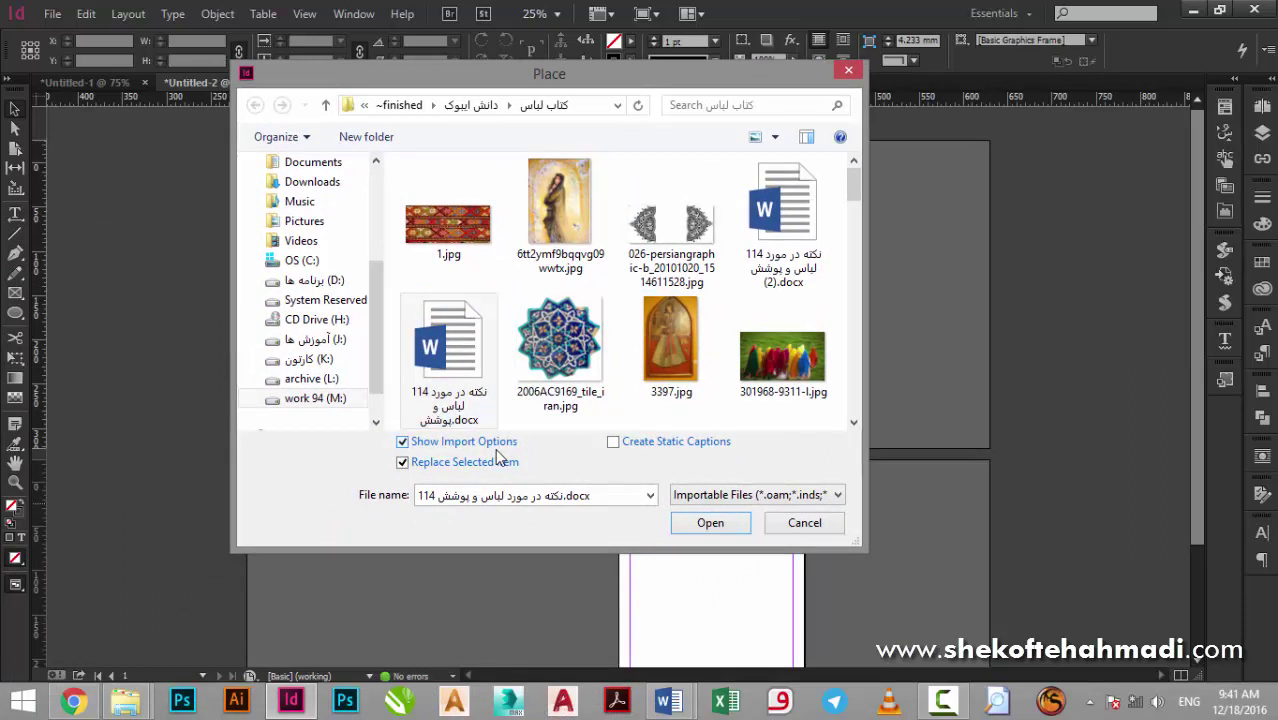
pyautogui.click(713, 523)
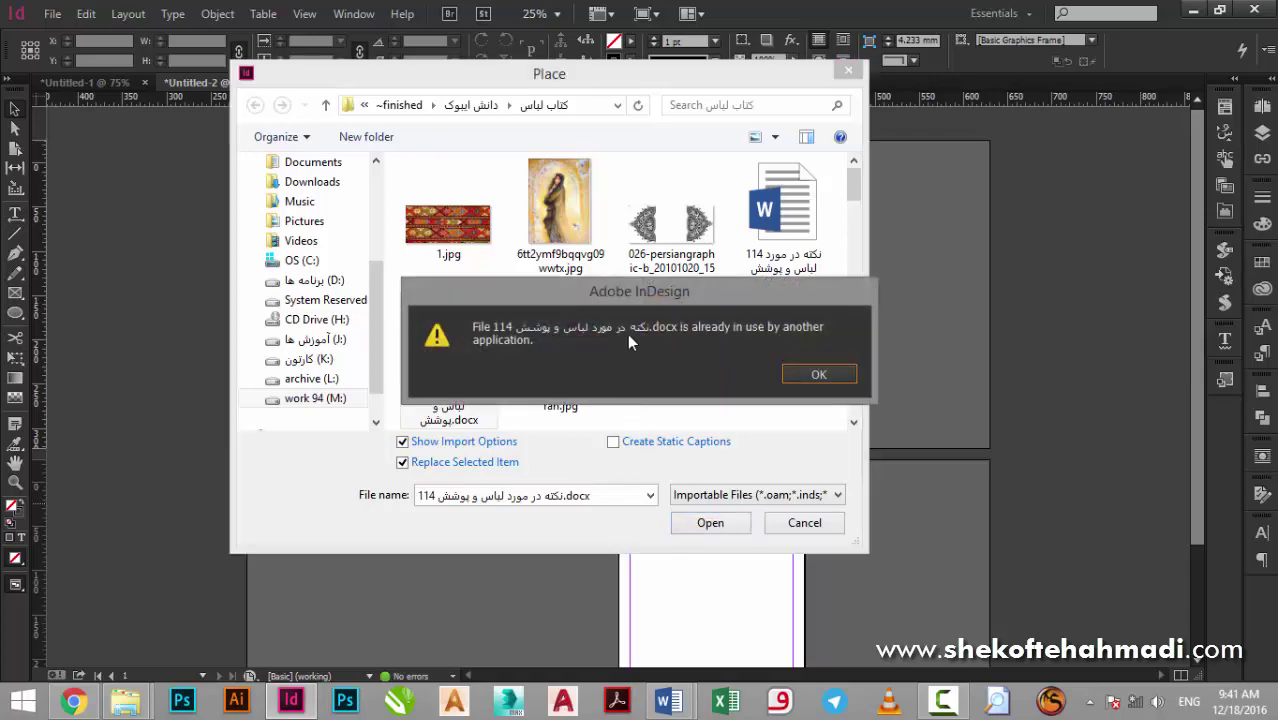
pyautogui.click(818, 374)
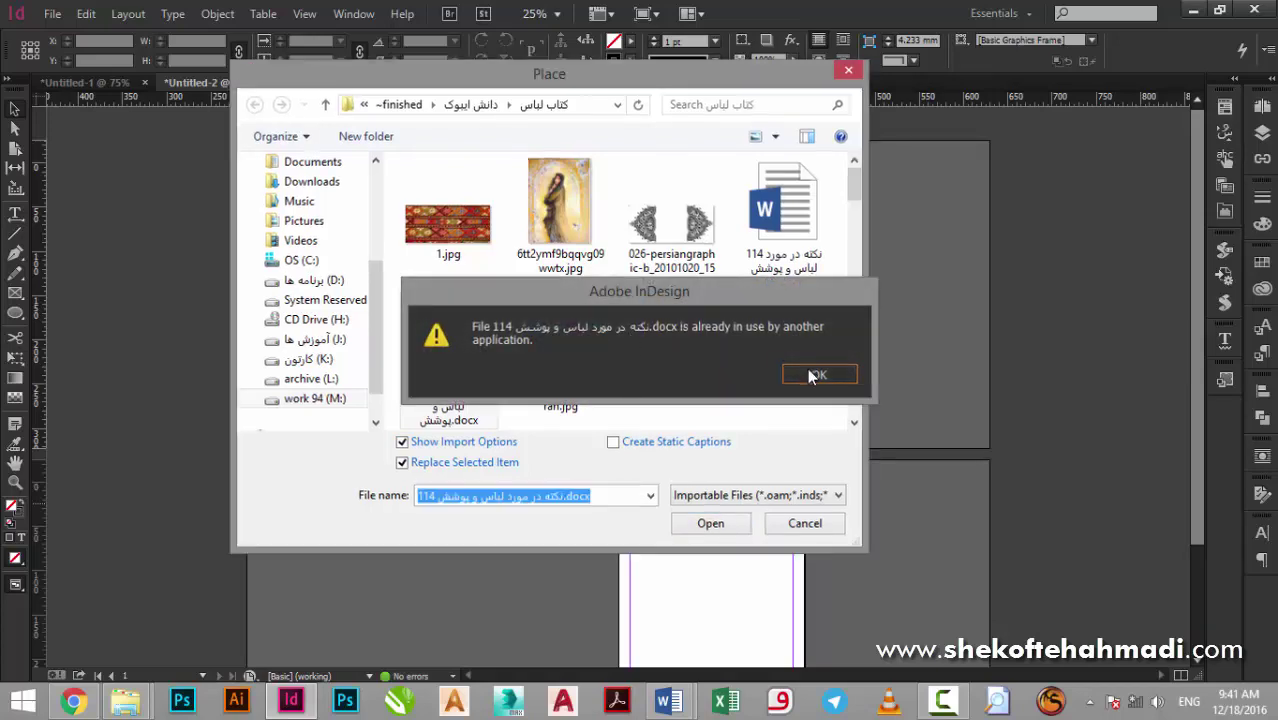
pyautogui.click(812, 381)
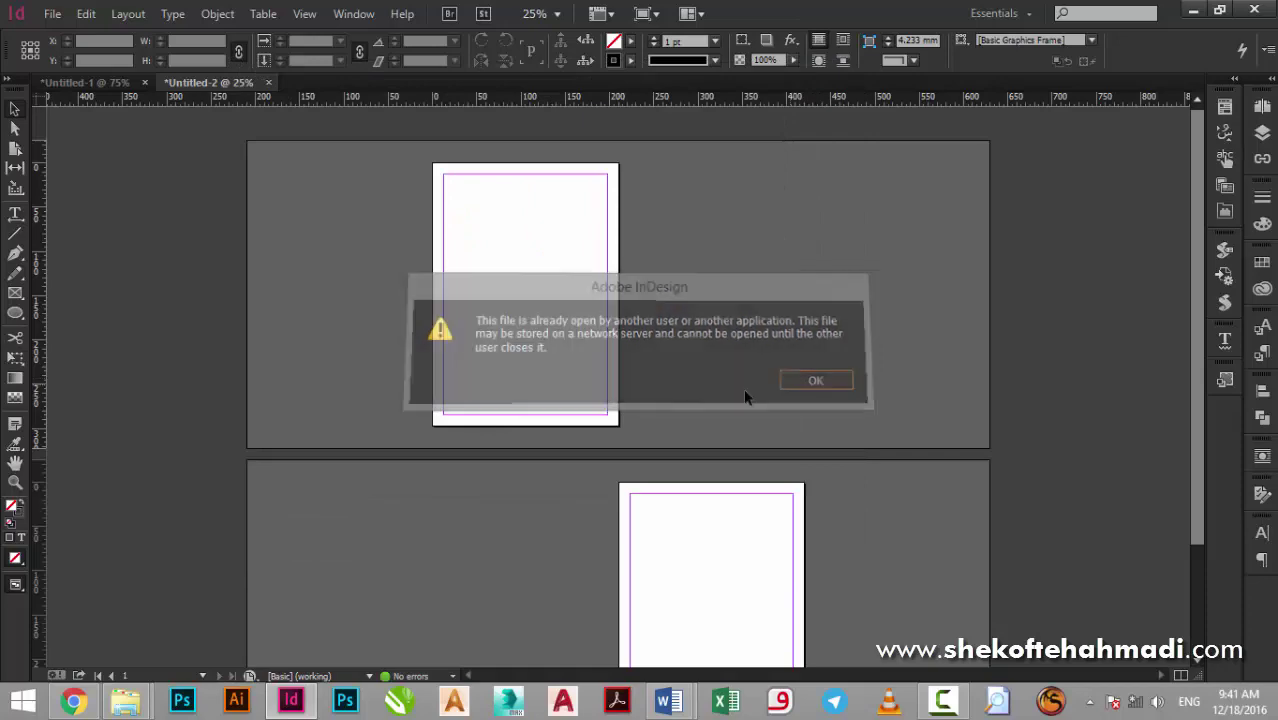
# Choose the file 114 نکته در مورد لباس و پوشش (2).docx for placing and bring up its Word import options.
pyautogui.hotkey('ctrl', 'd')
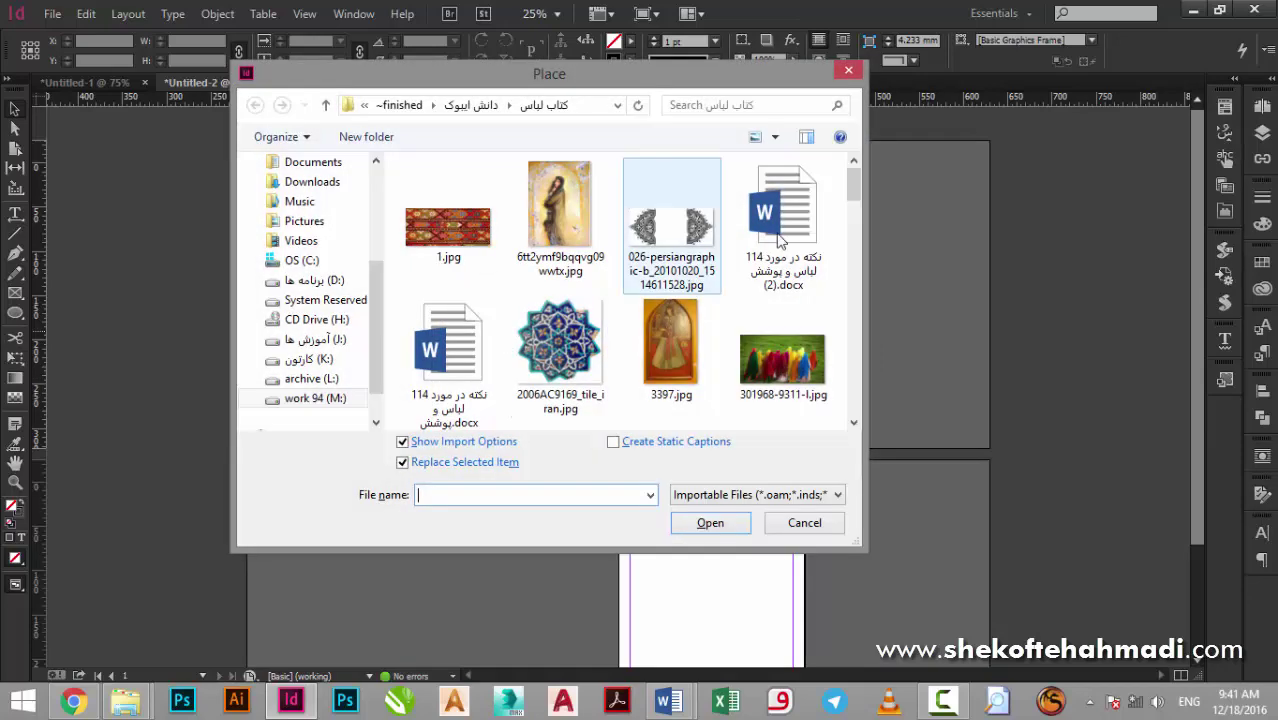
pyautogui.click(703, 522)
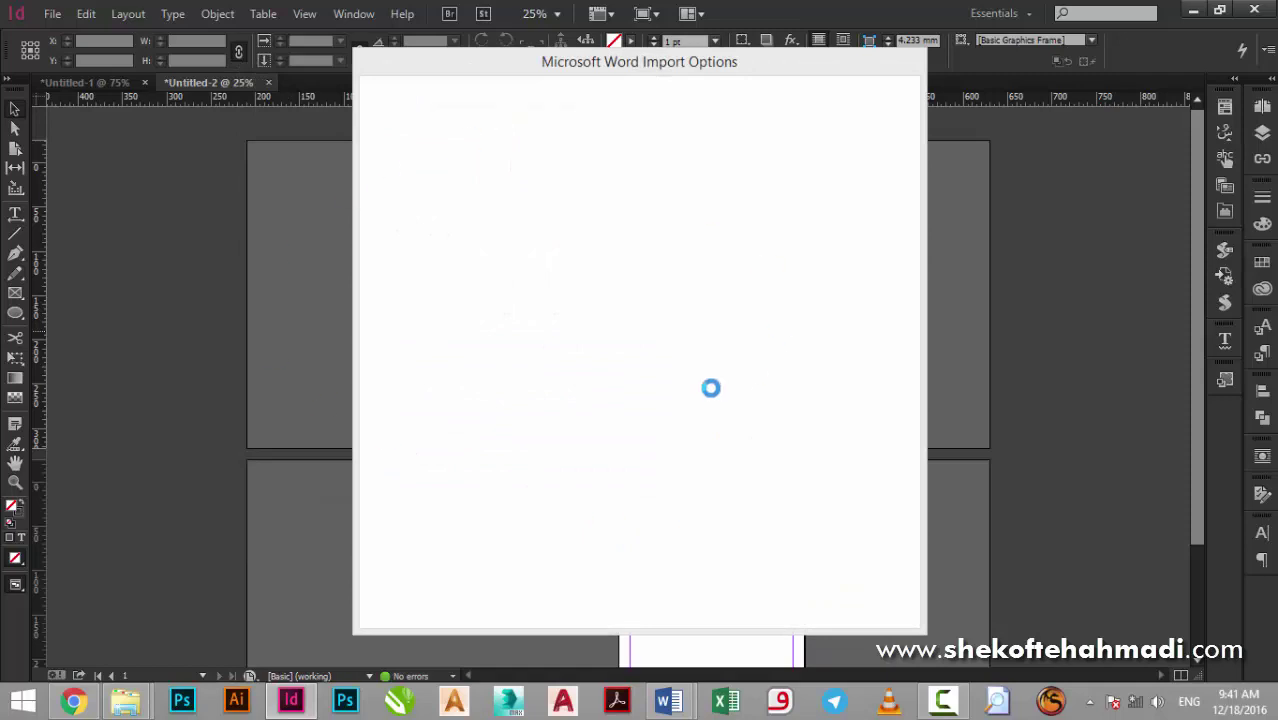
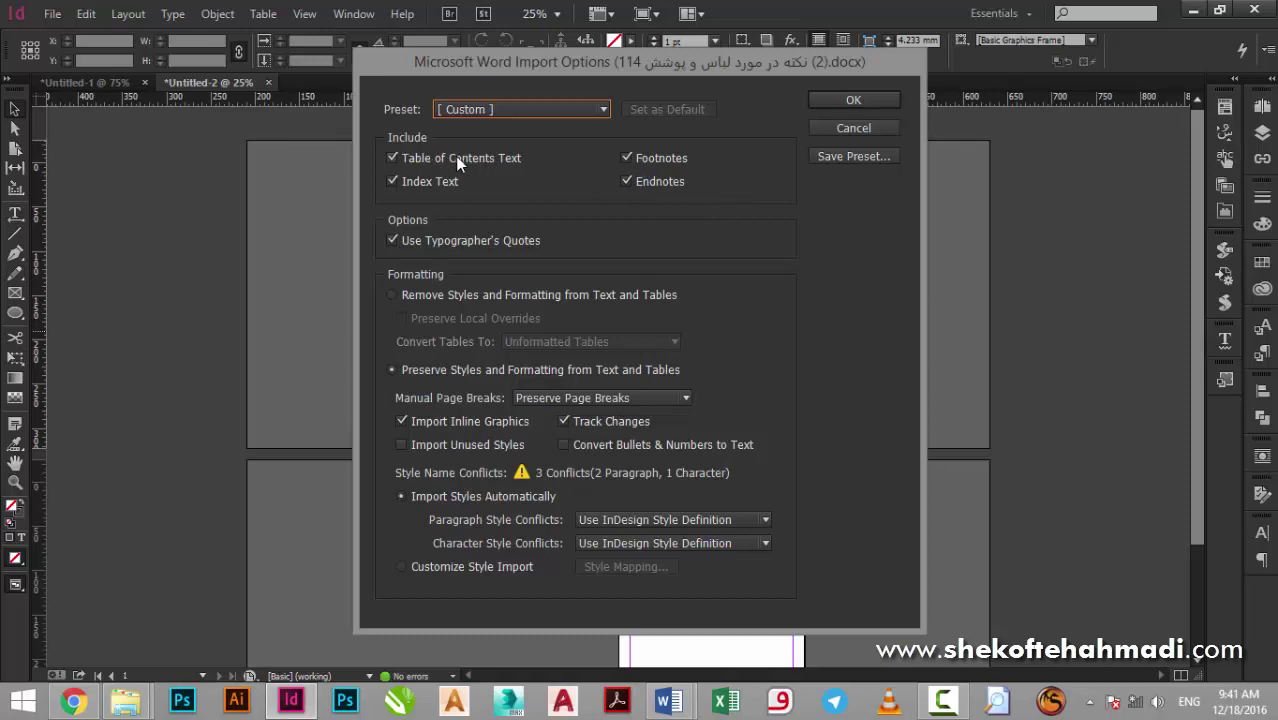
pyautogui.moveTo(466, 62); pyautogui.dragTo(482, 62)
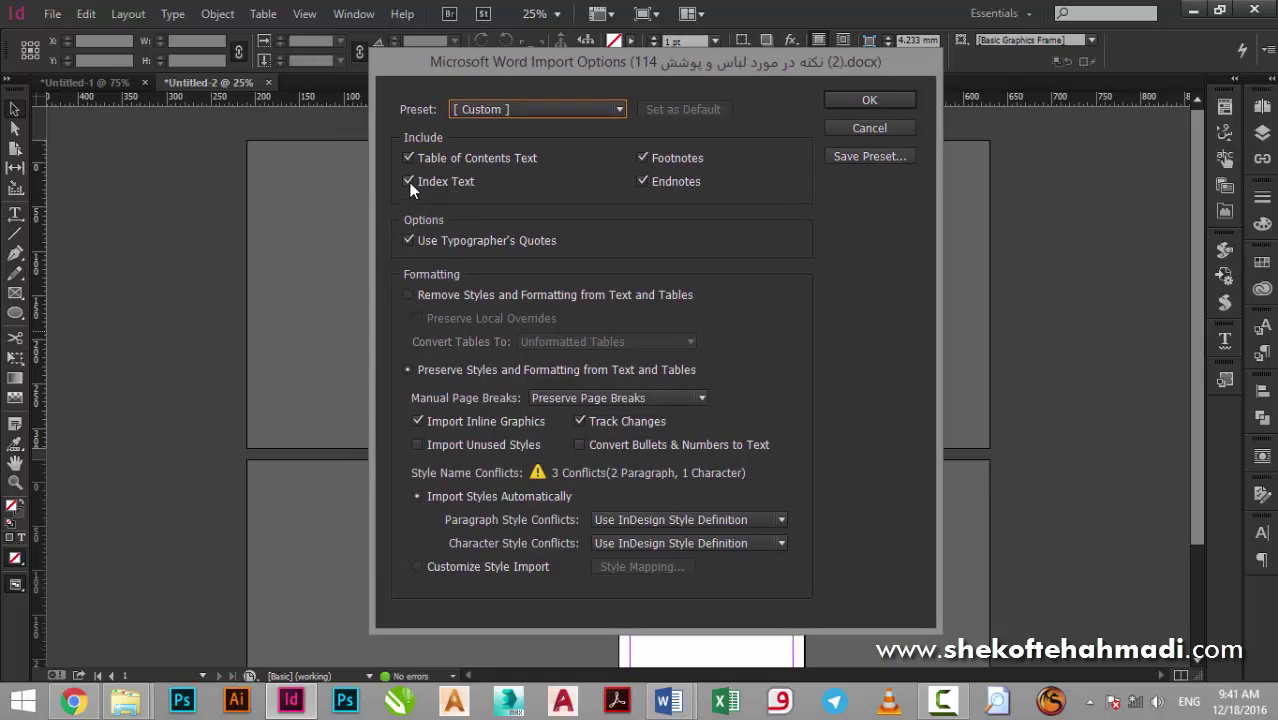
pyautogui.moveTo(433, 57); pyautogui.dragTo(439, 48)
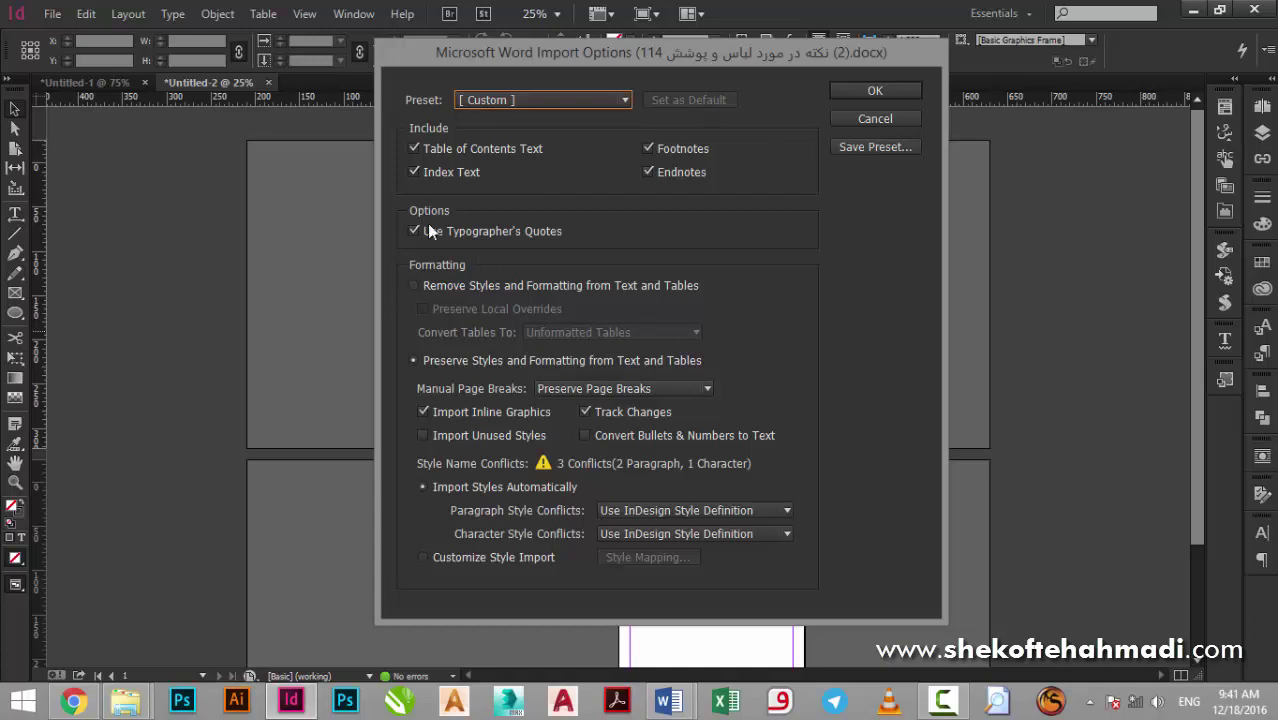
# Import the Word file with styles and formatting preserved and styles imported automatically, and dismiss the missing fonts notice without replacing any font.
pyautogui.click(440, 286)
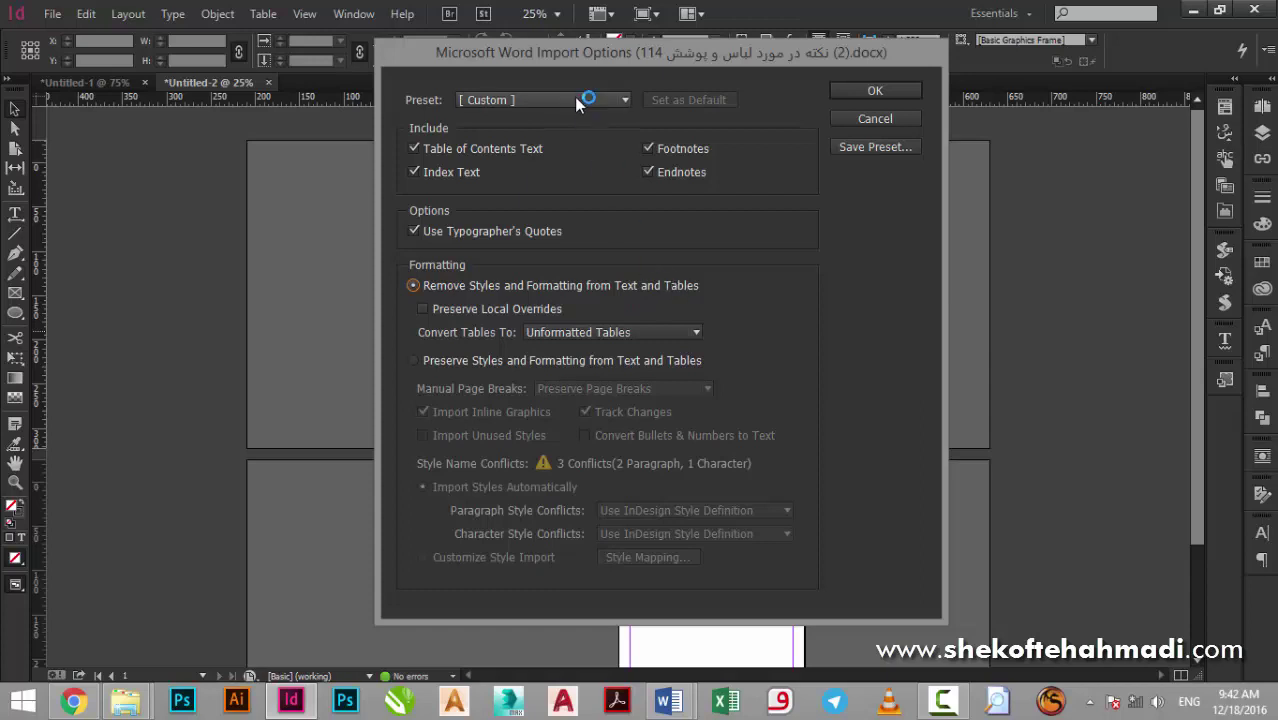
pyautogui.click(443, 370)
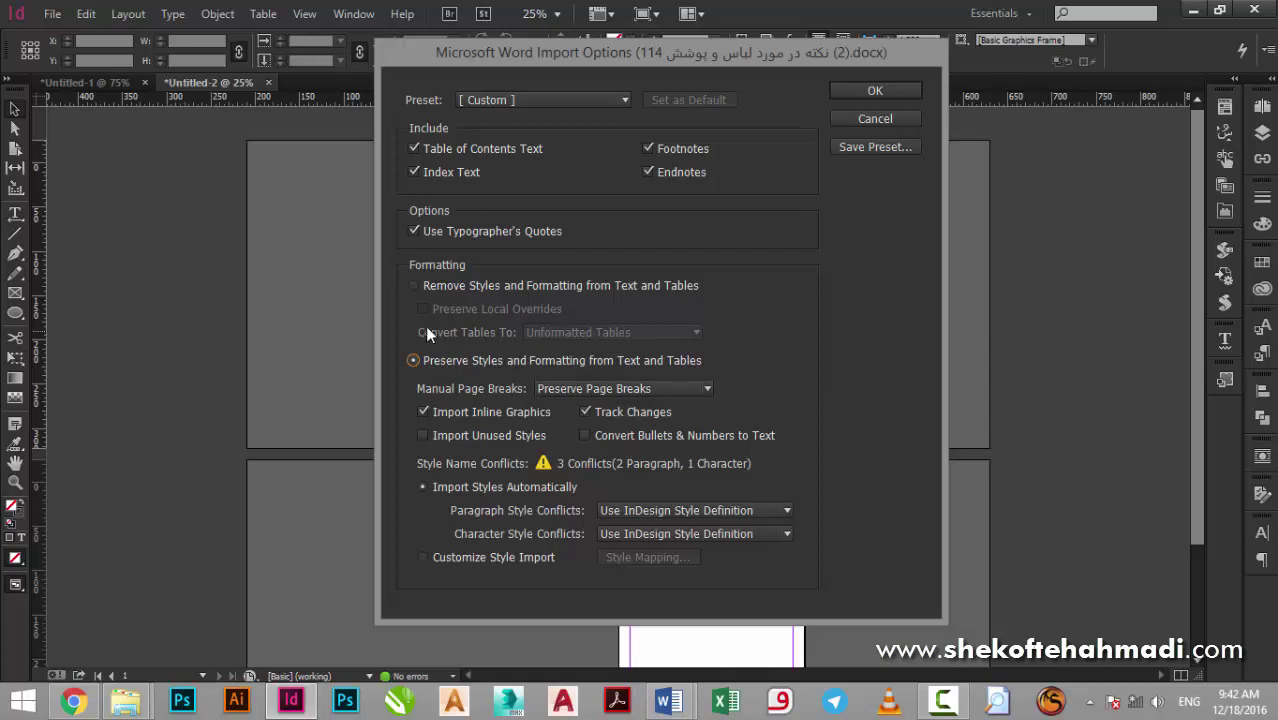
pyautogui.click(463, 560)
pyautogui.click(447, 486)
pyautogui.click(492, 560)
pyautogui.click(442, 489)
pyautogui.click(856, 93)
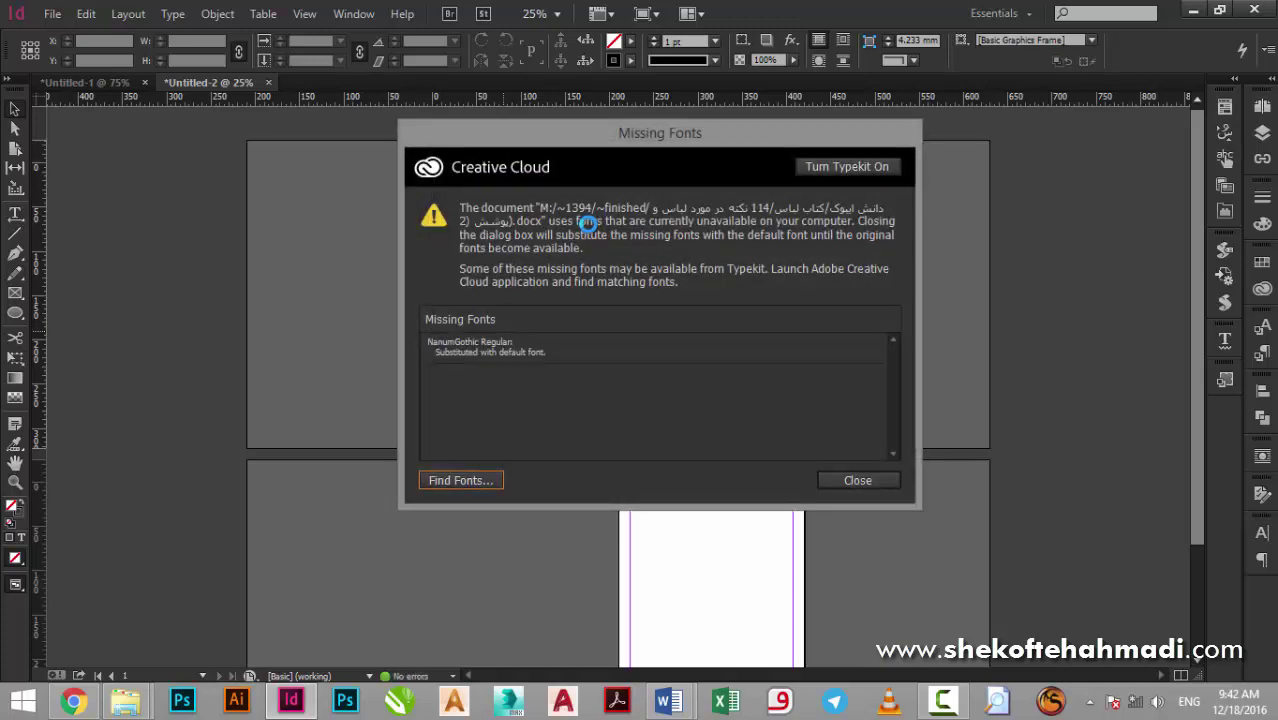
pyautogui.click(499, 404)
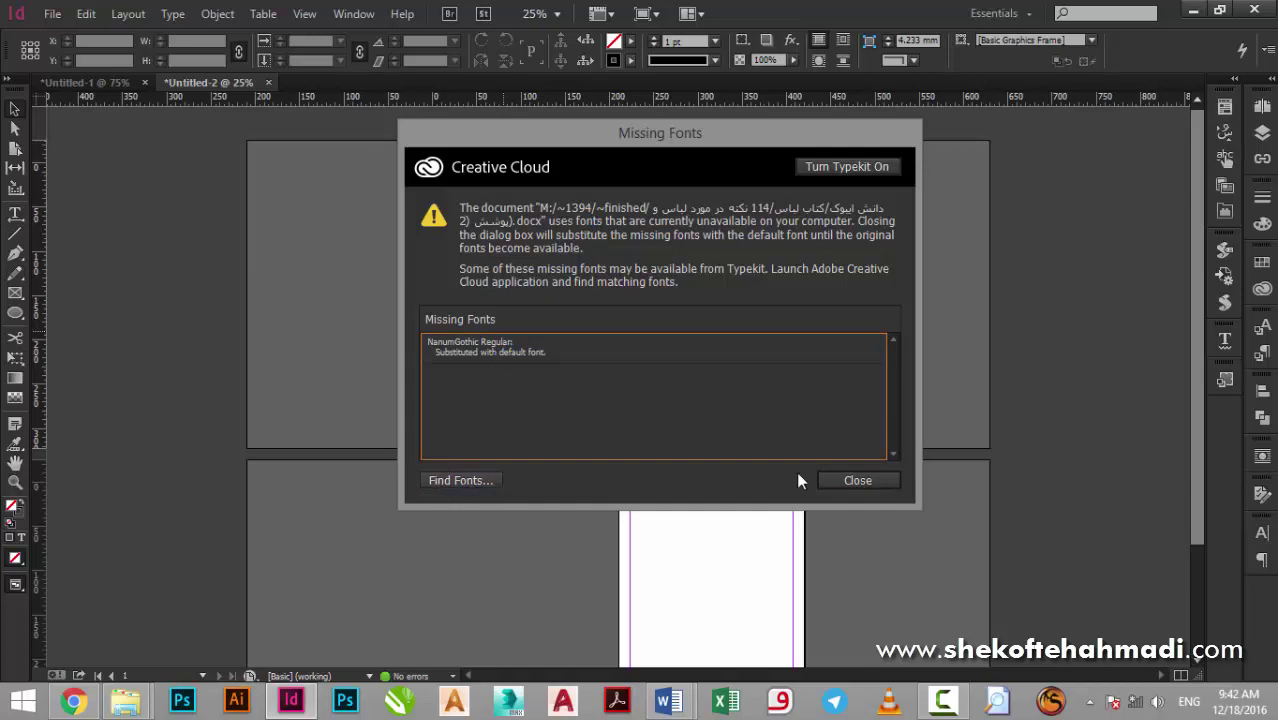
pyautogui.click(879, 480)
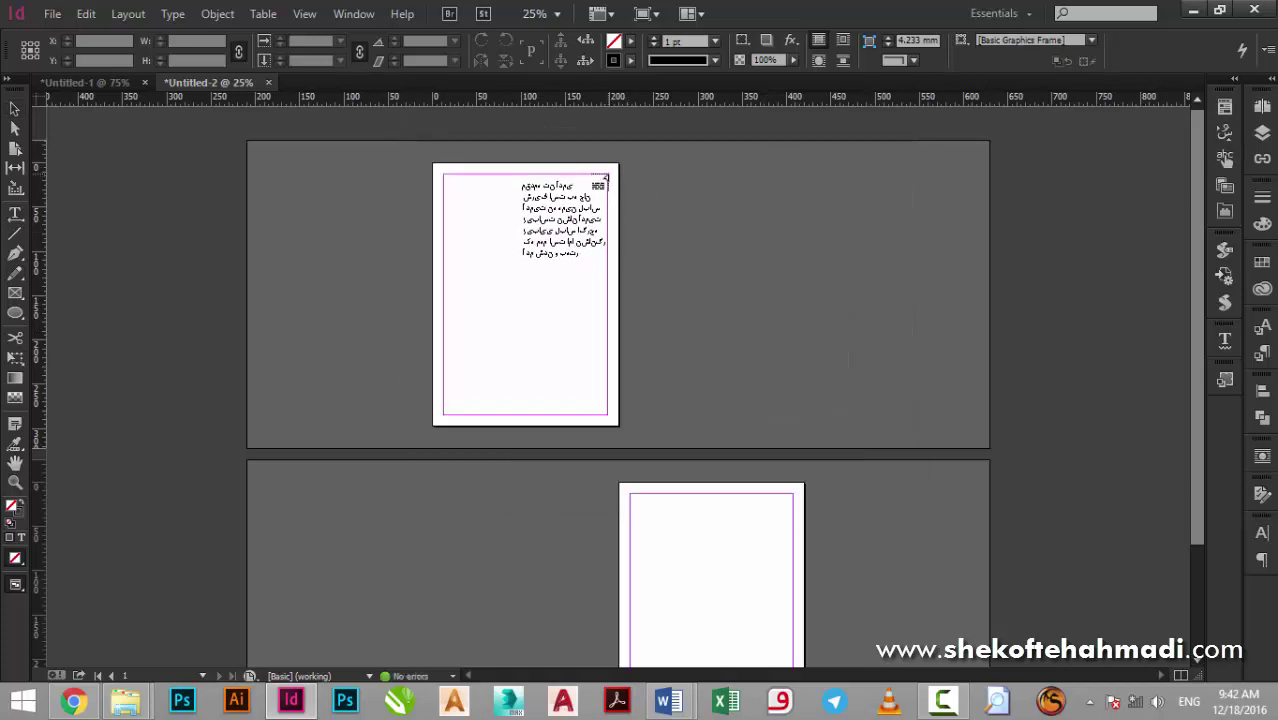
# Place the imported text within the margins of page 1 and autoflow the overset text from page 2 onward.
pyautogui.click(443, 410)
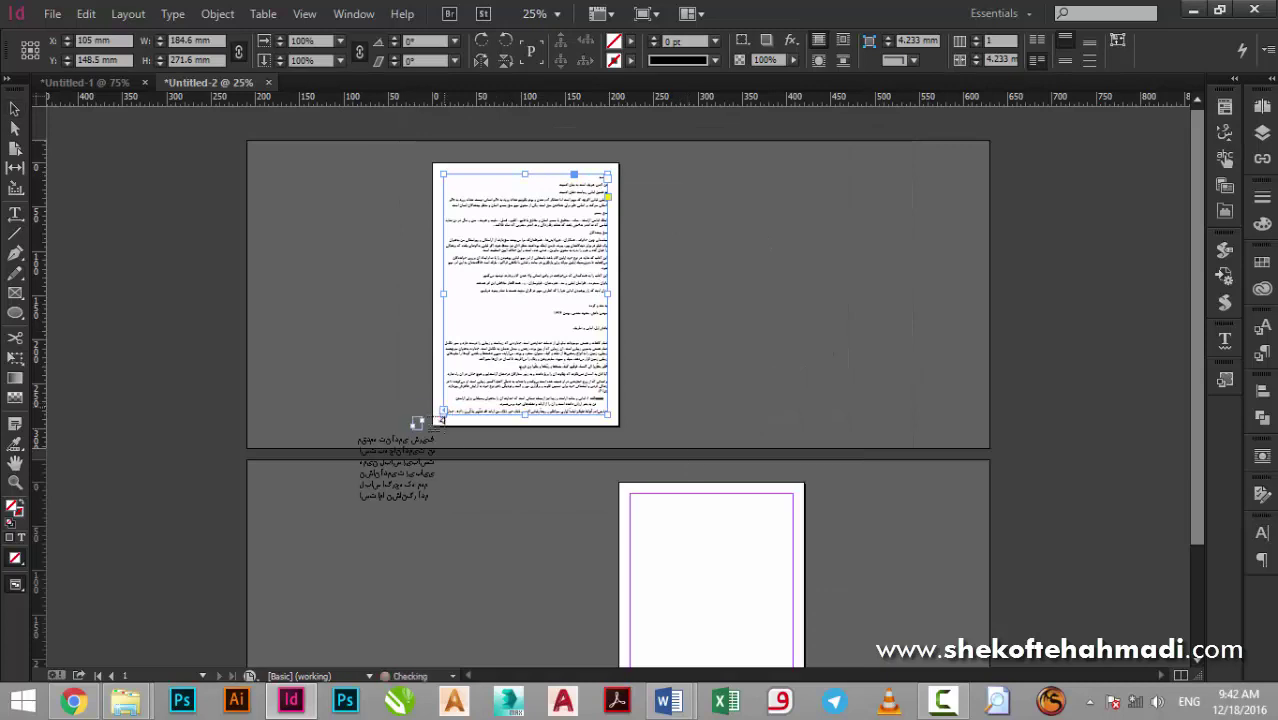
pyautogui.click(705, 497)
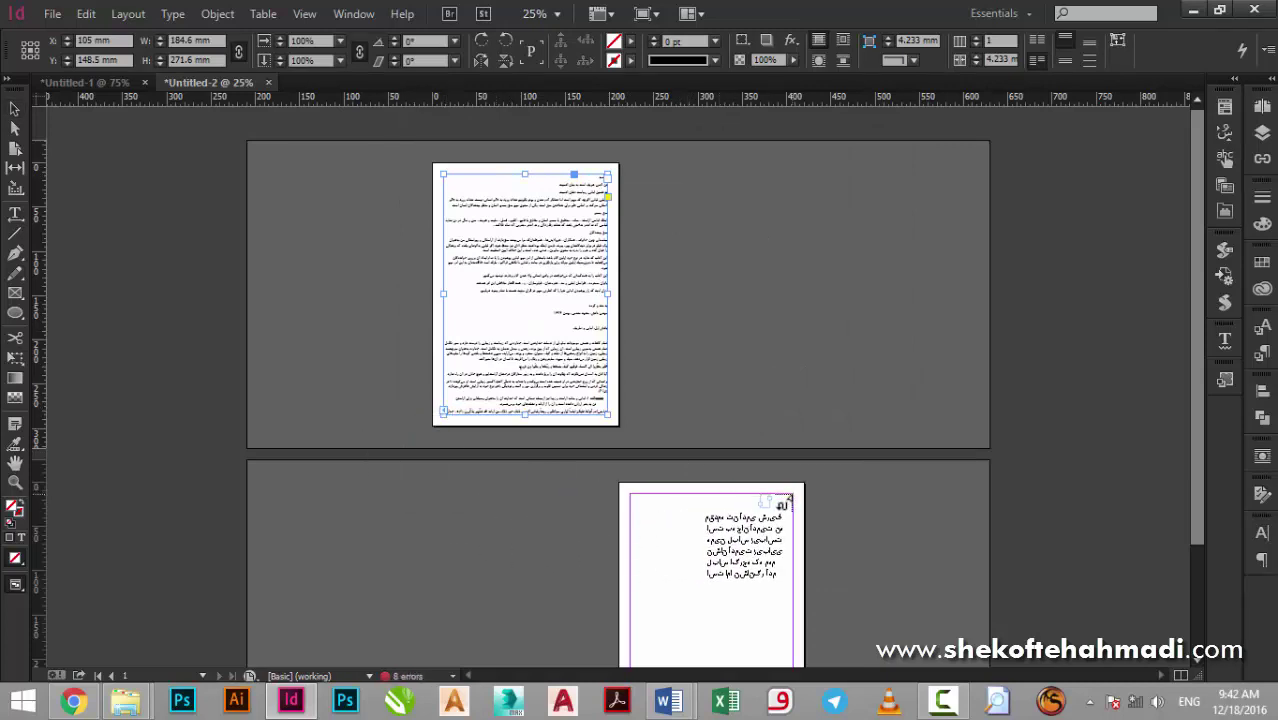
pyautogui.hotkey('ctrl', 'z')
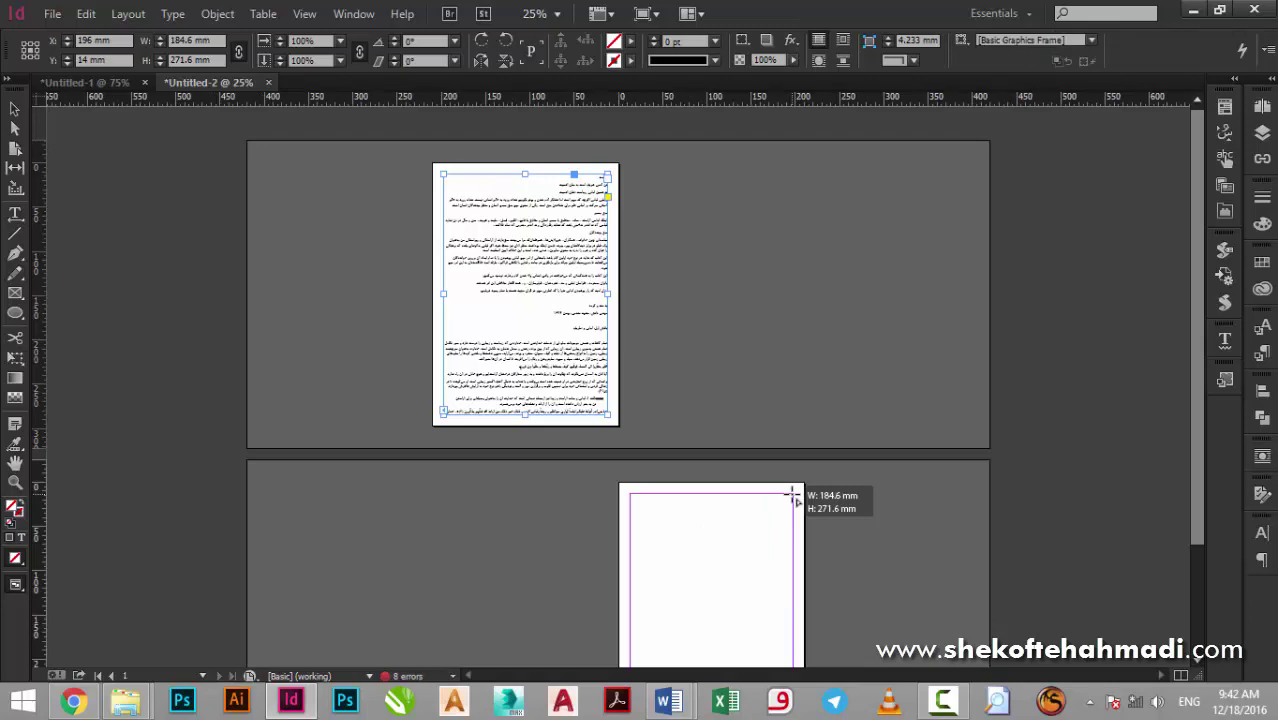
pyautogui.keyDown('shift'); pyautogui.click(792, 495); pyautogui.keyUp('shift')
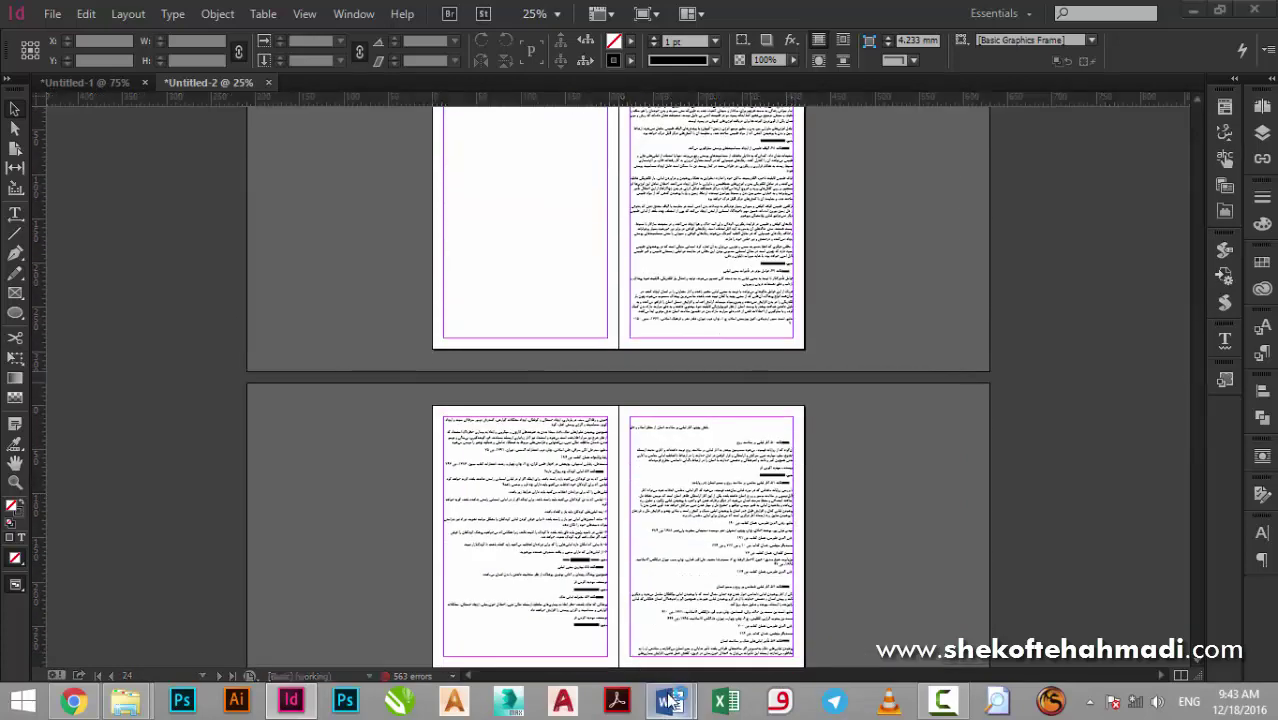
# Switch to Word and examine the heading and body text formatting in 21 صفحه ویرایش شده.docx.
pyautogui.moveTo(668, 684)
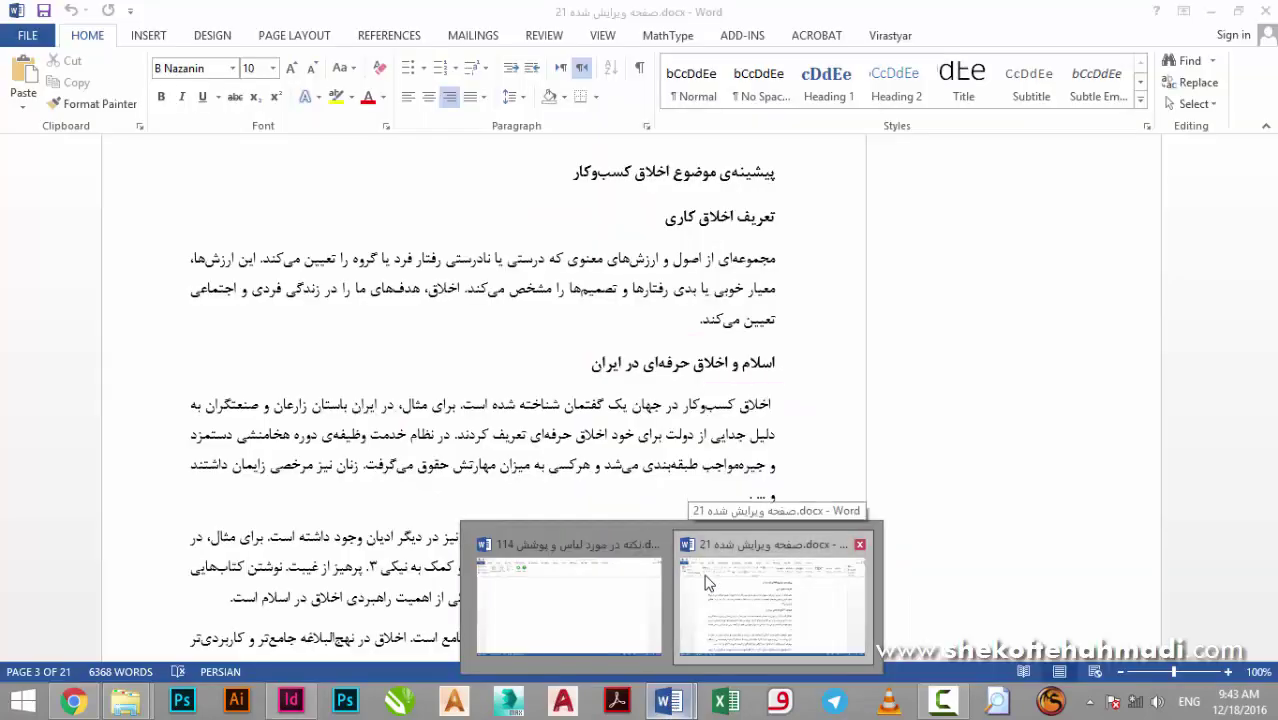
pyautogui.click(705, 575)
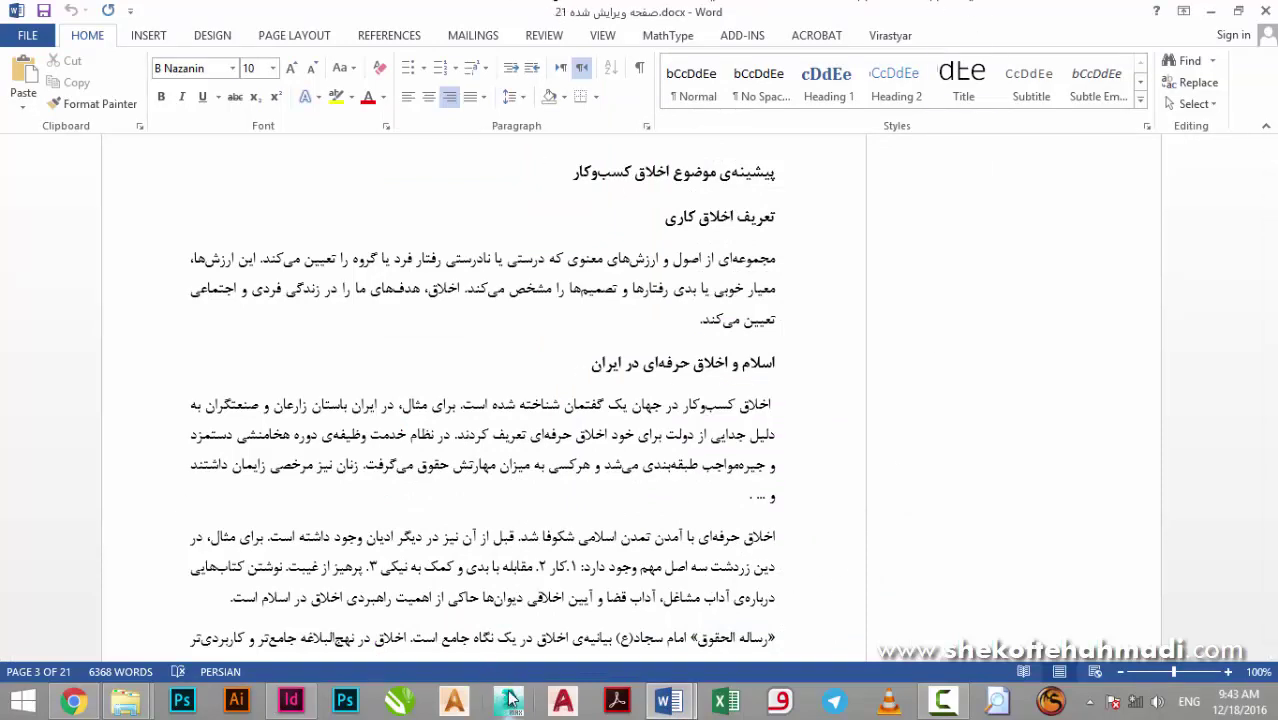
pyautogui.click(365, 160)
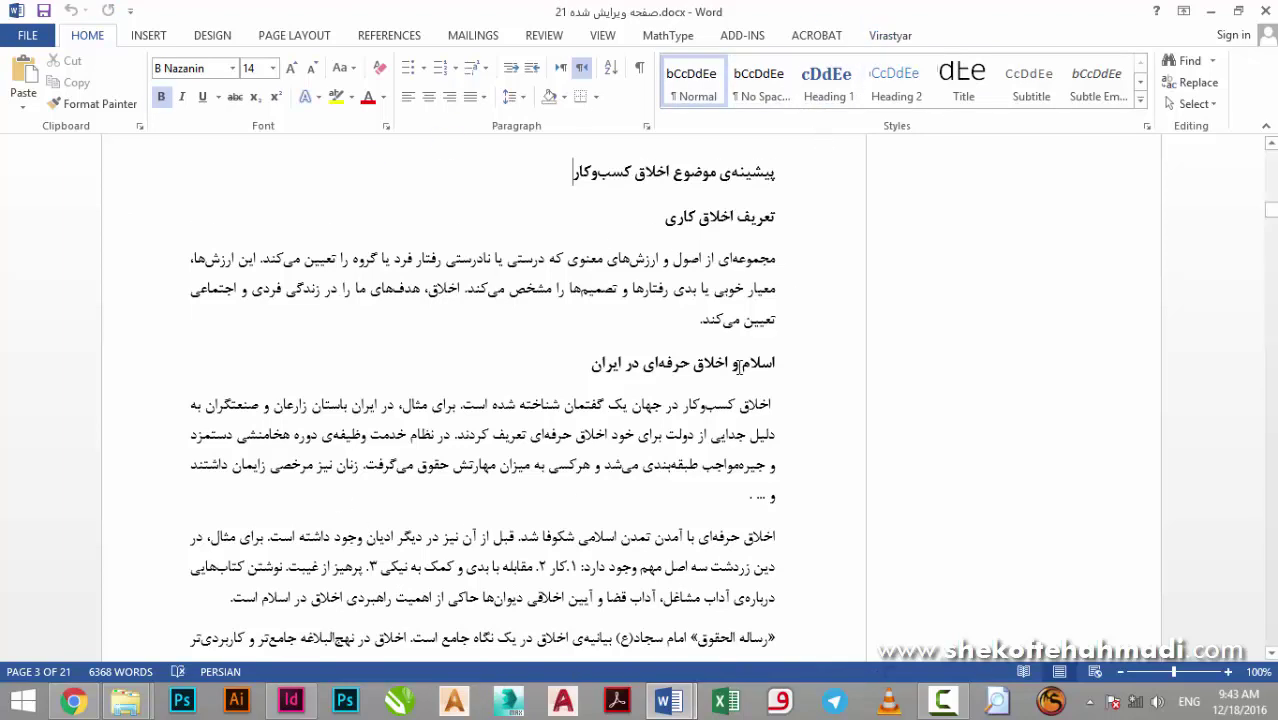
pyautogui.moveTo(684, 258); pyautogui.dragTo(630, 438)
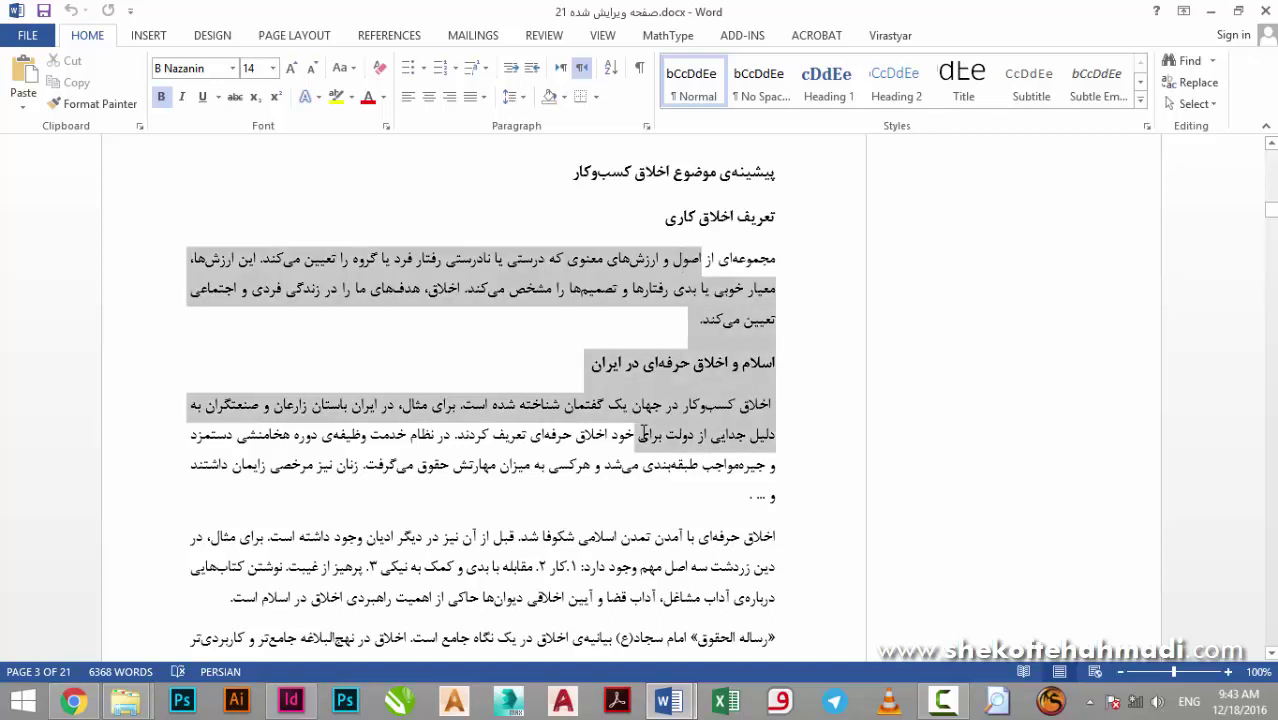
pyautogui.click(503, 472)
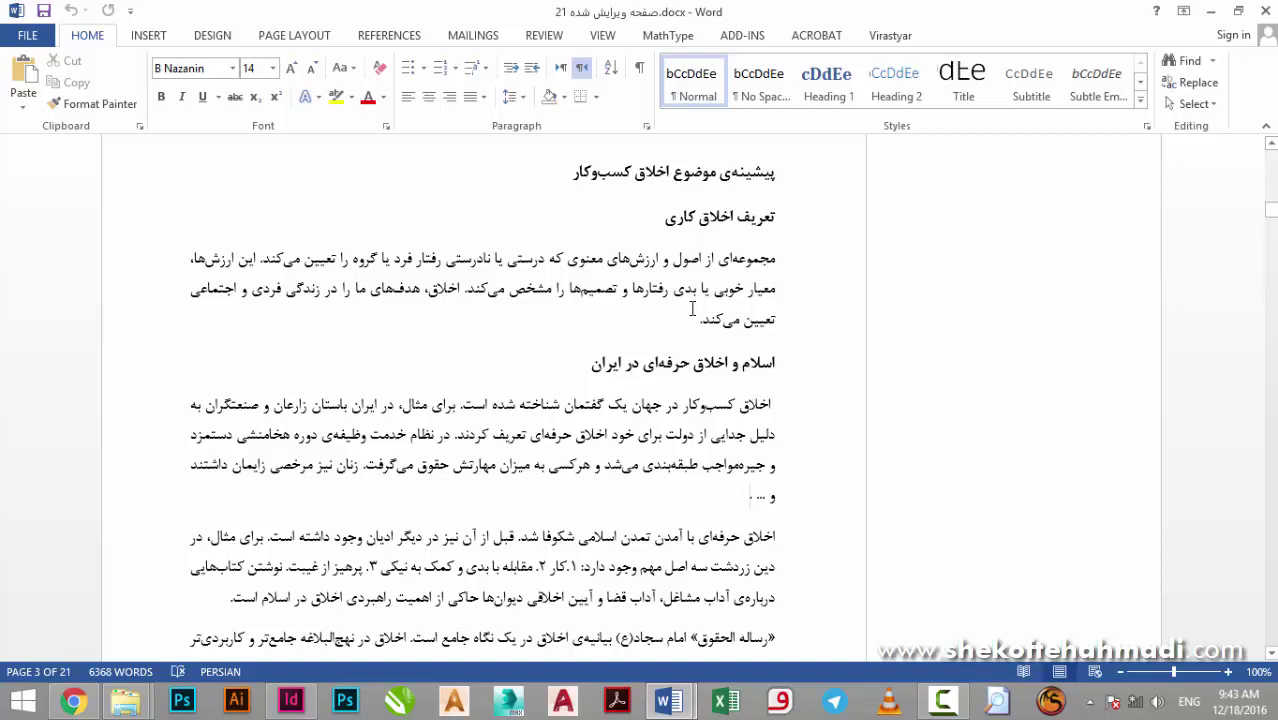
# Add a Persian paragraph after the one ending «و ... .», reading «اخلاق کسب و کار رد رجهان یک گفتمان شناخهت شده است باری مثال».
pyautogui.press('Return')
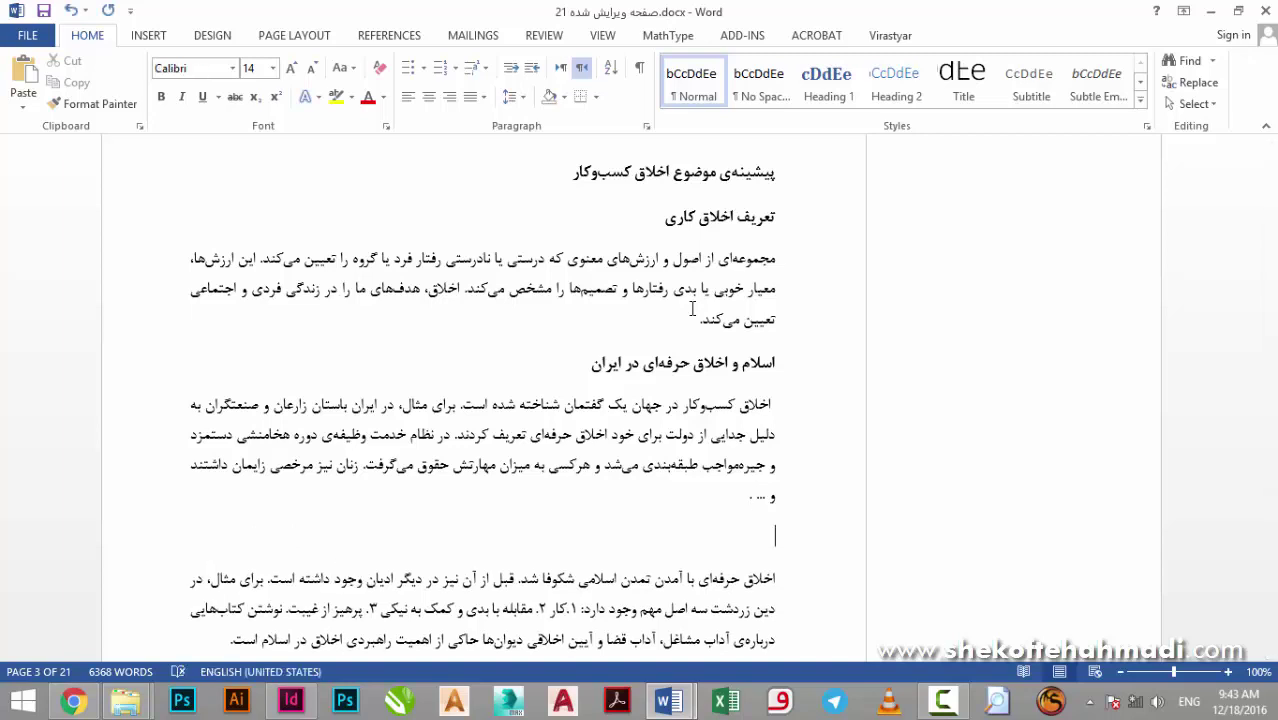
pyautogui.hotkey('alt', 'shift')
pyautogui.write('اخل')
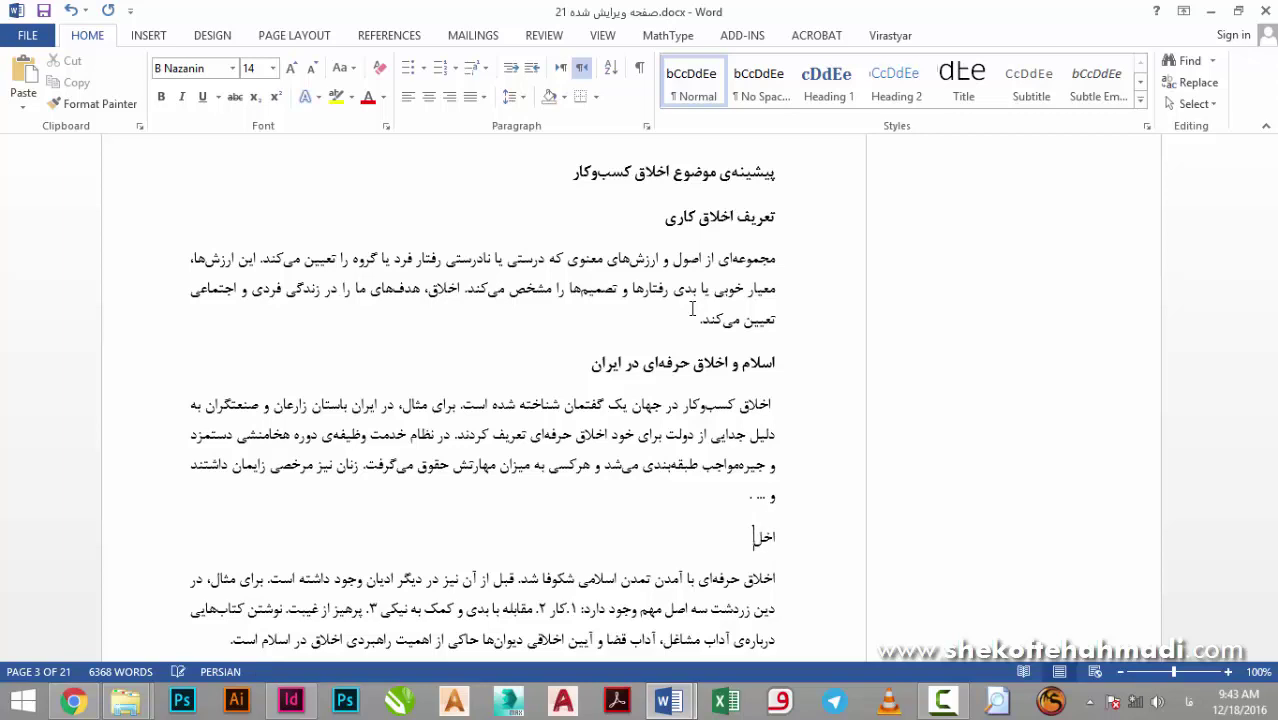
pyautogui.write('اق کسب و کار در جها')
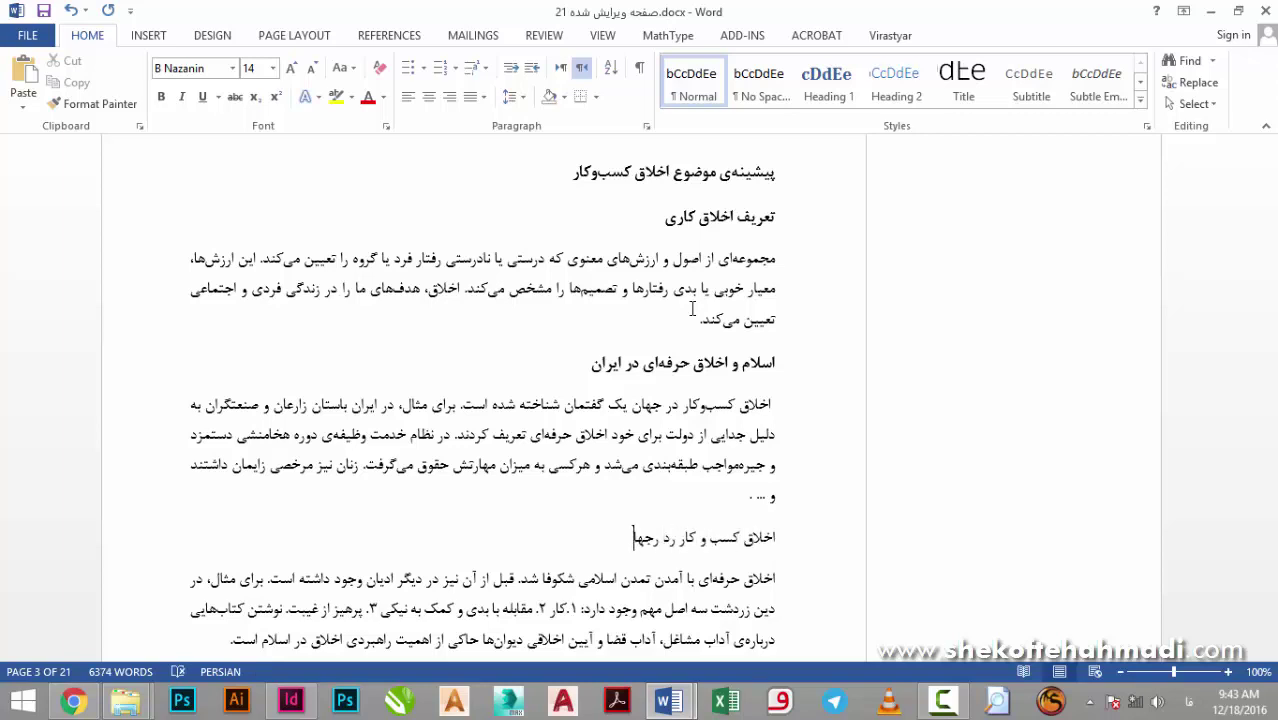
pyautogui.write('ن یک گفتمان شناخهت')
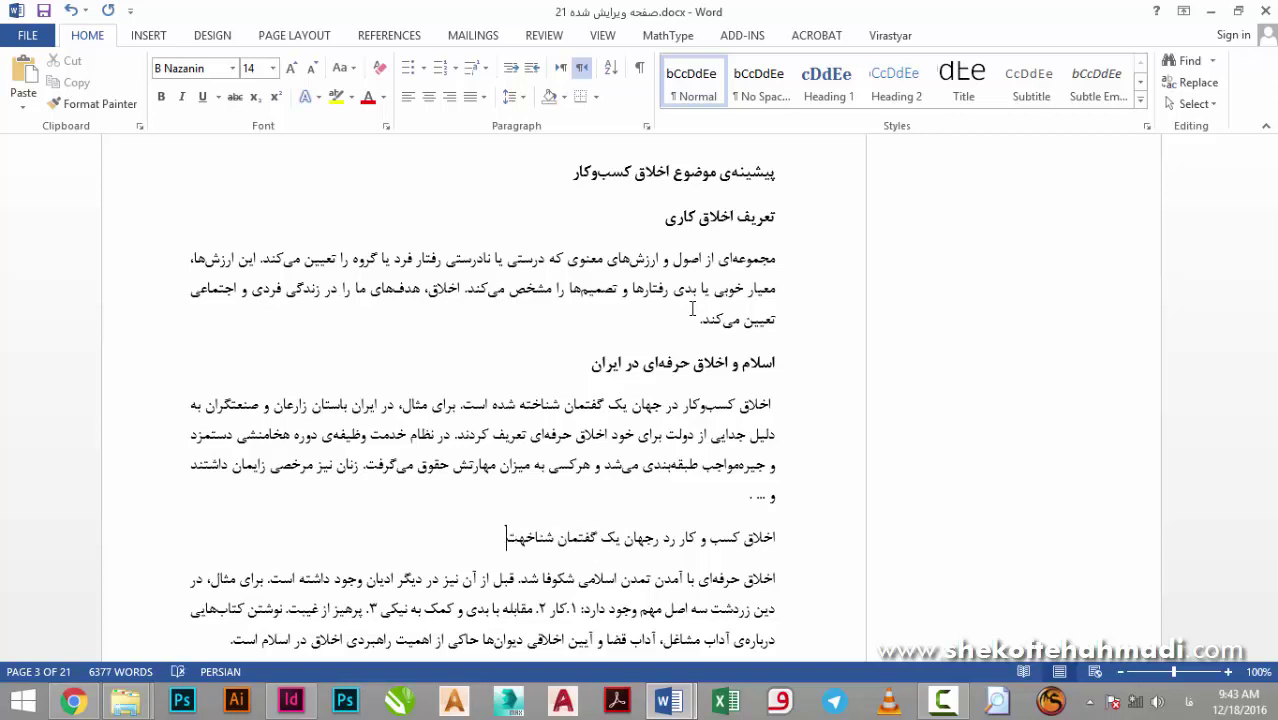
pyautogui.write(' شده است باری مثال')
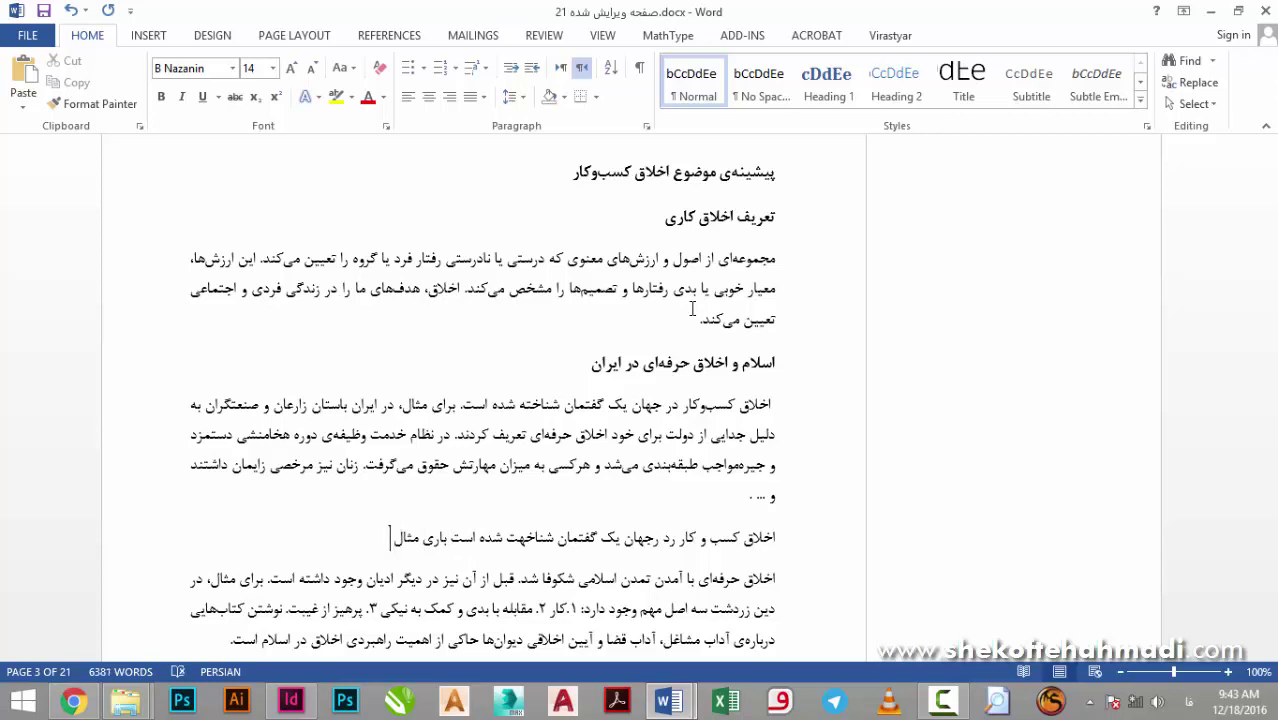
# Run the Virastyar proofreading check on the newly added paragraph and accept the suggested joined spelling «کسب‌وکار».
pyautogui.tripleClick(617, 537)
pyautogui.click(887, 40)
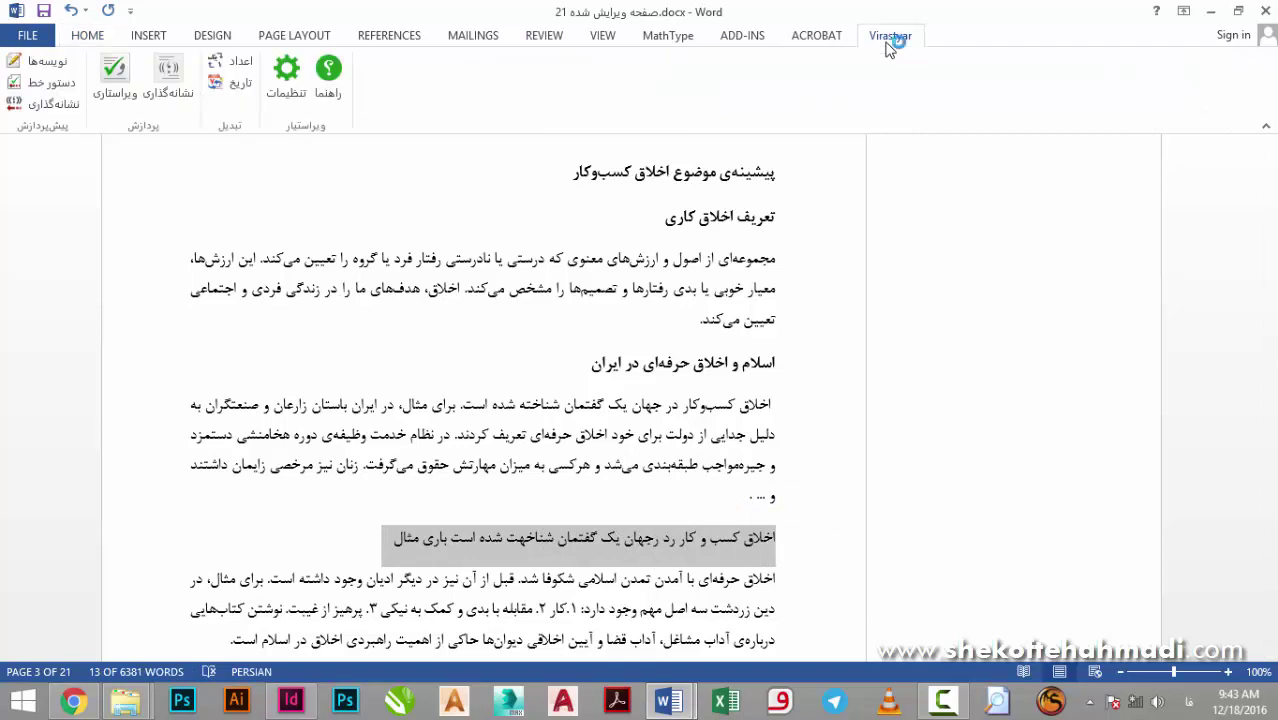
pyautogui.click(115, 78)
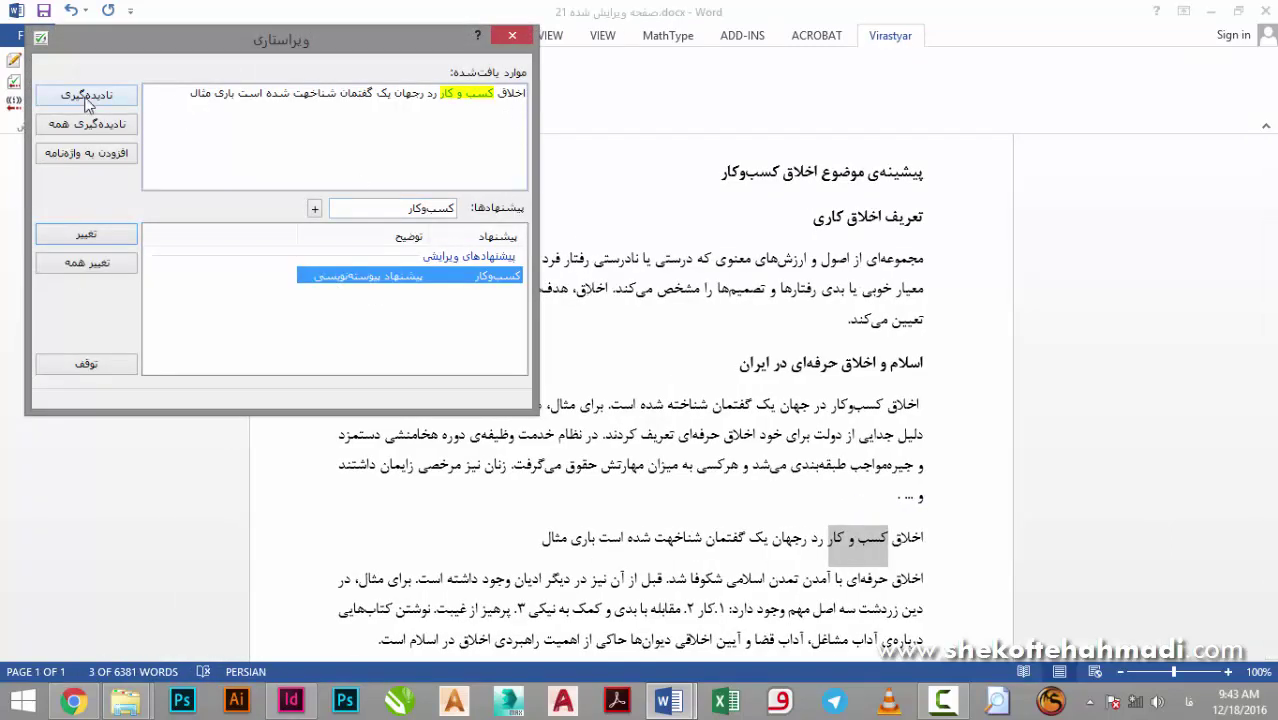
pyautogui.click(80, 238)
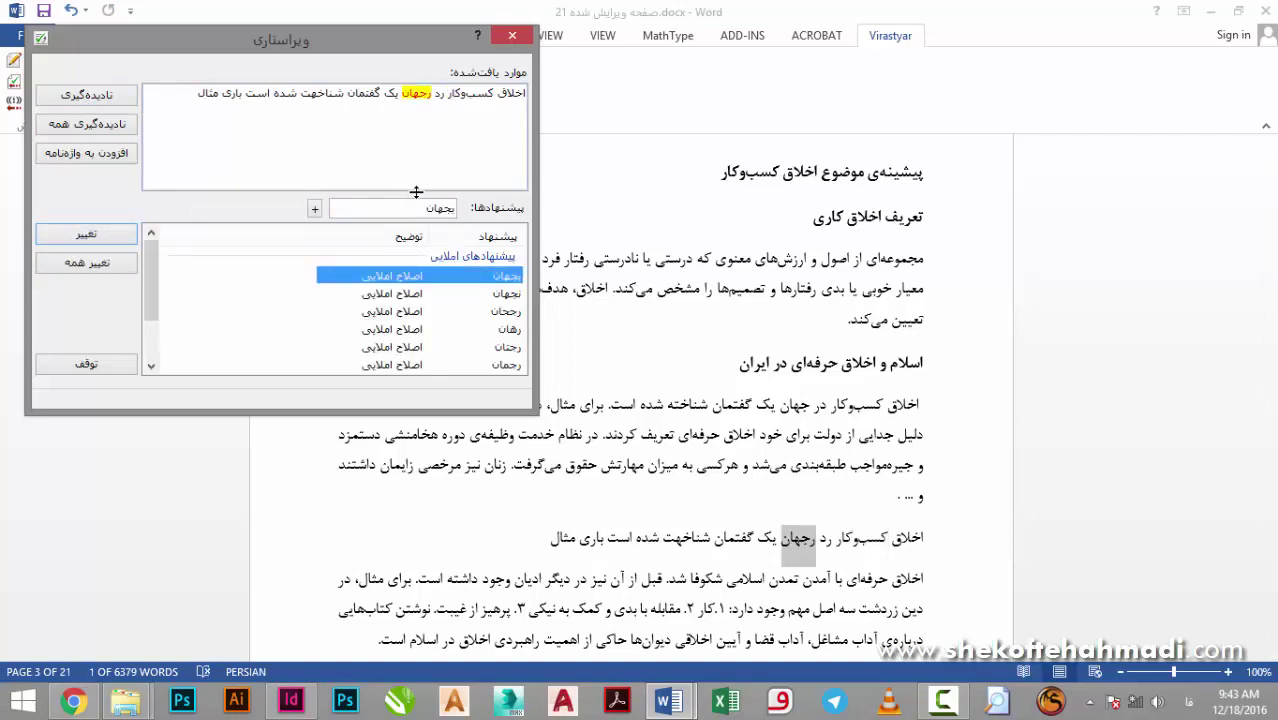
# Correct the misspelled word «رجهان» to «جهان» by editing the proofreading suggestion and applying the change.
pyautogui.click(451, 211)
pyautogui.press('BackSpace')
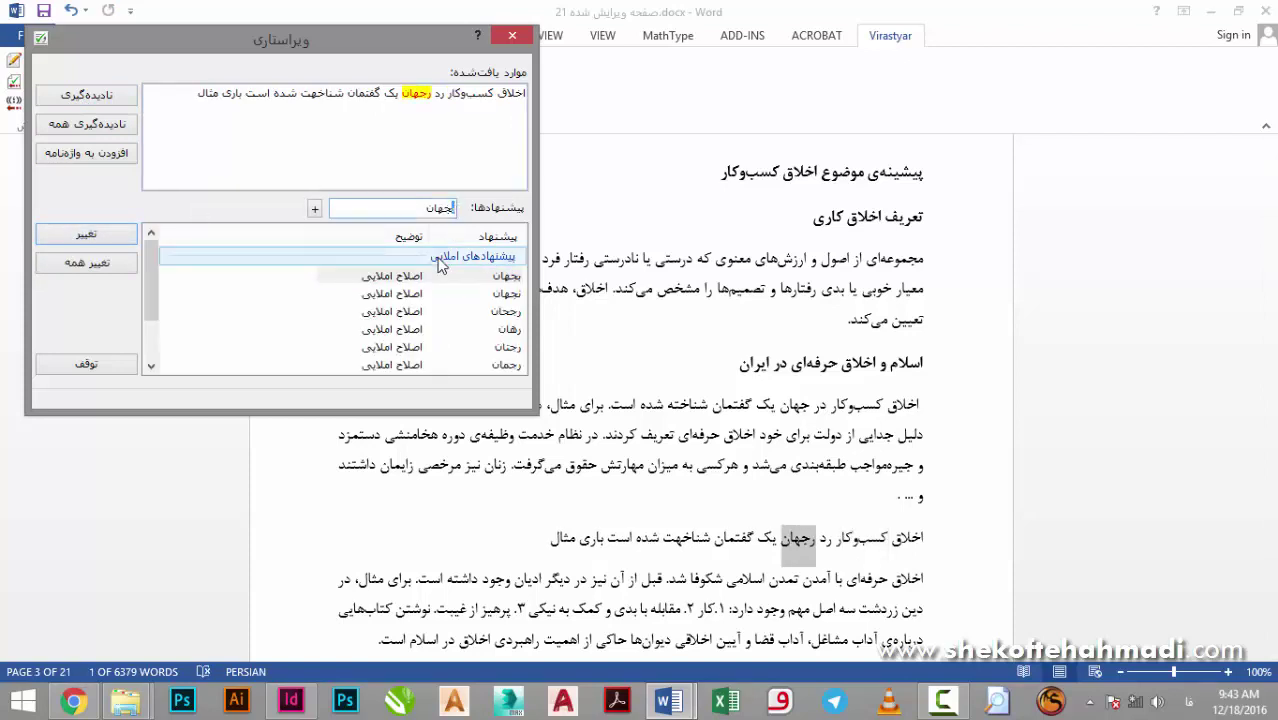
pyautogui.click(98, 236)
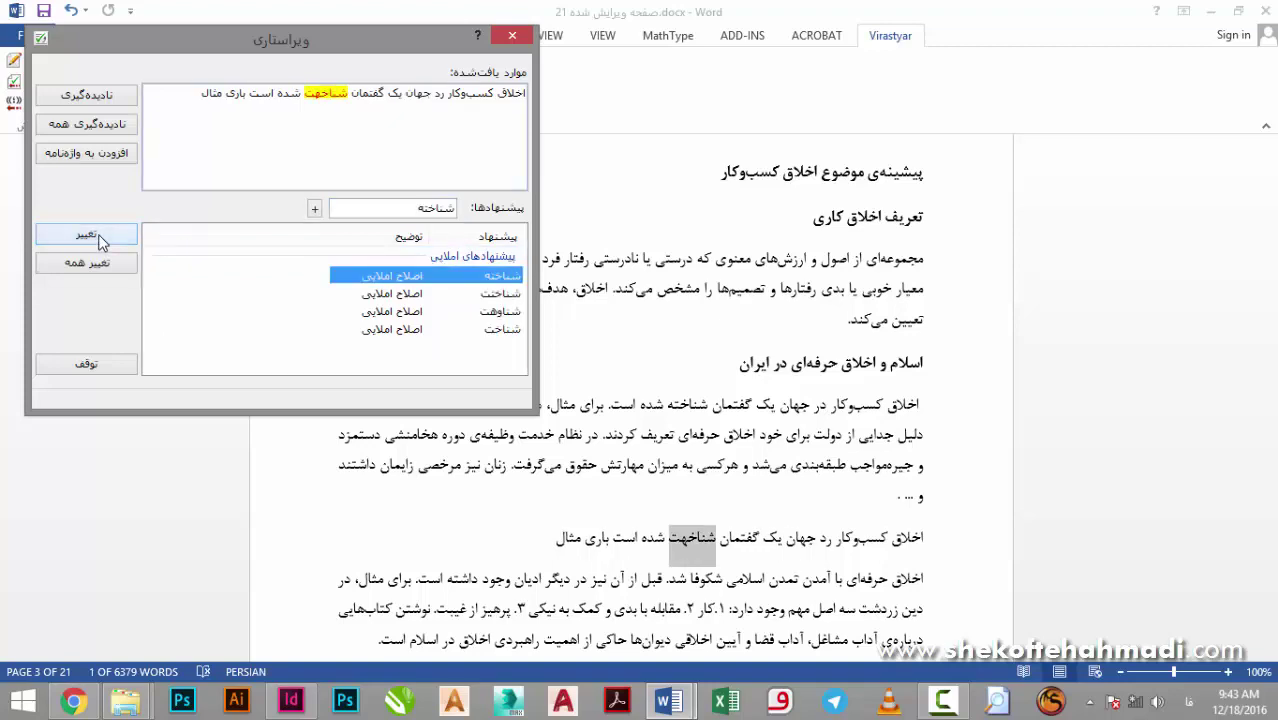